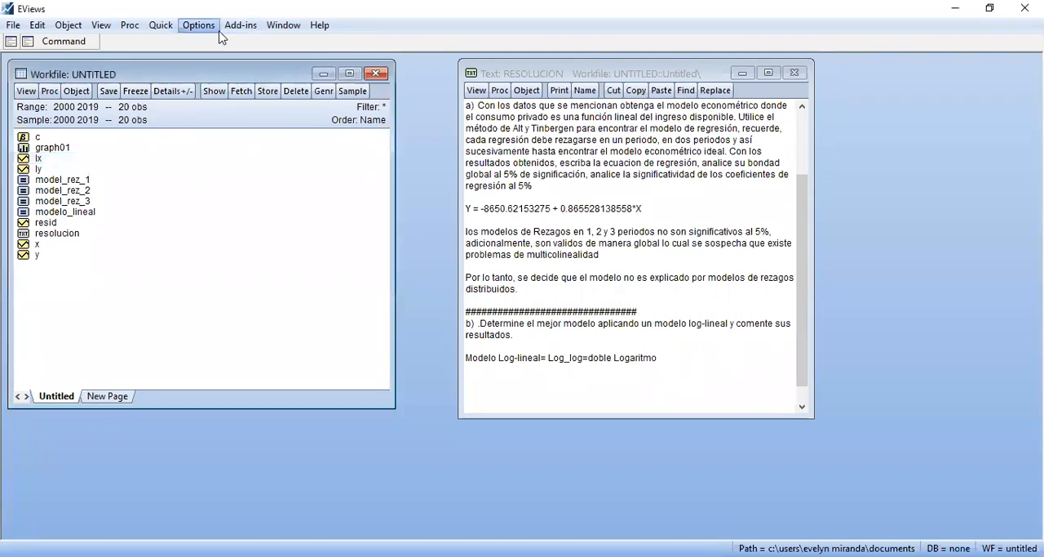
# Estimate a least squares equation of ly on c and lx over the 2000 2019 sample
pyautogui.click(161, 25)
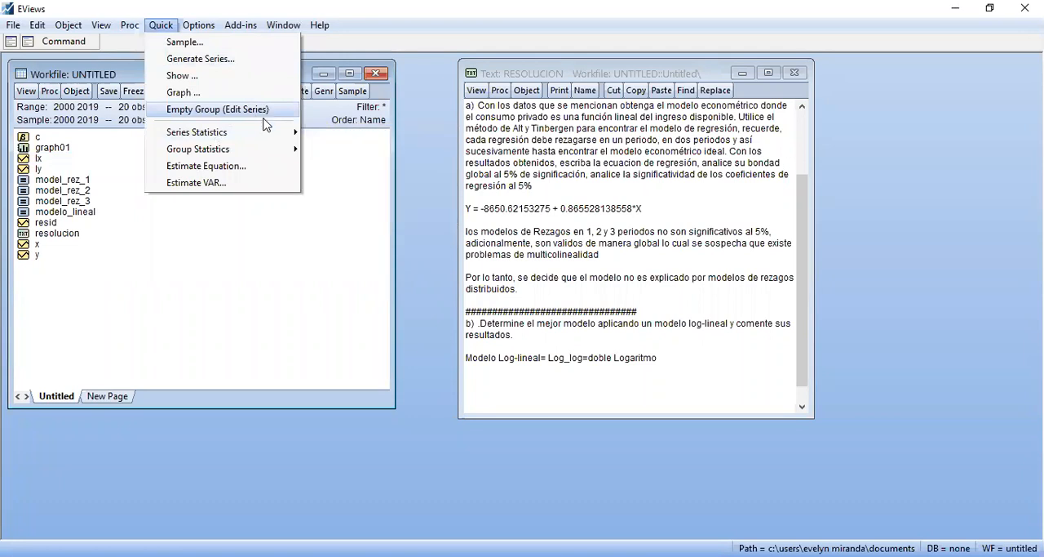
pyautogui.click(236, 167)
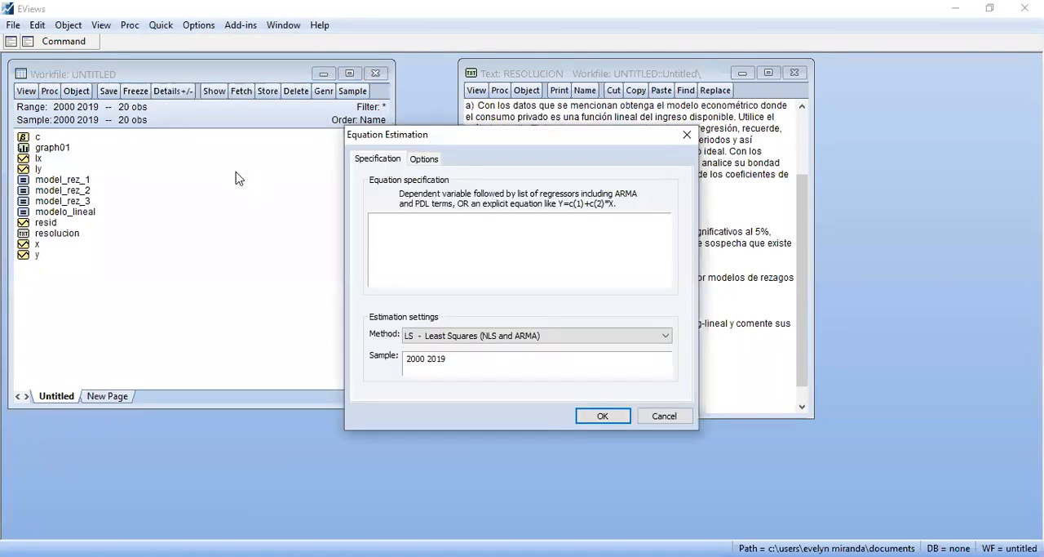
pyautogui.write('ly c lx')
pyautogui.click(602, 416)
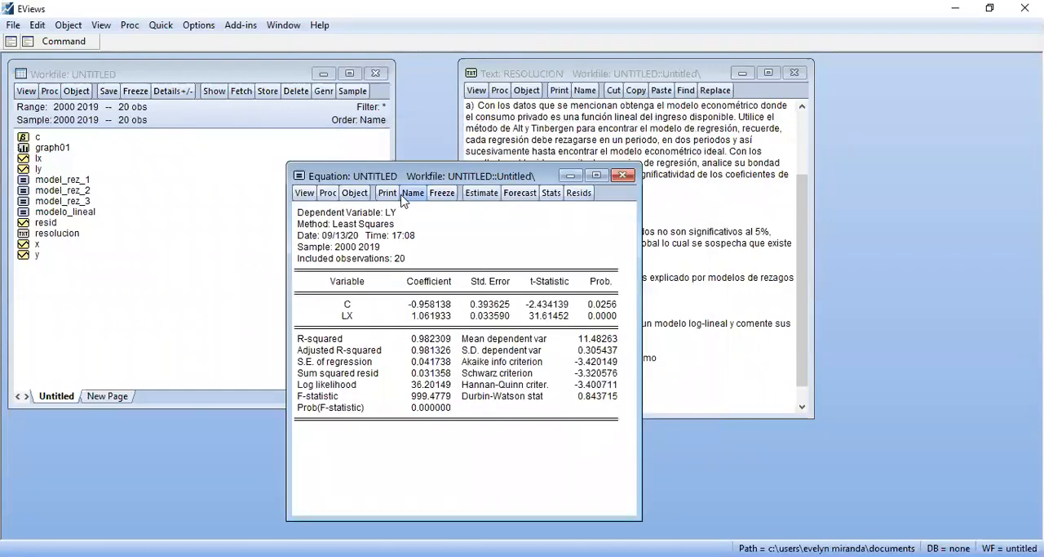
# Name the estimated equation modelo_log_lineal and move its window beside the RESOLUCION text window
pyautogui.click(412, 193)
pyautogui.write('modelo')
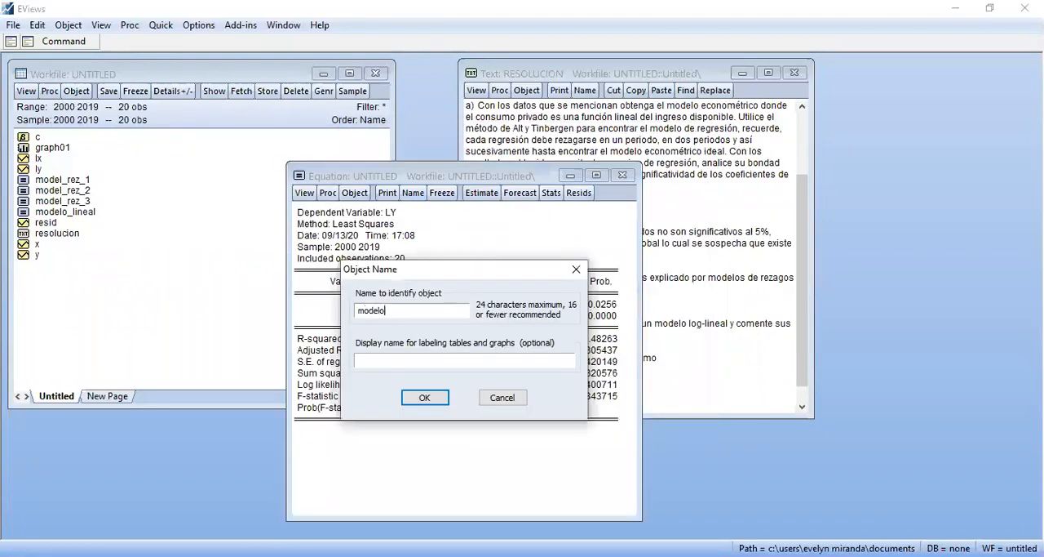
pyautogui.write('_log_lineal')
pyautogui.press('Return')
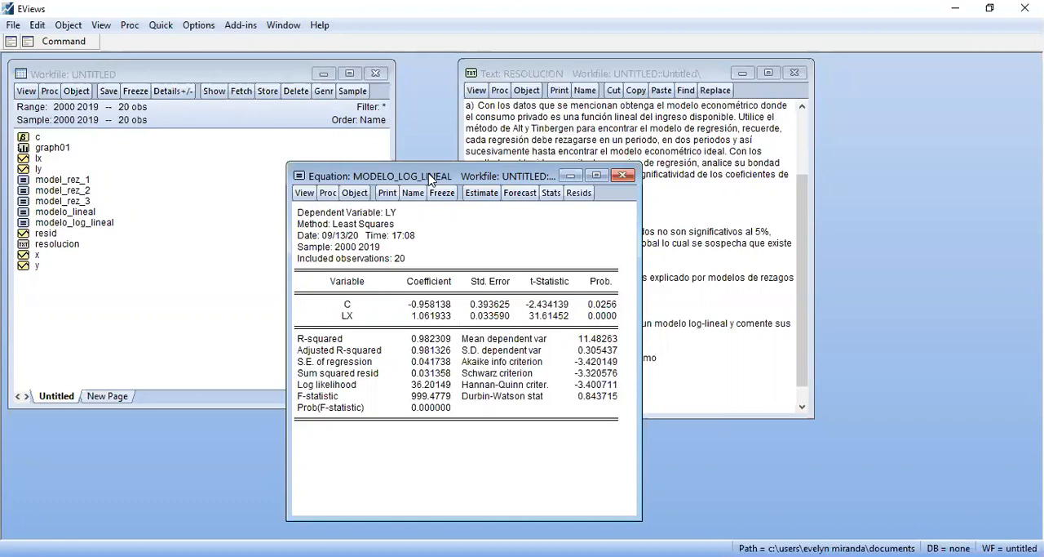
pyautogui.moveTo(414, 173); pyautogui.dragTo(191, 73)
pyautogui.click(161, 24)
pyautogui.click(232, 111)
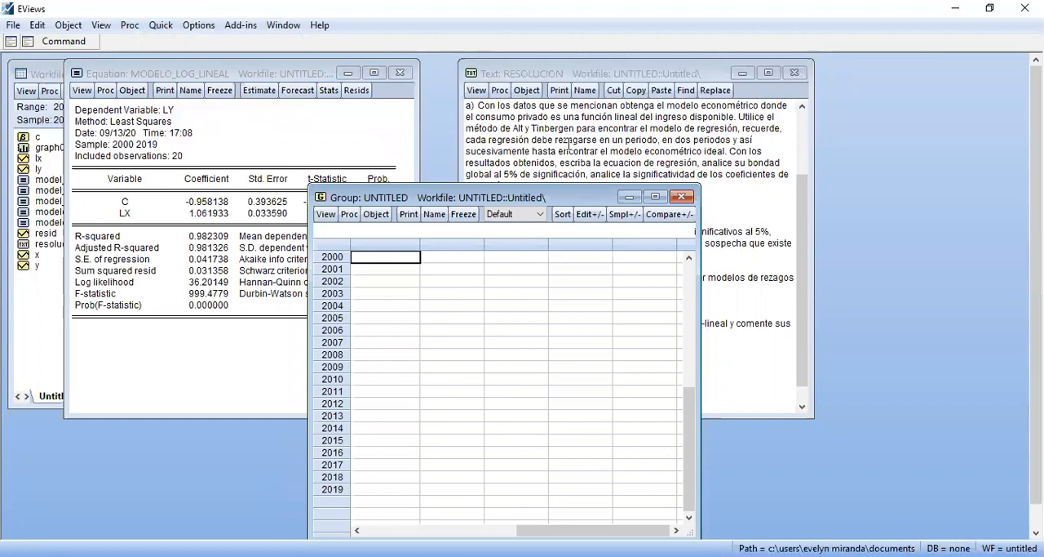
pyautogui.click(684, 197)
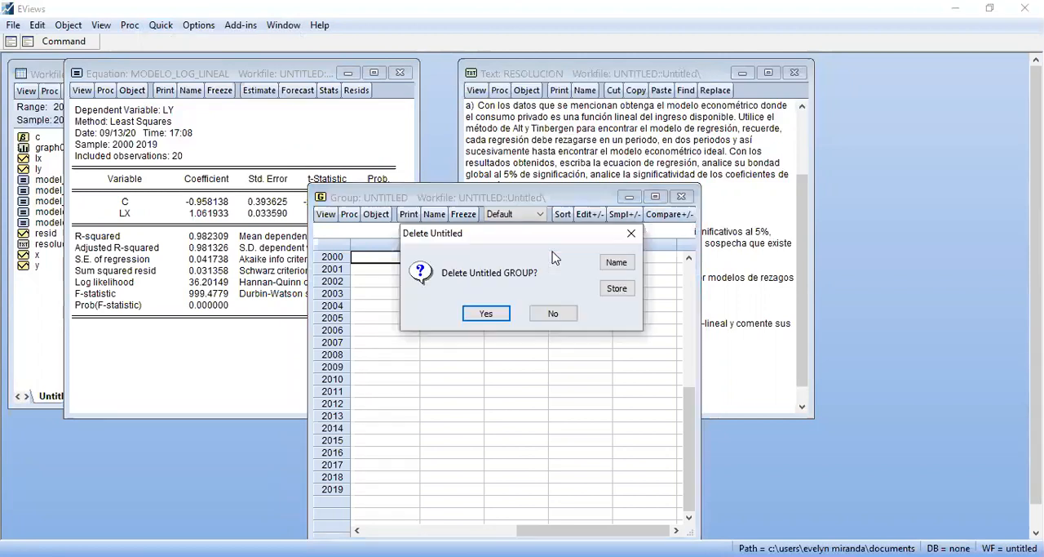
pyautogui.press('Return')
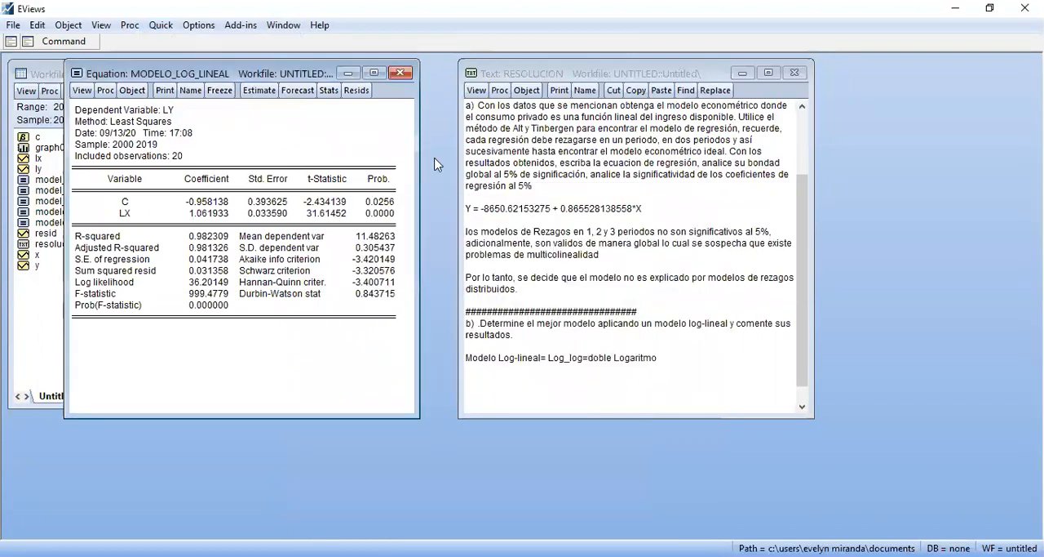
# Estimate a least squares equation of ly on c, lx and the one-period lag lx(-1)
pyautogui.click(150, 30)
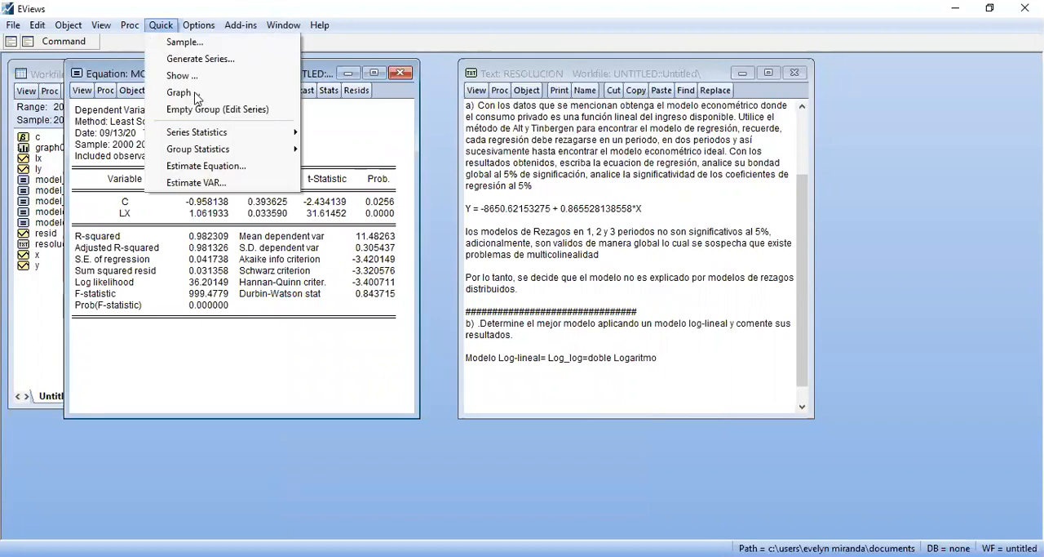
pyautogui.click(258, 171)
pyautogui.write('ly c')
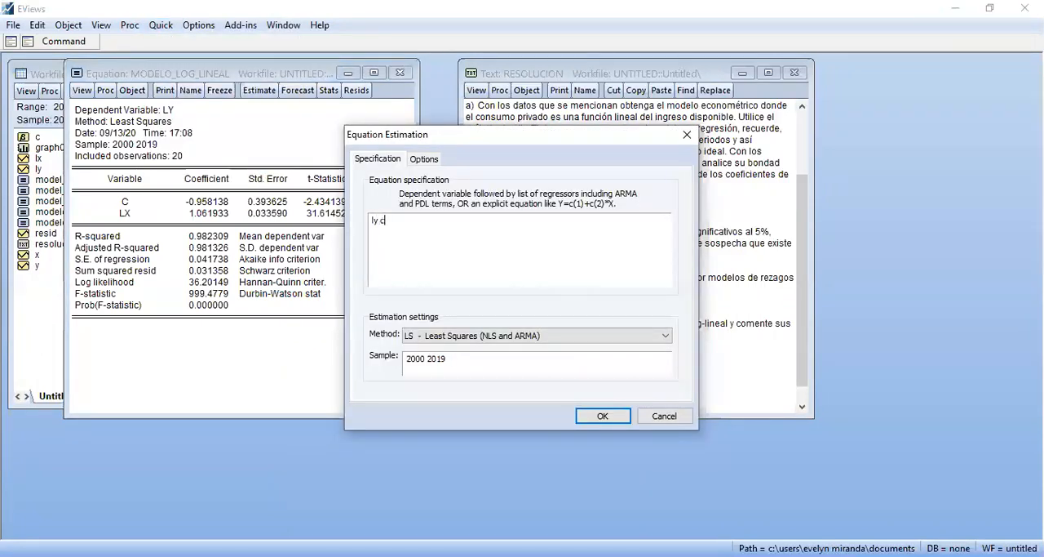
pyautogui.write(' lx')
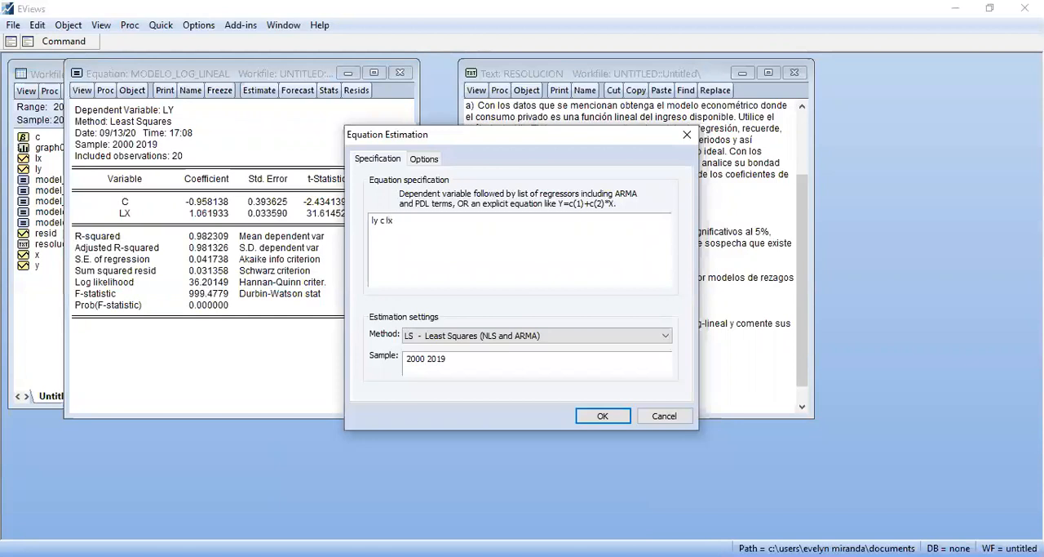
pyautogui.write(' lx(-1)')
pyautogui.press('Return')
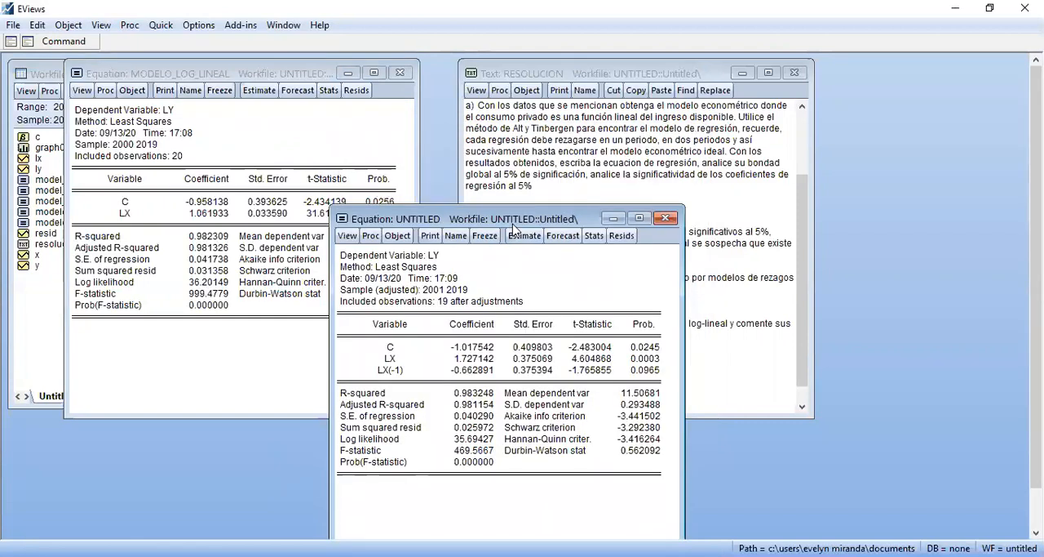
# Place the one-lag equation window beside modelo_log_lineal and name the equation modelo_log_lineal_1rez
pyautogui.moveTo(512, 224); pyautogui.dragTo(609, 80)
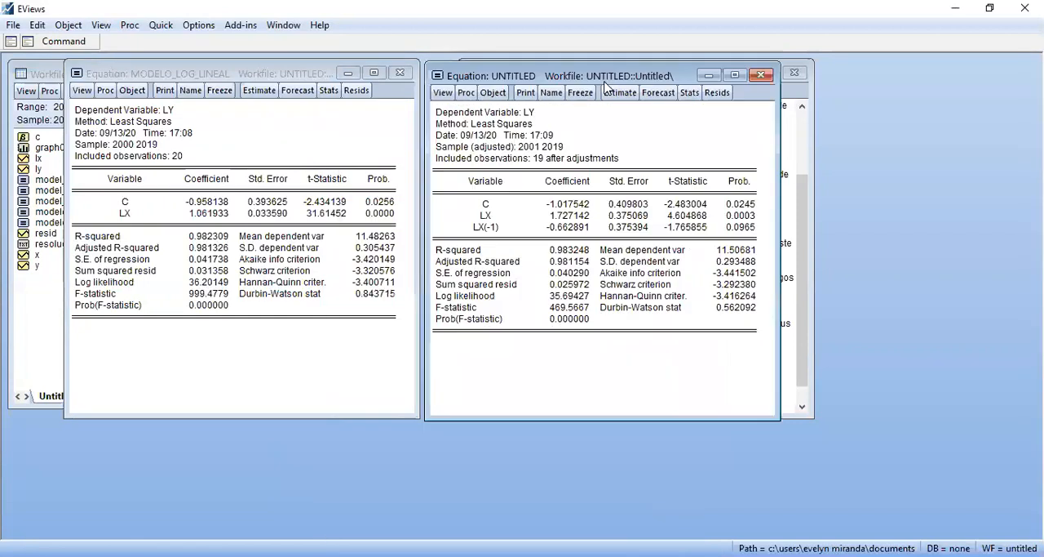
pyautogui.click(551, 93)
pyautogui.write('mode')
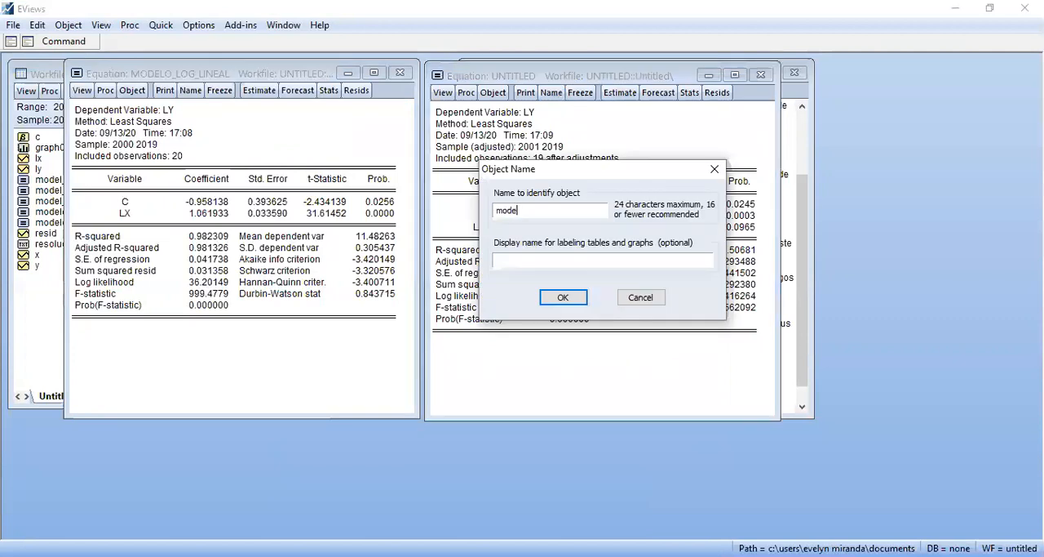
pyautogui.write('lo_log_lineal_')
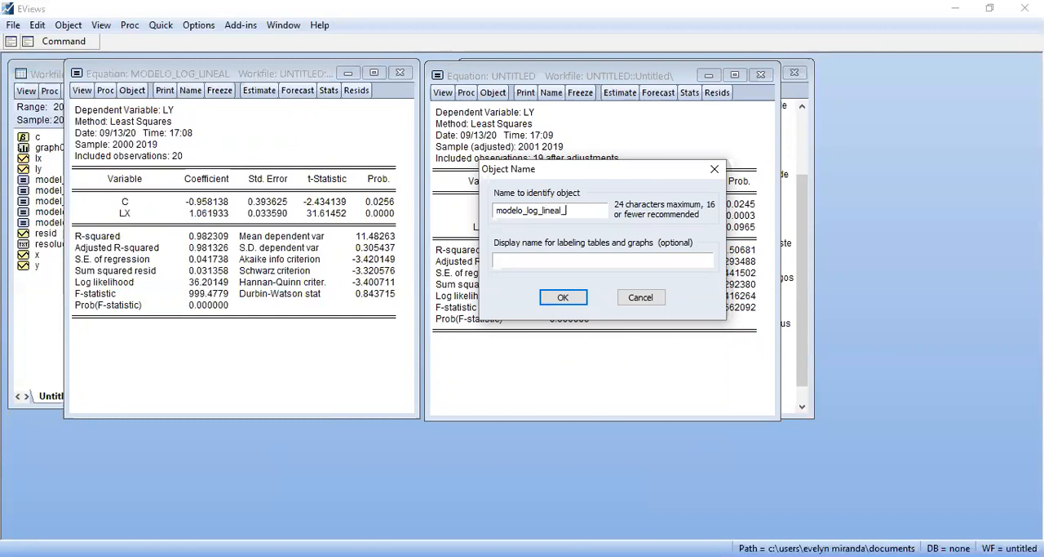
pyautogui.write('1rez')
pyautogui.press('Return')
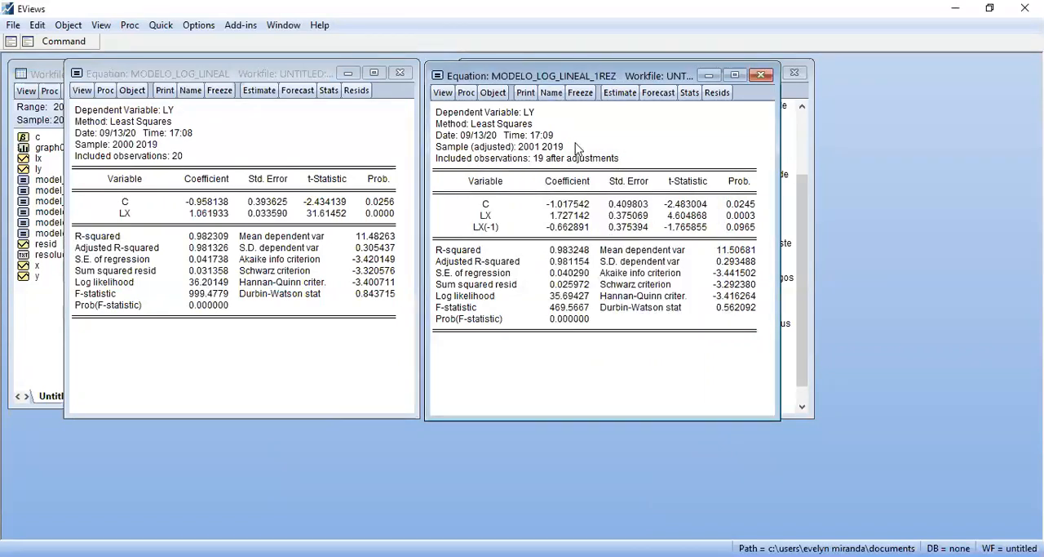
# Estimate a least squares equation of ly on c, lx and the lags lx(-1) and lx(-2)
pyautogui.click(161, 24)
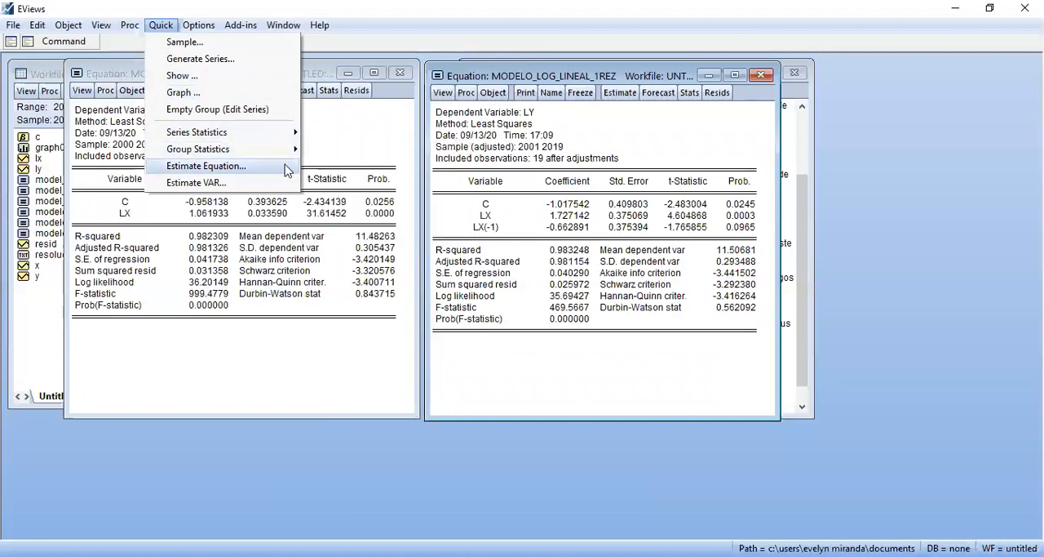
pyautogui.click(245, 166)
pyautogui.write('ly c lx lx')
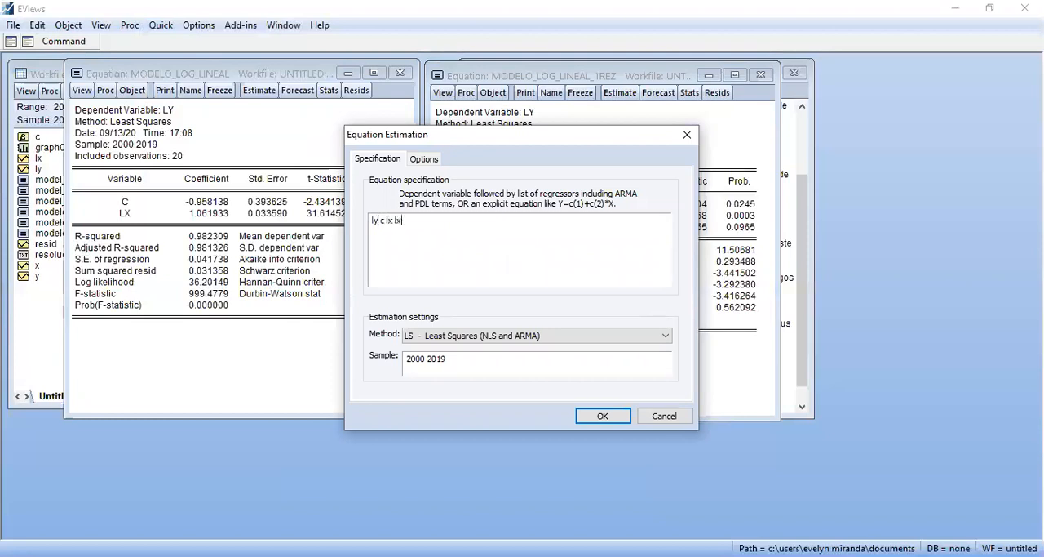
pyautogui.write('(-1) lx(-2)')
pyautogui.press('Return')
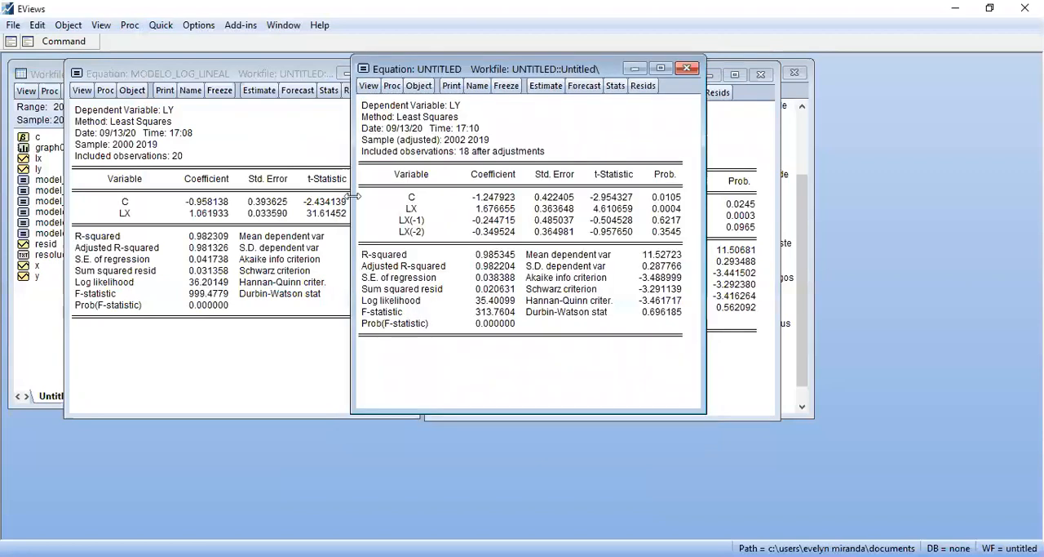
# Name the two-lag equation model_log_lineal_2rez
pyautogui.click(477, 84)
pyautogui.press('BackSpace')
pyautogui.write('mo')
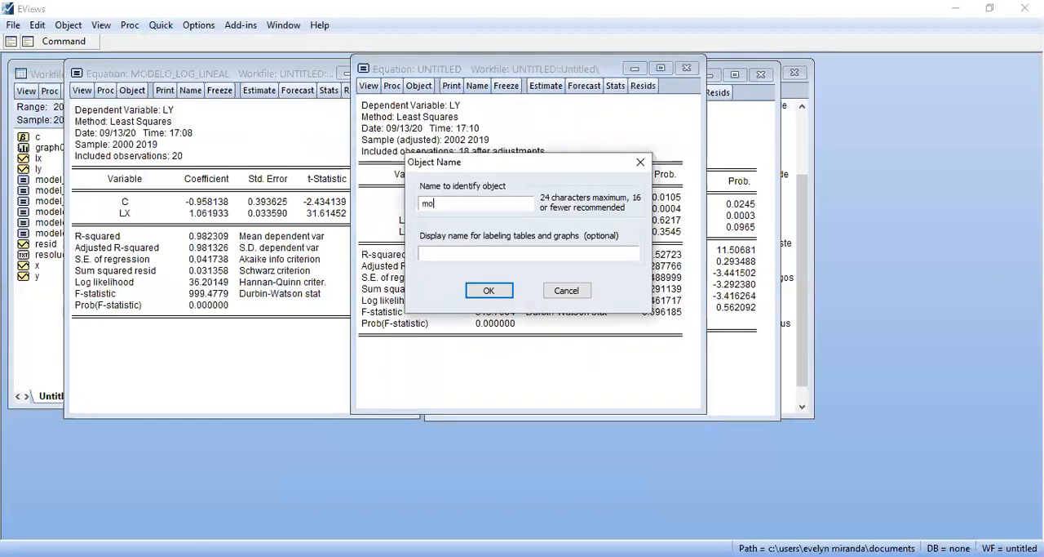
pyautogui.write('del_log_lin')
pyautogui.write('eal_2')
pyautogui.write('resz')
pyautogui.press('BackSpace')
pyautogui.press('BackSpace')
pyautogui.write('z')
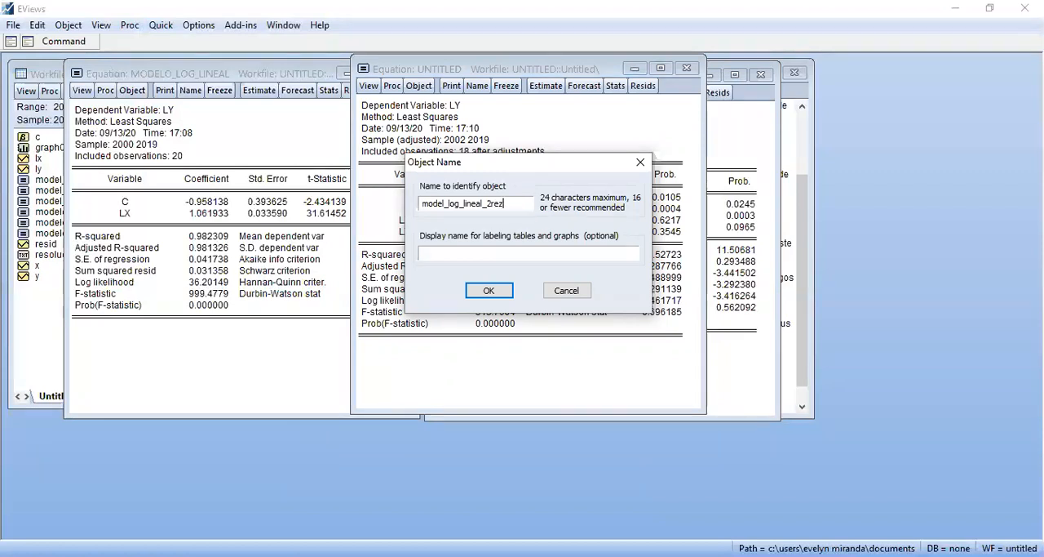
pyautogui.press('Return')
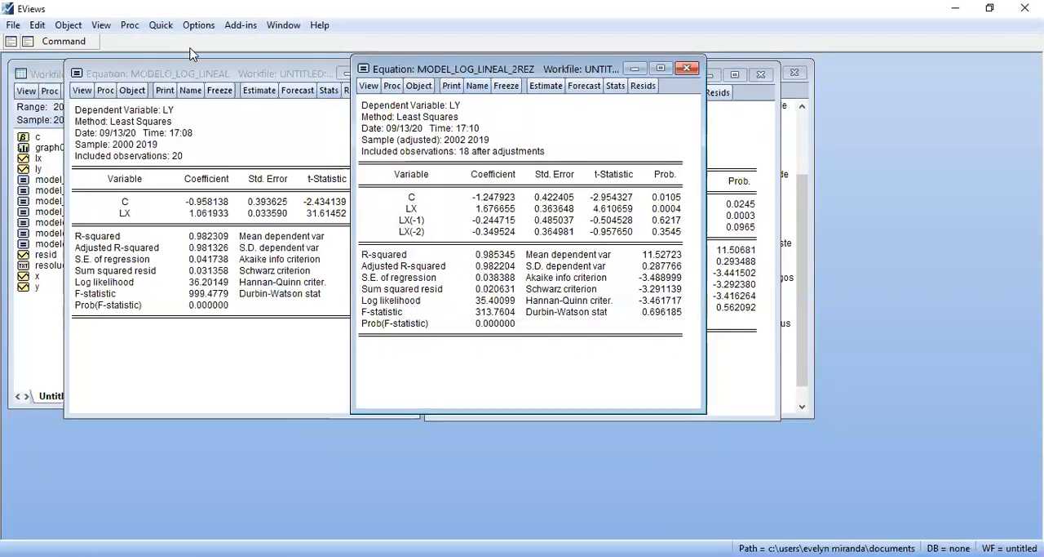
# Estimate a least squares equation of ly on c, lx and the lags lx(-1), lx(-2) and lx(-3)
pyautogui.click(162, 26)
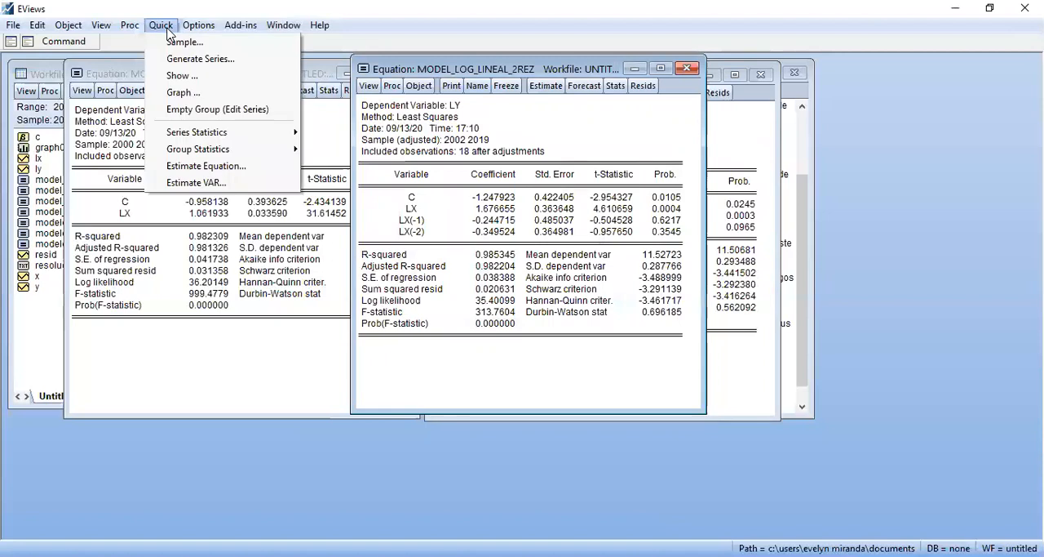
pyautogui.click(261, 165)
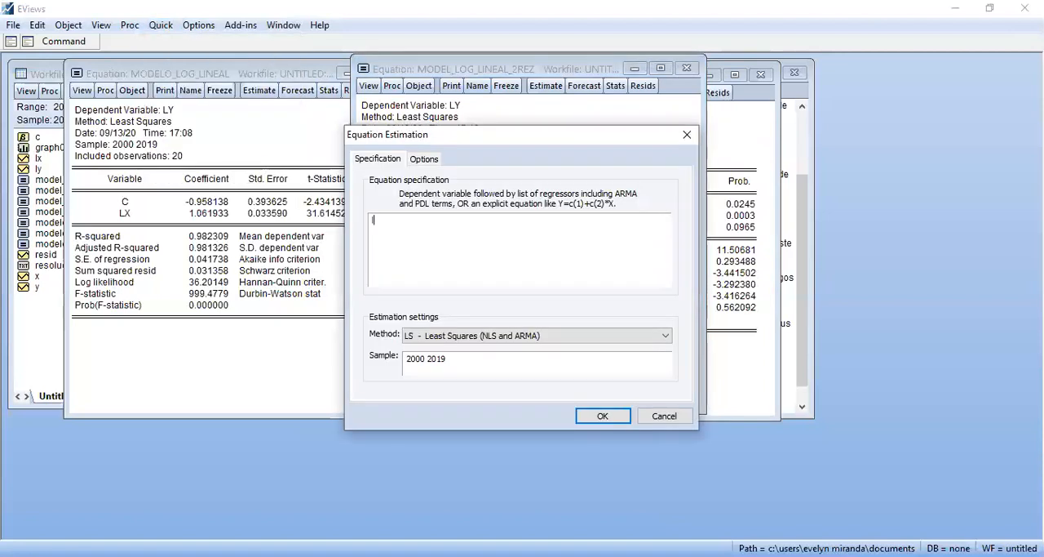
pyautogui.write('ly c x')
pyautogui.press('BackSpace')
pyautogui.write('lx lx(-1) ')
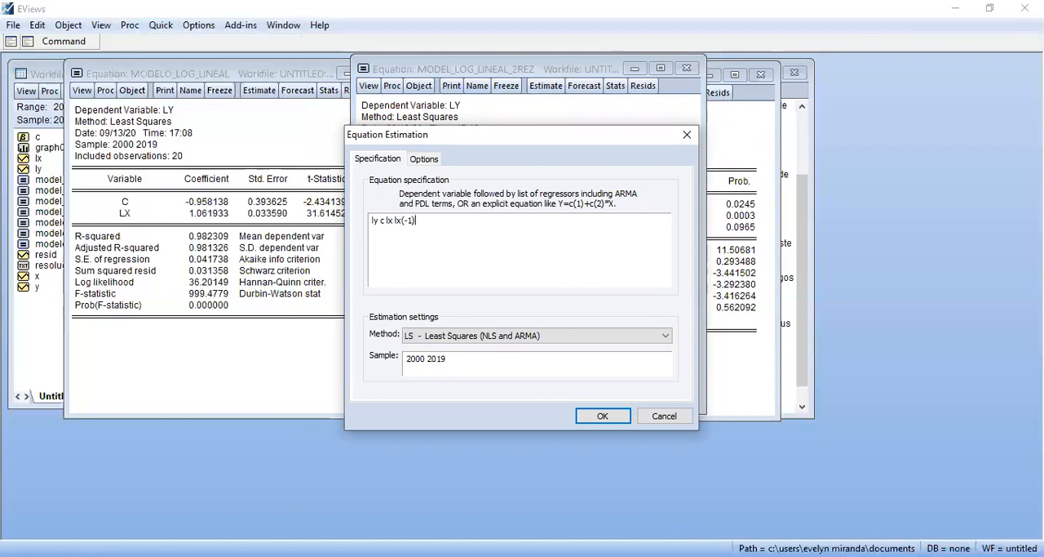
pyautogui.write('lx(-2) lx(-3)')
pyautogui.press('Return')
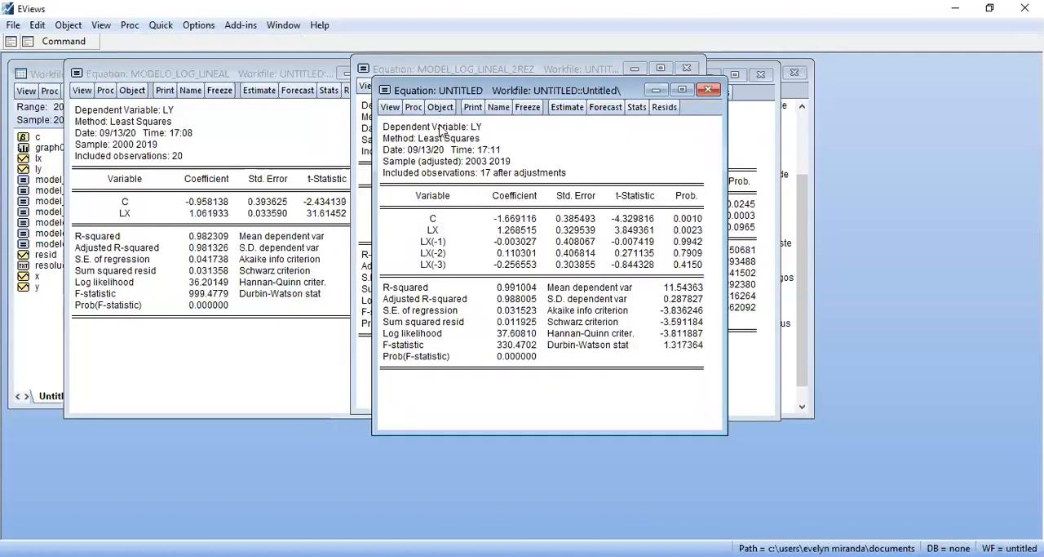
# Name the three-lag equation model_log_lineal_3rez
pyautogui.click(498, 107)
pyautogui.write('mode')
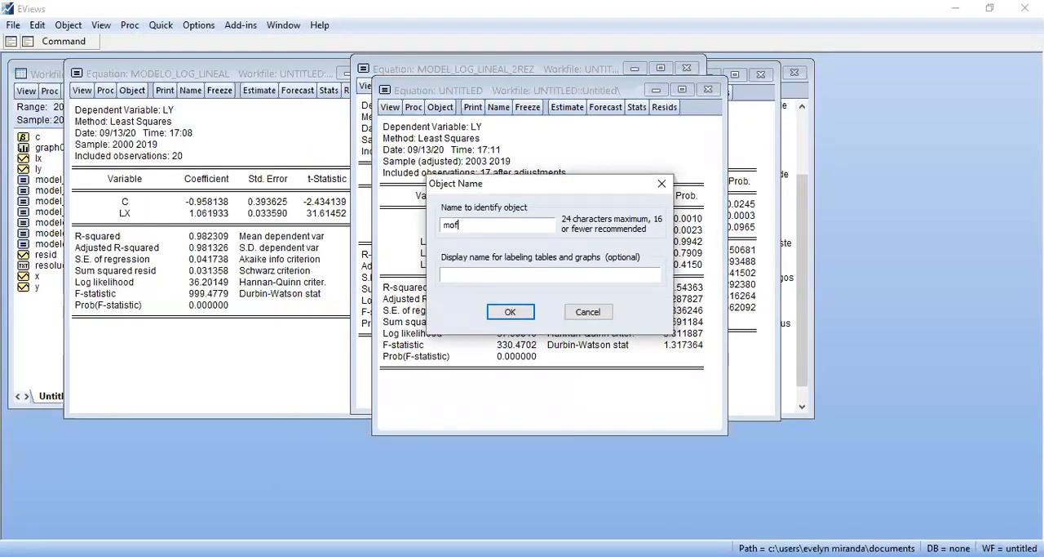
pyautogui.write('l_log_linela')
pyautogui.press('BackSpace')
pyautogui.press('BackSpace')
pyautogui.write('al_3rez')
pyautogui.press('Return')
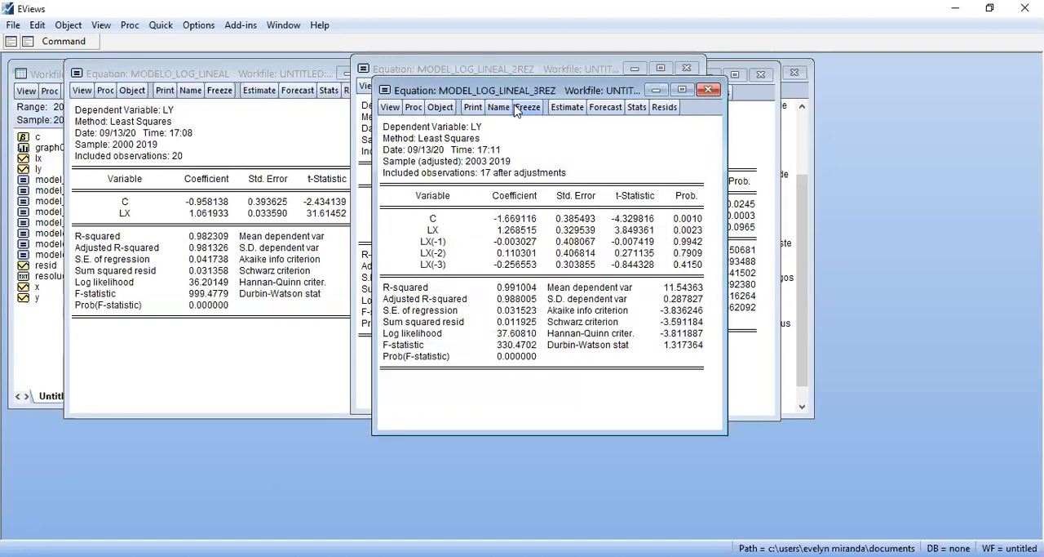
# Arrange the two-lag and three-lag equation windows side by side so both outputs can be read
pyautogui.click(425, 76)
pyautogui.moveTo(424, 78); pyautogui.dragTo(162, 86)
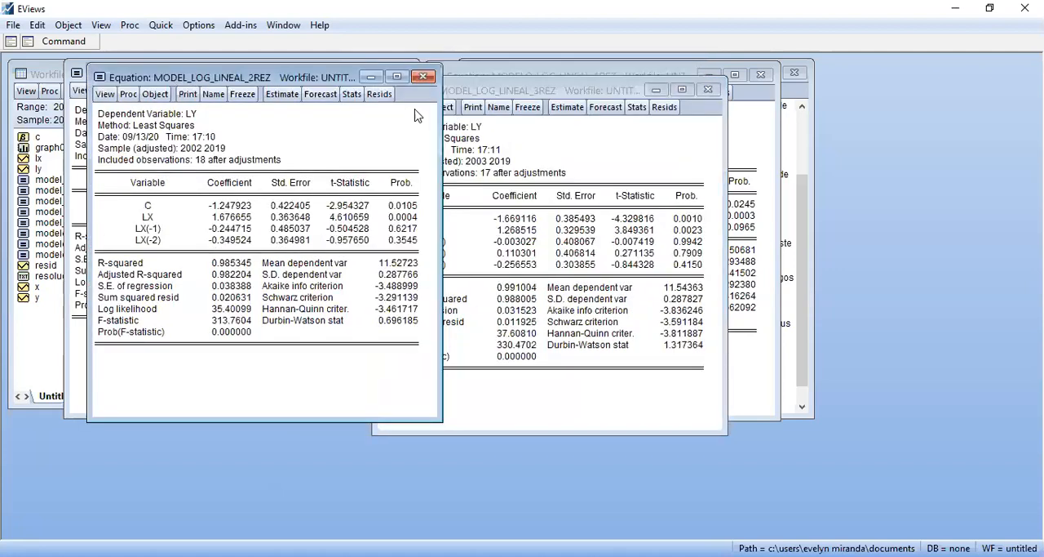
pyautogui.click(516, 91)
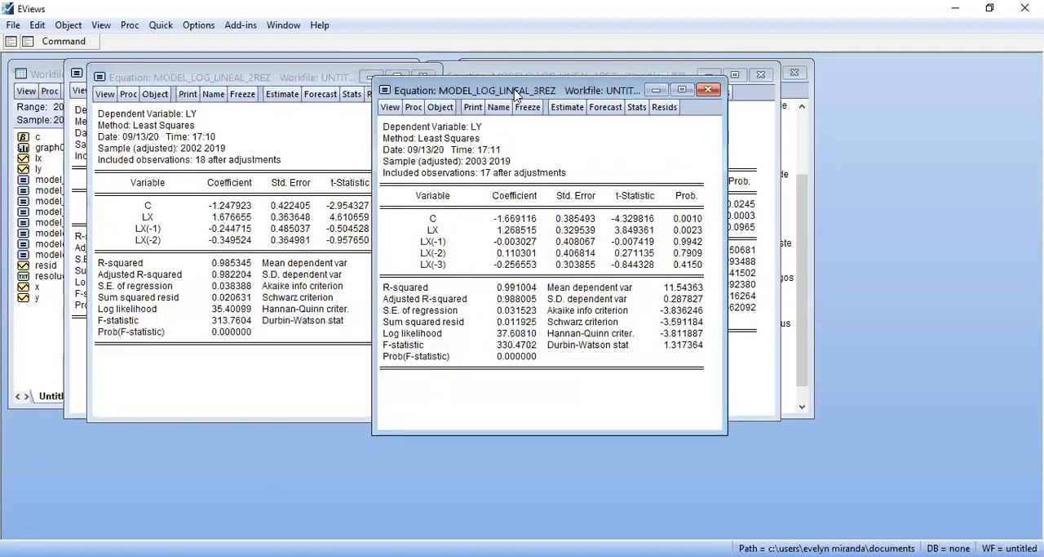
pyautogui.moveTo(515, 96); pyautogui.dragTo(656, 97)
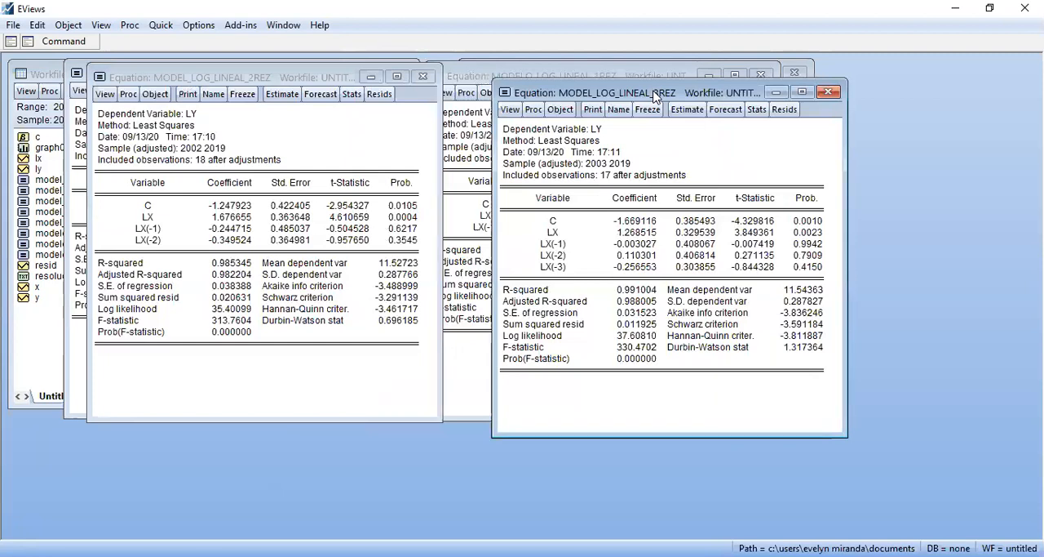
# Examine the probabilities of the lagged LX terms and Prob(F-statistic) in the three-lag equation, and close its window
pyautogui.click(560, 268)
pyautogui.moveTo(558, 267); pyautogui.dragTo(562, 244)
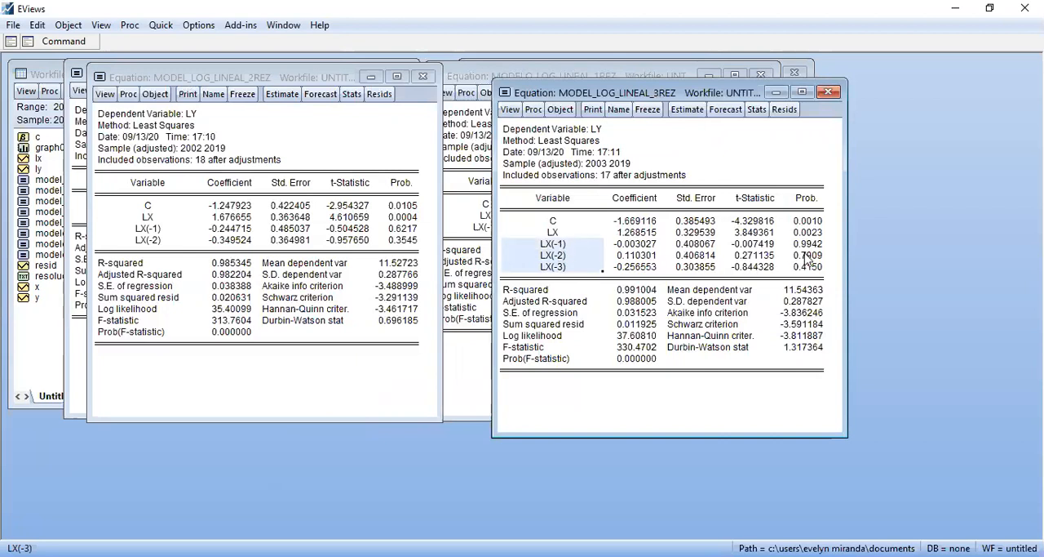
pyautogui.moveTo(806, 243); pyautogui.dragTo(813, 279)
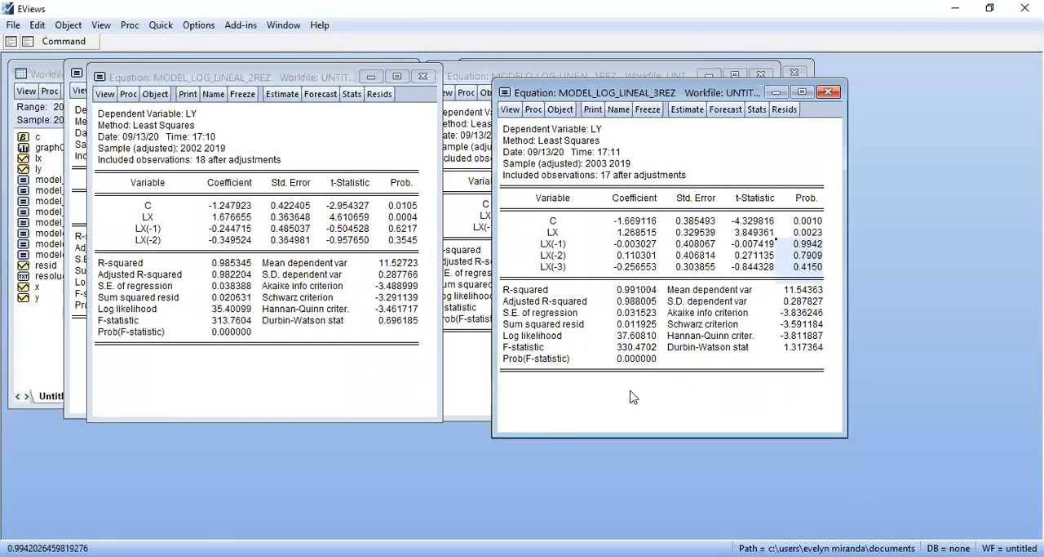
pyautogui.click(607, 361)
pyautogui.click(638, 360)
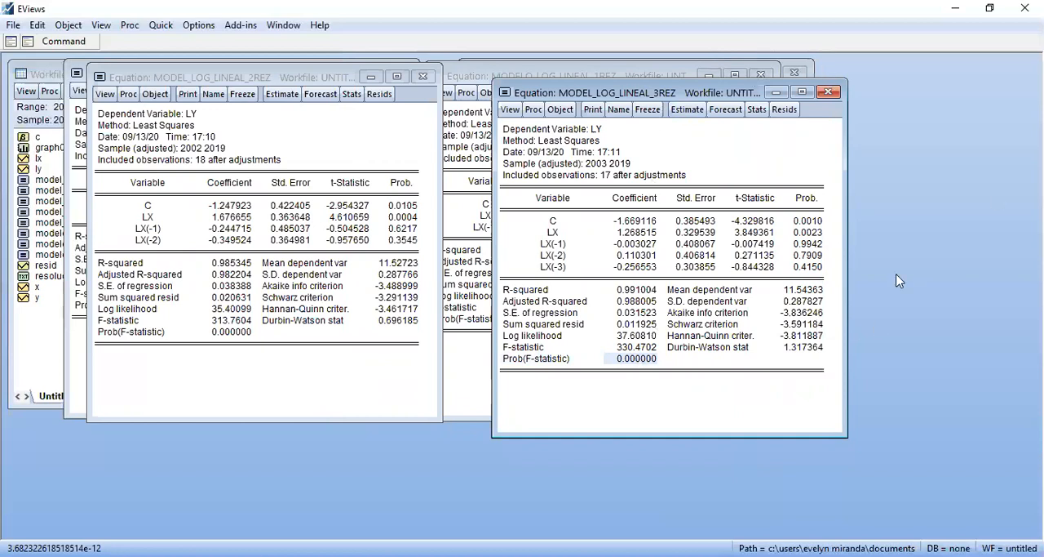
pyautogui.click(829, 92)
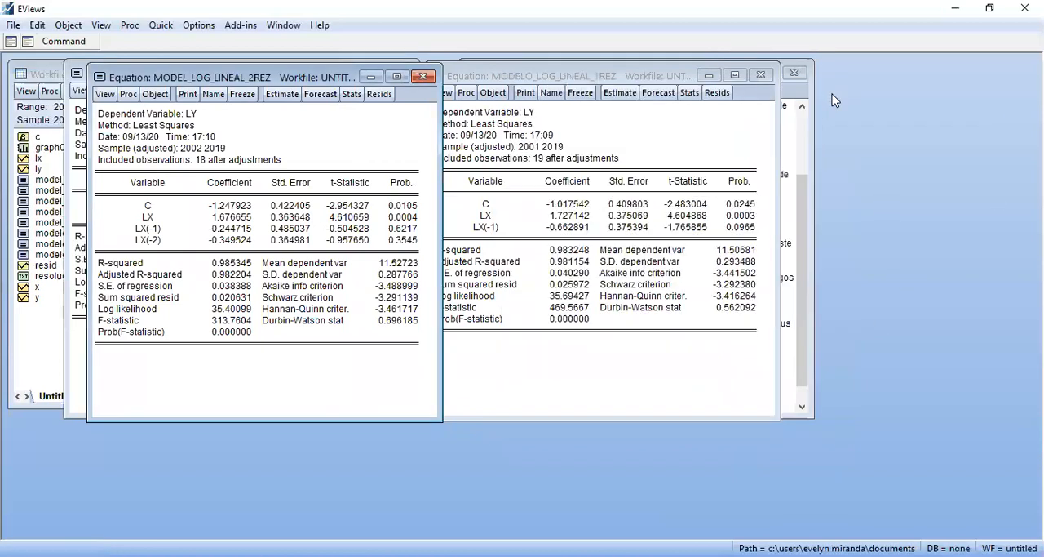
# Close the two-lag equation and place the one-lag equation beside the no-lag equation so both outputs can be read
pyautogui.moveTo(309, 82); pyautogui.dragTo(680, 96)
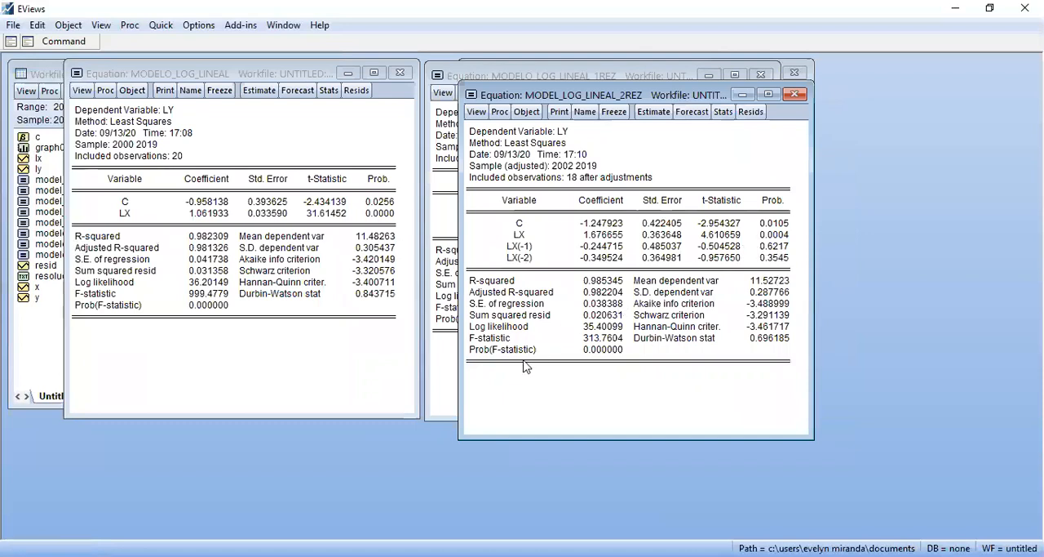
pyautogui.click(788, 95)
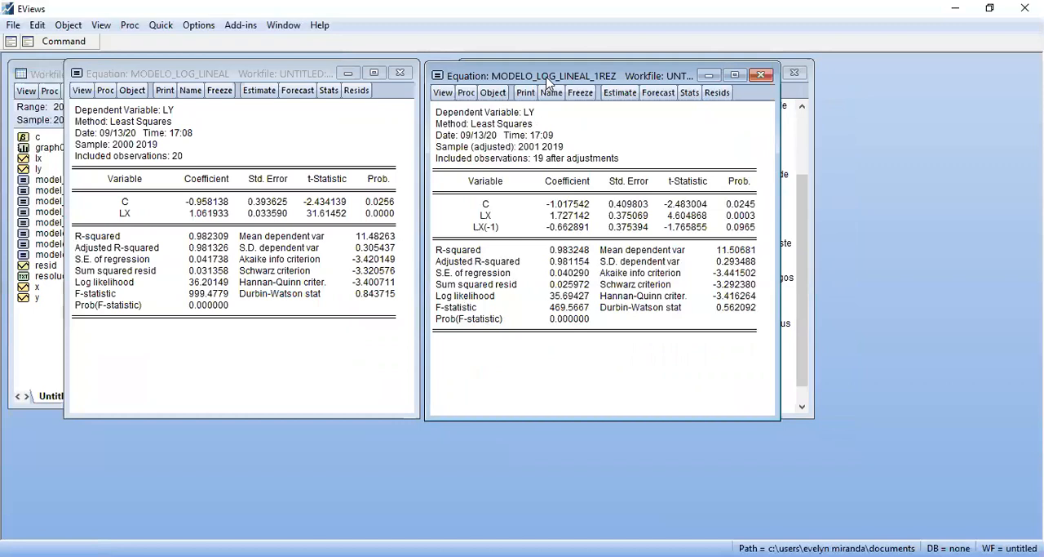
pyautogui.moveTo(547, 79); pyautogui.dragTo(636, 100)
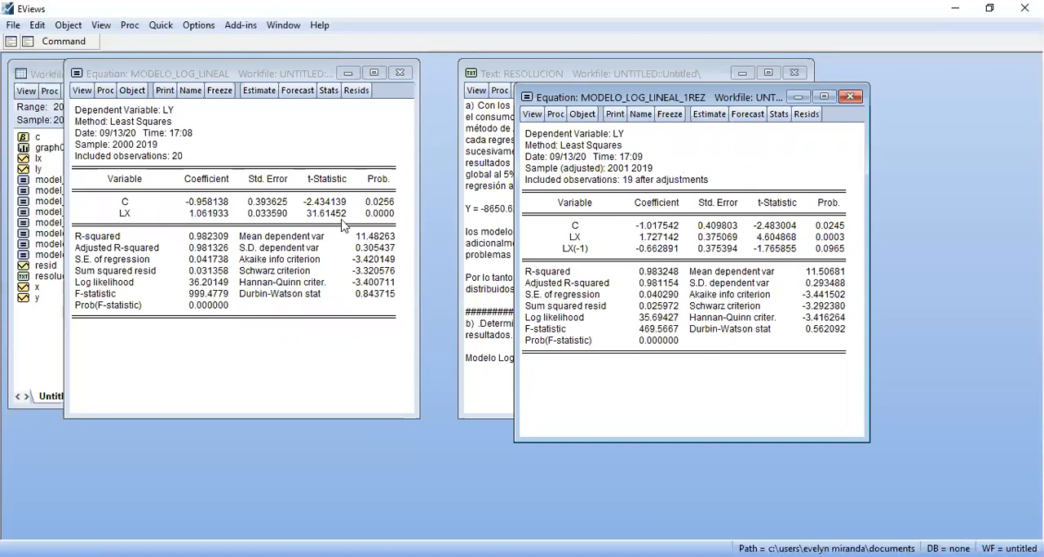
# Compare the LX coefficients of the no-lag and one-lag equations, and check the sign and probability of LX(-1)
pyautogui.click(206, 213)
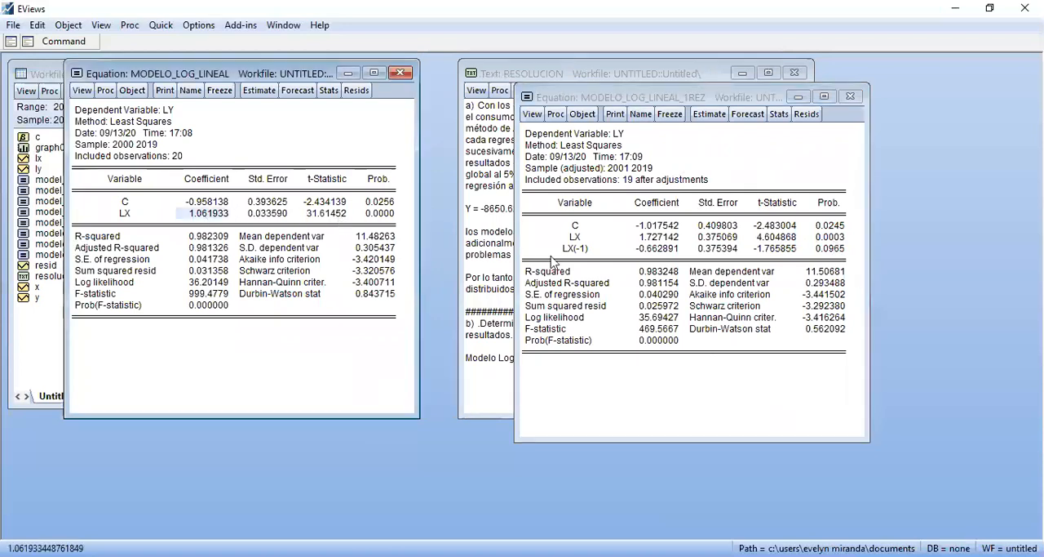
pyautogui.click(658, 241)
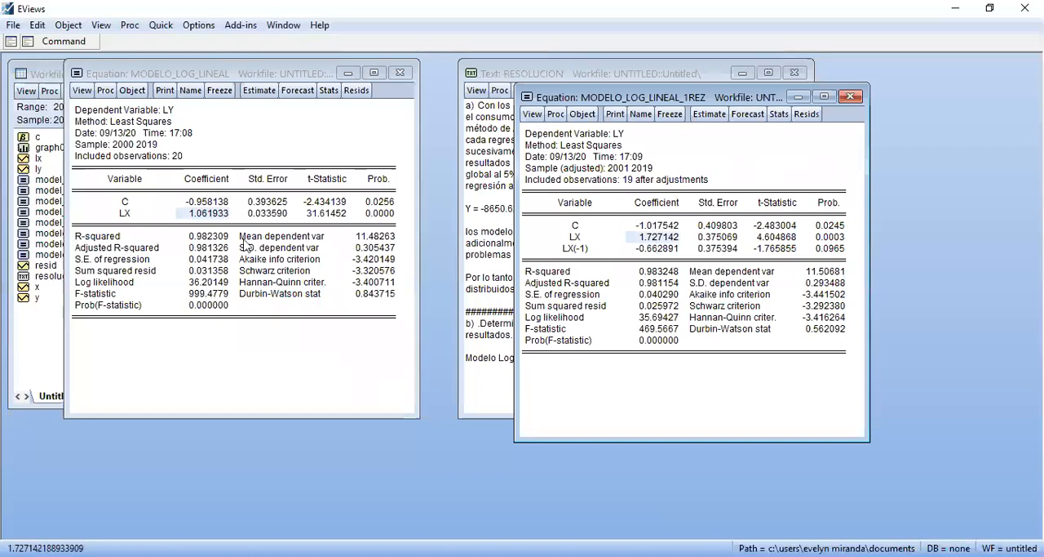
pyautogui.click(675, 249)
pyautogui.press('Up')
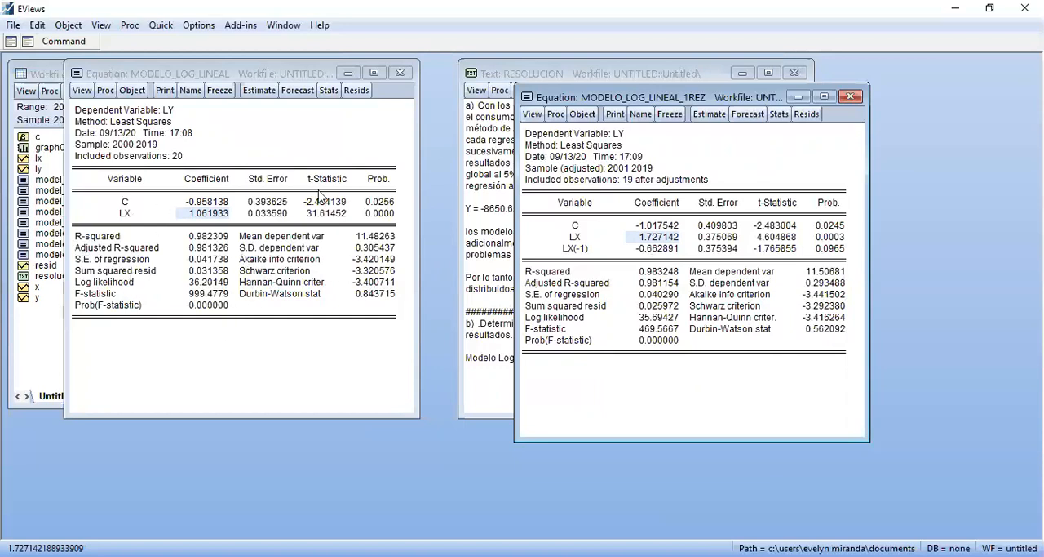
pyautogui.click(340, 146)
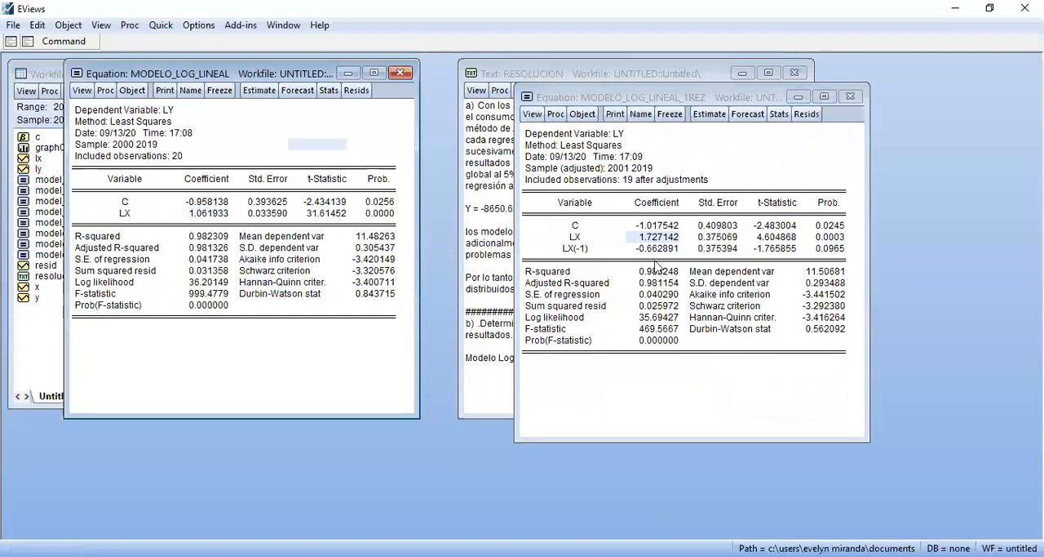
pyautogui.click(660, 250)
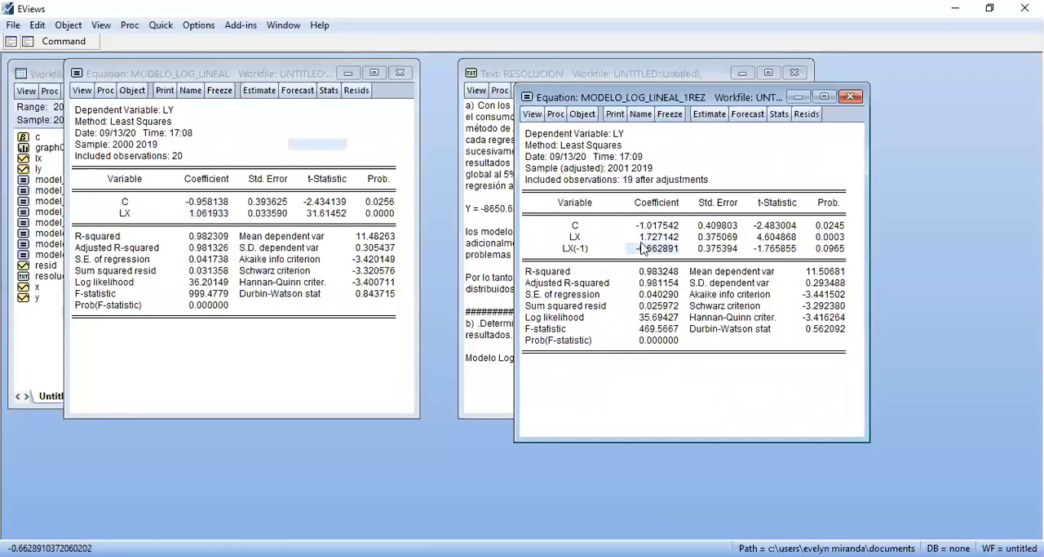
pyautogui.click(648, 238)
pyautogui.click(644, 250)
pyautogui.click(823, 238)
pyautogui.click(833, 250)
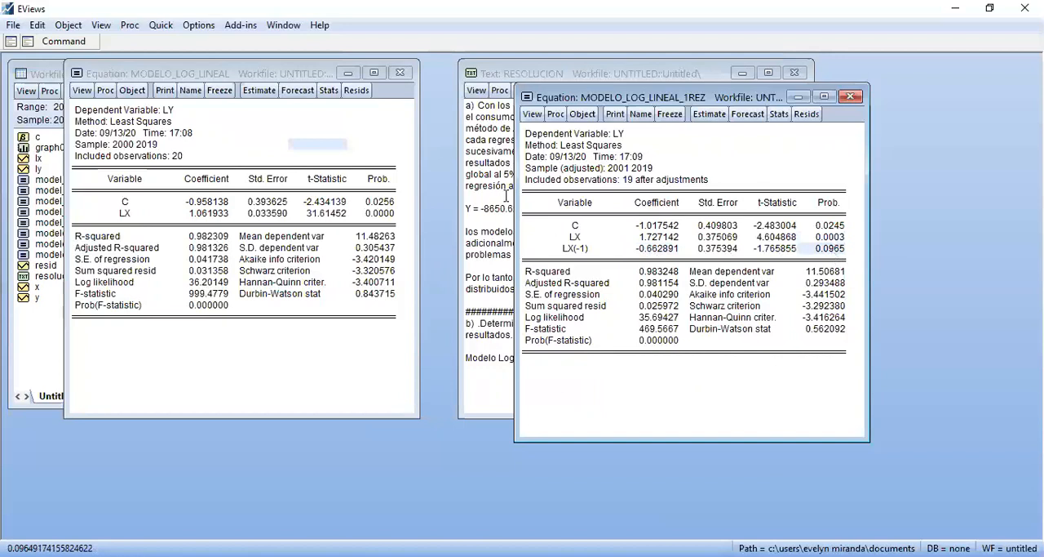
# Close the no-lag equation and place the RESOLUCION text beside the one-lag equation
pyautogui.click(400, 73)
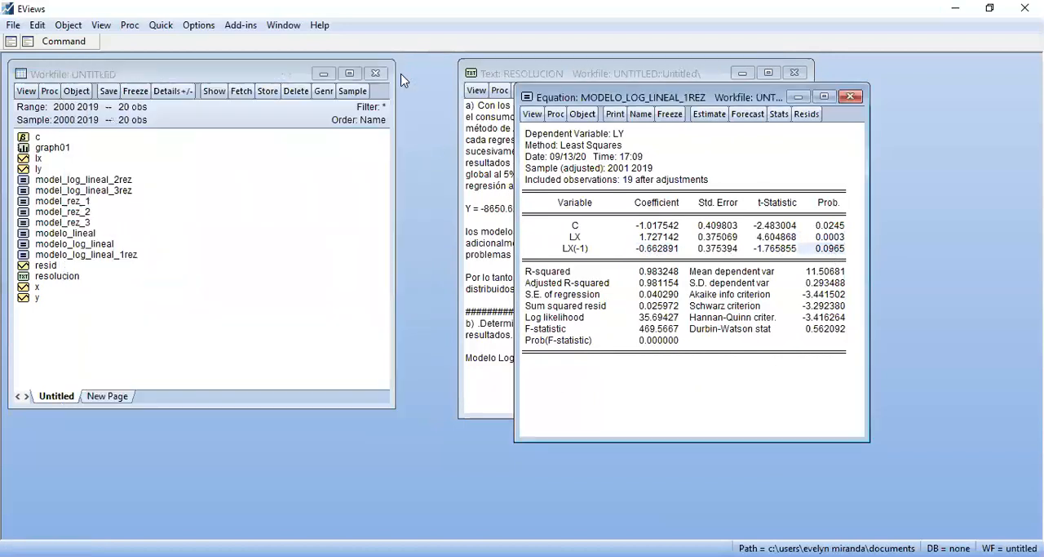
pyautogui.click(510, 80)
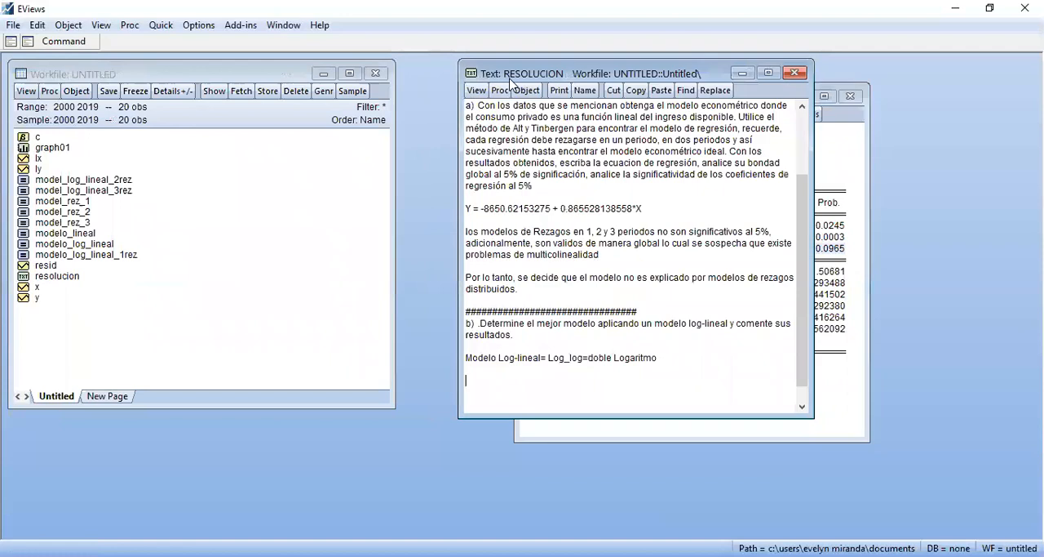
pyautogui.moveTo(510, 80); pyautogui.dragTo(102, 78)
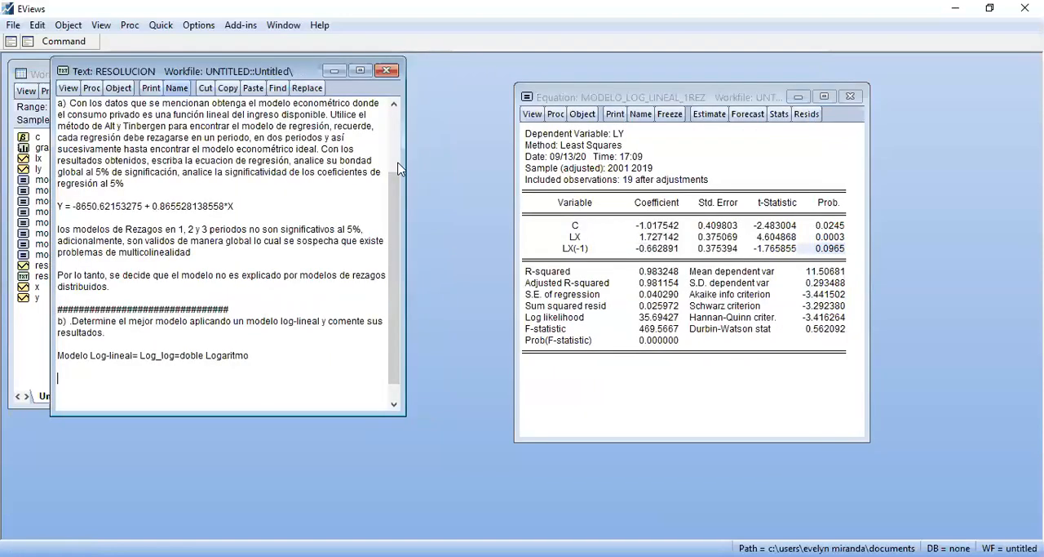
pyautogui.moveTo(393, 203); pyautogui.dragTo(389, 134)
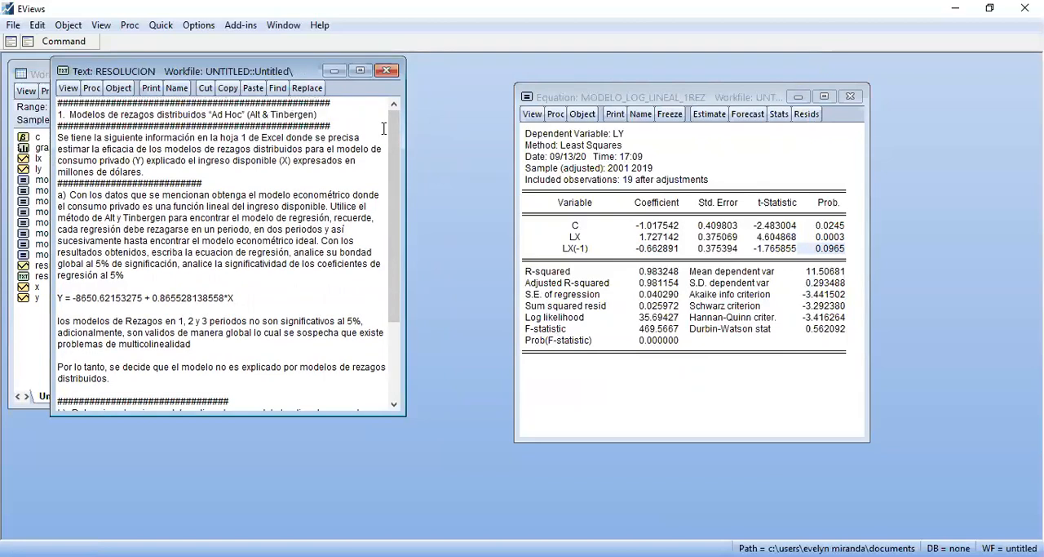
# Show the representations of the one-lag equation and copy its line with substituted coefficients
pyautogui.click(649, 248)
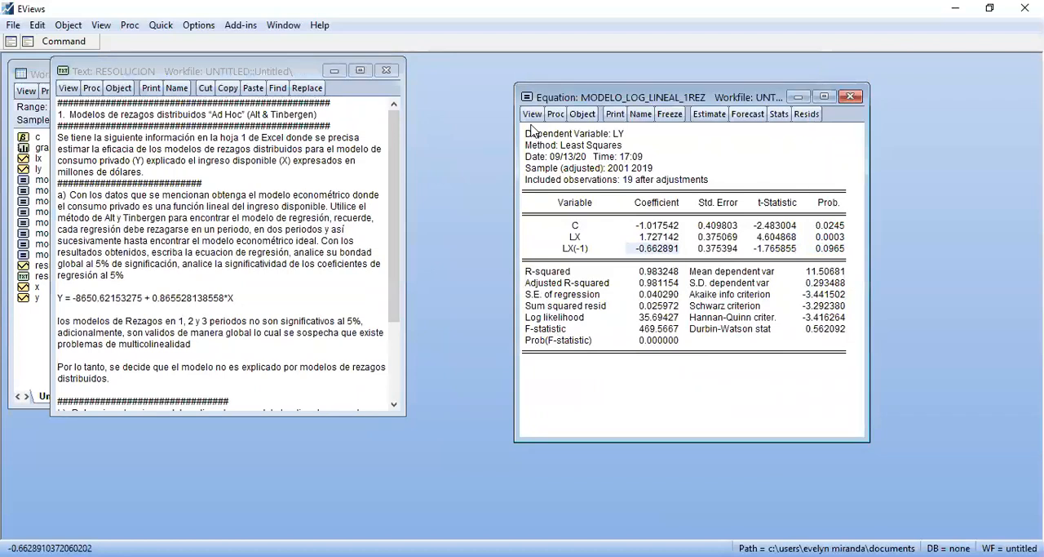
pyautogui.click(533, 115)
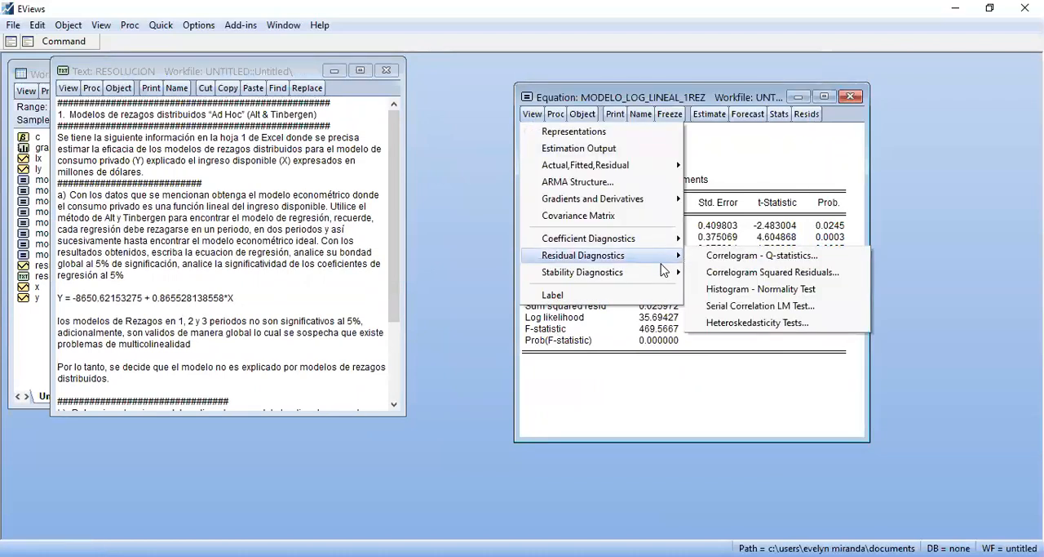
pyautogui.click(573, 131)
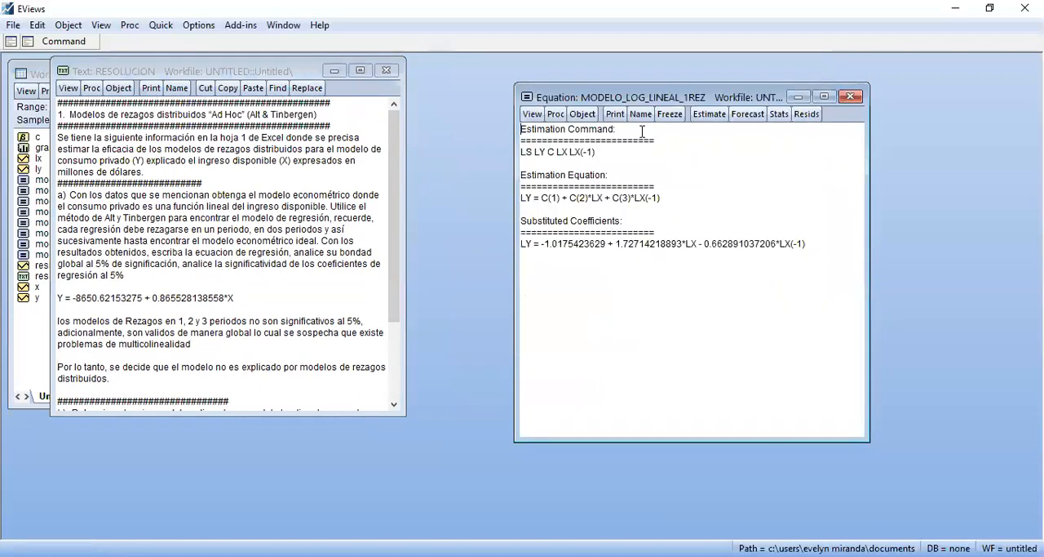
pyautogui.moveTo(523, 245); pyautogui.dragTo(834, 250)
pyautogui.hotkey('ctrl', 'c')
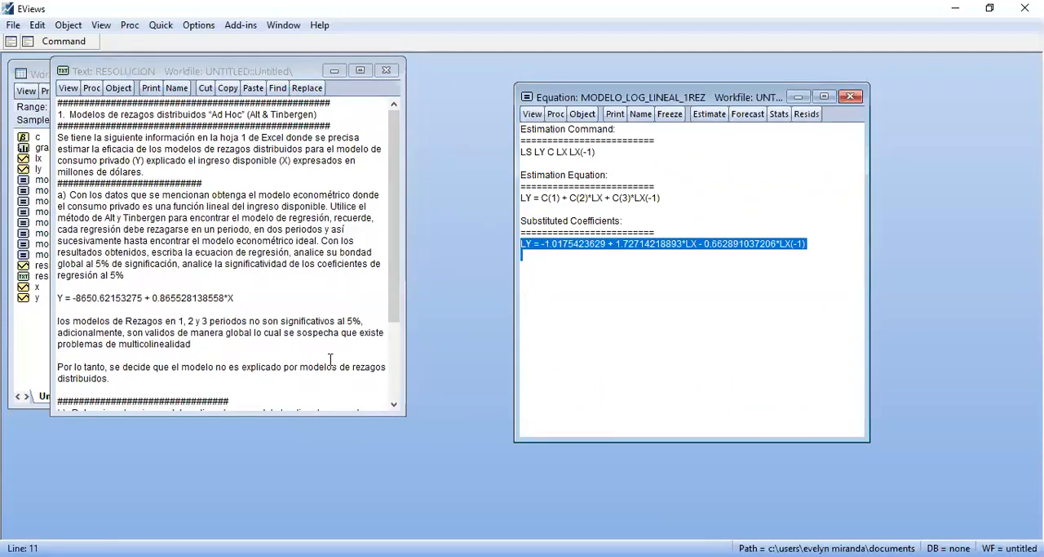
# Paste the copied regression equation below the "Modelo Log-lineal" line at the end of RESOLUCION, with blank lines after it
pyautogui.click(179, 366)
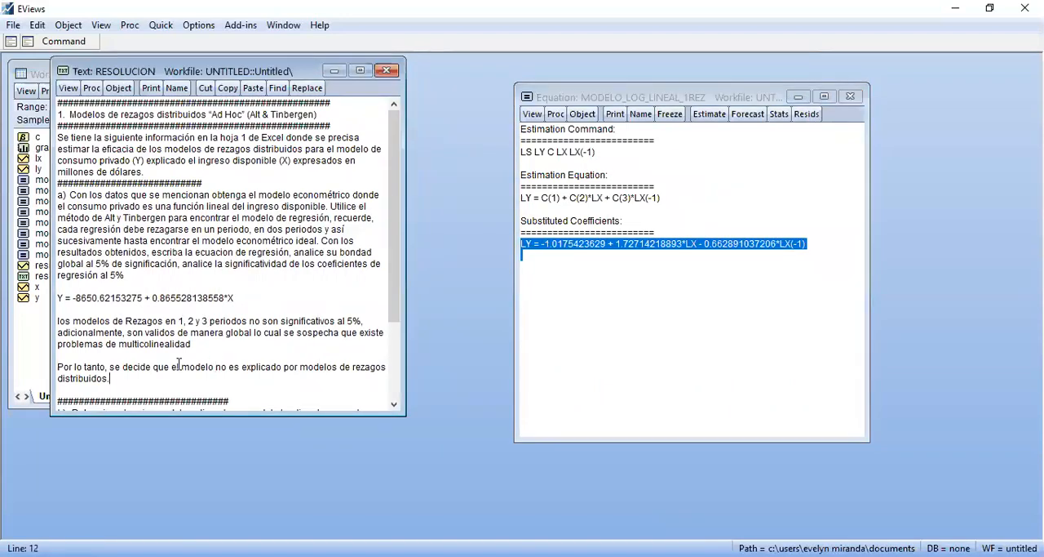
pyautogui.hotkey('ctrl', 'End')
pyautogui.click(105, 360)
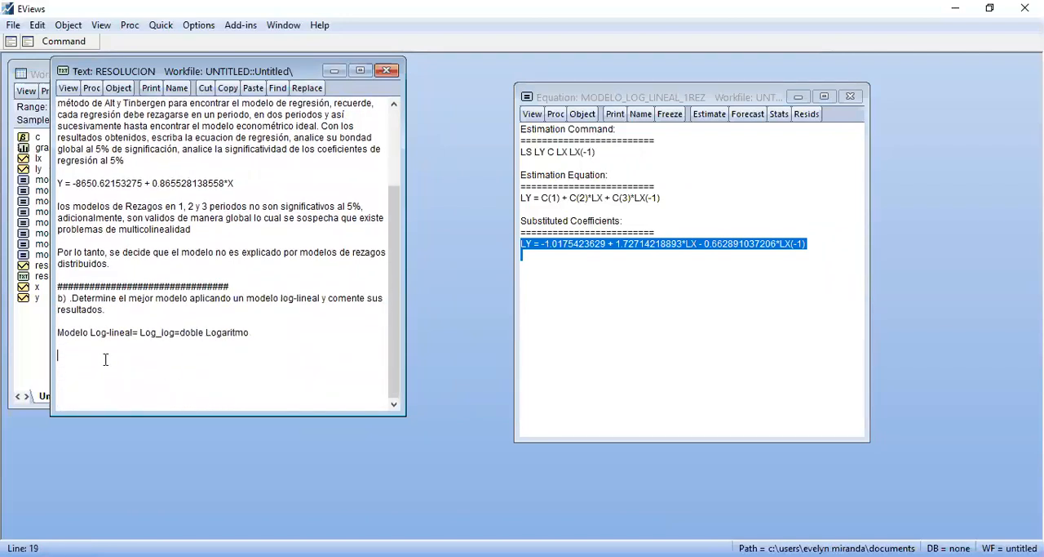
pyautogui.hotkey('ctrl', 'v')
pyautogui.press('Return')
pyautogui.press('Return')
pyautogui.press('Return')
pyautogui.press('Return')
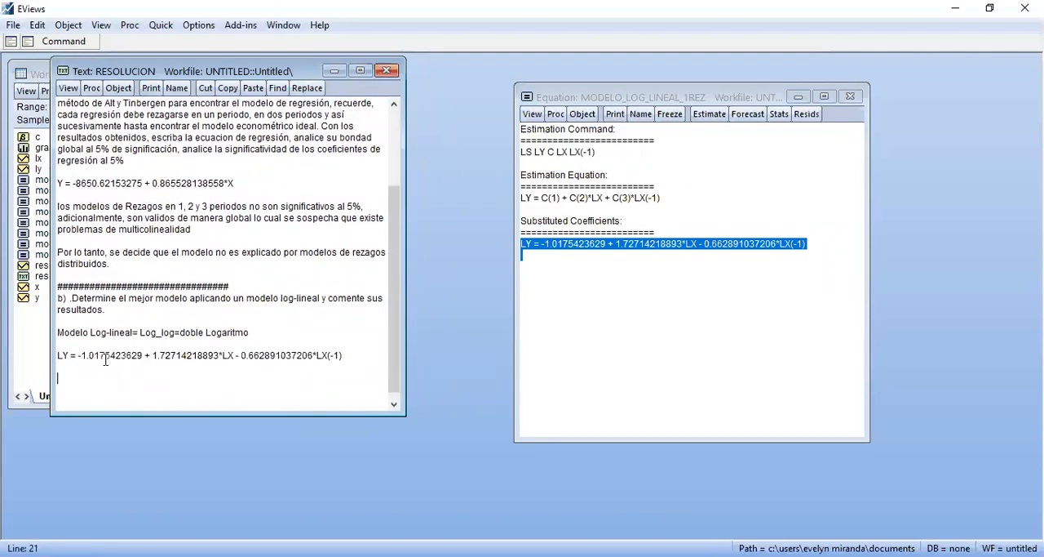
pyautogui.press('Return')
pyautogui.press('Return')
pyautogui.press('Return')
pyautogui.press('Return')
pyautogui.press('Return')
pyautogui.press('Up')
pyautogui.press('Up')
pyautogui.press('Up')
pyautogui.press('Up')
pyautogui.press('Up')
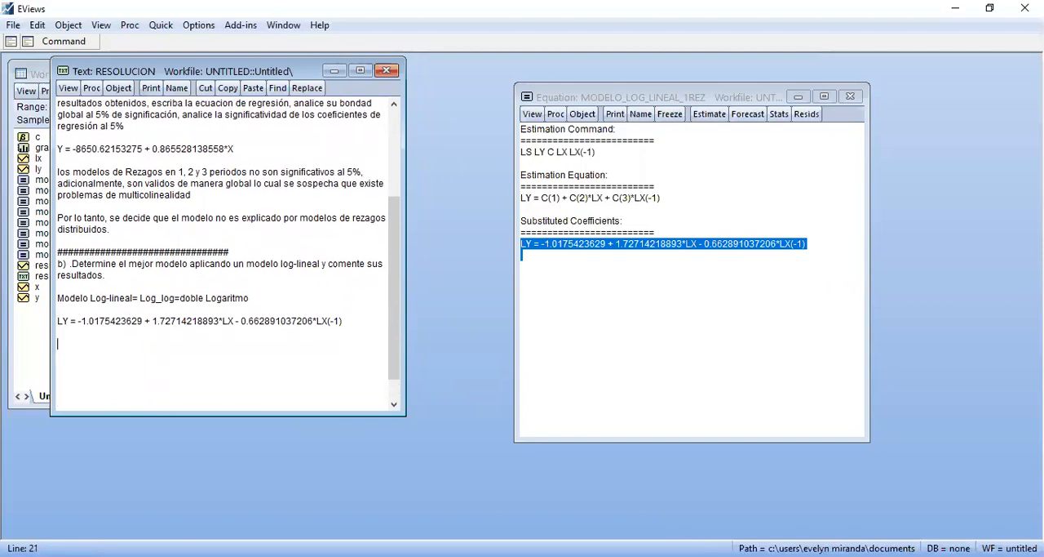
# Interpret the LX coefficient below the pasted equation with the lines "Si X=1%" and "var Y=1.73%"
pyautogui.write('Si X=1%')
pyautogui.press('Return')
pyautogui.write('var Y=1.72%')
pyautogui.press('Left')
pyautogui.press('BackSpace')
pyautogui.write('3')
pyautogui.press('Down')
pyautogui.press('Down')
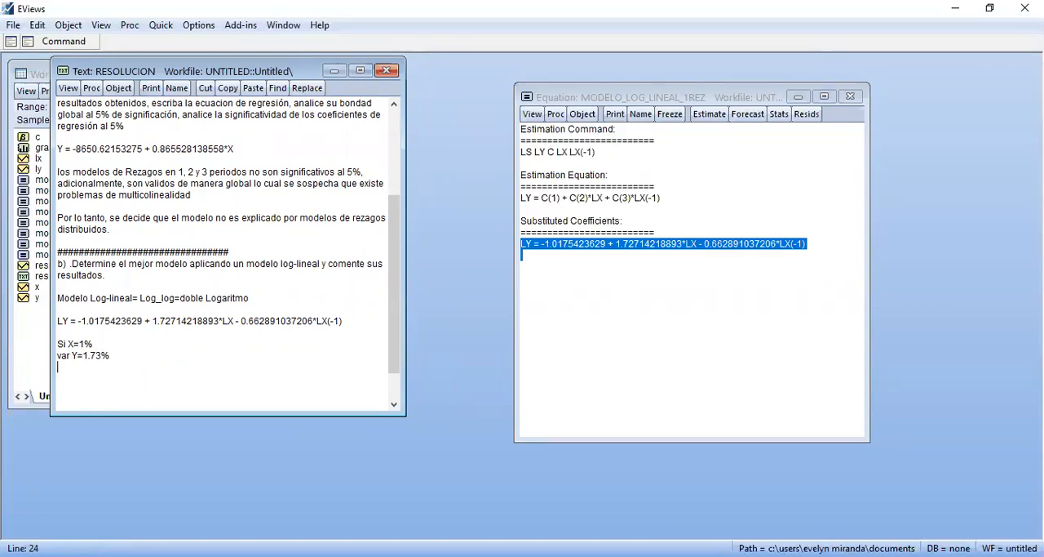
# Add the line "elasticidad elastica >1" under the interpretation, followed by blank lines
pyautogui.write('elasticidad elastica')
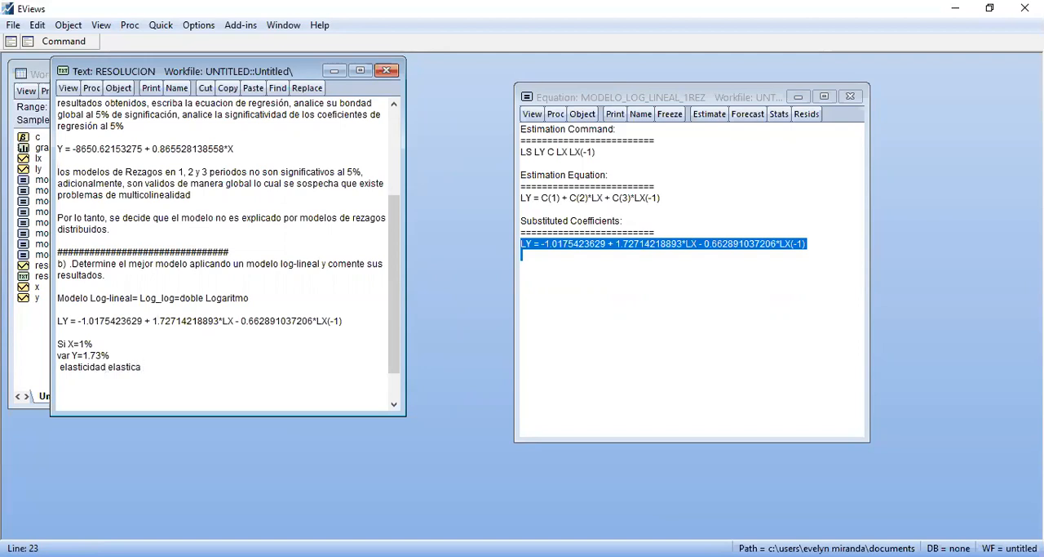
pyautogui.write(' >1')
pyautogui.press('Return')
pyautogui.press('Return')
pyautogui.press('Return')
pyautogui.press('Up')
pyautogui.press('Up')
# Write the conclusion "1 rezago es significativo al 10%, por lo tanto, el modelo es valido dado significancia del modelo"
pyautogui.write('1 rezago ')
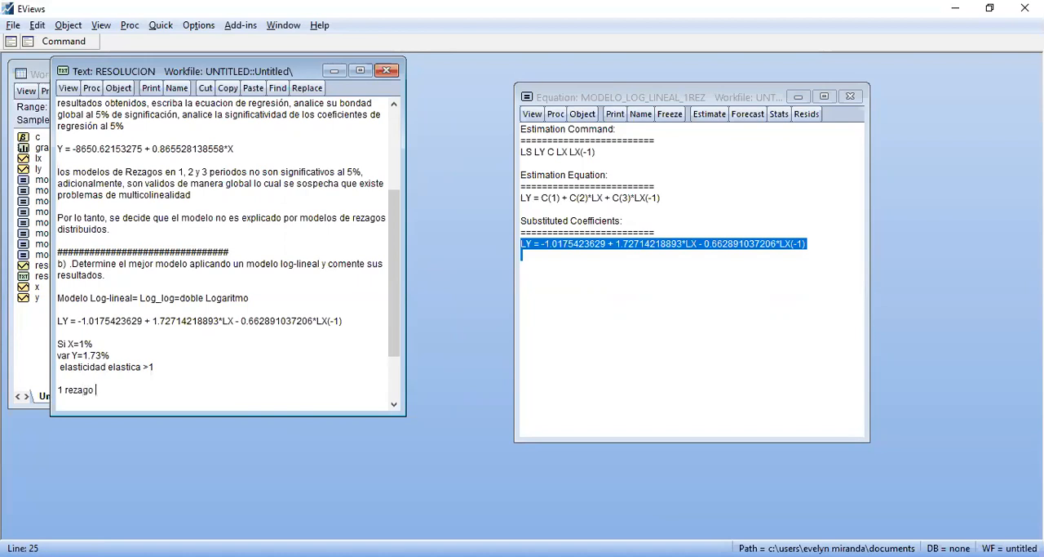
pyautogui.write('es significativo al 10% por')
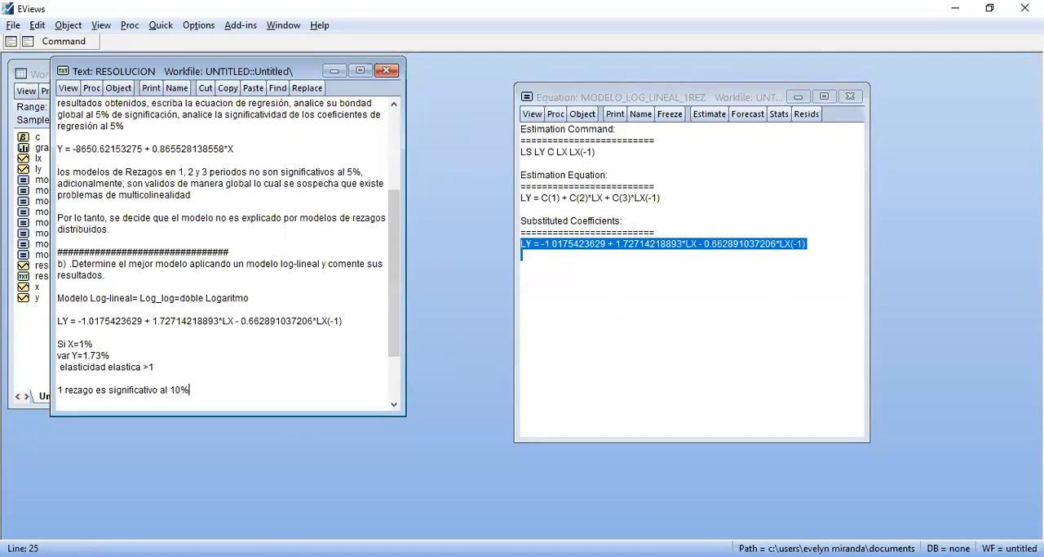
pyautogui.press('BackSpace')
pyautogui.press('BackSpace')
pyautogui.press('BackSpace')
pyautogui.press('BackSpace')
pyautogui.write(', por lo tanto, el modelo es')
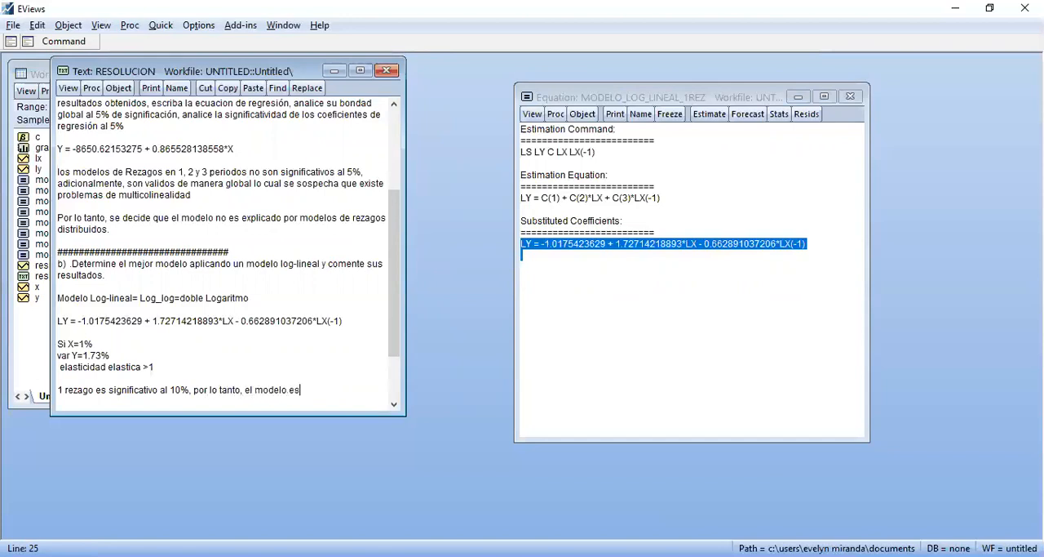
pyautogui.write(' valido dado significancia del')
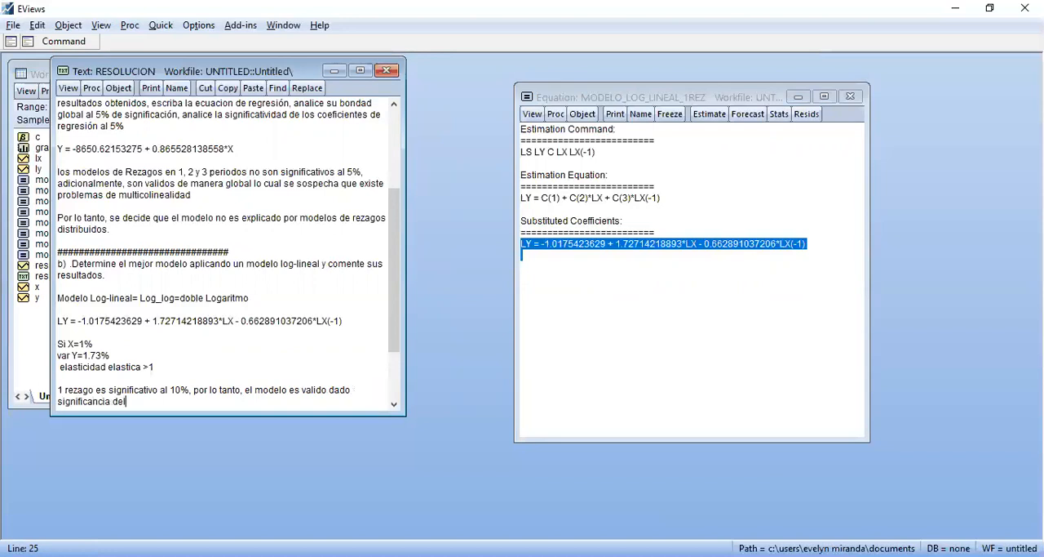
pyautogui.write(' modelo, aunque cam')
# Finish the conclusion with ", aunque cambie el signo con respecto a la anterior." and add blank lines after it
pyautogui.write('bie')
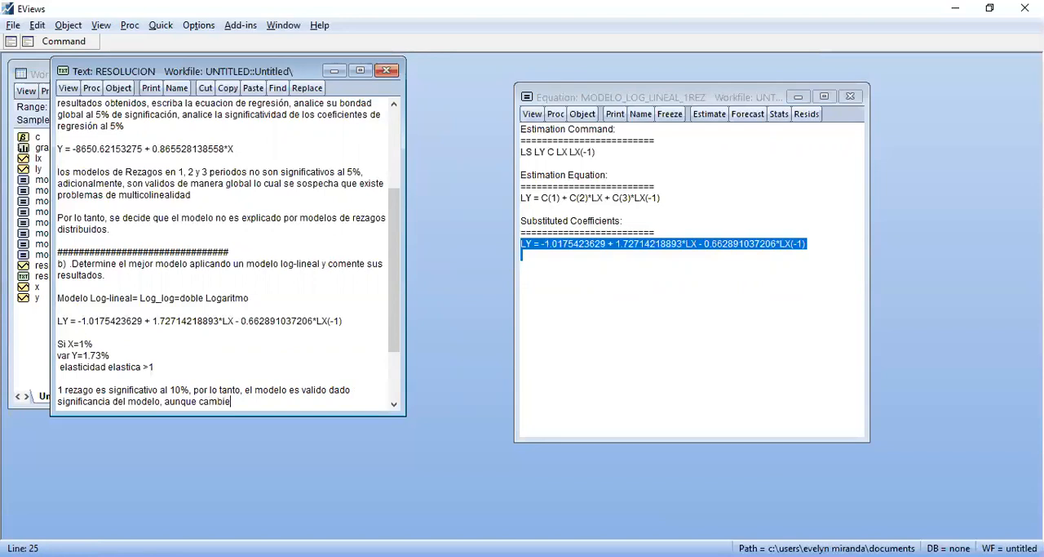
pyautogui.write(' el signe')
pyautogui.press('BackSpace')
pyautogui.write('o con respecto a la ')
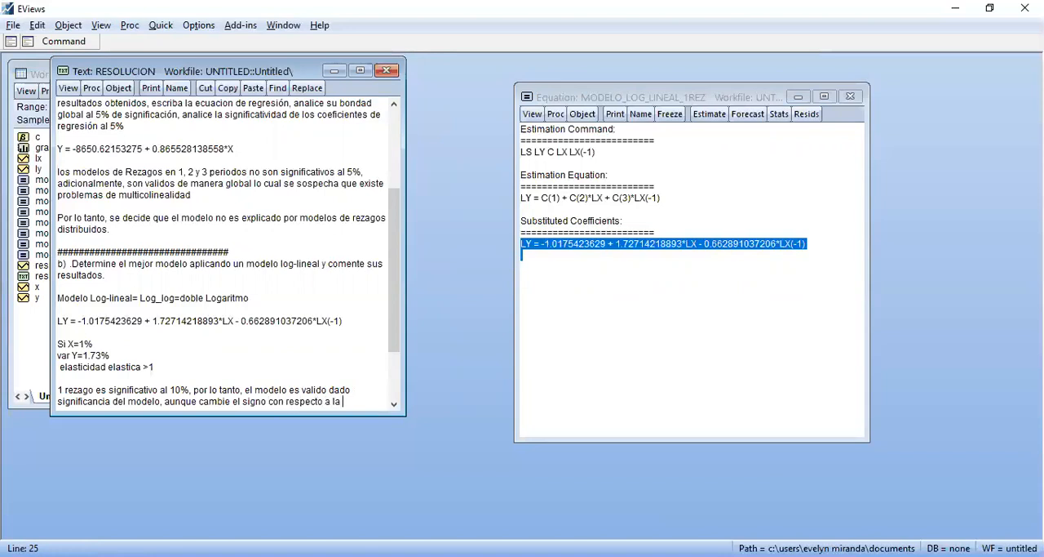
pyautogui.write('anterior.')
pyautogui.press('Return')
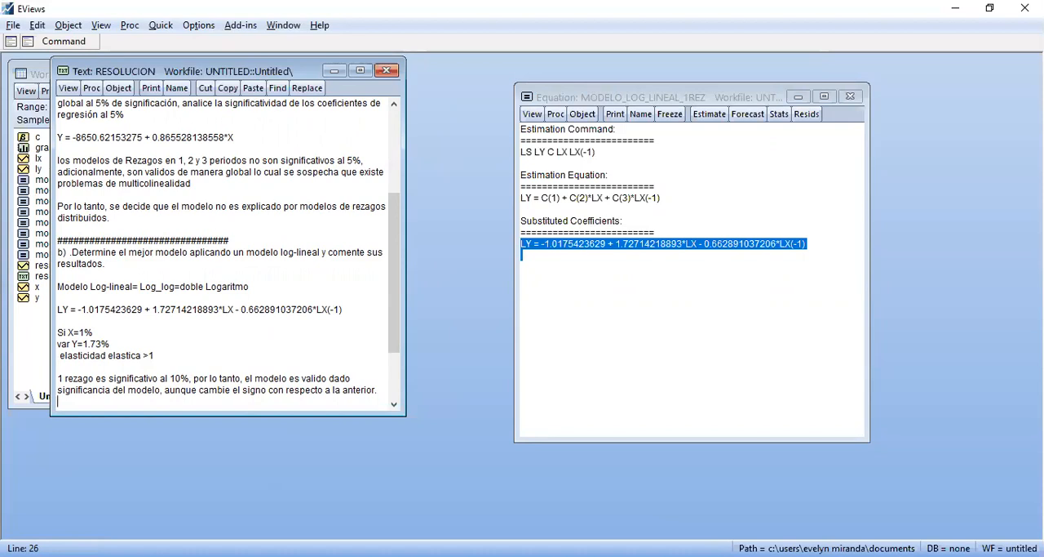
pyautogui.scroll(-2, 224, 253)
pyautogui.press('Return')
pyautogui.press('Return')
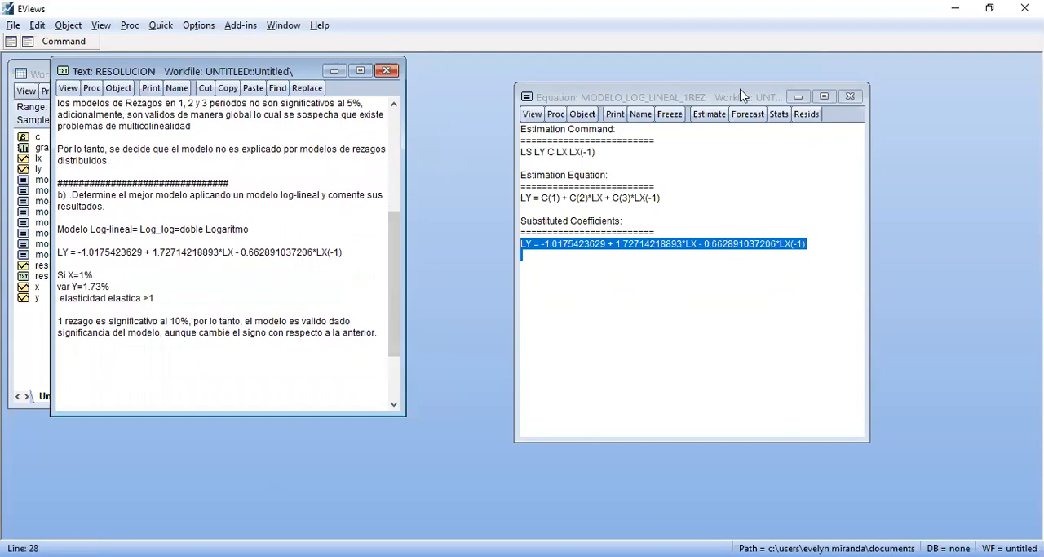
# Close the one-lag equation, review the RESOLUCION text at full size, and close it
pyautogui.click(849, 97)
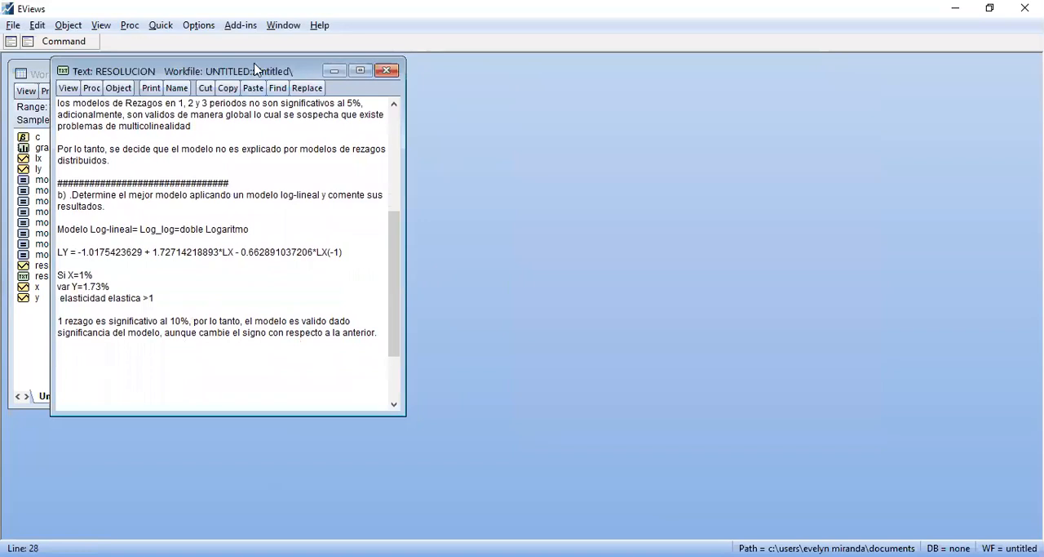
pyautogui.moveTo(255, 69); pyautogui.dragTo(563, 80)
pyautogui.doubleClick(563, 80)
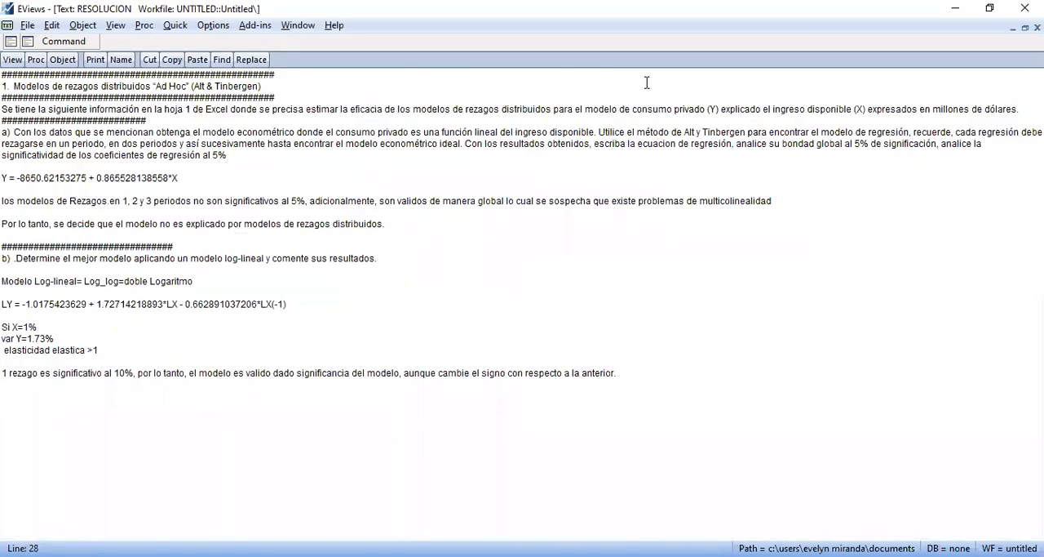
pyautogui.click(1025, 27)
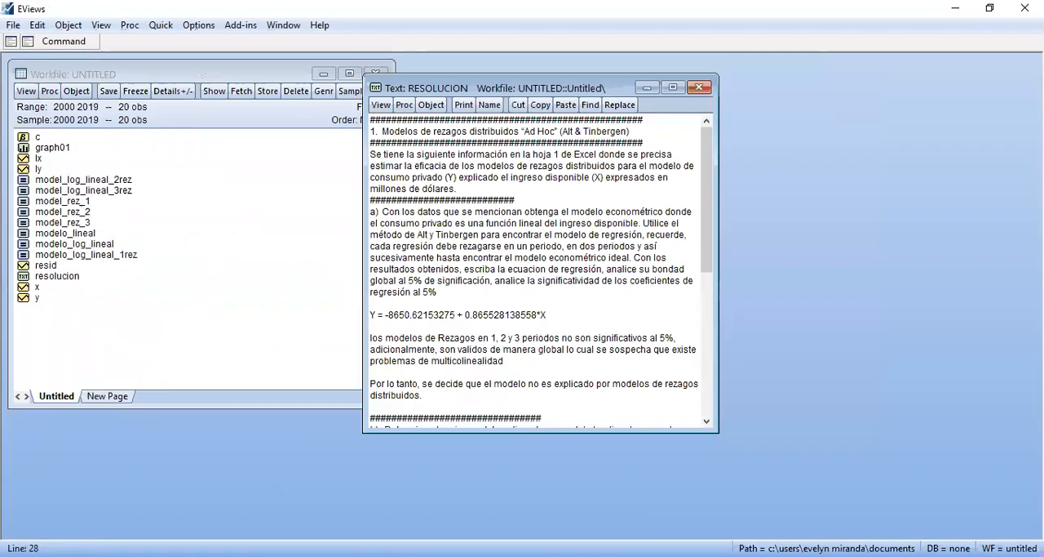
pyautogui.click(699, 87)
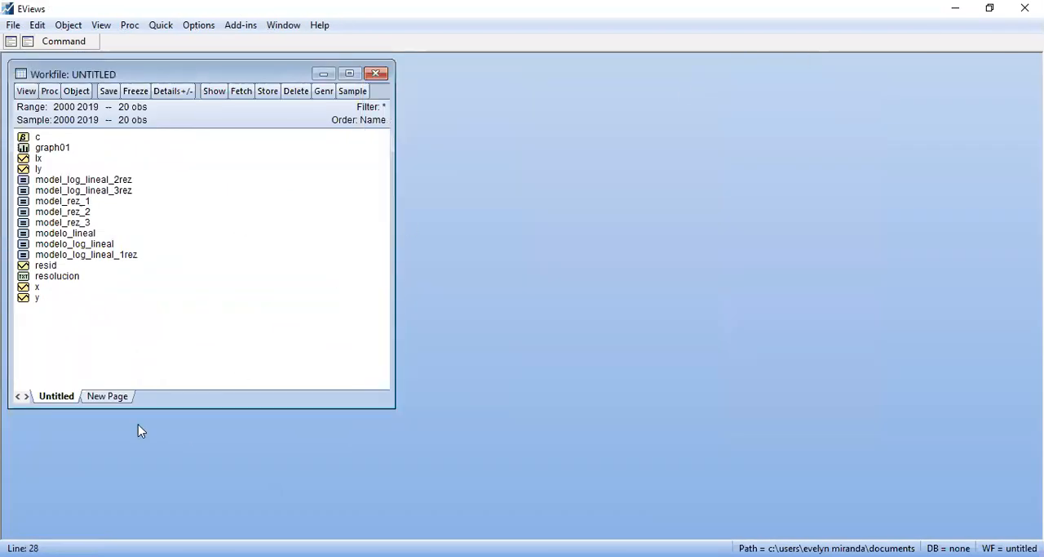
pyautogui.click(523, 50)
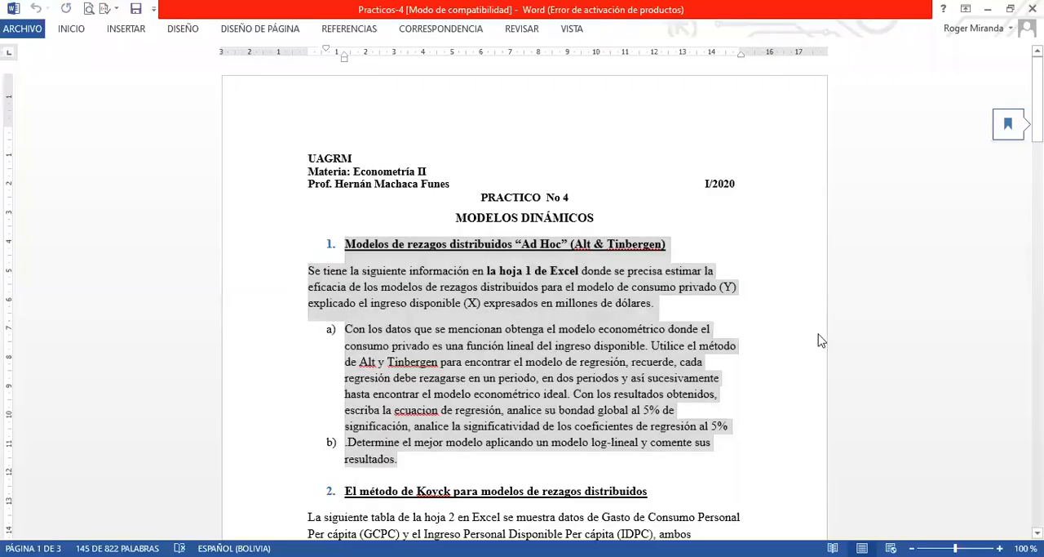
# Switch to the Practicos-4 document in Word and read exercise 2 on the Koyck method
pyautogui.click(821, 340)
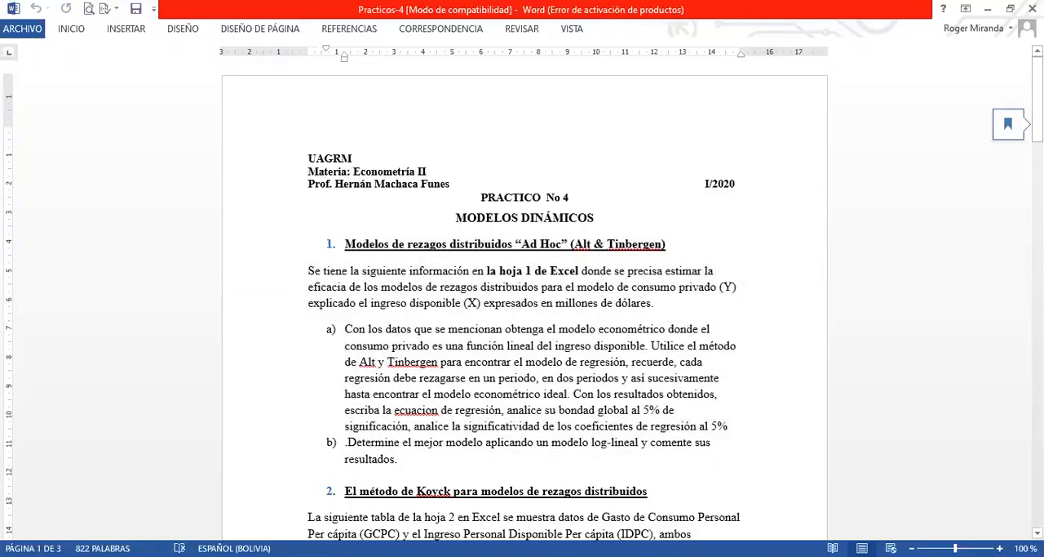
pyautogui.scroll(-8, 522, 301)
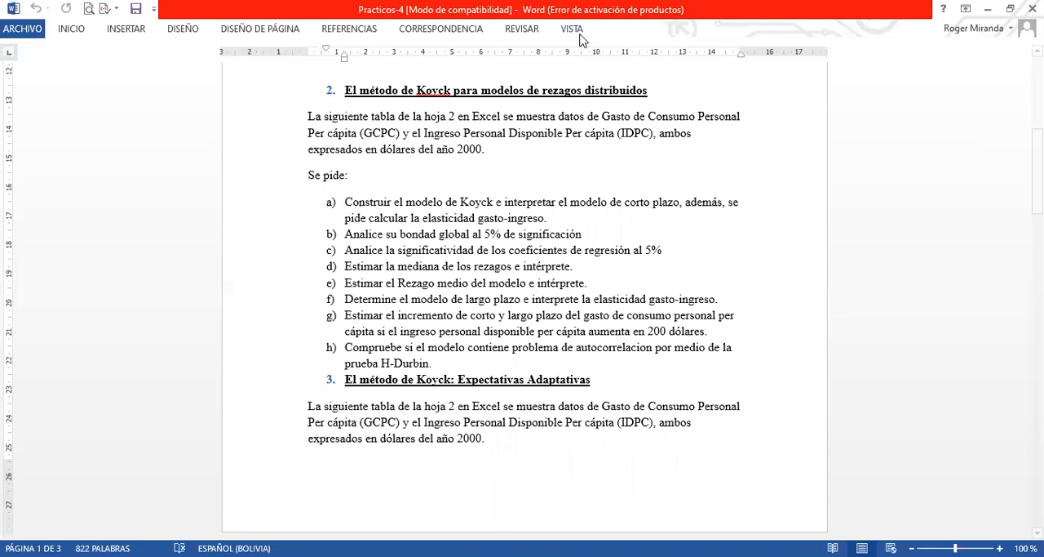
# Switch to the Excel data workbook, check the years covered by the GCPC and IDPC table on Hoja2, and return to EViews
pyautogui.hotkey('alt', 'Tab')
pyautogui.click(357, 441)
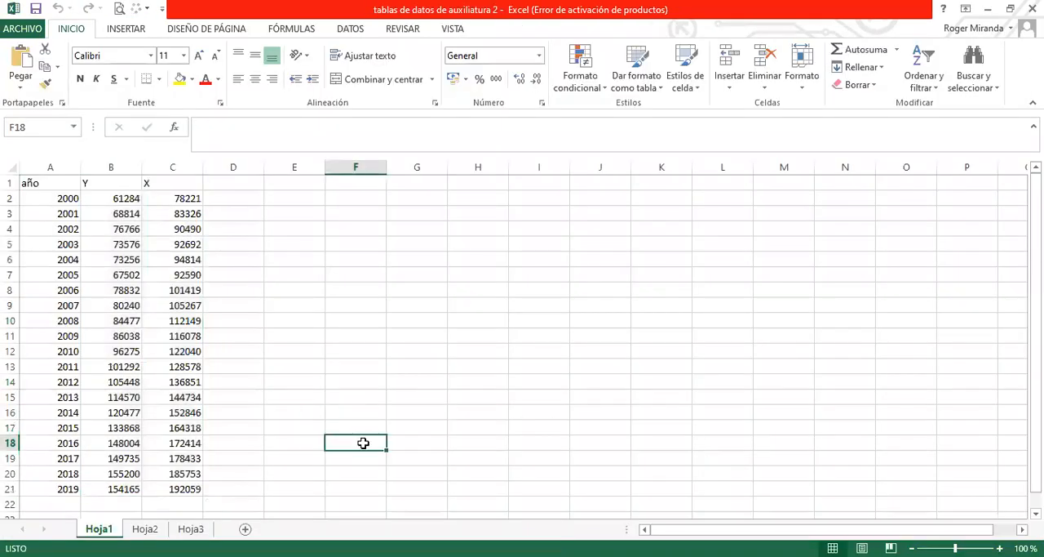
pyautogui.click(146, 528)
pyautogui.click(213, 309)
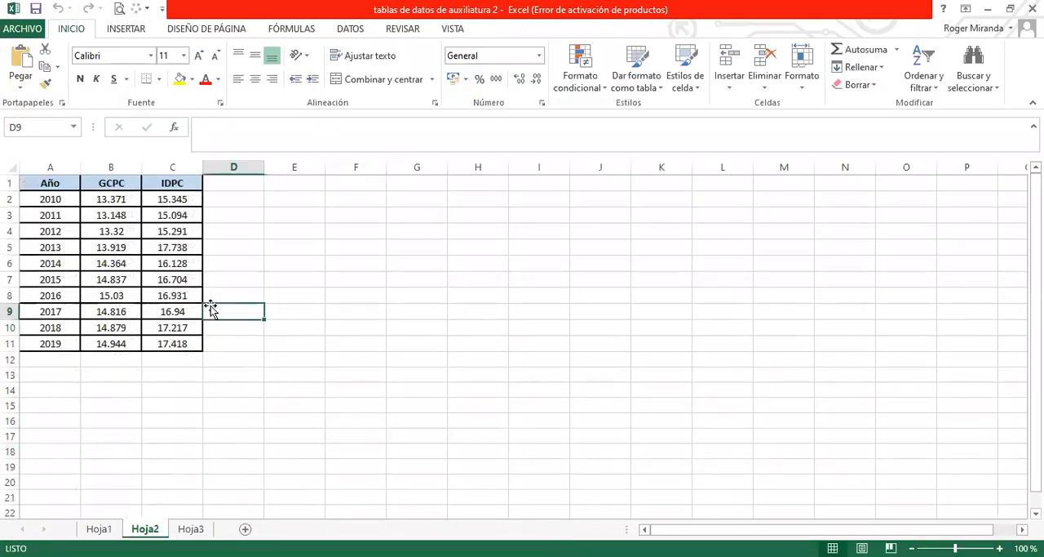
pyautogui.moveTo(51, 199); pyautogui.dragTo(76, 341)
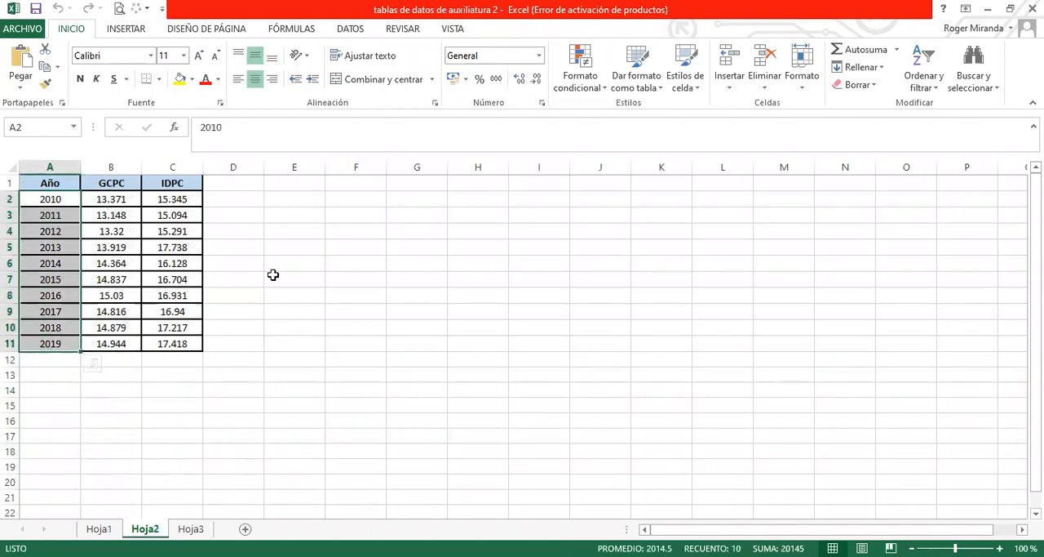
pyautogui.click(273, 275)
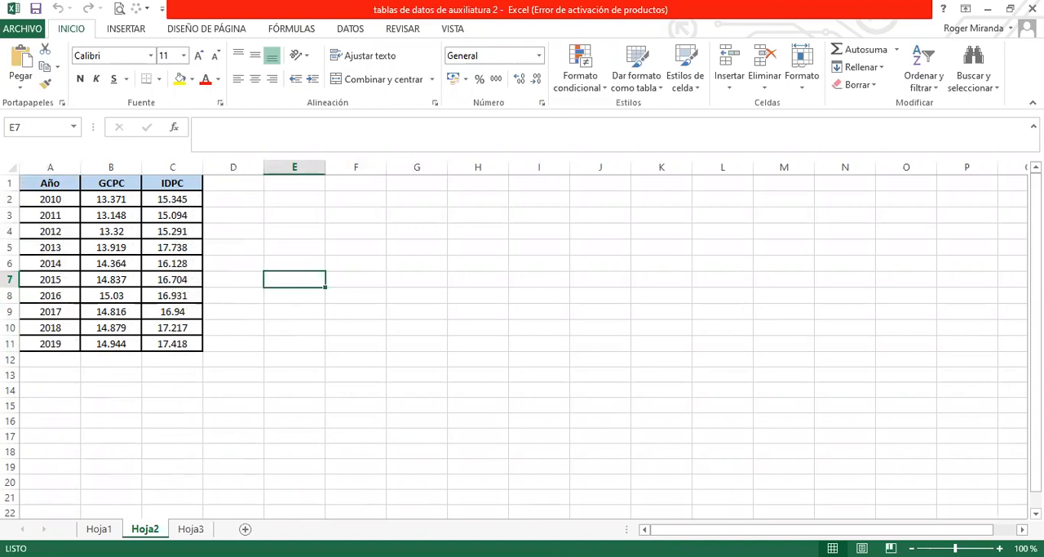
pyautogui.hotkey('alt', 'Tab')
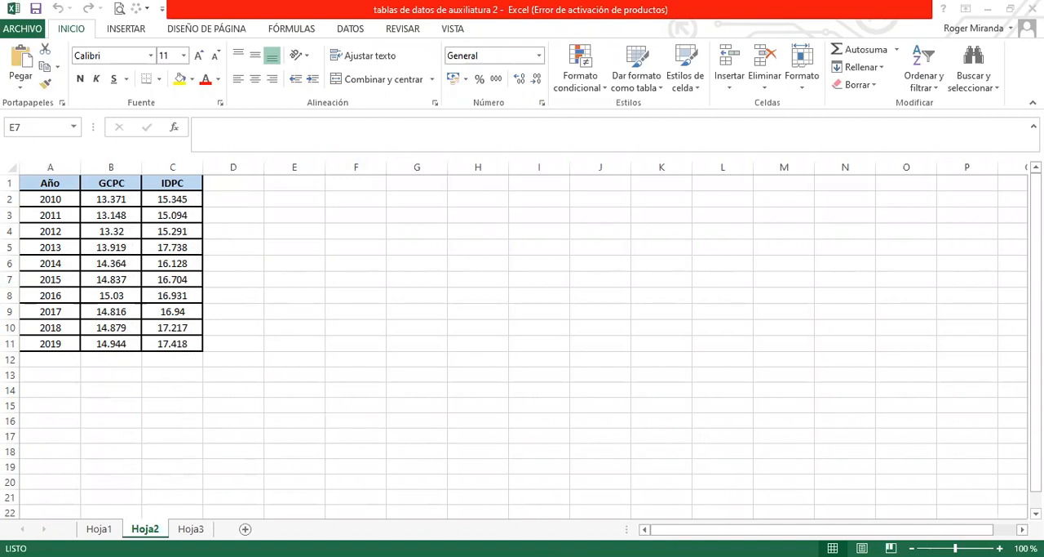
pyautogui.hotkey('alt', 'Tab')
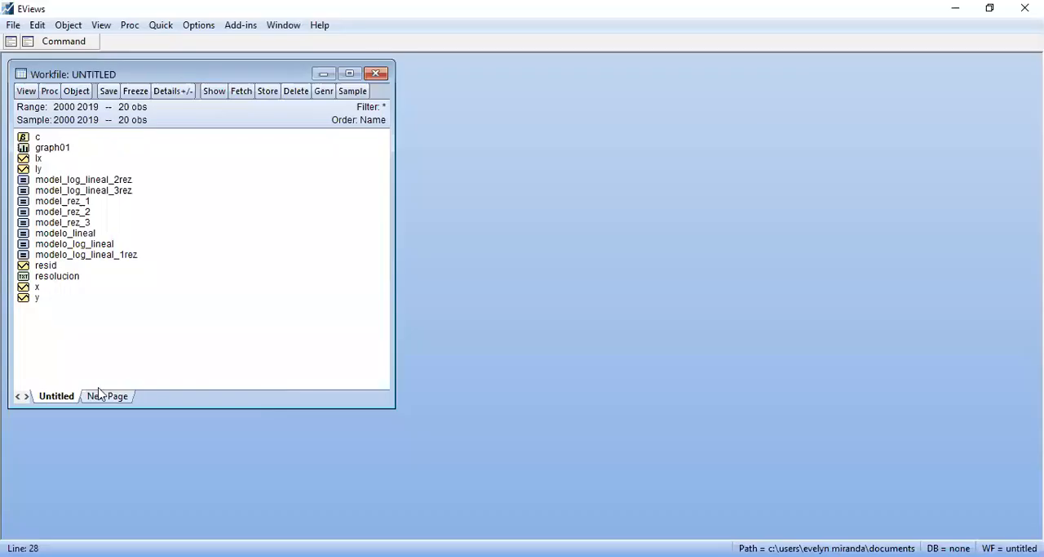
# Rename the current workfile page as model_rez_distr
pyautogui.rightClick(67, 402)
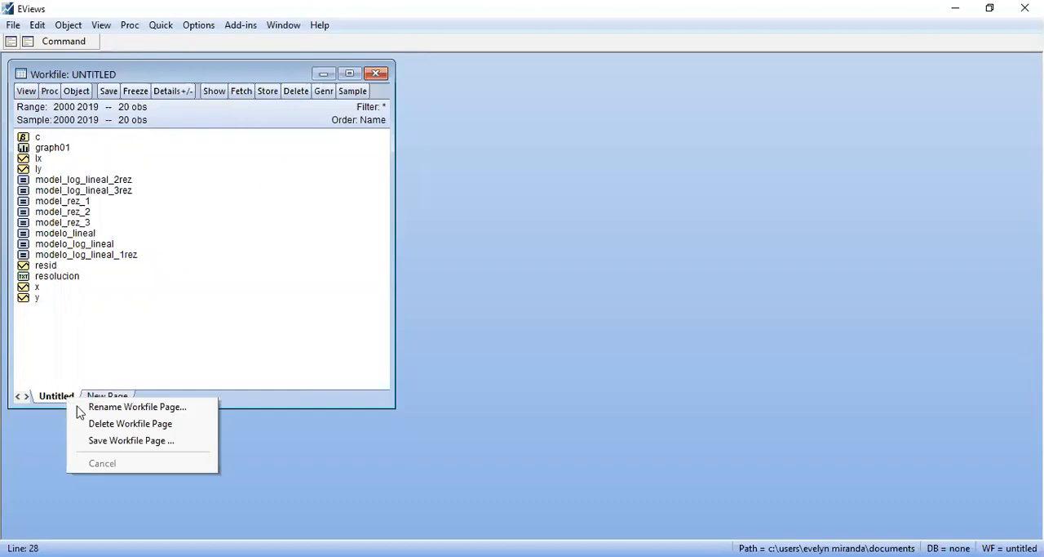
pyautogui.click(113, 406)
pyautogui.write('ejercicio')
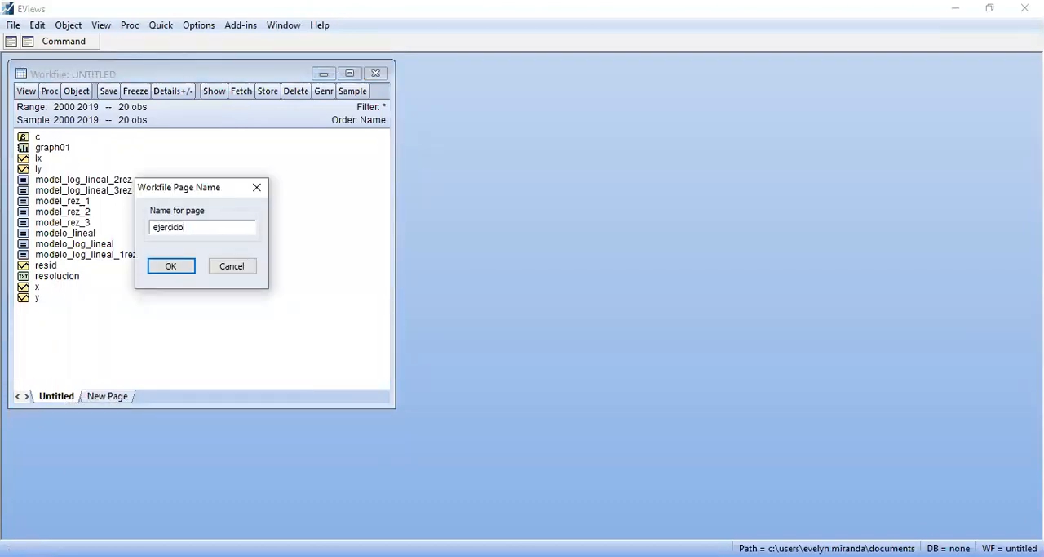
pyautogui.press('BackSpace')
pyautogui.press('BackSpace')
pyautogui.press('BackSpace')
pyautogui.press('BackSpace')
pyautogui.press('BackSpace')
pyautogui.press('BackSpace')
pyautogui.press('BackSpace')
pyautogui.press('BackSpace')
pyautogui.press('BackSpace')
pyautogui.write('model_rez_distr')
pyautogui.press('Return')
# Create a new workfile page specified by frequency, annual, with dates from 2010 to 2019
pyautogui.click(142, 396)
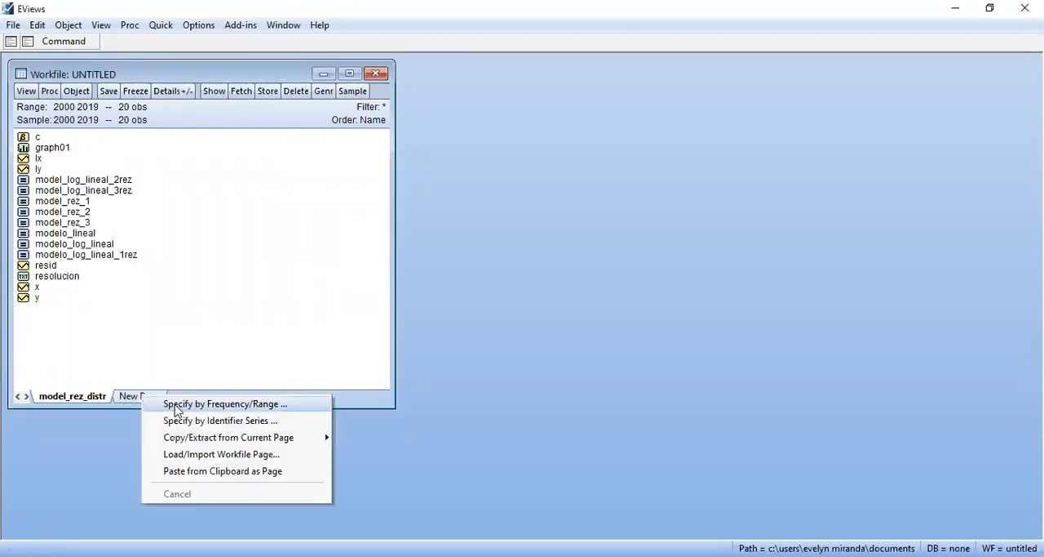
pyautogui.click(169, 404)
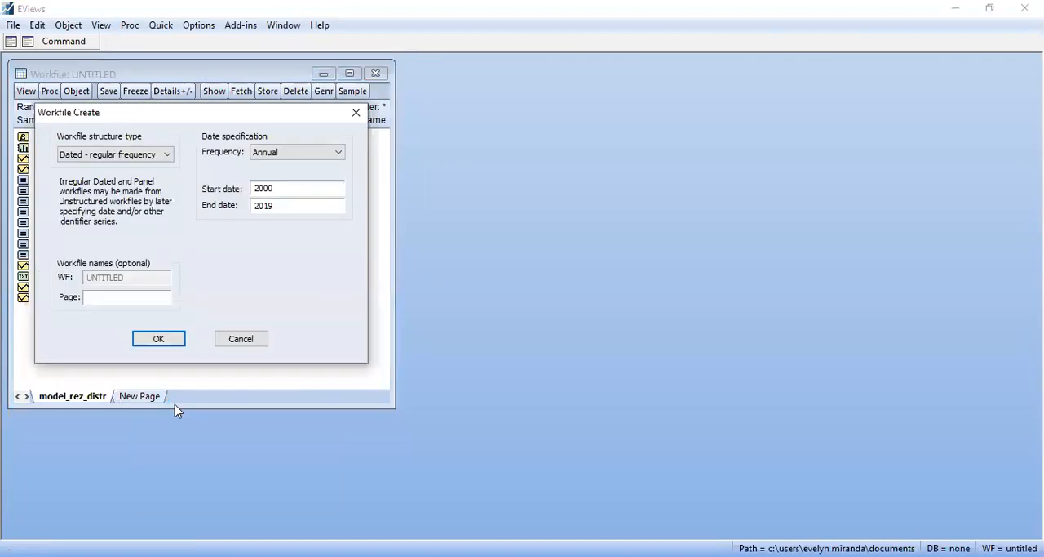
pyautogui.press('BackSpace')
pyautogui.press('BackSpace')
pyautogui.write('10')
pyautogui.press('Return')
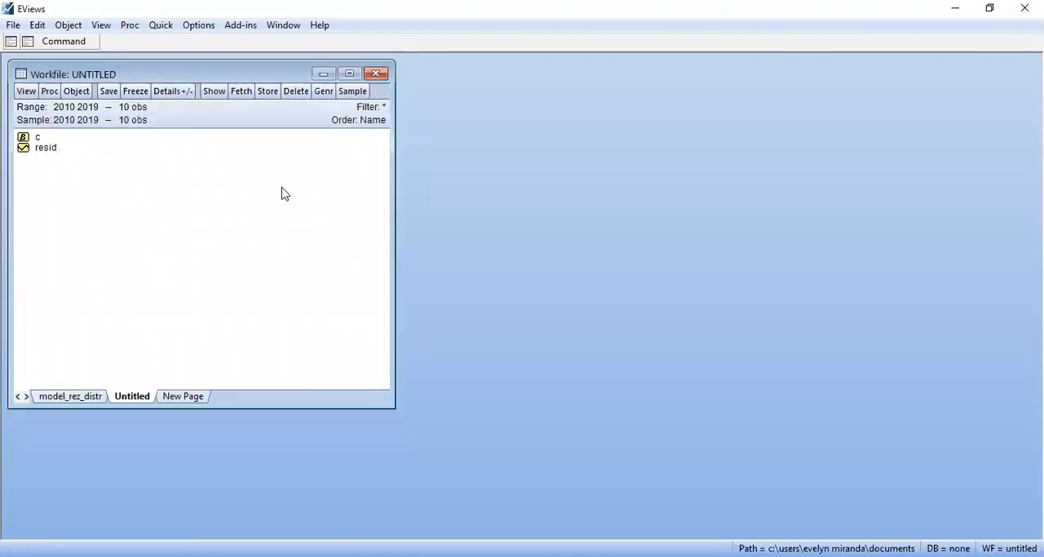
# Rename the new workfile page as model_koyck
pyautogui.rightClick(134, 401)
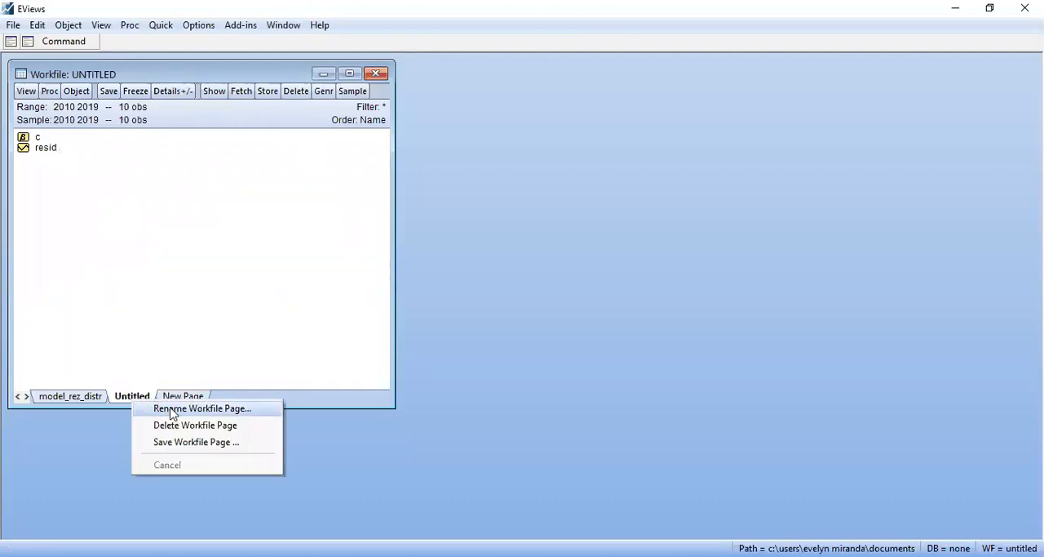
pyautogui.click(171, 408)
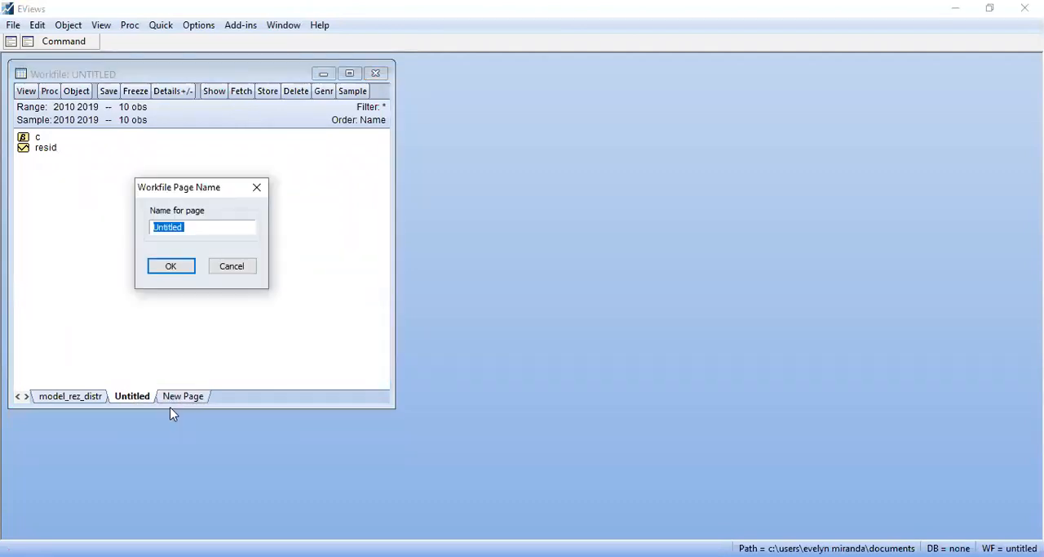
pyautogui.write('model_koyck')
pyautogui.press('Return')
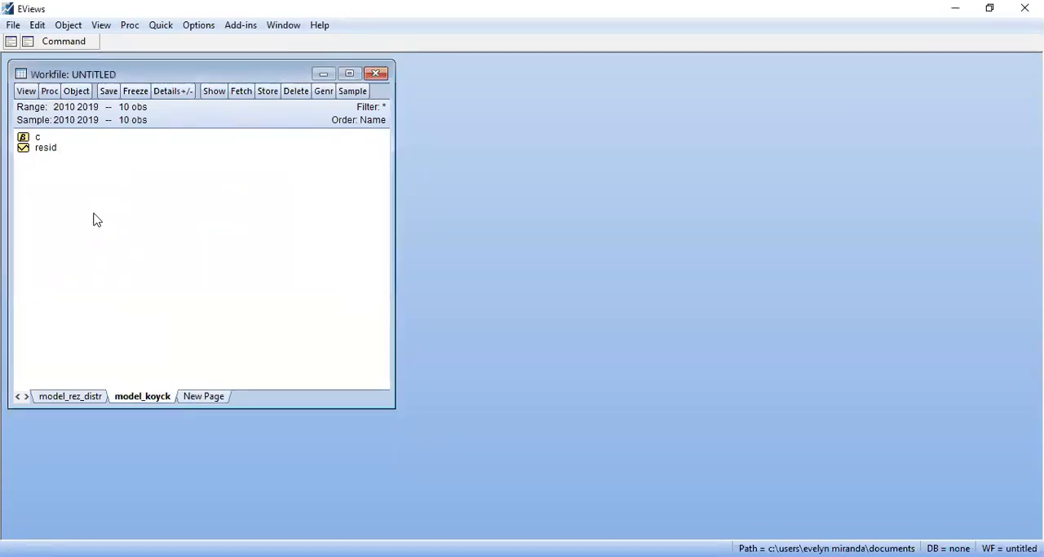
# Copy the GCPC and IDPC columns from Excel into an empty group as new series, and close the group without keeping it
pyautogui.click(160, 25)
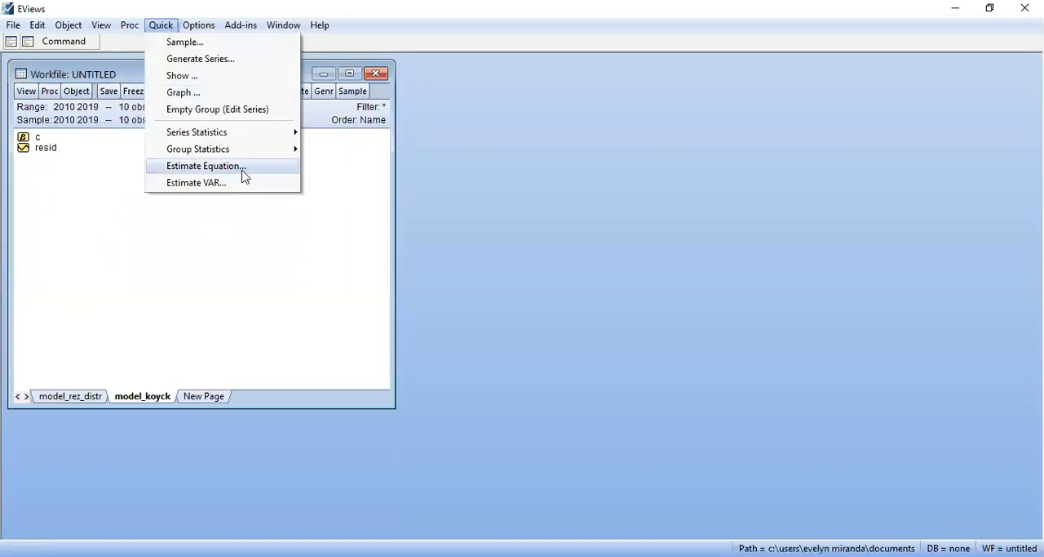
pyautogui.click(266, 114)
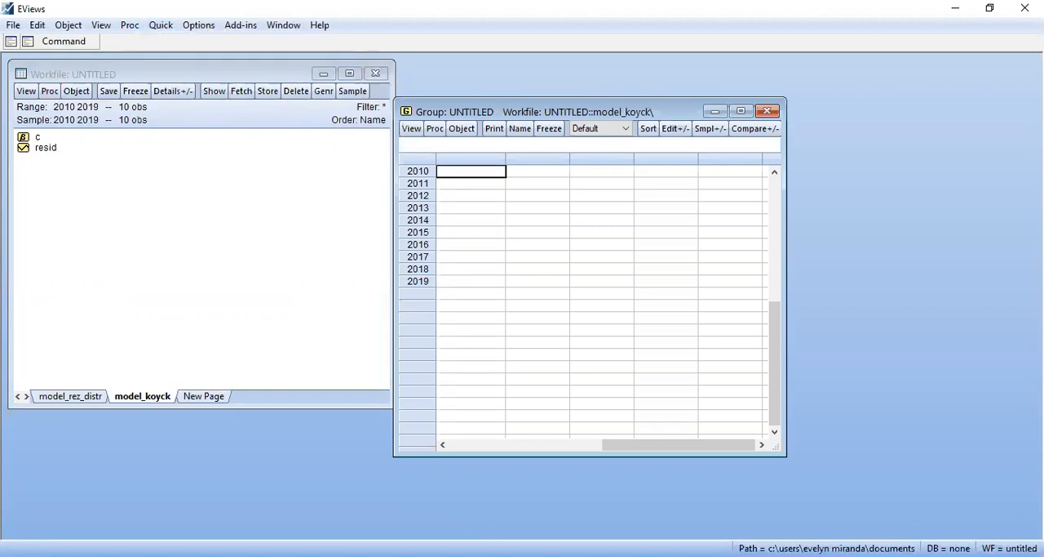
pyautogui.hotkey('alt', 'Tab')
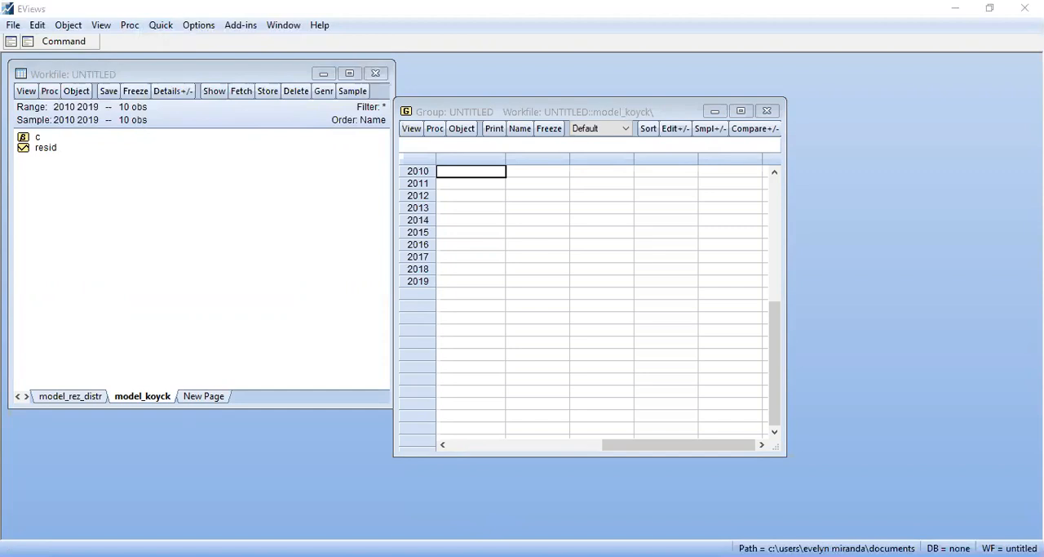
pyautogui.click(500, 196)
pyautogui.press('Up')
pyautogui.press('Up')
pyautogui.press('Up')
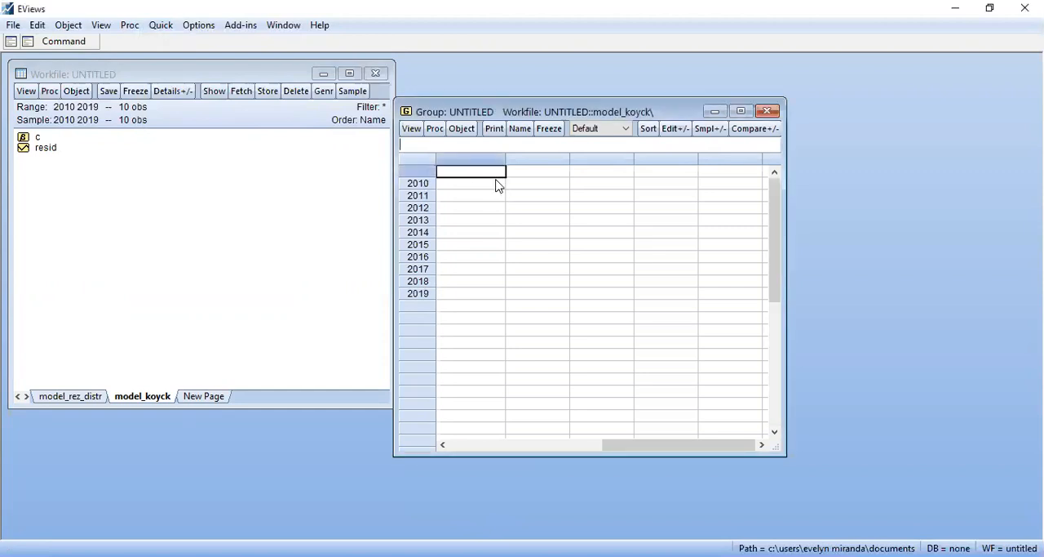
pyautogui.write('GCPC\tIDPC 13.371\t15.345 13.148\t15.094 13.32\t15.291 13.919\t17.738 14.364\t16.128 14.837\t16.704 15.03\t16.931 14.816\t16.94 14.879\t17.217 14.944\t17.418')
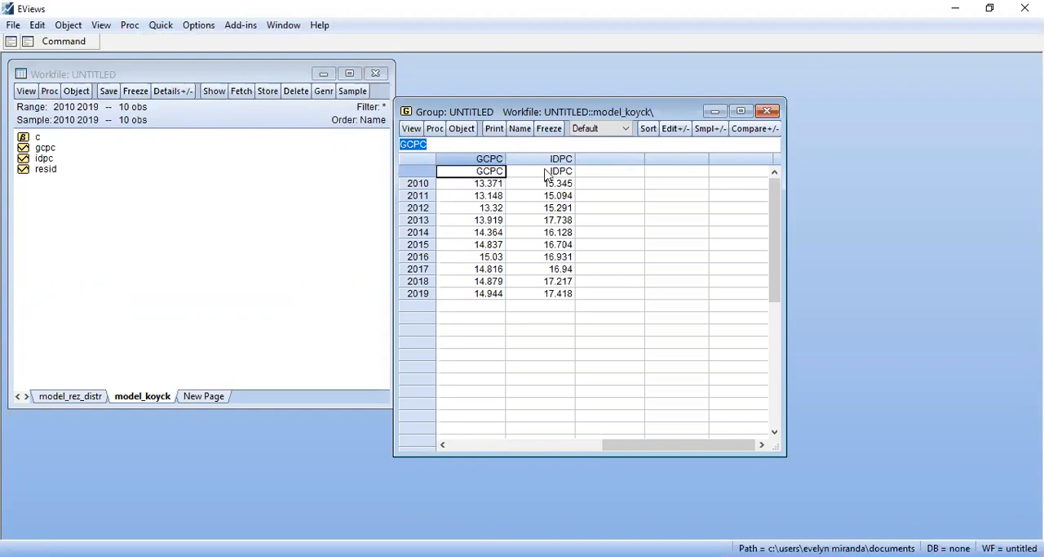
pyautogui.click(777, 113)
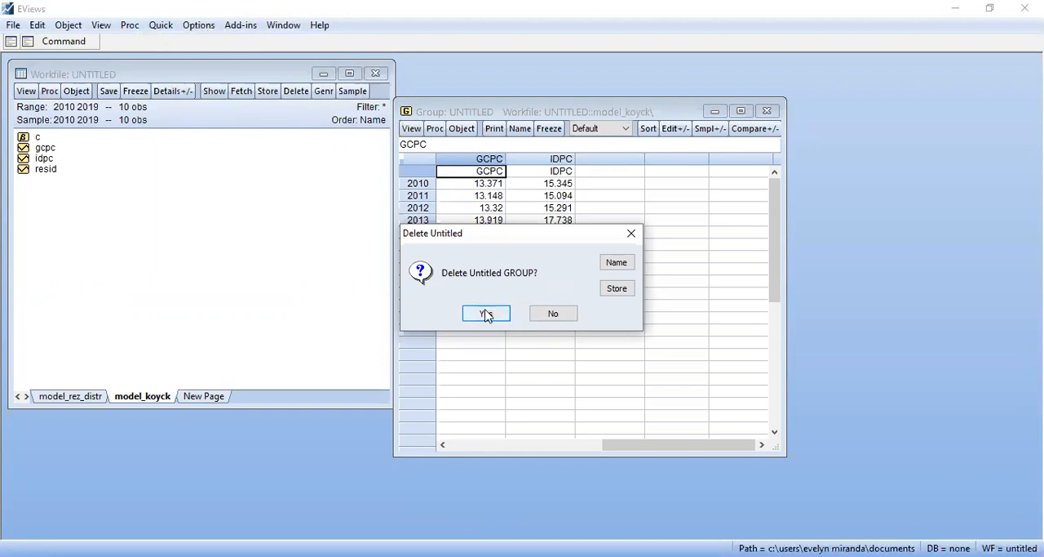
pyautogui.click(487, 315)
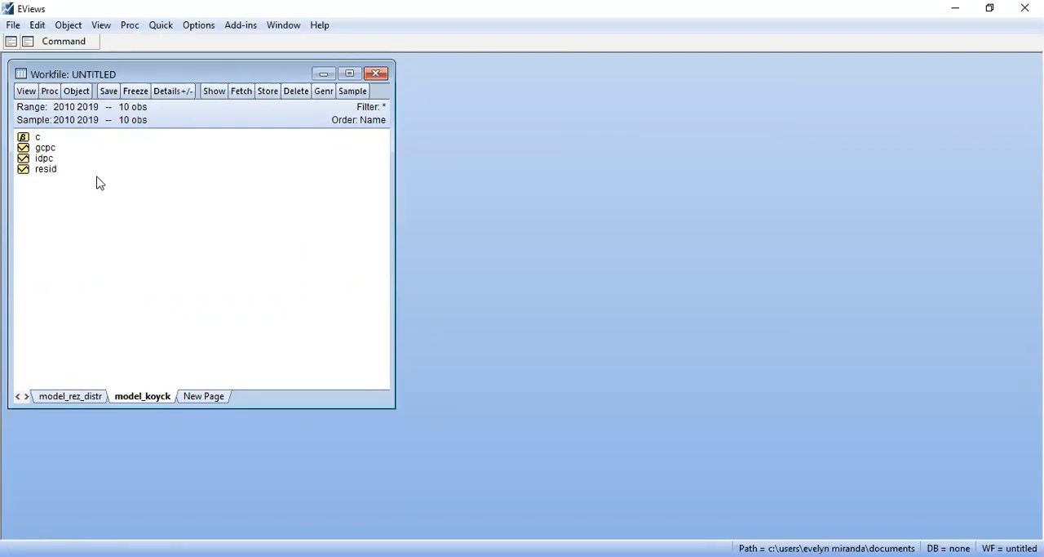
# Create a new Text object and paste the full statement of exercise 2 from the Word document into it
pyautogui.rightClick(150, 151)
pyautogui.click(178, 159)
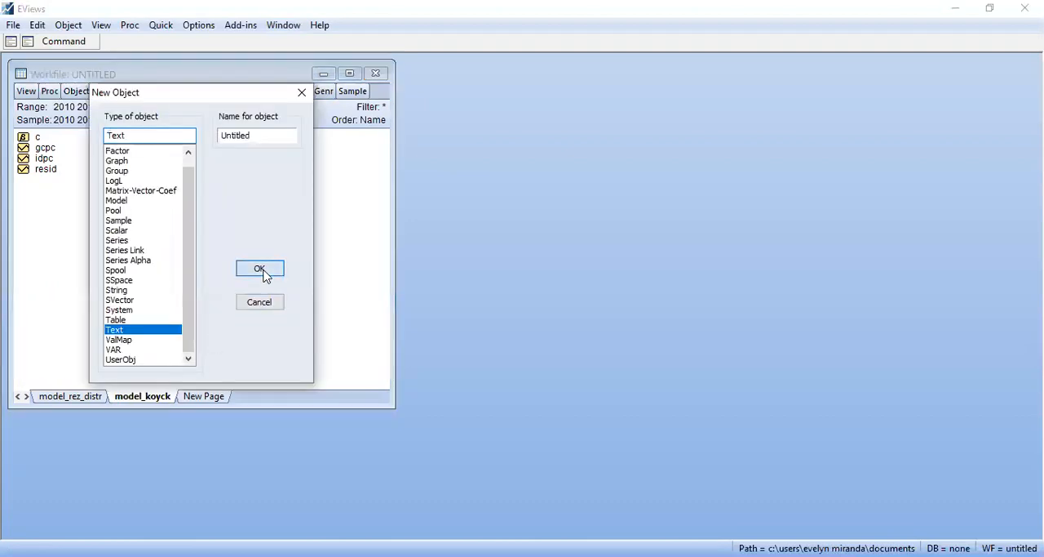
pyautogui.click(261, 273)
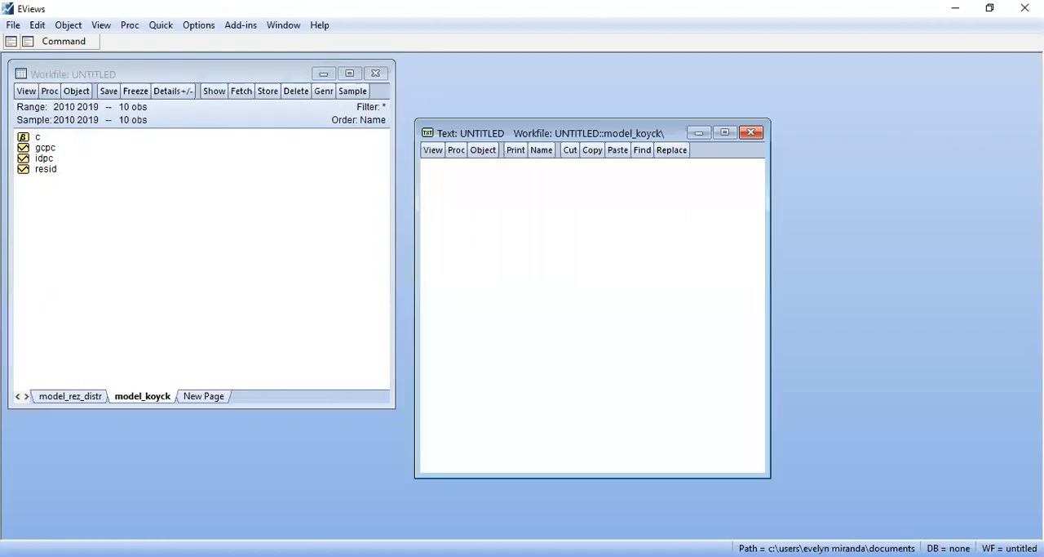
pyautogui.hotkey('alt', 'Tab')
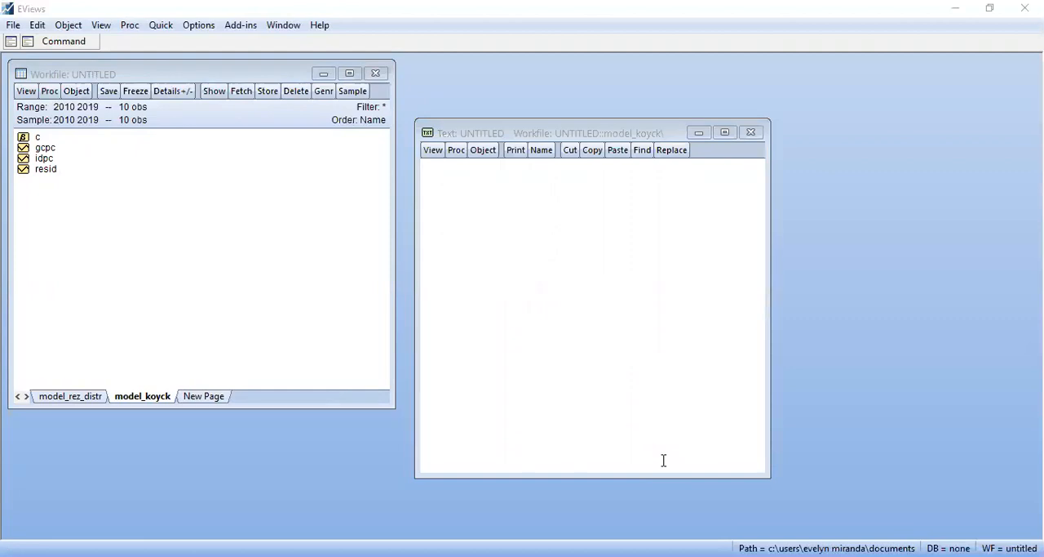
pyautogui.click(475, 270)
pyautogui.write('2. El método de Koyck para modelos de rezagos distribuidos La siguiente tabla de la hoja 2 en Excel se muestra datos de Gasto de Consumo Personal Per cápita (GCPC) y el Ingreso Personal Disponible Per cápita (IDPC), ambos expresados en dólares del año 2000. Se pide: a) Construir el modelo de Koyck e interpretar el modelo de corto plazo, además, se pide calcular la elasticidad gasto-ingreso. b) Analice su bondad global al 5% de significación c) Analice la significatividad de los coeficientes de regresión al 5% d) Estimar la mediana de los rezagos e intérprete. e) Estimar el Rezago medio del modelo e intérprete. f)  Determine el modelo de largo plazo e interprete la elasticidad gasto-ingreso. g) Estimar el incremento de corto y largo plazo del gasto de consumo personal per cápita si el ingreso personal disponible per cápita aumenta en 200 dólares. h) Compruebe si el modelo contiene problema de autocorrelacion por medio de la prueba H-Durbin.')
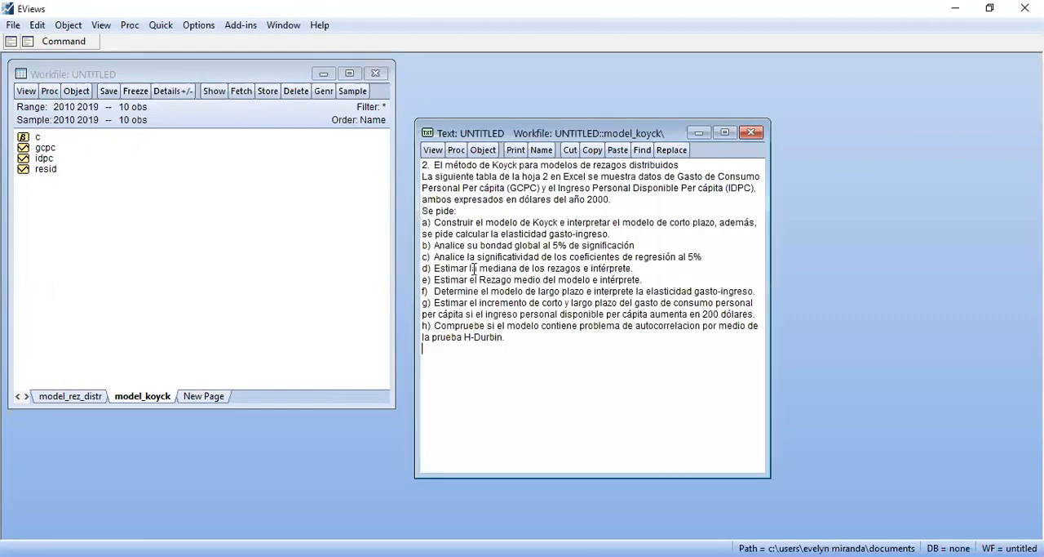
# Frame the heading "2. El método de Koyck para modelos de rezagos distribuidos" with a line of # characters above and below it
pyautogui.click(424, 163)
pyautogui.press('Return')
pyautogui.press('Up')
pyautogui.write('##')
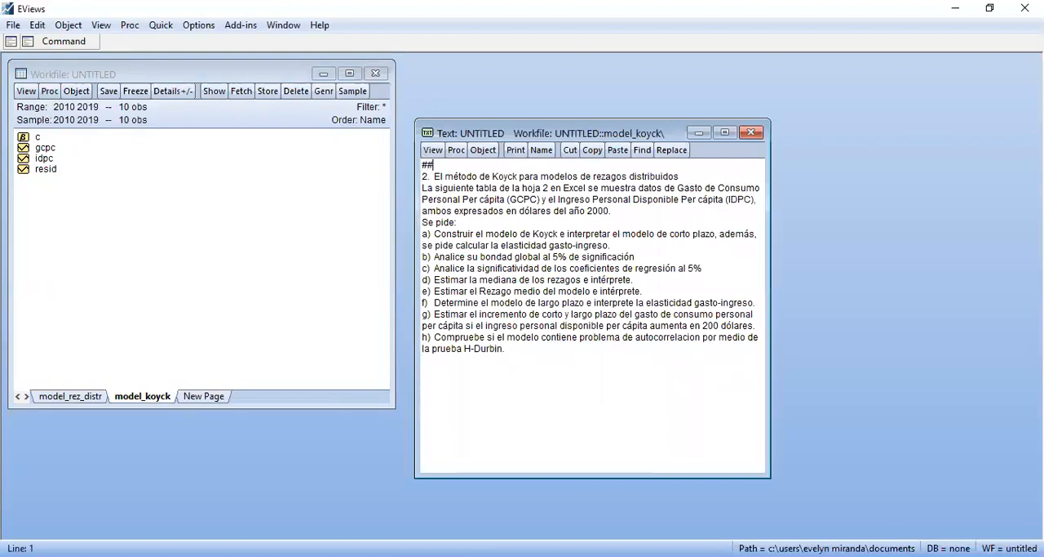
pyautogui.write('############################################################################')
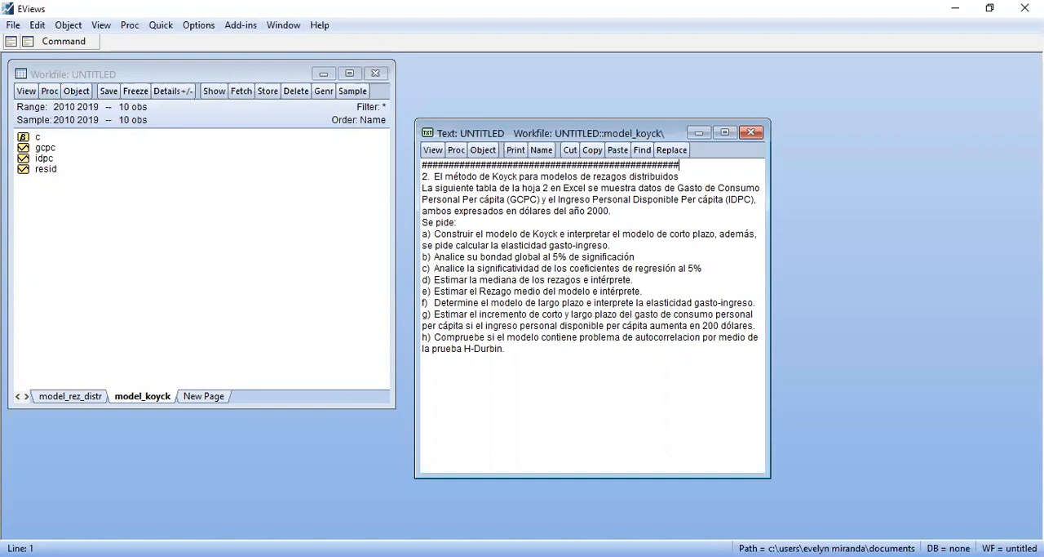
pyautogui.press('Return')
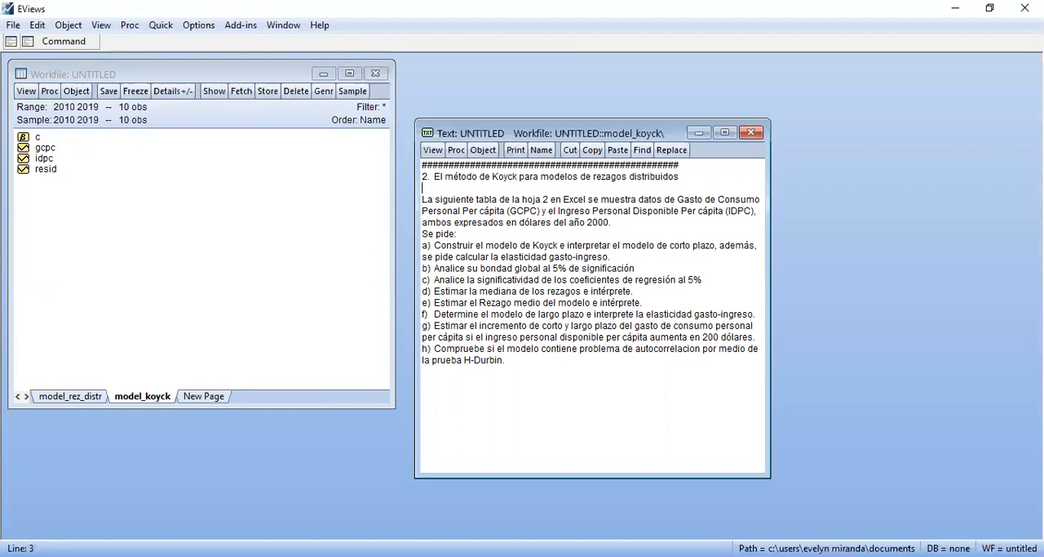
pyautogui.write('##################################################')
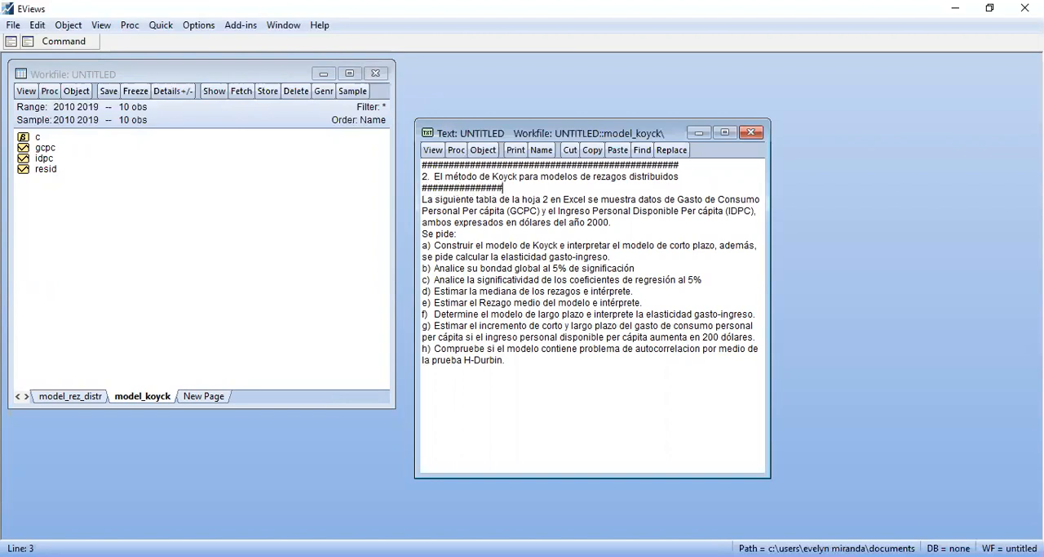
pyautogui.press('BackSpace')
pyautogui.press('BackSpace')
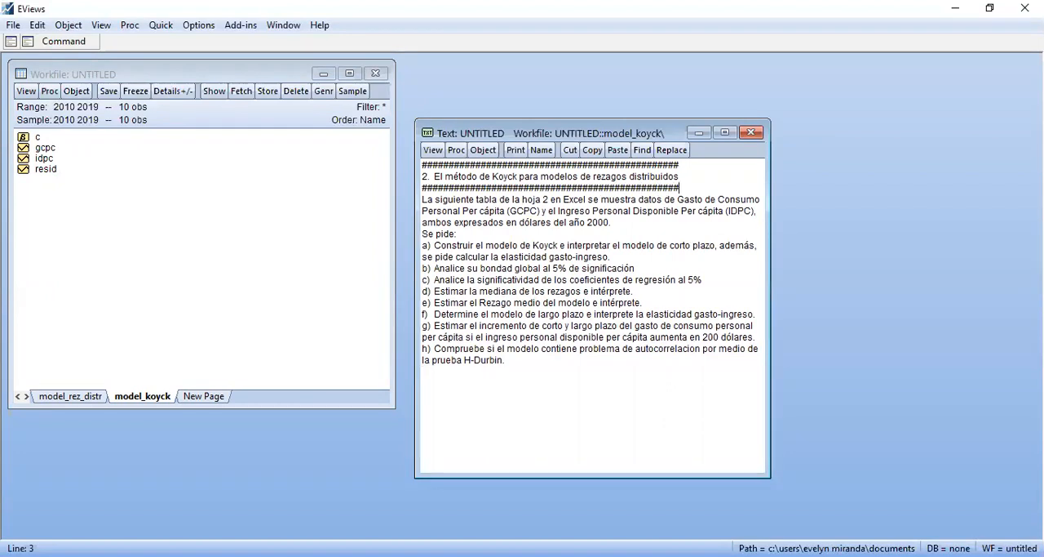
# Add a shorter separator line of # characters under "Se pide:" in the exercise text
pyautogui.press('Down')
pyautogui.press('Down')
pyautogui.click(465, 240)
pyautogui.press('Return')
pyautogui.write('#########################')
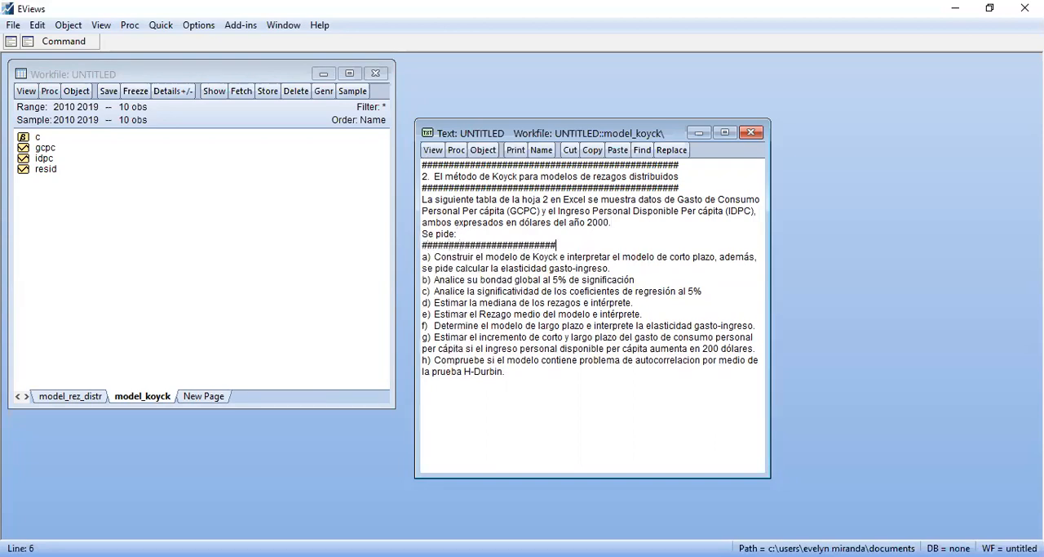
# Insert blank lines for the answer between items a) and b), and return to the workfile window
pyautogui.click(608, 269)
pyautogui.press('Return')
pyautogui.press('Return')
pyautogui.press('Return')
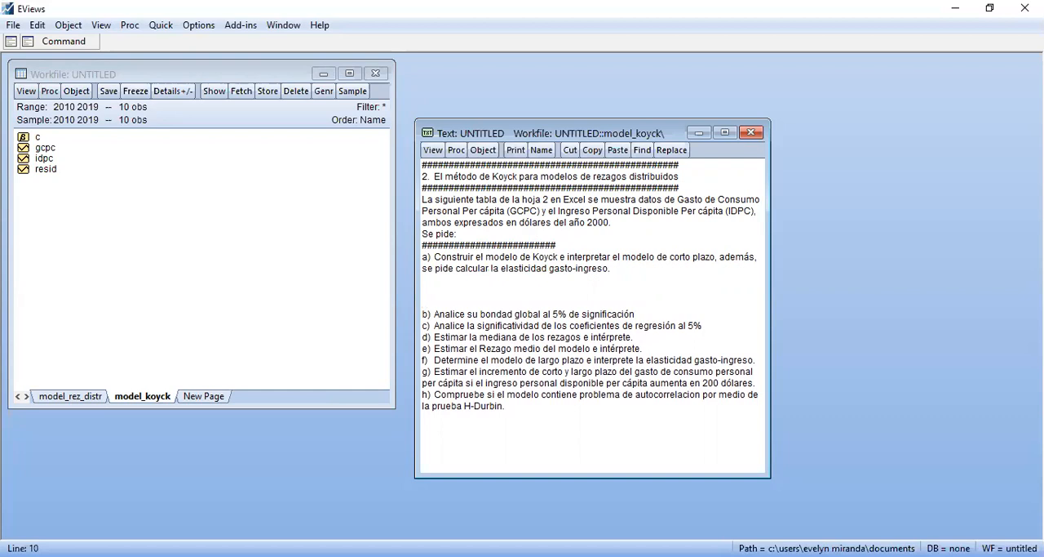
pyautogui.click(240, 193)
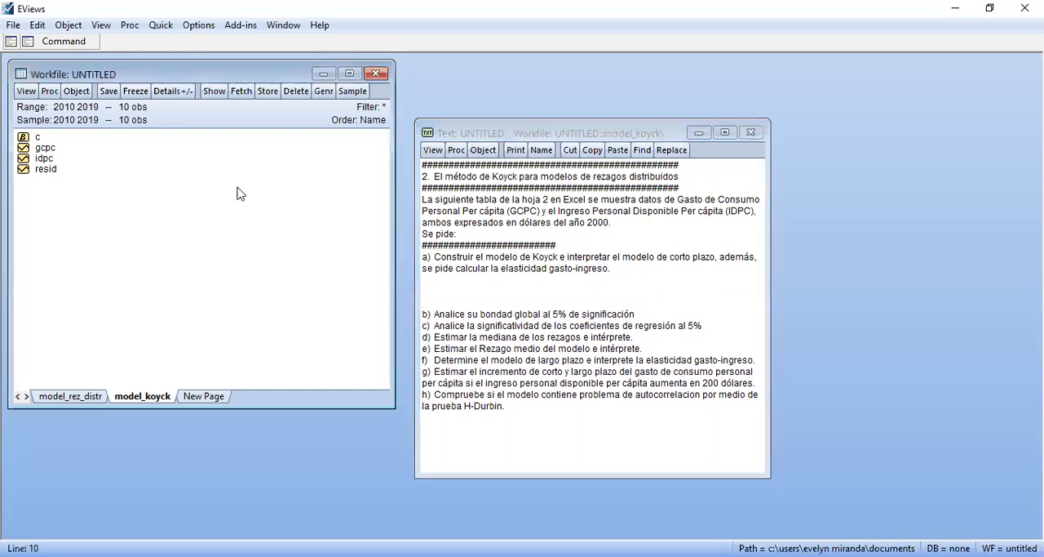
# Generate the series lgcpc as the logarithm of gcpc with the equation lgcpc=log(gcpc)
pyautogui.click(324, 91)
pyautogui.write('l')
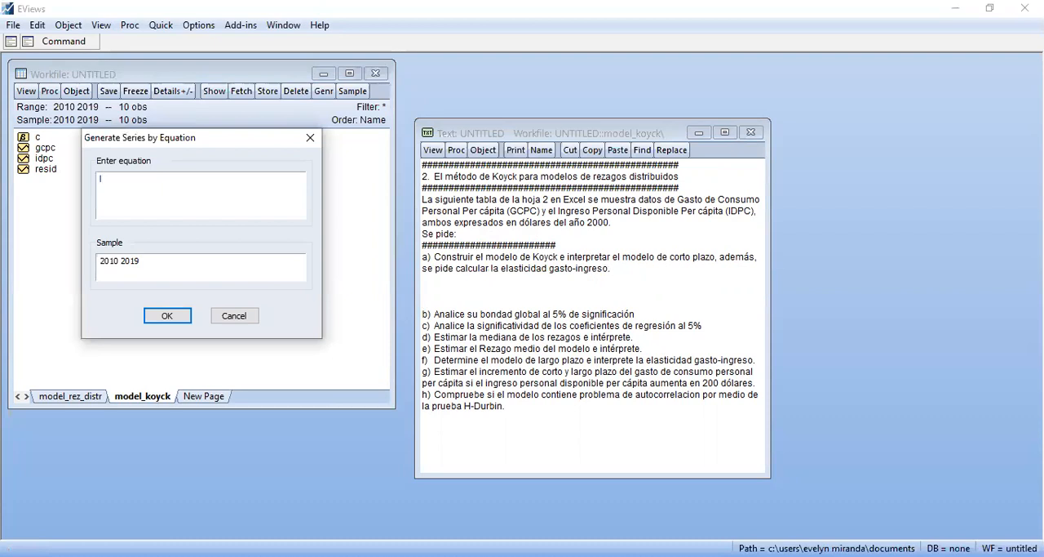
pyautogui.write('gcpc=log(gcpc)')
pyautogui.press('Return')
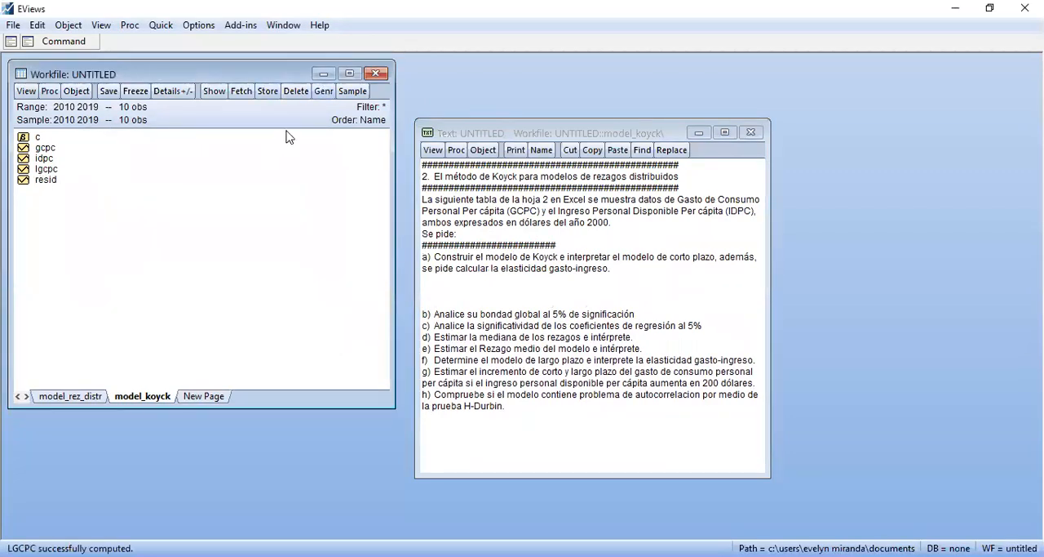
# Generate the series lidpc as the logarithm of idpc with the equation lidpc=log(idpc)
pyautogui.click(323, 90)
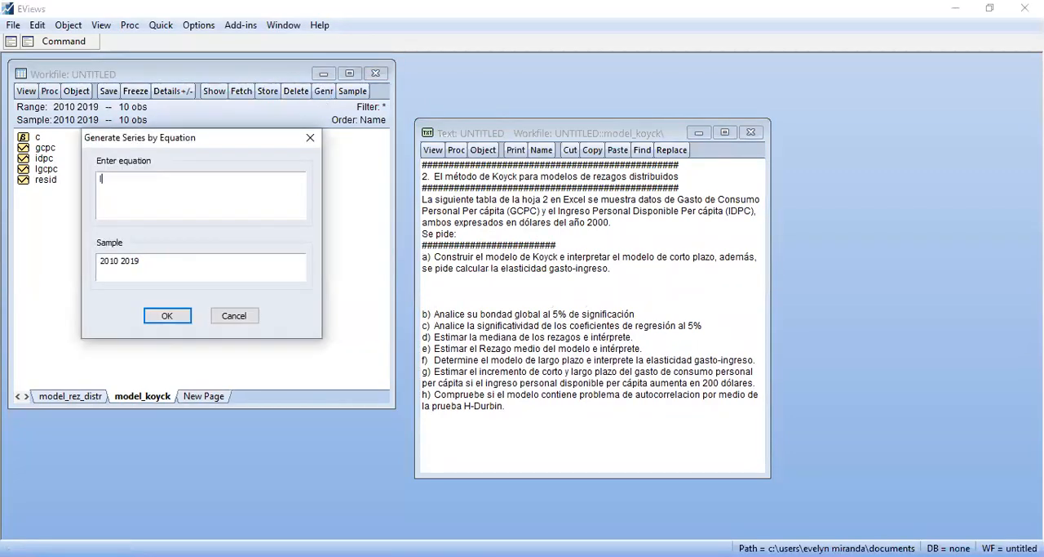
pyautogui.write('lid')
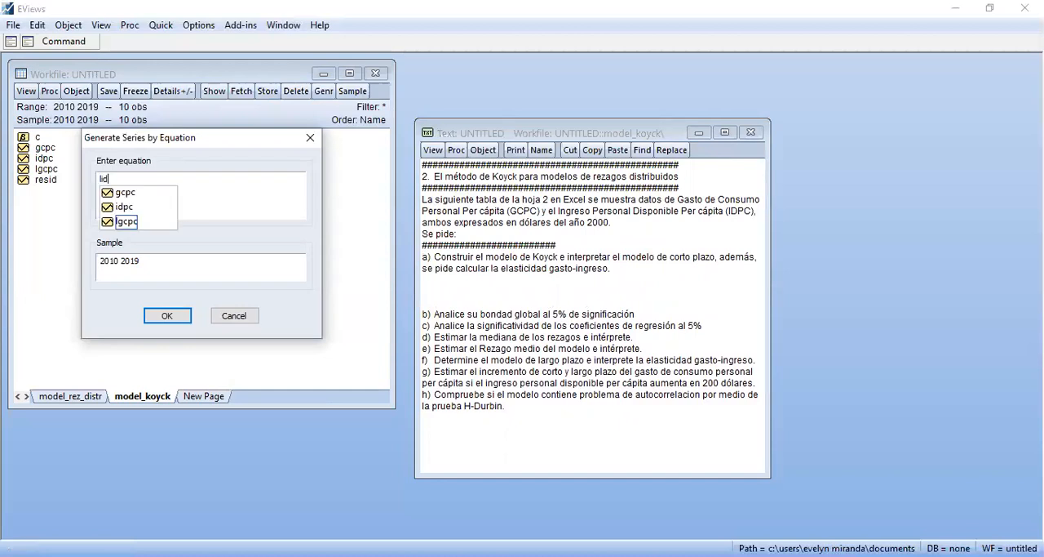
pyautogui.write('pc=')
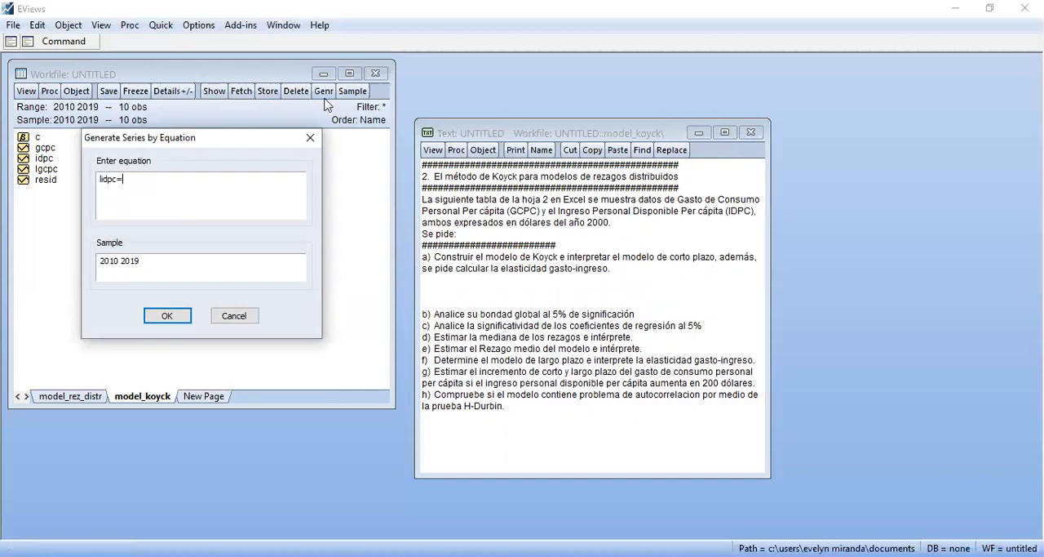
pyautogui.write('log(idpc)')
pyautogui.press('Return')
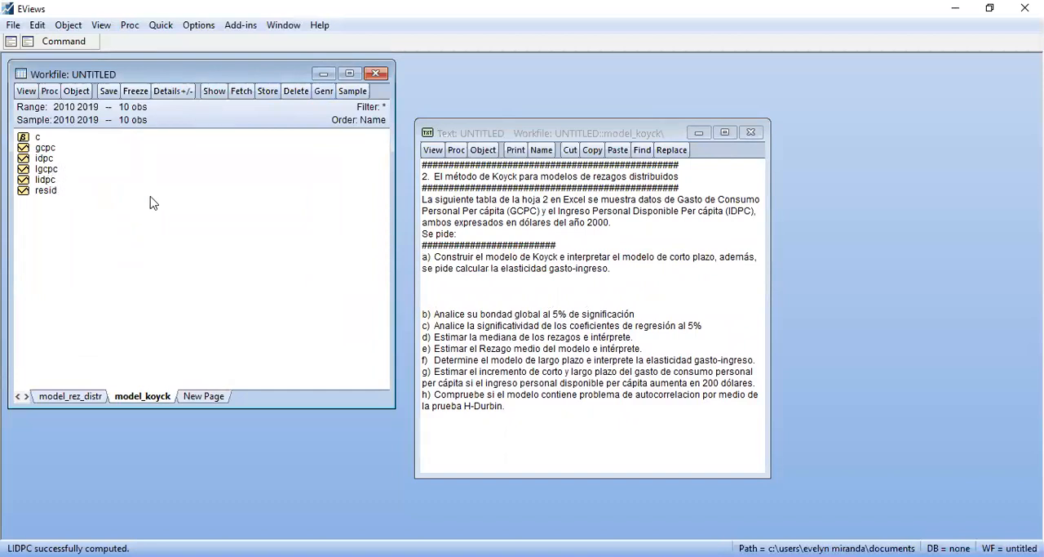
# Switch to the econometrics formula PDF in Acrobat Reader and examine the short-run estimation formula, lambda terms and EViews command of the Koyck model
pyautogui.click(85, 48)
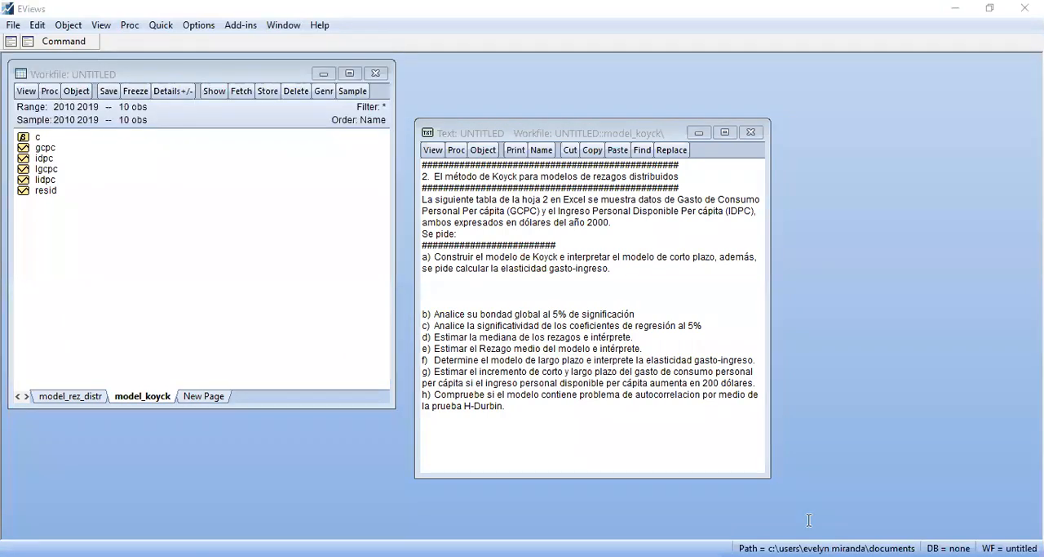
pyautogui.hotkey('alt', 'Tab')
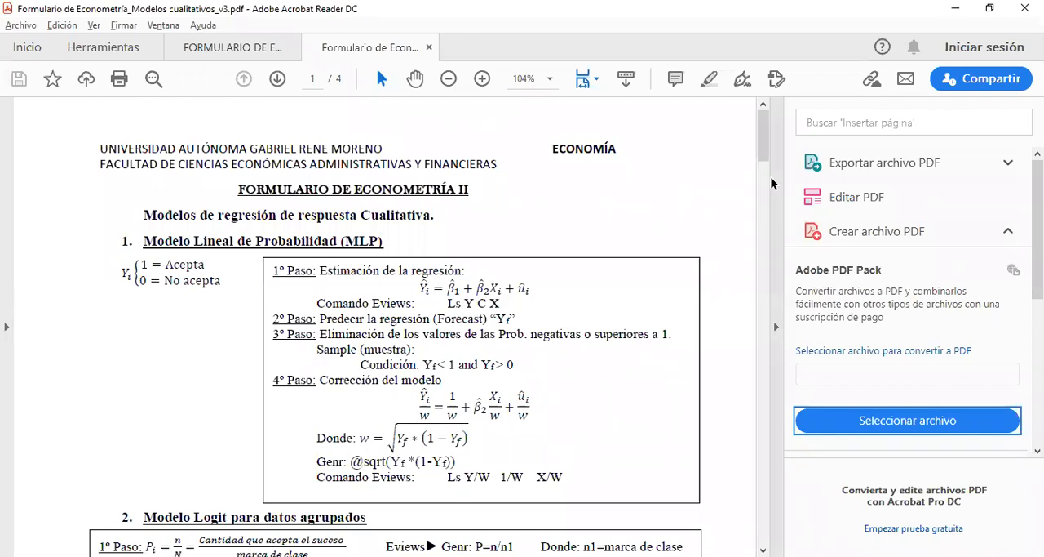
pyautogui.moveTo(765, 154); pyautogui.dragTo(783, 334)
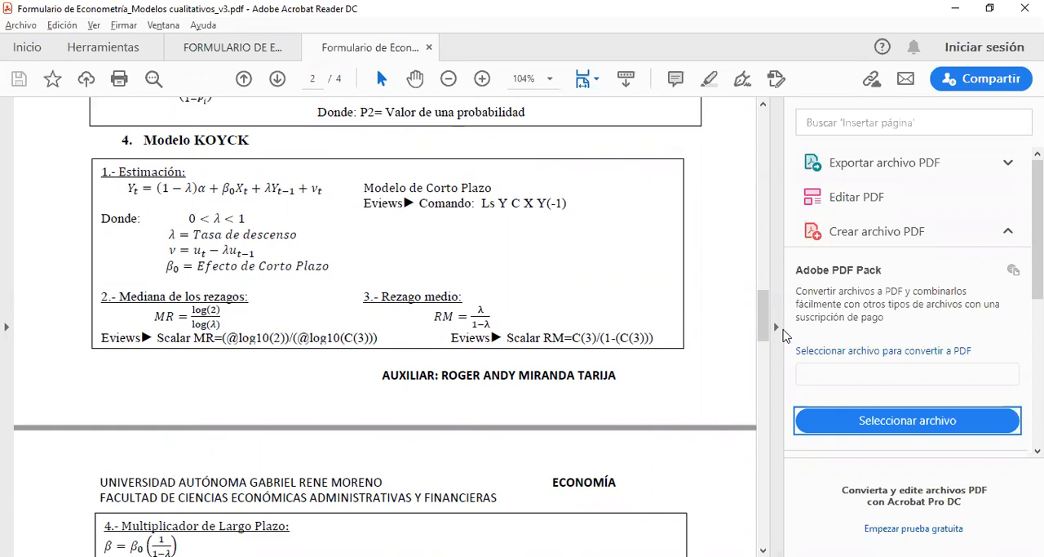
pyautogui.moveTo(125, 184); pyautogui.dragTo(331, 192)
pyautogui.moveTo(220, 194); pyautogui.dragTo(296, 188)
pyautogui.click(282, 191)
pyautogui.click(125, 190)
pyautogui.moveTo(135, 191); pyautogui.dragTo(142, 191)
pyautogui.click(187, 234)
pyautogui.moveTo(263, 187); pyautogui.dragTo(273, 188)
pyautogui.click(271, 229)
pyautogui.moveTo(173, 234); pyautogui.dragTo(304, 236)
pyautogui.click(296, 253)
pyautogui.moveTo(225, 219); pyautogui.dragTo(197, 222)
pyautogui.click(249, 251)
pyautogui.click(189, 219)
pyautogui.moveTo(308, 189); pyautogui.dragTo(323, 207)
pyautogui.click(323, 207)
pyautogui.moveTo(194, 251); pyautogui.dragTo(266, 268)
pyautogui.click(264, 189)
pyautogui.moveTo(266, 188); pyautogui.dragTo(308, 200)
pyautogui.click(308, 266)
pyautogui.moveTo(167, 266); pyautogui.dragTo(336, 258)
pyautogui.click(226, 188)
pyautogui.moveTo(223, 186); pyautogui.dragTo(237, 184)
pyautogui.hotkey('alt', 'Tab')
# Estimate the short-run Koyck model with the command ls lgcpc c lidpc lgcpc(-1)
pyautogui.click(84, 45)
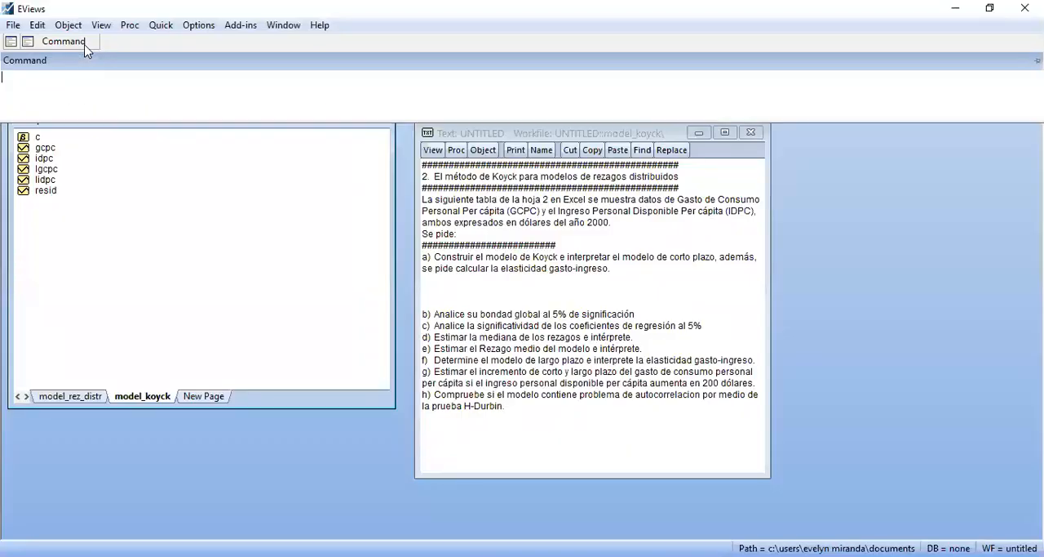
pyautogui.write('ls')
pyautogui.write('gcoc')
pyautogui.press('BackSpace')
pyautogui.press('BackSpace')
pyautogui.write('pc c lidpc lgcpc(-1)')
pyautogui.press('Return')
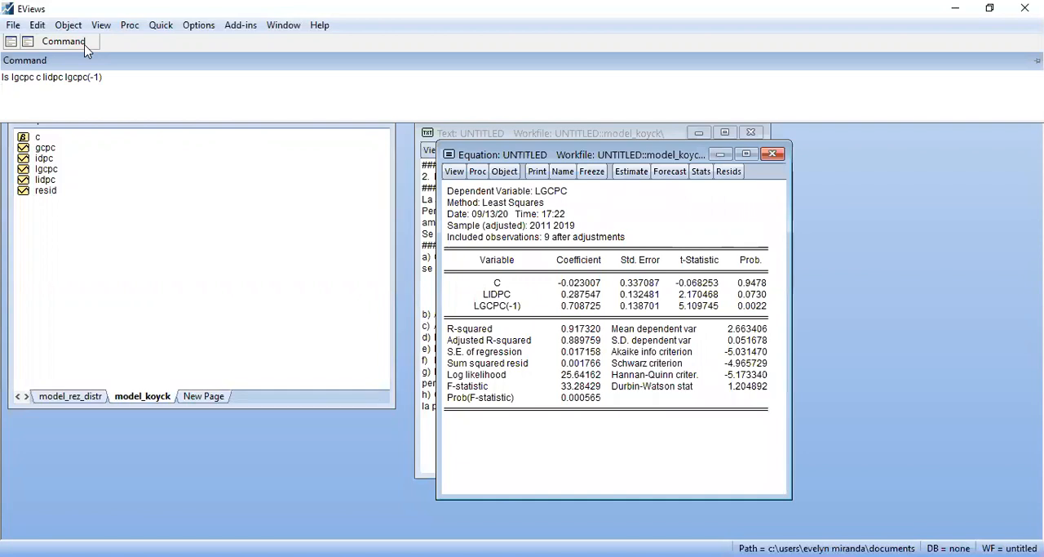
# Move the equation window off the exercise text and name the equation modelo_koyck
pyautogui.click(232, 182)
pyautogui.click(523, 151)
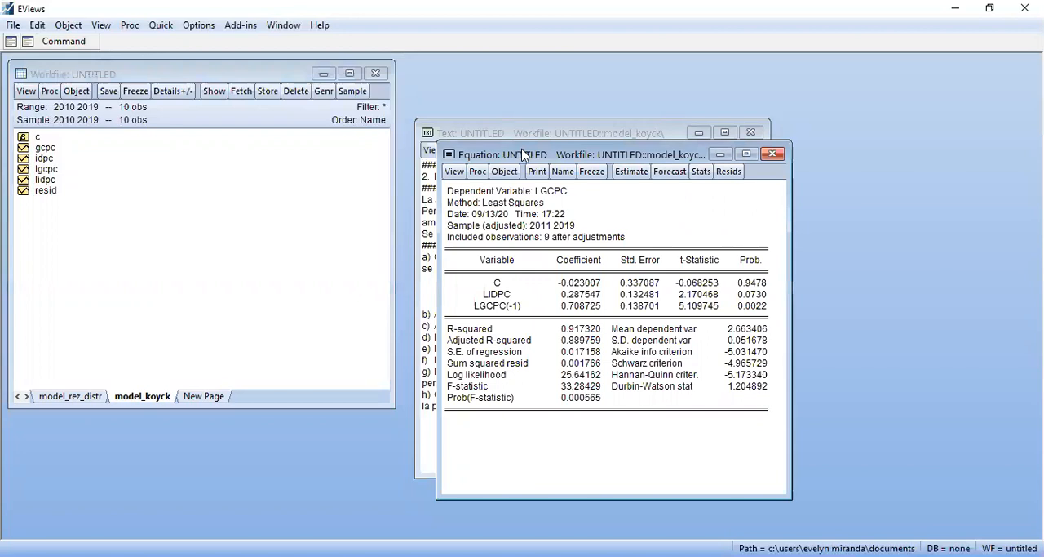
pyautogui.moveTo(523, 154); pyautogui.dragTo(286, 134)
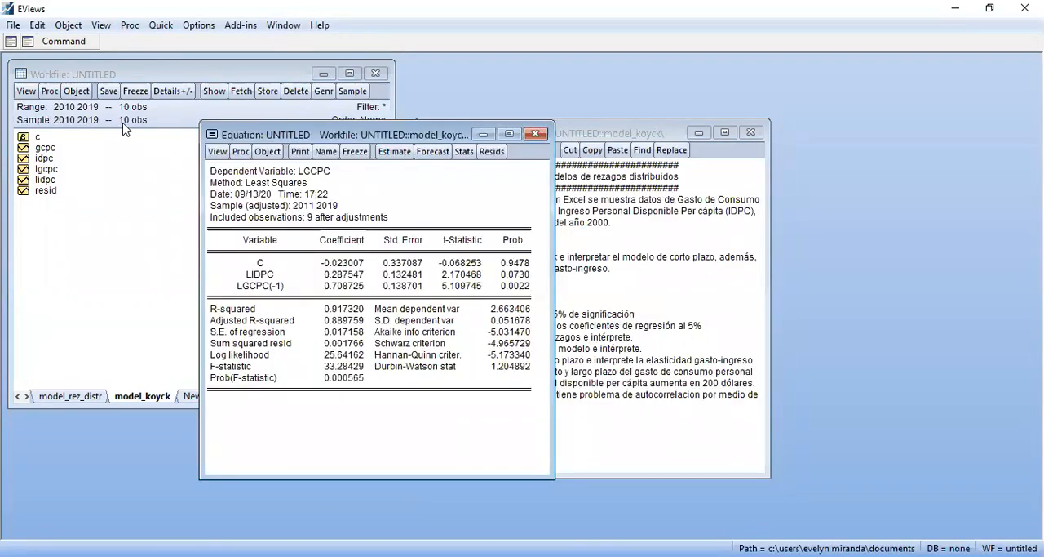
pyautogui.click(281, 287)
pyautogui.click(373, 194)
pyautogui.click(357, 197)
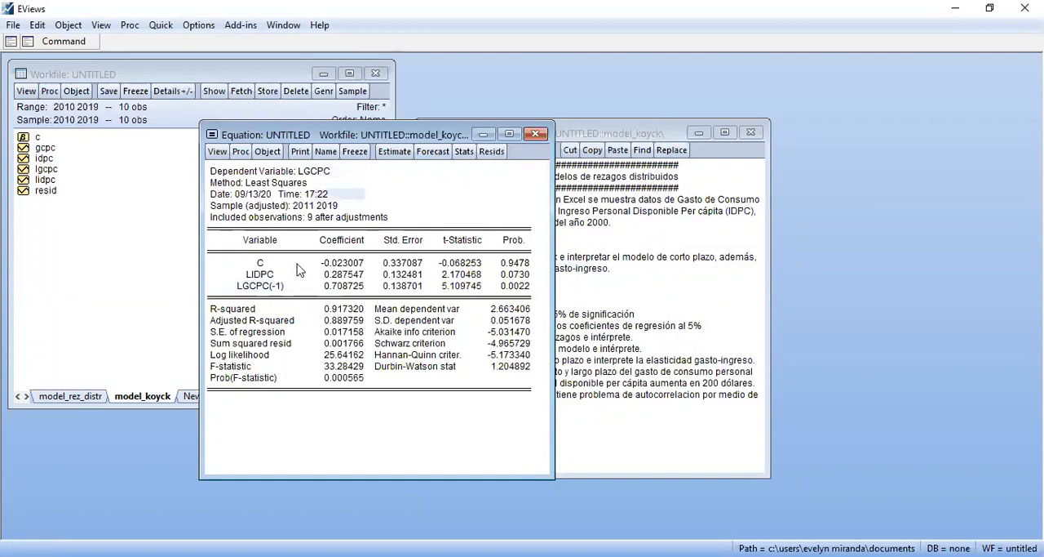
pyautogui.click(324, 219)
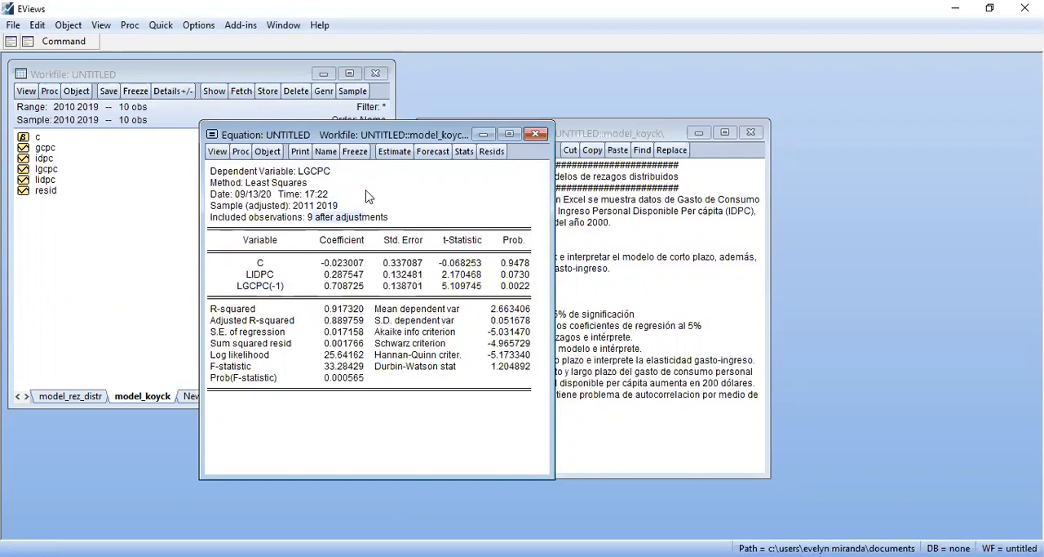
pyautogui.click(324, 153)
pyautogui.write('modelo_koyck')
pyautogui.press('Return')
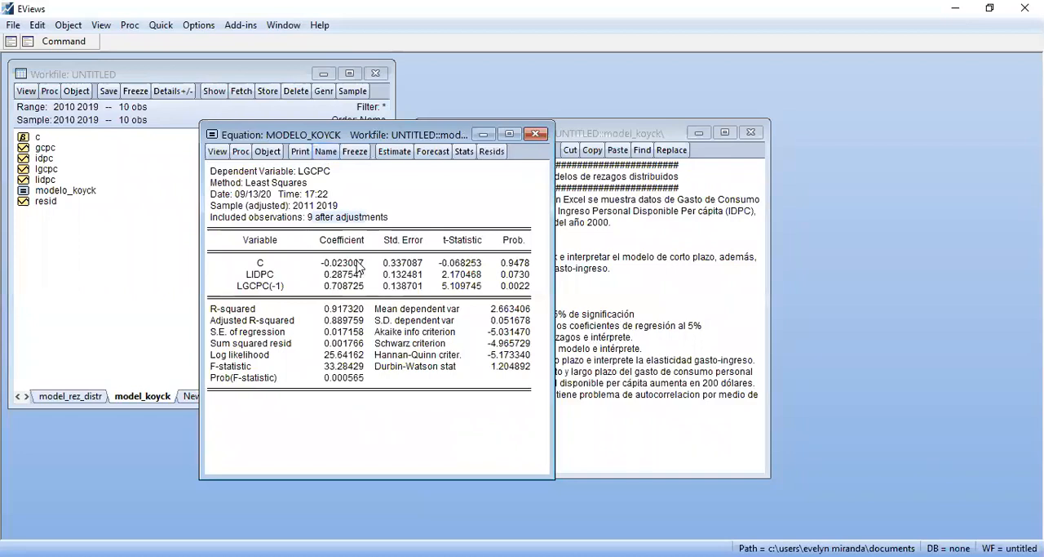
# Examine the estimated coefficients, the probability of LIDPC, and the F-statistic with its probability in the regression output
pyautogui.click(327, 287)
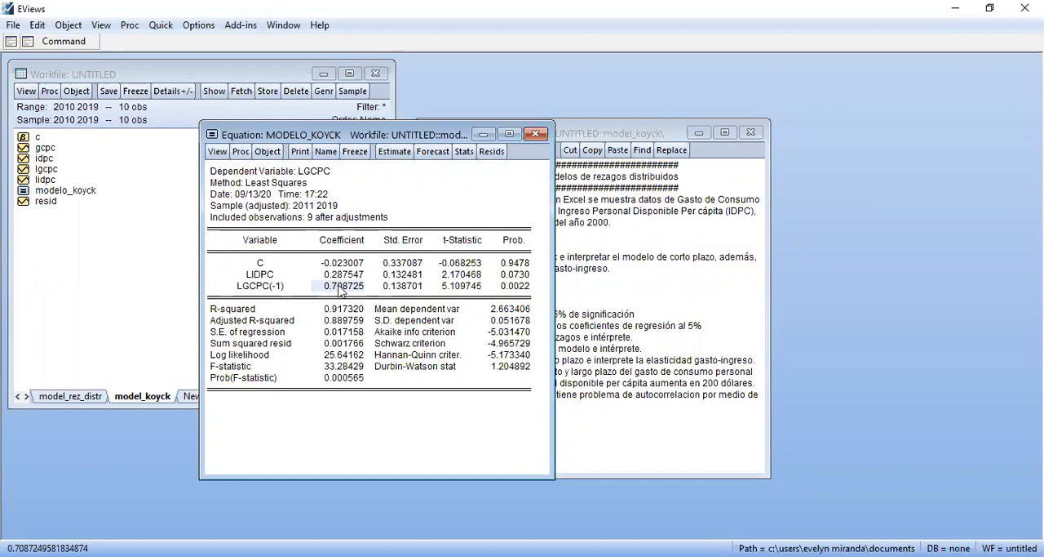
pyautogui.click(355, 265)
pyautogui.click(363, 276)
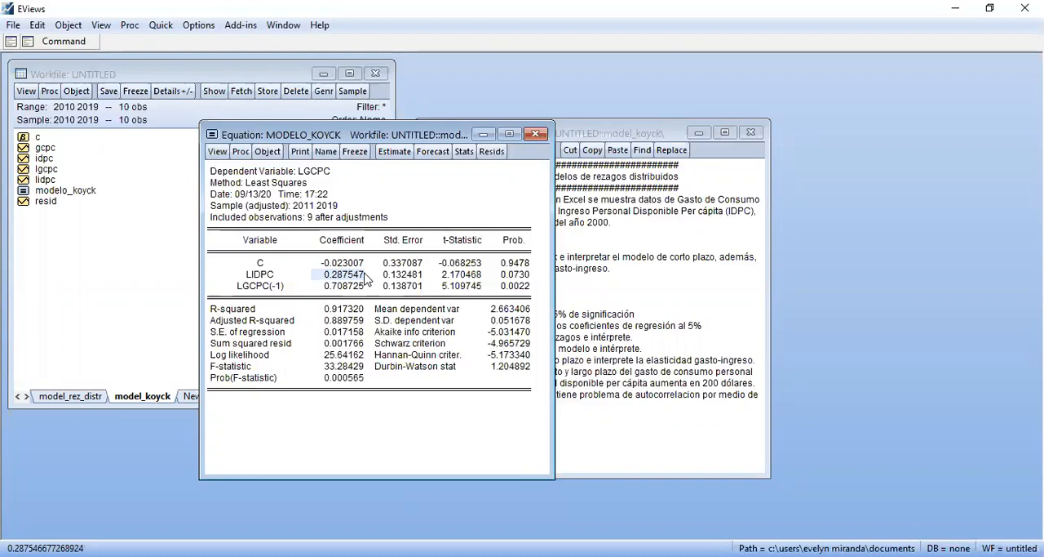
pyautogui.click(526, 277)
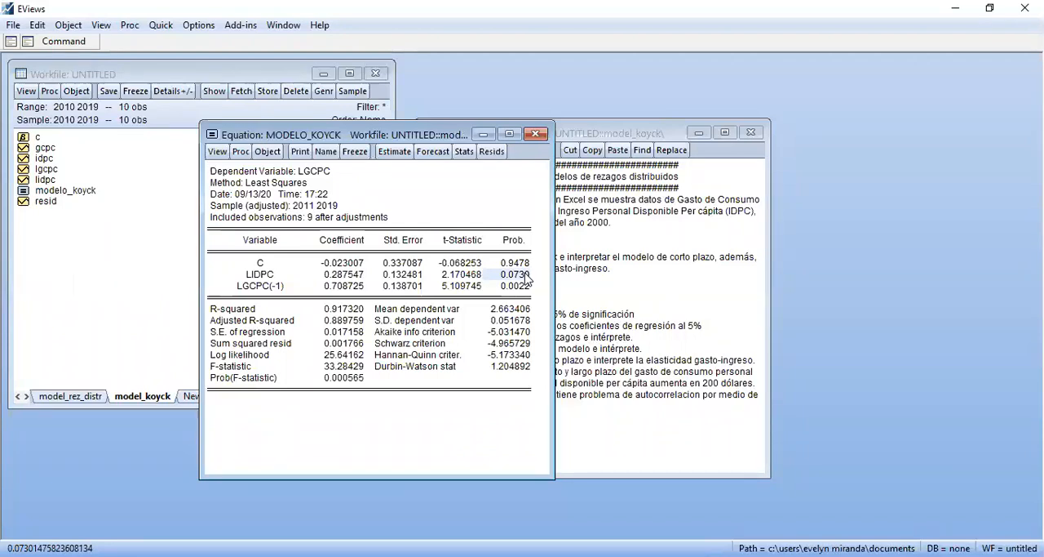
pyautogui.click(331, 372)
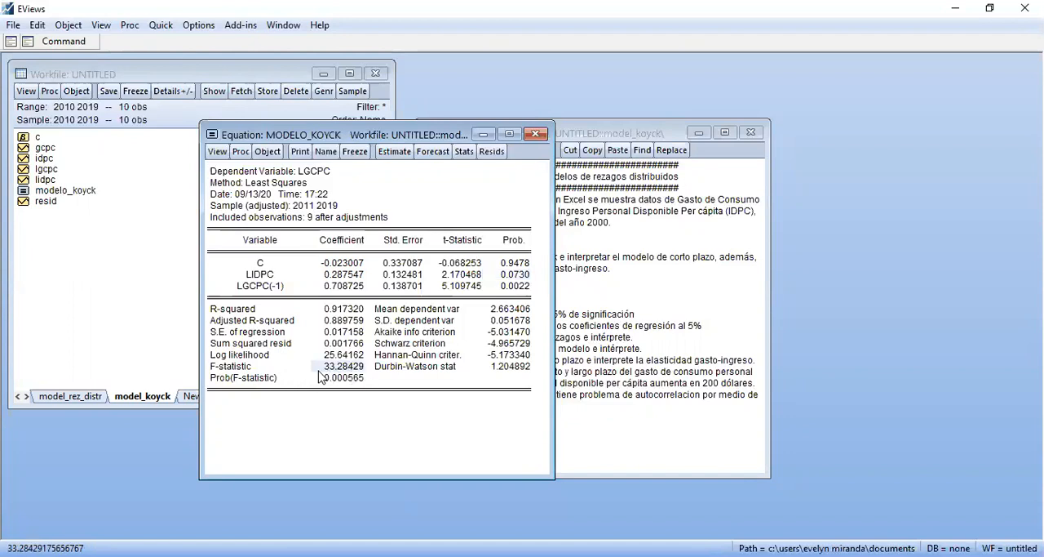
pyautogui.click(329, 378)
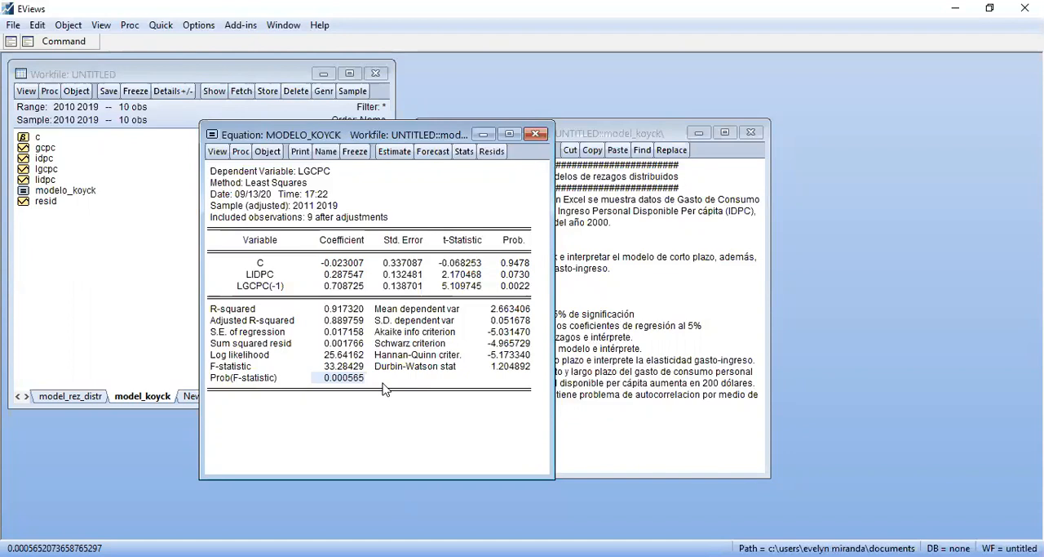
# Show the equation's representations and copy the substituted-coefficients equation into the text object under item a)
pyautogui.click(217, 152)
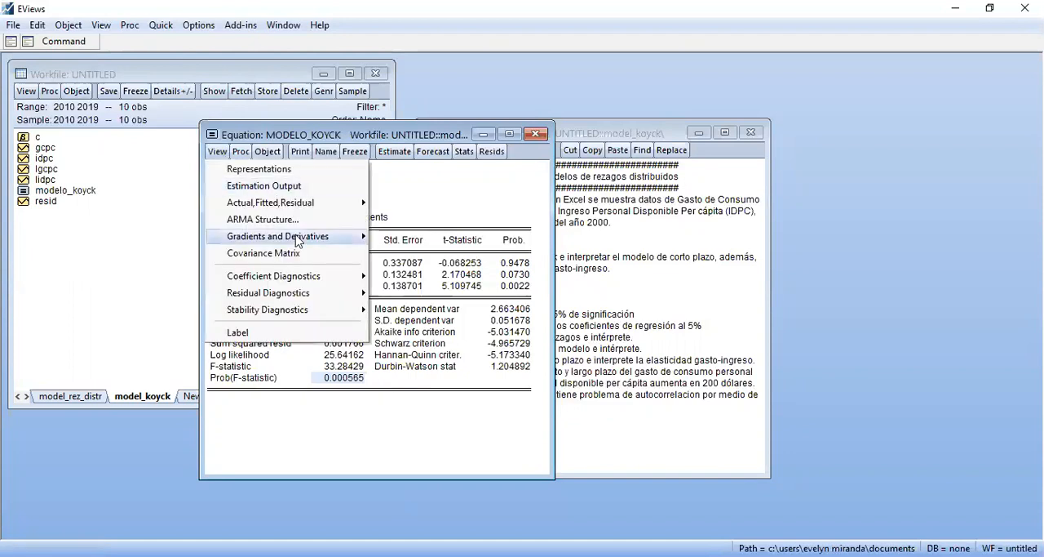
pyautogui.click(258, 169)
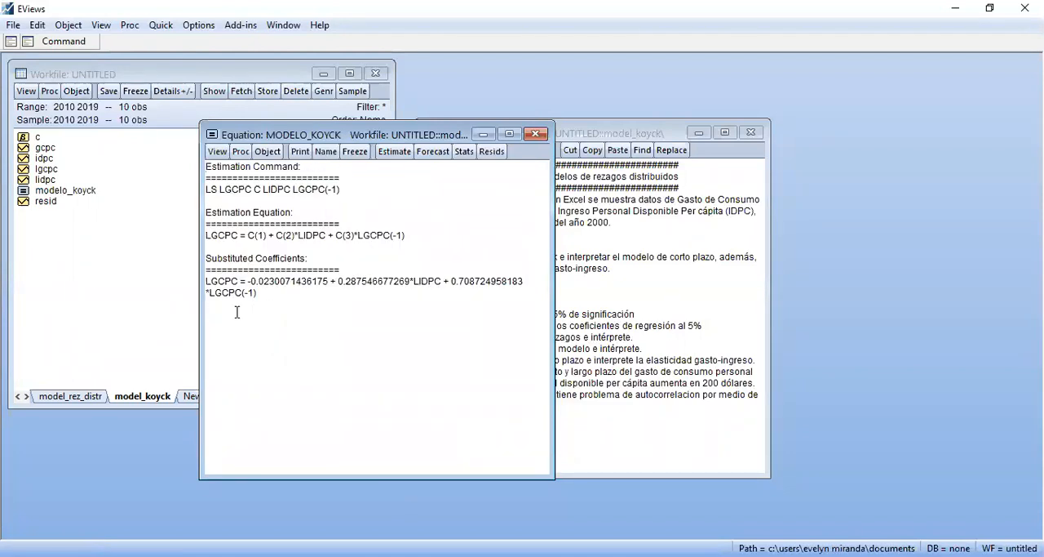
pyautogui.moveTo(207, 282); pyautogui.dragTo(268, 298)
pyautogui.hotkey('ctrl', 'c')
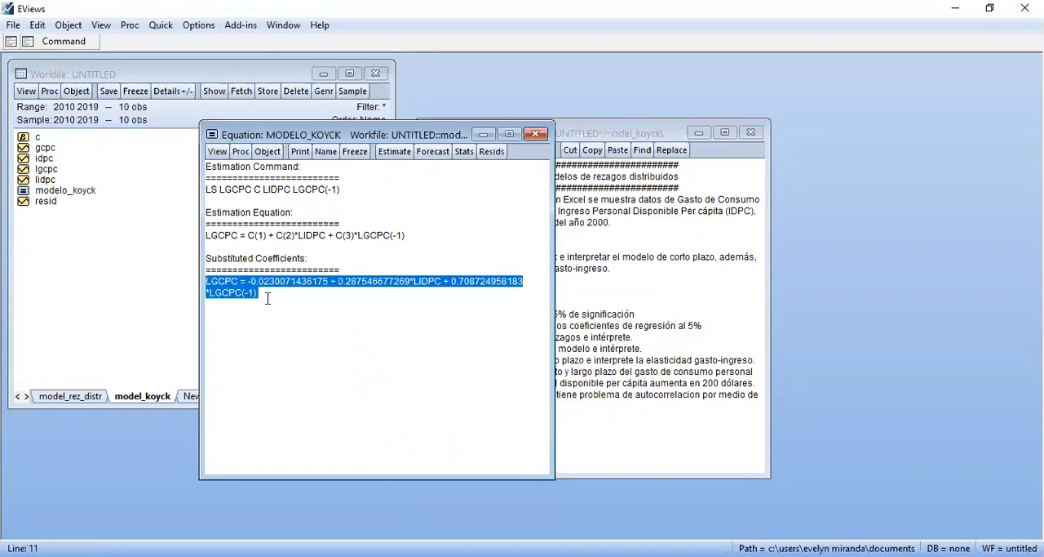
pyautogui.click(610, 294)
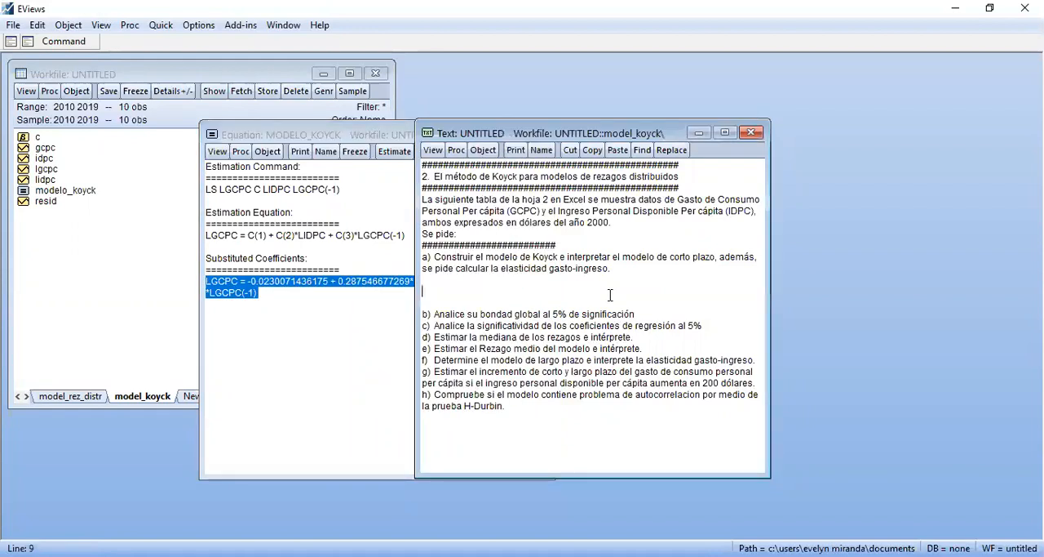
pyautogui.hotkey('ctrl', 'v')
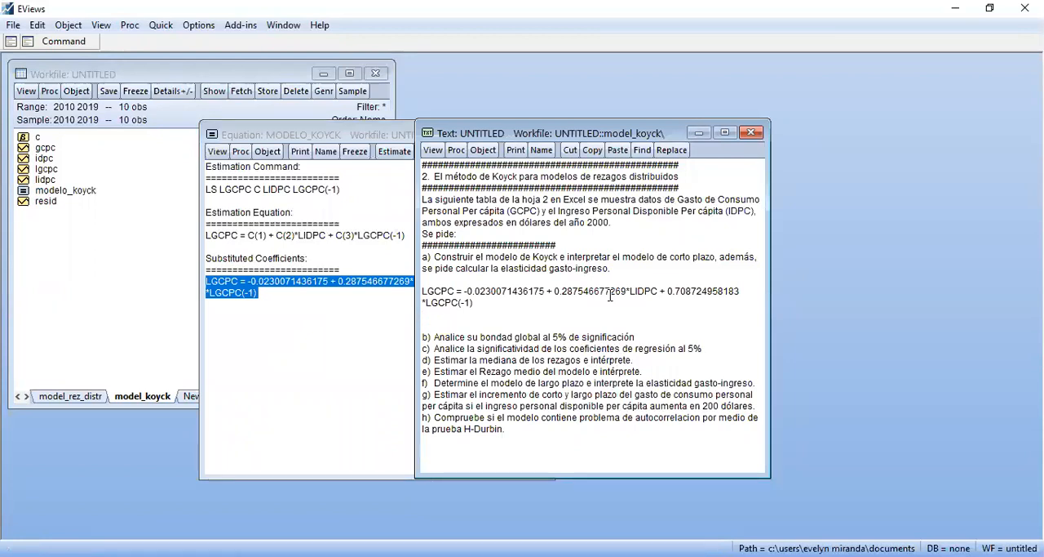
# Write the short-run interpretation below the pasted equation as "Si IDPC=1%" and, on the following line, "Var GCPC=0.29%"
pyautogui.press('Return')
pyautogui.write('Si')
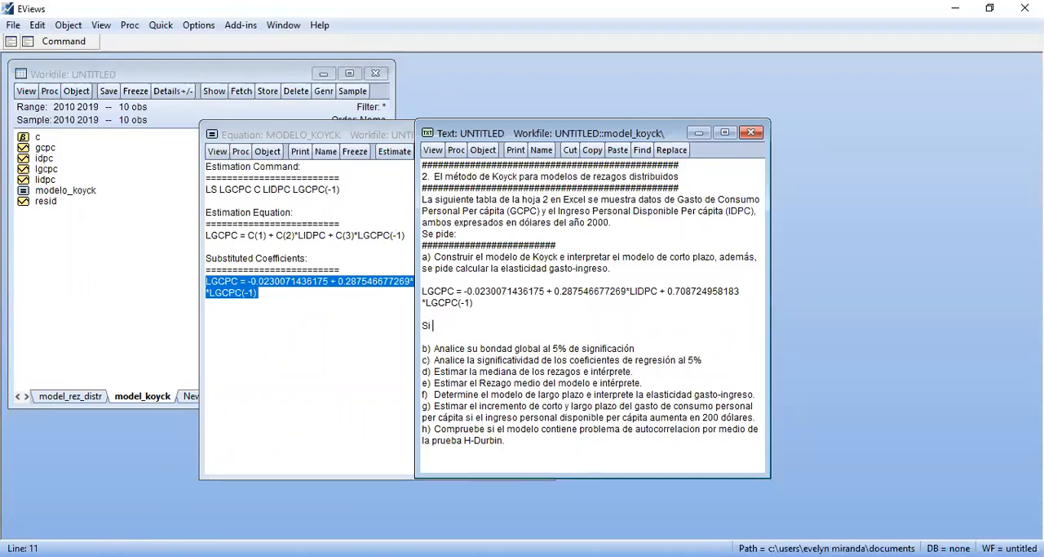
pyautogui.write('IDPC=1%')
pyautogui.press('Return')
pyautogui.write('Var')
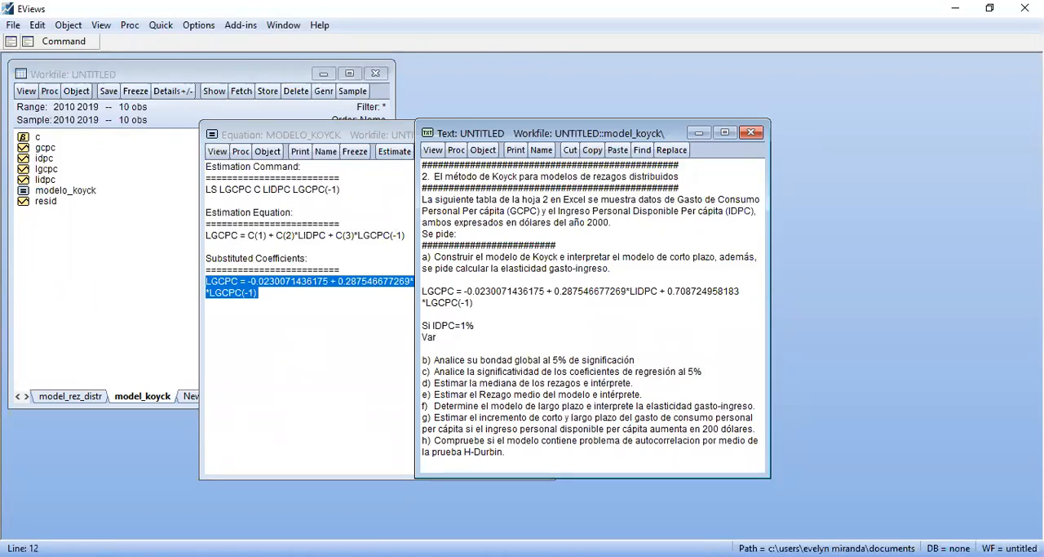
pyautogui.write(' Gcpc')
pyautogui.press('BackSpace')
pyautogui.press('BackSpace')
pyautogui.press('BackSpace')
pyautogui.write('CPC')
pyautogui.write('=')
pyautogui.write('0.28')
pyautogui.press('BackSpace')
pyautogui.write('9%')
# Add the line "Elasticidad de gasto-ingreso= inelastica" below the short-run interpretation, separated by a blank line
pyautogui.press('Return')
pyautogui.press('Return')
pyautogui.write('Elasticidad de ')
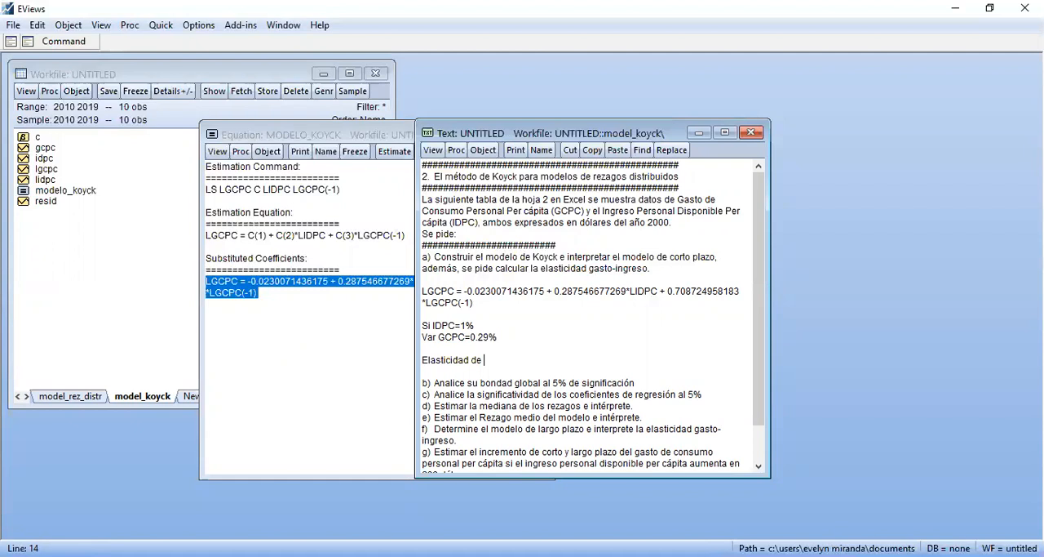
pyautogui.write('gasto-ingreso= inelastica')
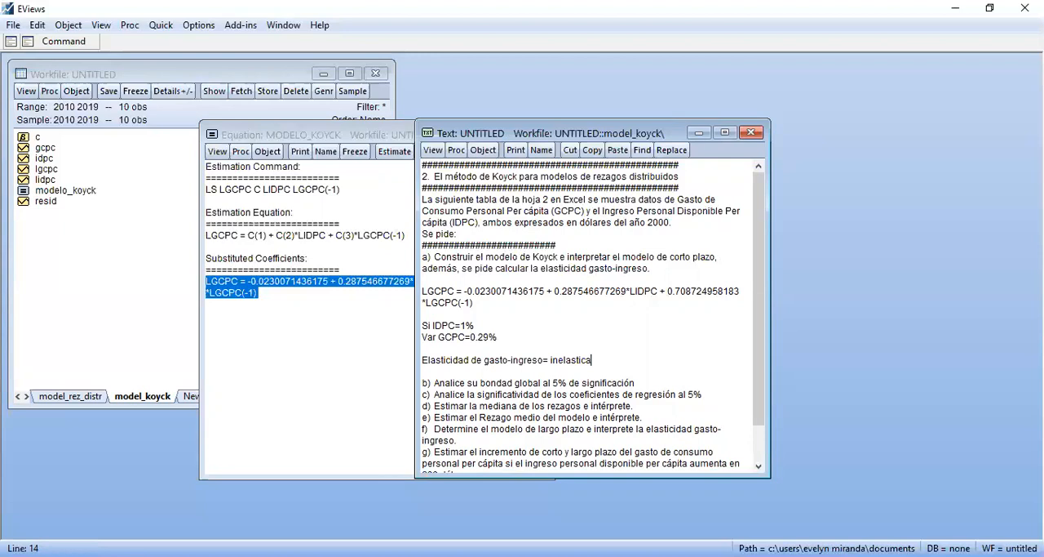
# Insert blank lines for the answer between items b) and c)
pyautogui.press('Down')
pyautogui.press('Down')
pyautogui.press('Down')
pyautogui.click(636, 382)
pyautogui.press('Return')
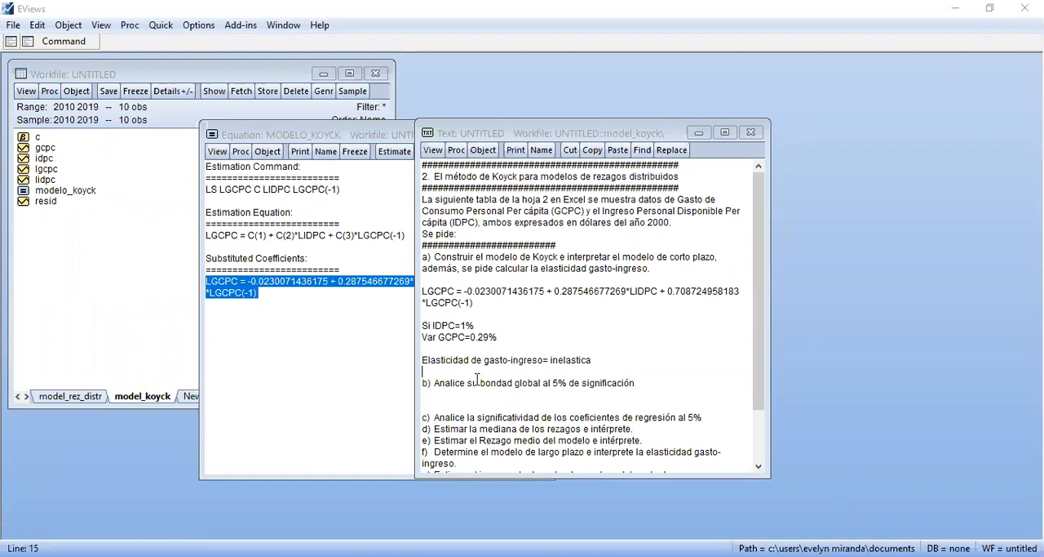
# Add a separator line of # characters above item b), preceded by a blank line, and return to the modelo_koyck equation window
pyautogui.hotkey('alt', 'Tab')
pyautogui.write('#')
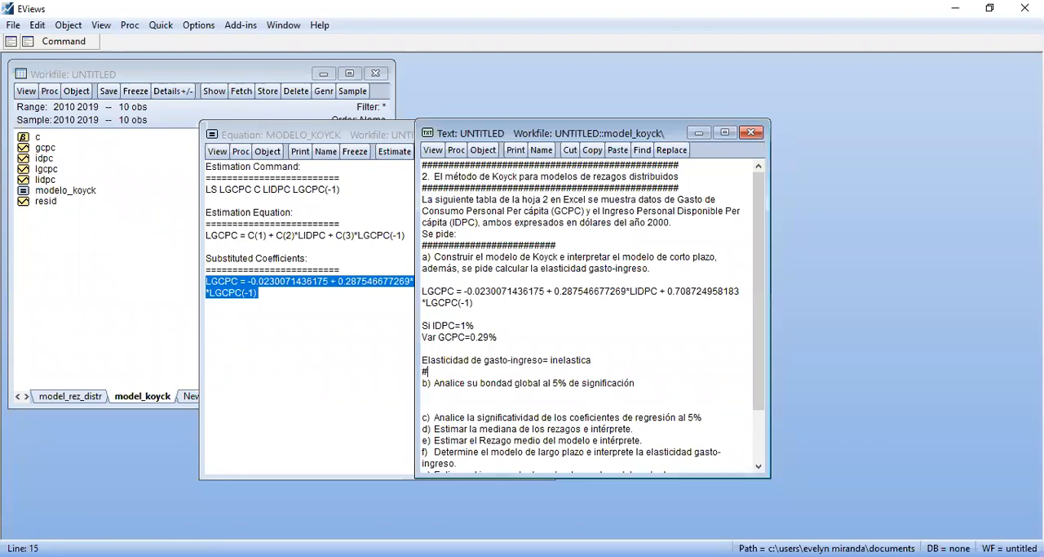
pyautogui.write('#############################3')
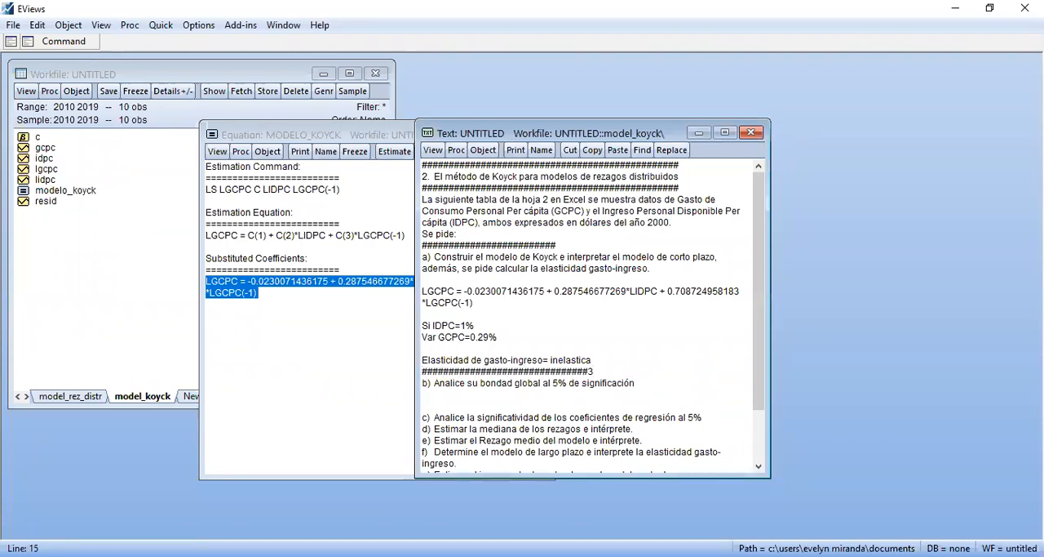
pyautogui.click(603, 364)
pyautogui.press('BackSpace')
pyautogui.write('a')
pyautogui.press('Return')
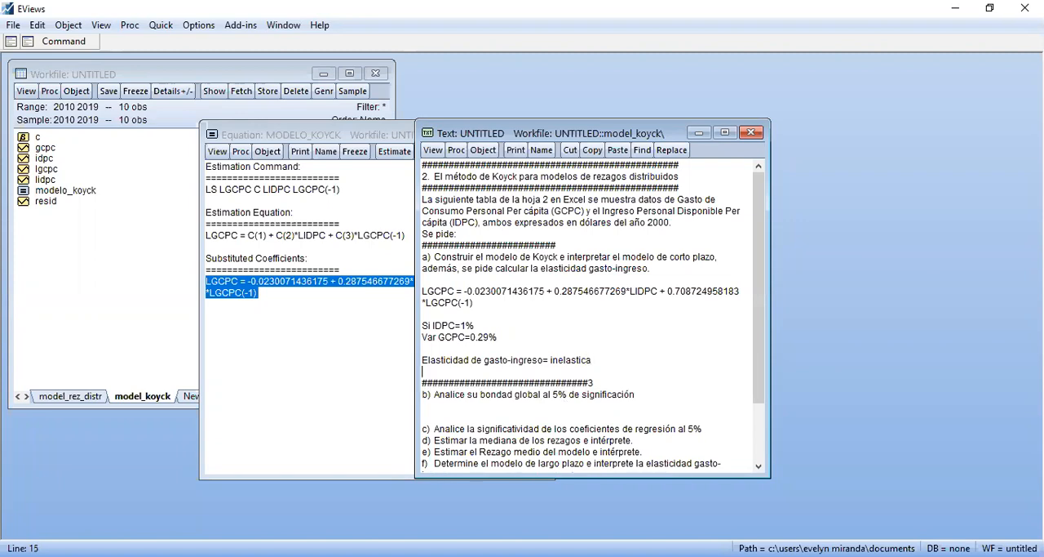
pyautogui.click(602, 380)
pyautogui.press('BackSpace')
pyautogui.click(361, 319)
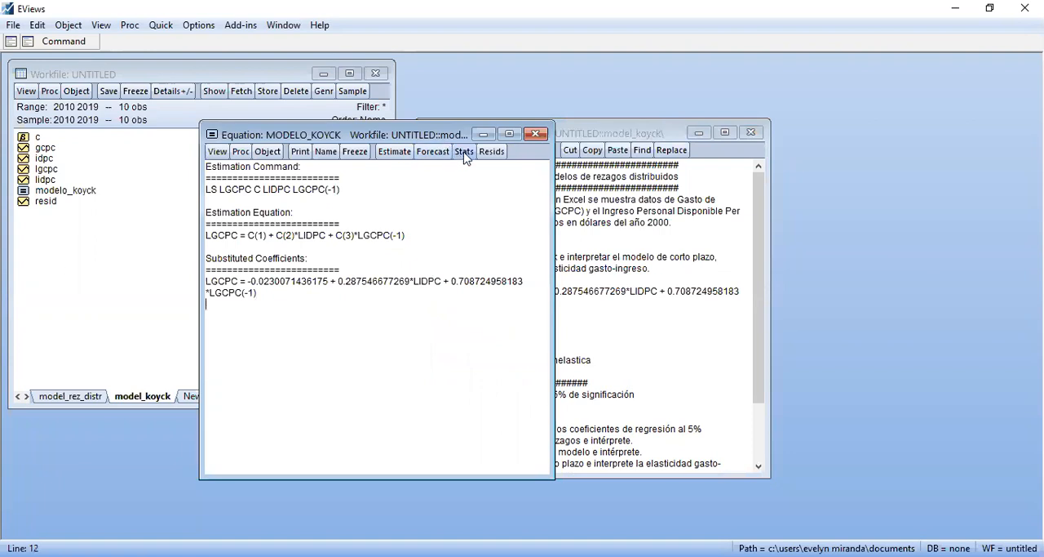
# Show the regression statistics output of modelo_koyck and place its window beside the text object
pyautogui.click(465, 151)
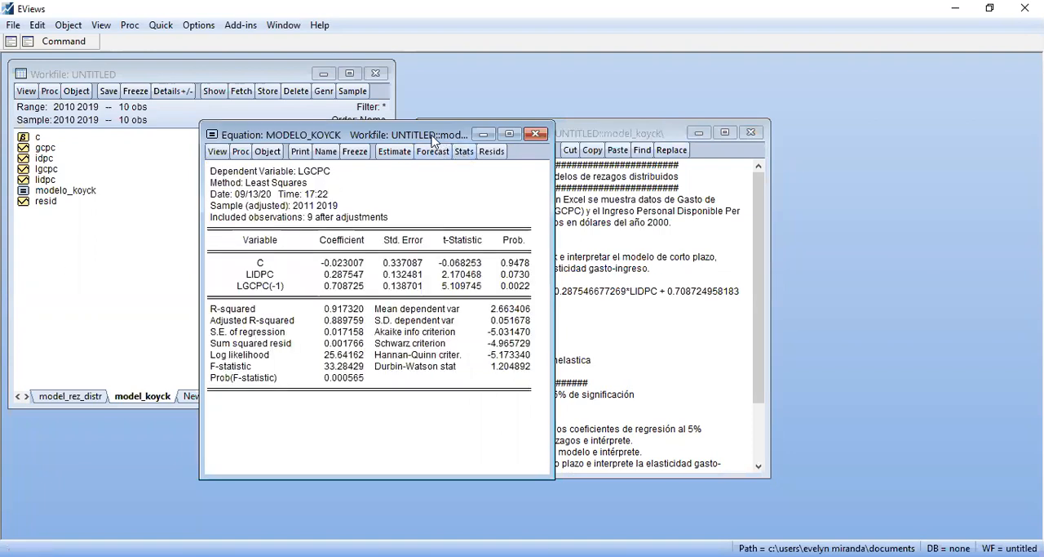
pyautogui.moveTo(433, 140); pyautogui.dragTo(288, 136)
pyautogui.click(474, 427)
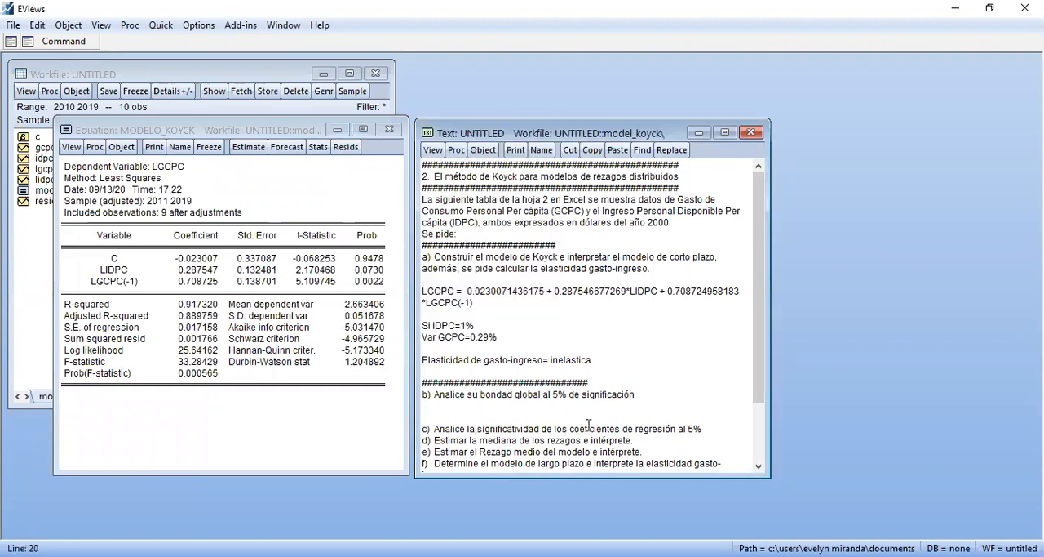
# Copy the F-statistic and Prob(F-statistic) rows from the regression output into the answer space below item b), leaving blank lines around them
pyautogui.click(80, 364)
pyautogui.moveTo(80, 369); pyautogui.dragTo(197, 382)
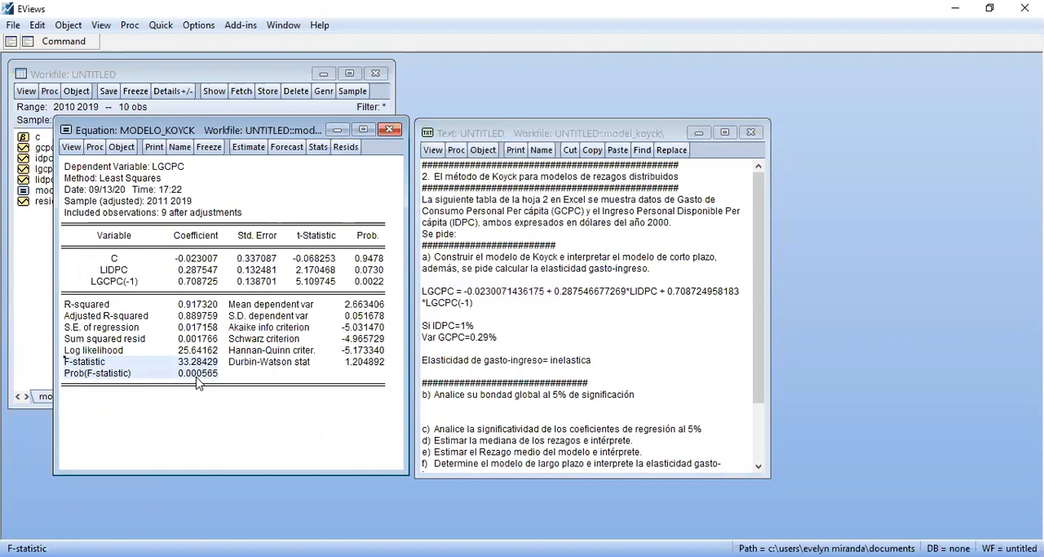
pyautogui.hotkey('ctrl', 'c')
pyautogui.click(481, 320)
pyautogui.click(429, 414)
pyautogui.press('Return')
pyautogui.press('Return')
pyautogui.press('Up')
pyautogui.press('Up')
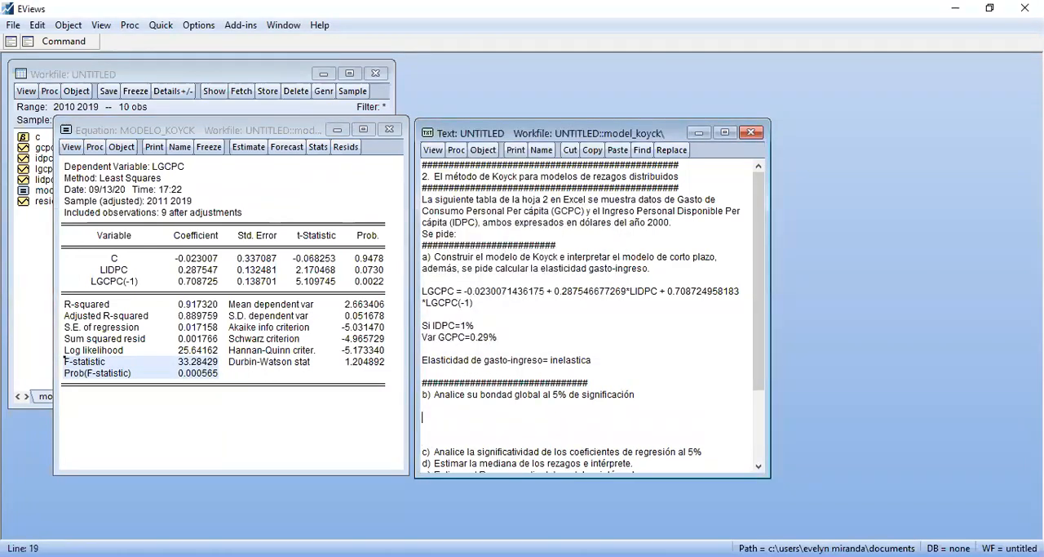
pyautogui.hotkey('ctrl', 'v')
pyautogui.press('Down')
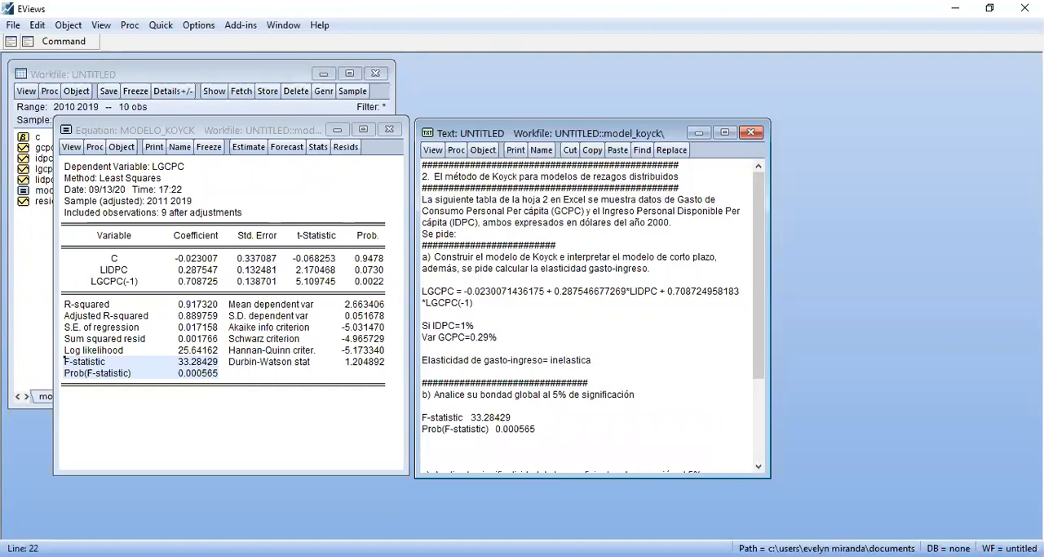
# Write the null hypothesis "Ho: B2=B3=0" below the pasted F-statistic rows
pyautogui.write('Ho: B2=B3=0')
pyautogui.press('Return')
# Write the alternative hypothesis "H1: B2=/=B3=/=0" directly below the null hypothesis
pyautogui.write('H1: B2=/=B3=/=')
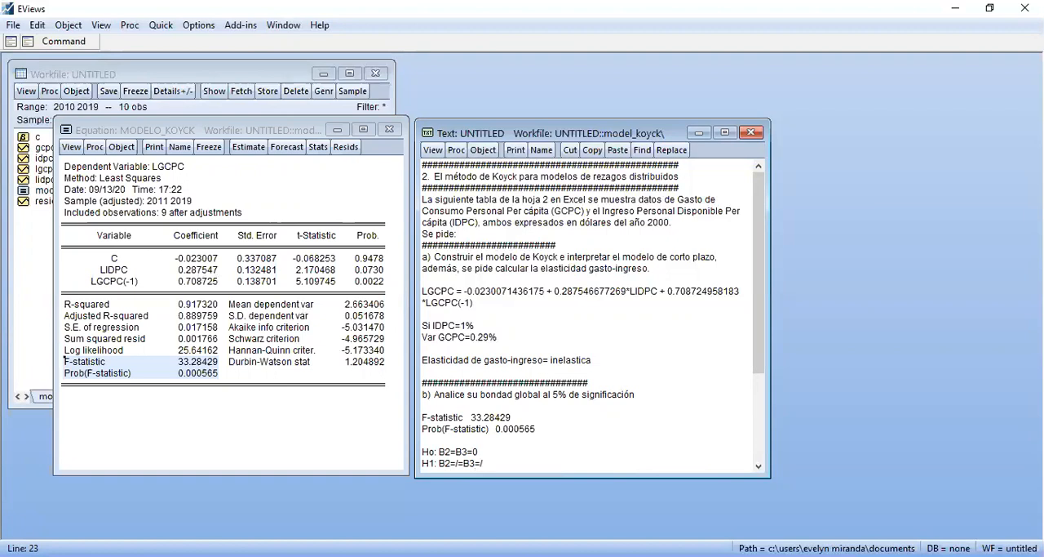
pyautogui.write('0')
# Add the significance level line "n.s=5%" below the hypotheses, separated by a blank line
pyautogui.press('Return')
pyautogui.press('Return')
pyautogui.press('Return')
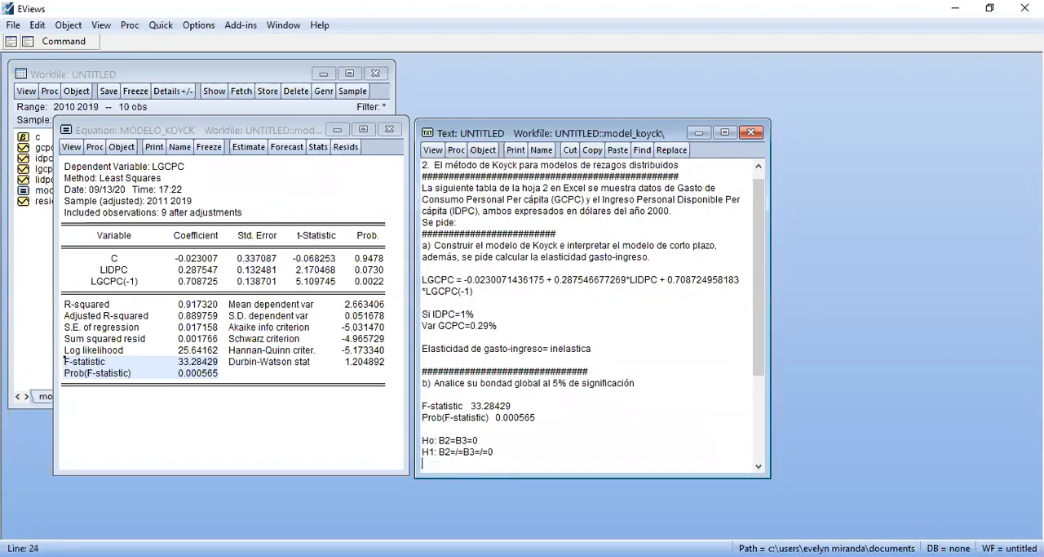
pyautogui.press('Up')
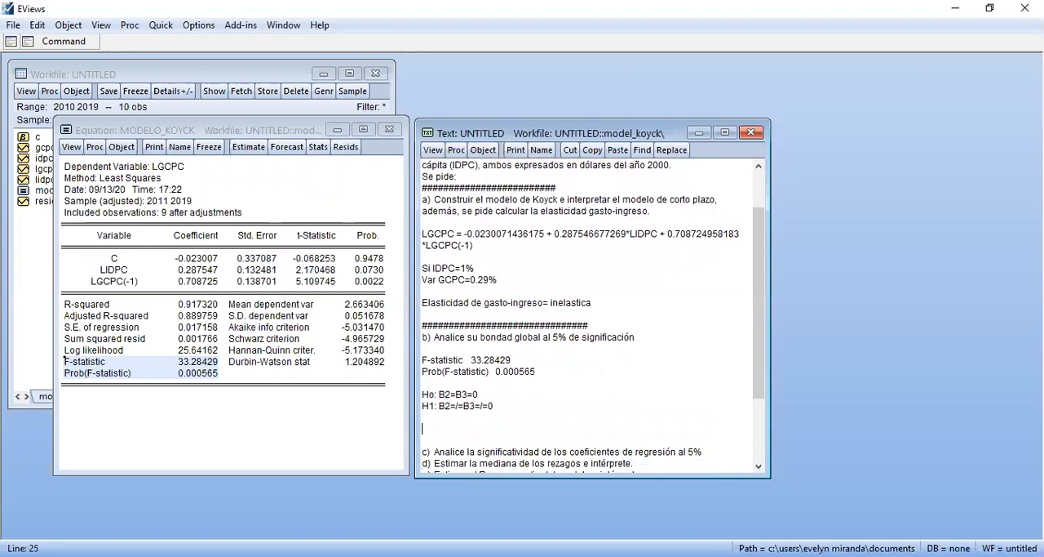
pyautogui.write('n.s=5%')
pyautogui.press('Return')
# Add the confidence level line "n.c=95%" directly below the significance level
pyautogui.write('n-')
pyautogui.press('BackSpace')
pyautogui.write('.')
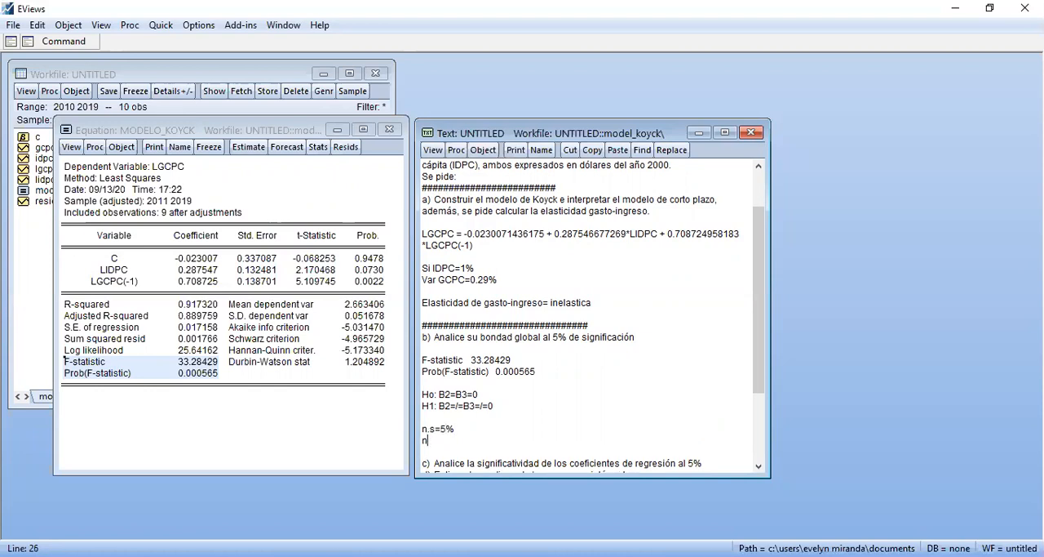
pyautogui.write('c=')
pyautogui.press('Down')
pyautogui.press('Down')
pyautogui.write('95%')
pyautogui.press('Return')
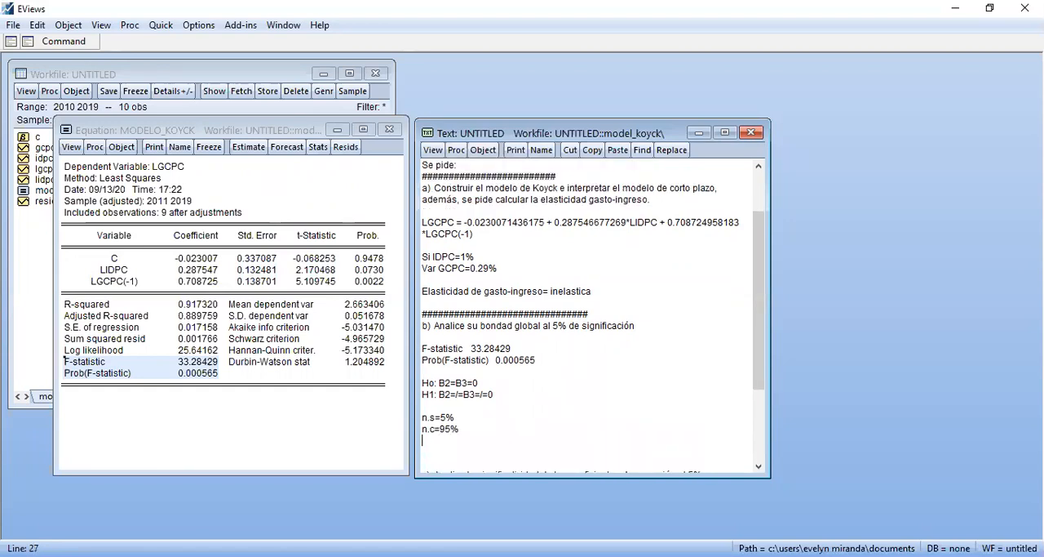
# Start a comparison line below the confidence level by pasting copies of "n.s=5%" and the Prob(F-statistic) row side by side
pyautogui.press('Down')
pyautogui.scroll(-1, 593, 314)
pyautogui.press('Up')
pyautogui.press('Up')
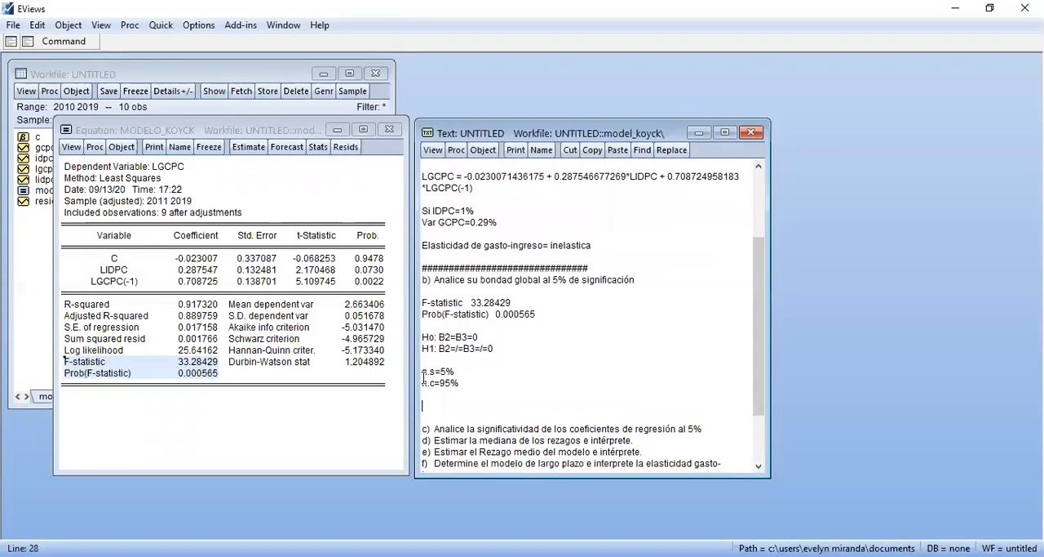
pyautogui.moveTo(423, 372); pyautogui.dragTo(460, 371)
pyautogui.hotkey('ctrl', 'c')
pyautogui.click(433, 406)
pyautogui.hotkey('ctrl', 'v')
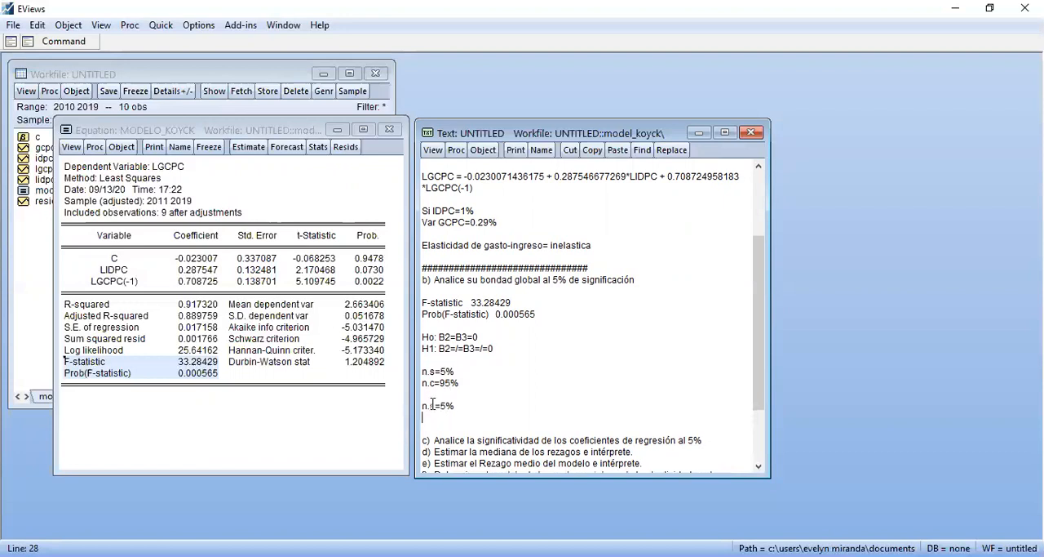
pyautogui.moveTo(426, 314); pyautogui.dragTo(549, 314)
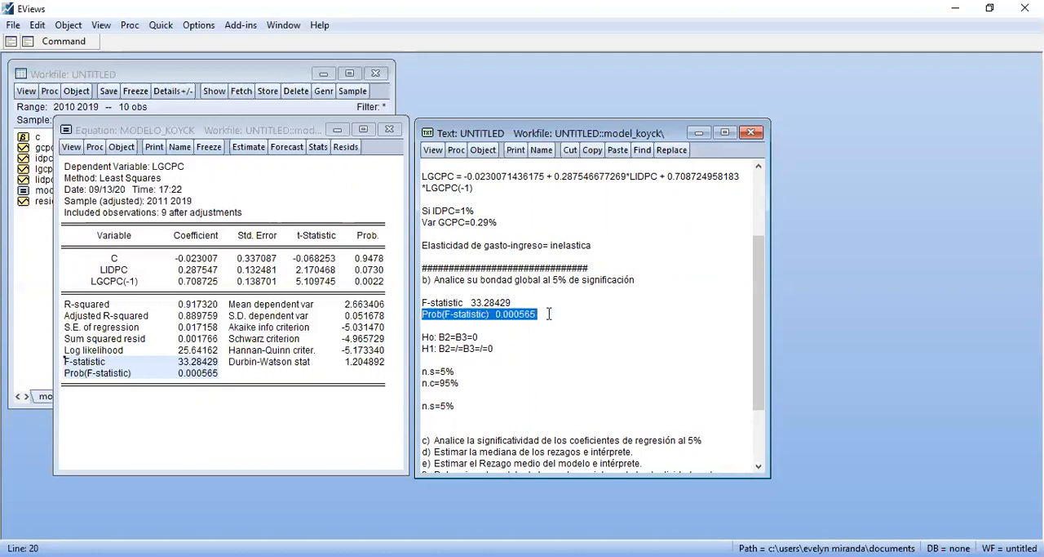
pyautogui.click(475, 406)
pyautogui.hotkey('ctrl', 'v')
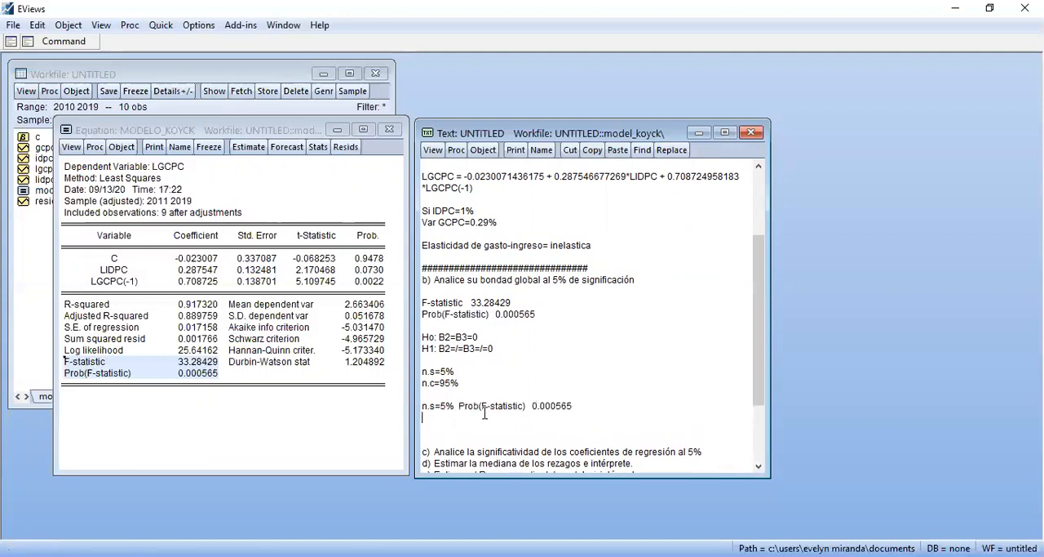
# Change the significance level in the comparison line to 0.05 and insert ">" before Prob(F-statistic)
pyautogui.click(451, 404)
pyautogui.press('BackSpace')
pyautogui.press('BackSpace')
pyautogui.write('0.05')
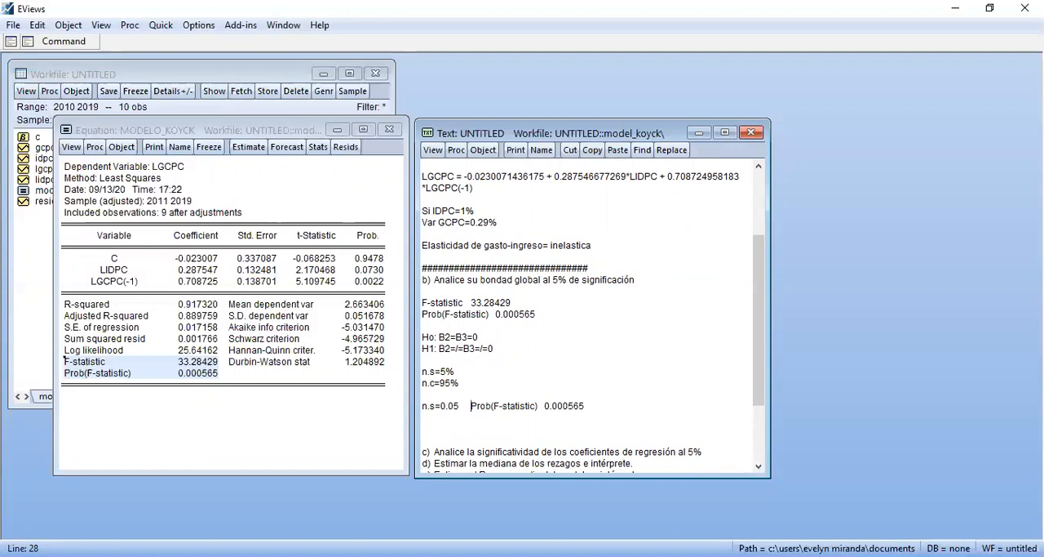
pyautogui.click(480, 414)
pyautogui.write('>')
pyautogui.click(642, 452)
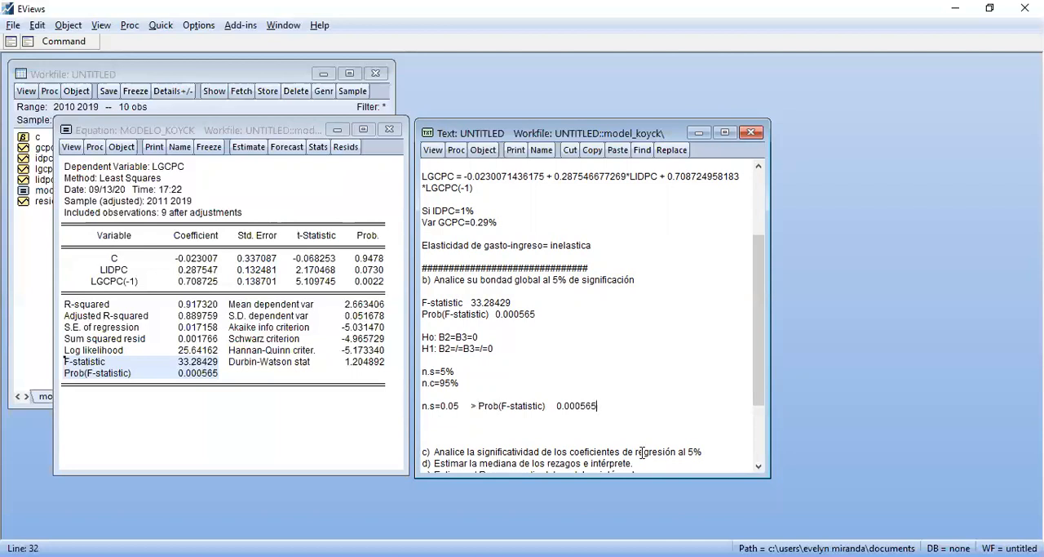
# Write the conclusion "Se rechaza la Hipotesis nula, por lo tanto, los coeficientes son validos de manera global" below the comparison line, after a blank line
pyautogui.press('Up')
pyautogui.press('Up')
pyautogui.press('Up')
pyautogui.press('Up')
pyautogui.press('Return')
pyautogui.press('Return')
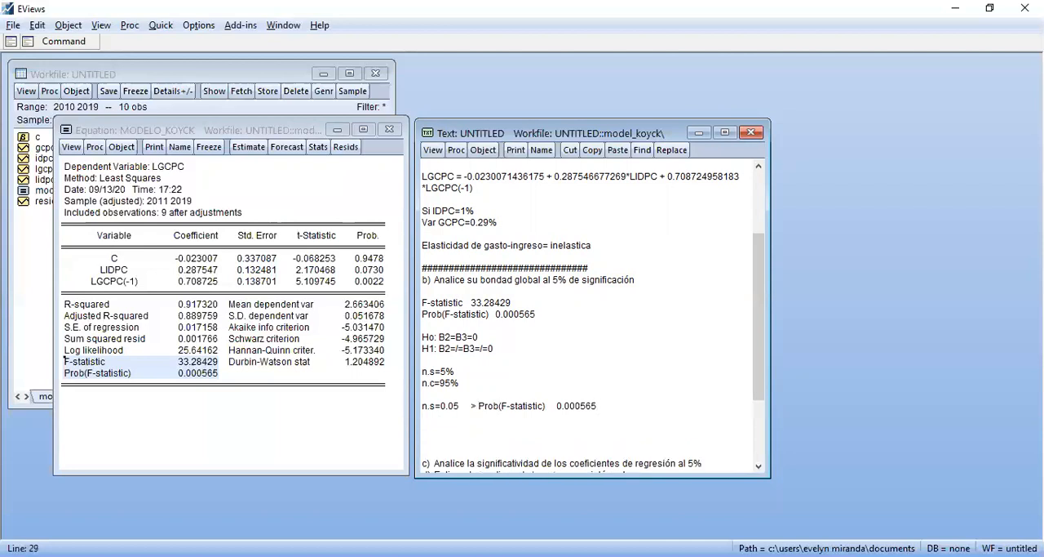
pyautogui.write('Se r')
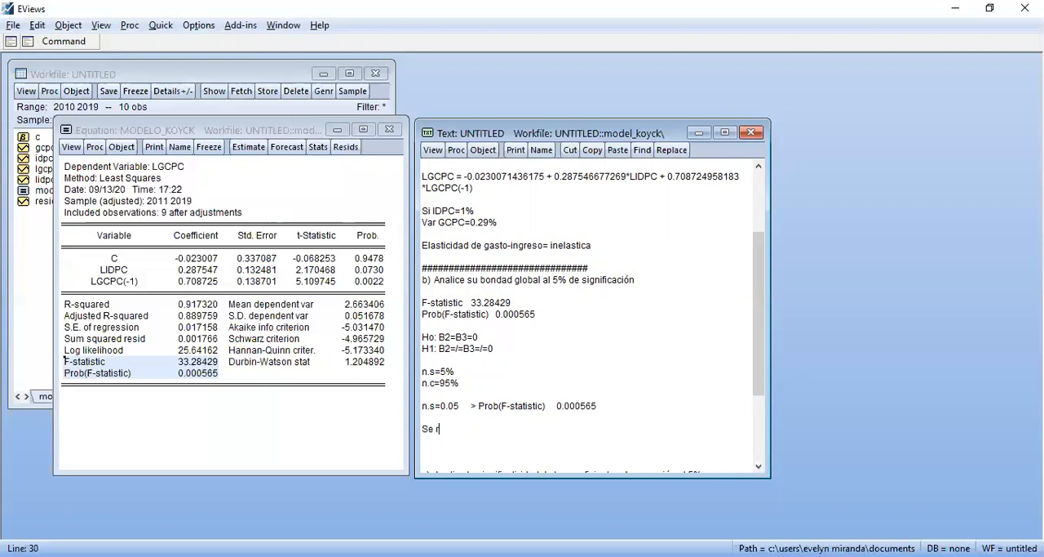
pyautogui.write('echaza la Hipostesis nula, por lo')
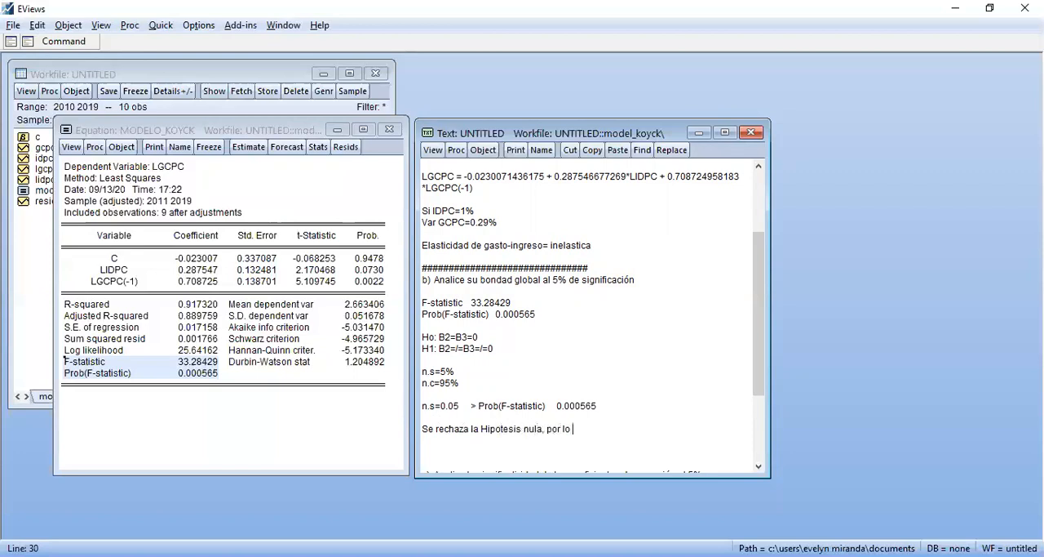
pyautogui.write(' tanto, los coeficientes son')
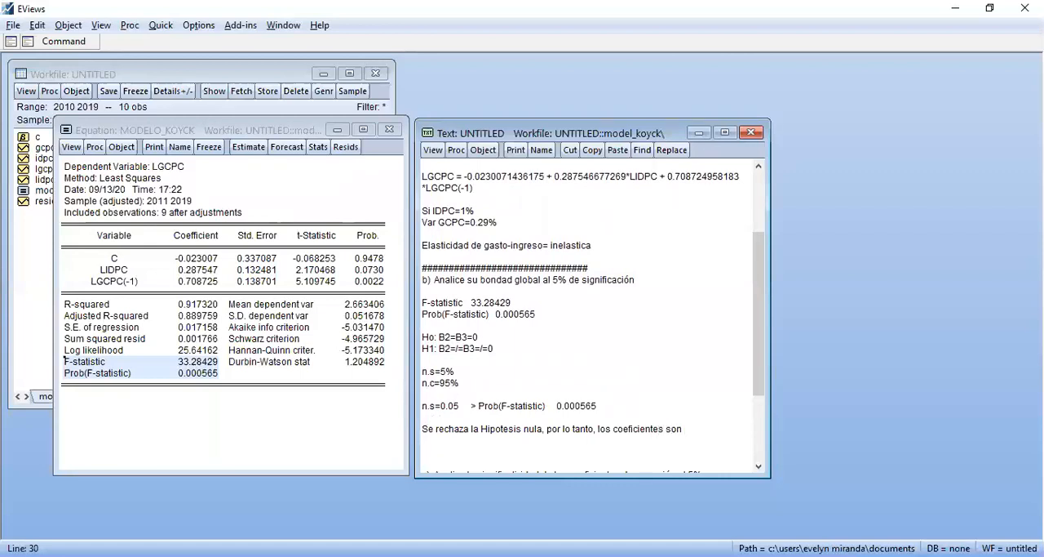
pyautogui.write(' validos de manera global.')
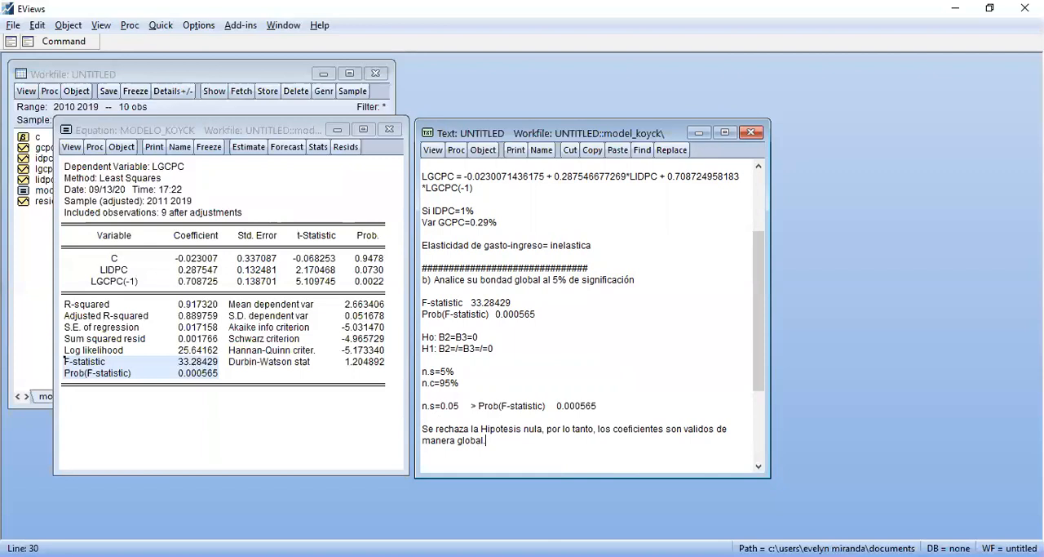
# Add a separator line of # characters directly above item c, removing the extra blank line there
pyautogui.press('Down')
pyautogui.press('Down')
pyautogui.press('Down')
pyautogui.press('Down')
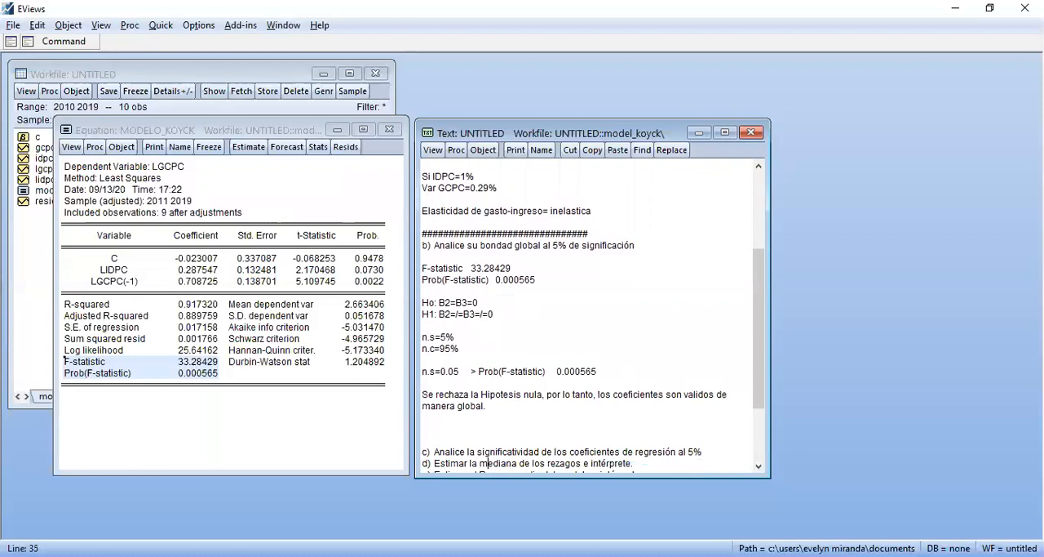
pyautogui.press('BackSpace')
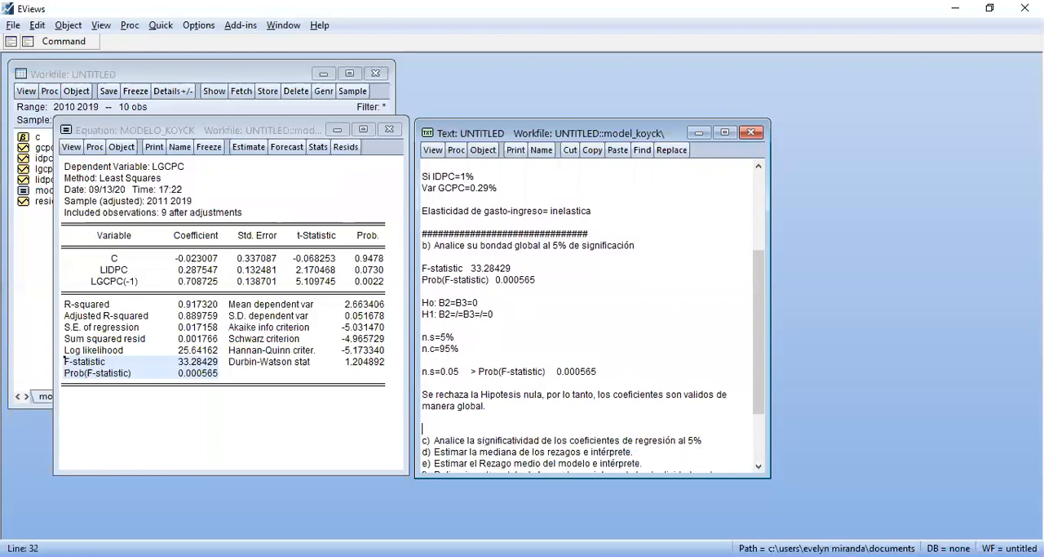
pyautogui.write('###################################3')
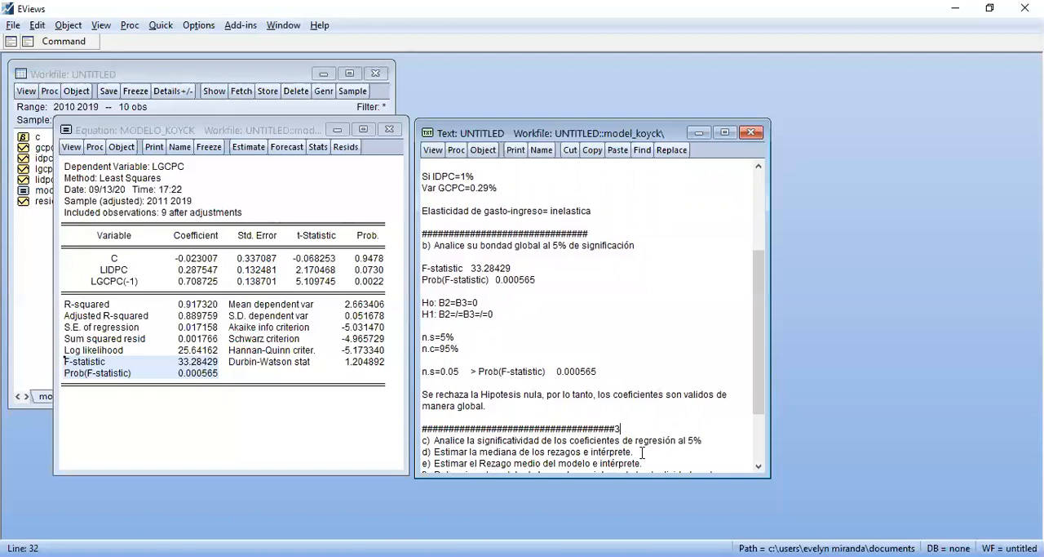
pyautogui.press('BackSpace')
# Insert blank lines between items c and d to make room for the answer to item c
pyautogui.press('Return')
pyautogui.press('Return')
pyautogui.press('Return')
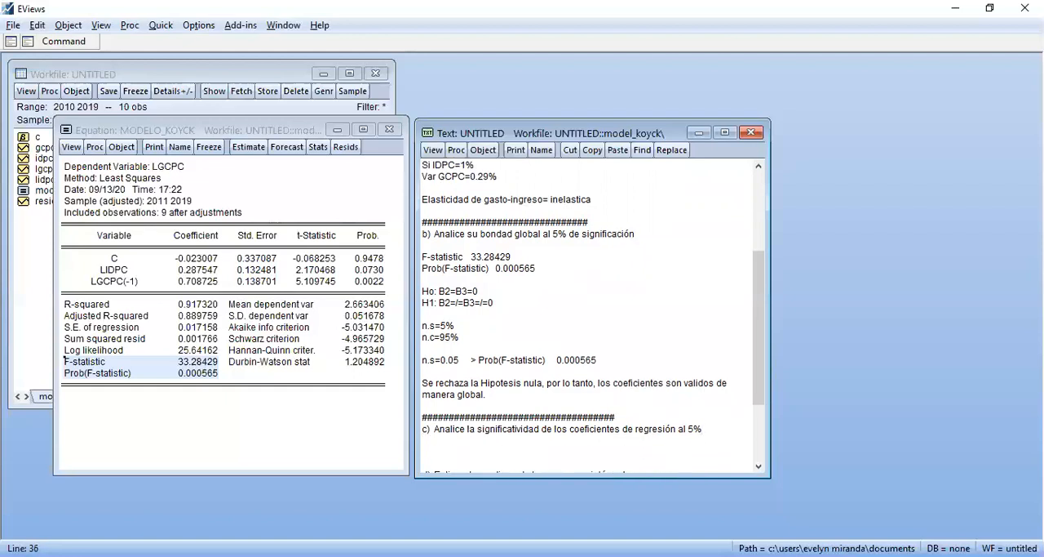
pyautogui.press('Down')
pyautogui.press('Down')
pyautogui.press('Down')
pyautogui.press('Down')
pyautogui.press('Down')
pyautogui.press('Down')
pyautogui.press('Down')
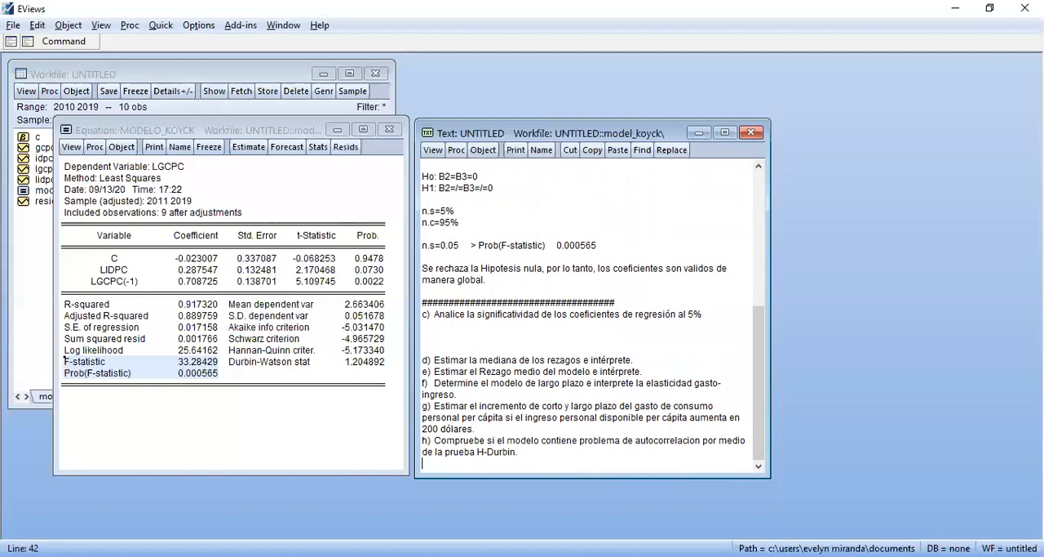
# Copy the LIDPC variable name as displayed from the equation output to below item c, leaving a blank line in between
pyautogui.click(101, 272)
pyautogui.hotkey('ctrl', 'c')
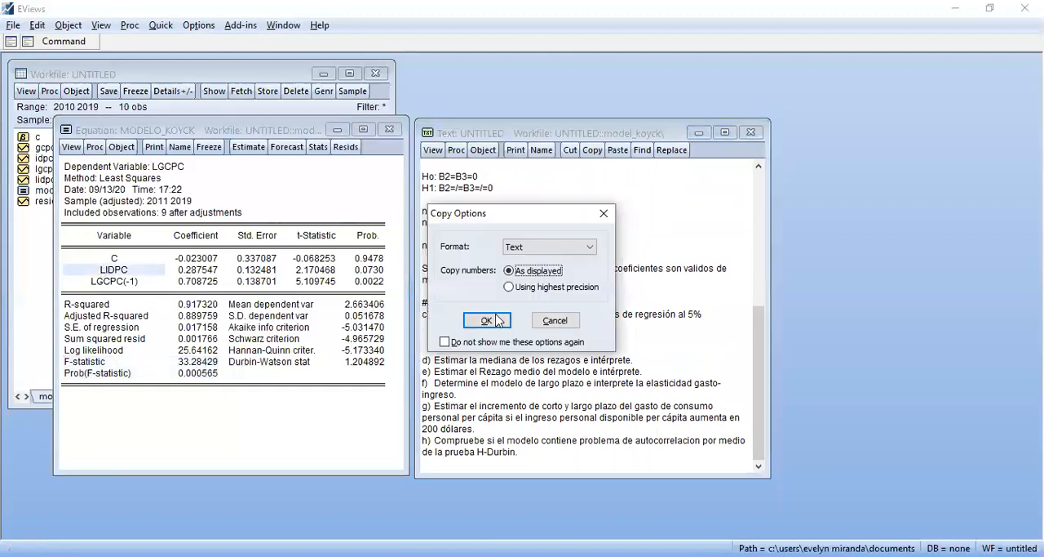
pyautogui.press('Return')
pyautogui.click(504, 336)
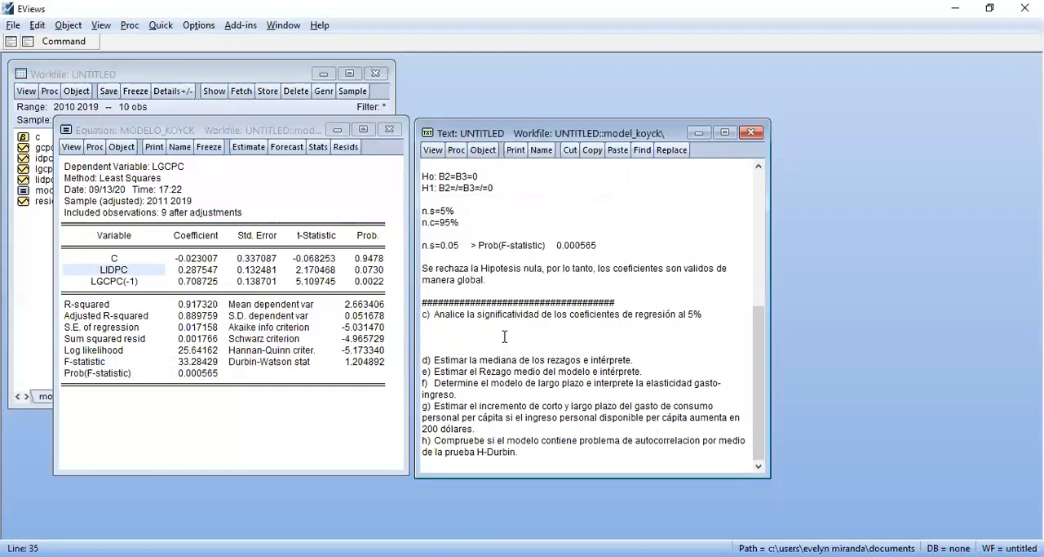
pyautogui.hotkey('ctrl', 'v')
pyautogui.click(515, 337)
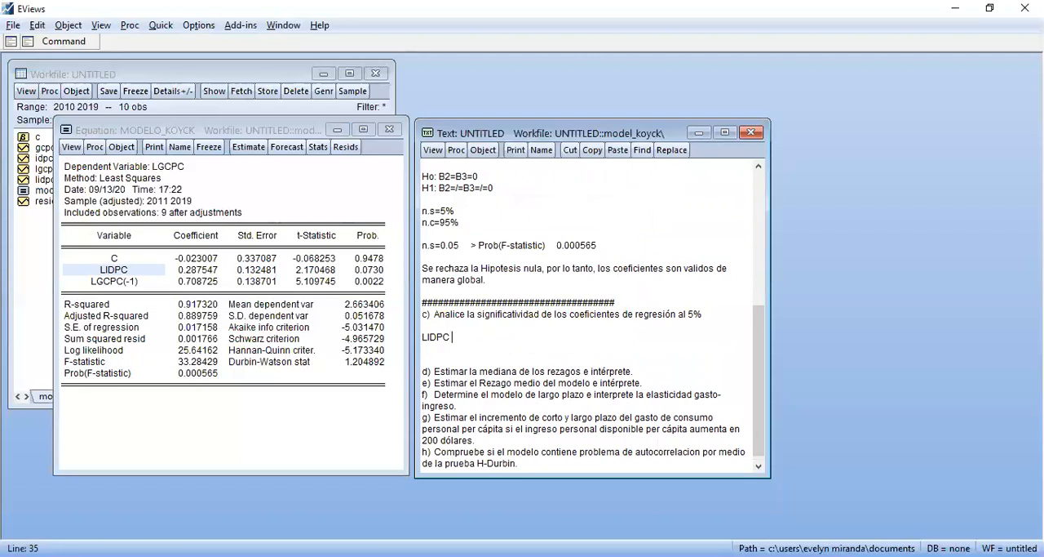
# Copy LIDPC's probability 0.0730 as displayed from the equation output to beside LIDPC in the text
pyautogui.click(366, 271)
pyautogui.hotkey('ctrl', 'c')
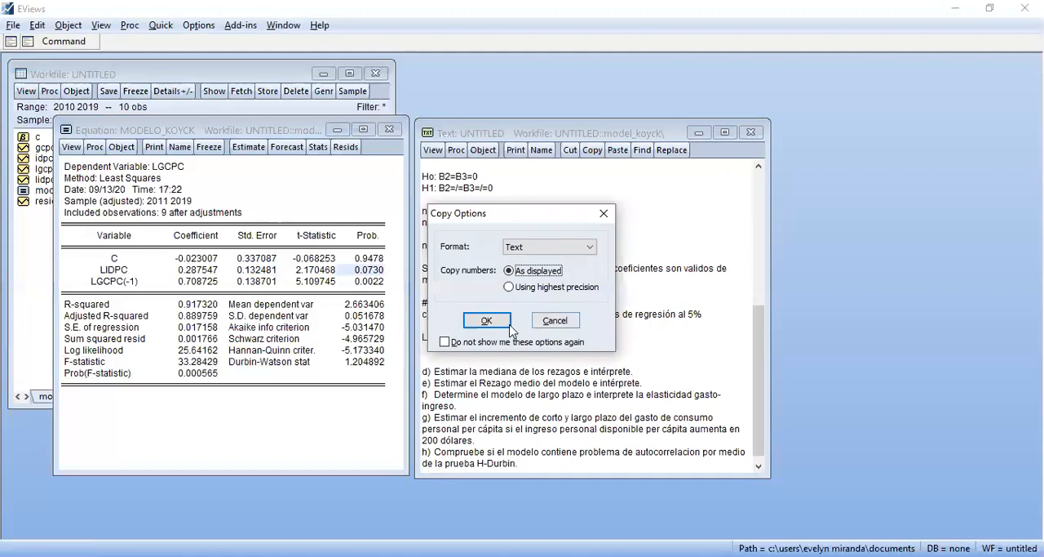
pyautogui.click(505, 326)
pyautogui.click(452, 336)
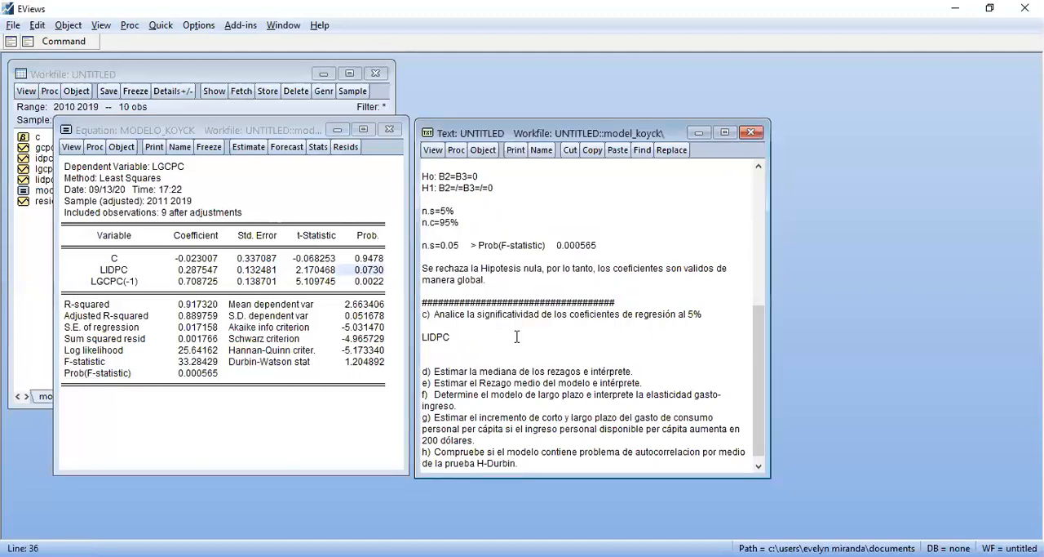
pyautogui.hotkey('ctrl', 'v')
# Insert the label "Prob(T)=" before 0.0730 in the LIDPC row
pyautogui.click(453, 337)
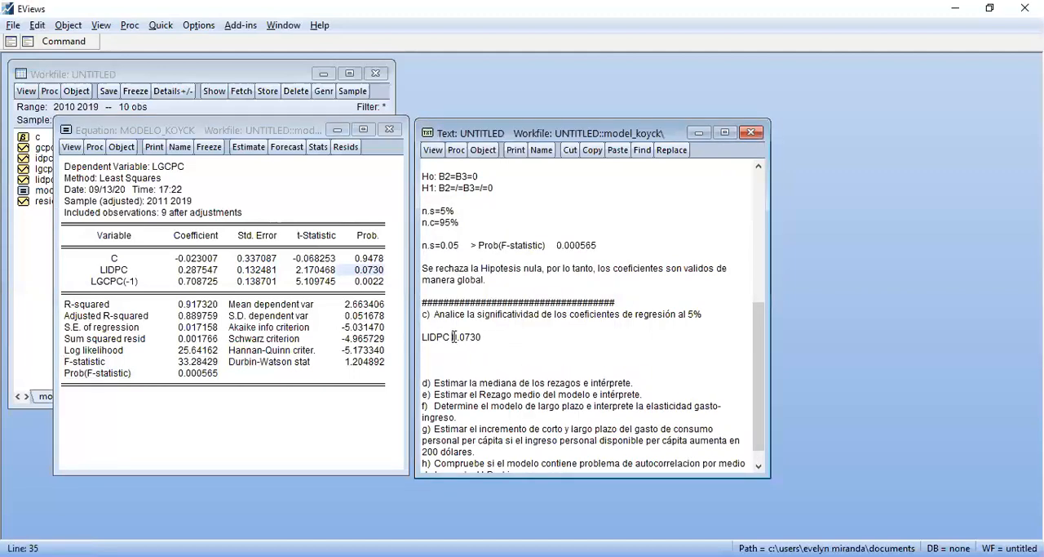
pyautogui.write('Prob')
pyautogui.write('(T(')
pyautogui.press('BackSpace')
pyautogui.press('BackSpace')
pyautogui.write(')=')
# Copy the LGCPC(-1) variable name from the equation output to a new line directly below LIDPC
pyautogui.press('End')
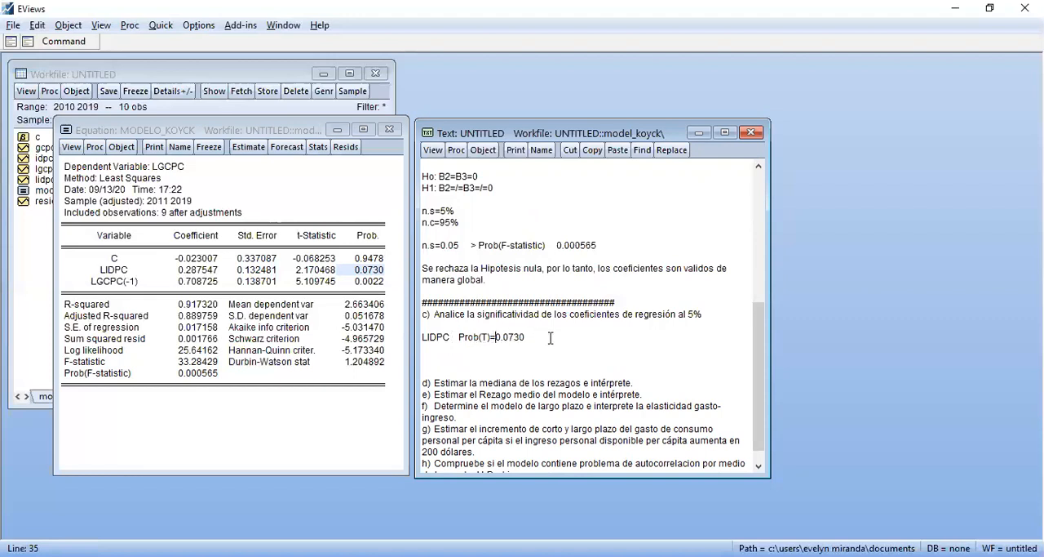
pyautogui.press('Return')
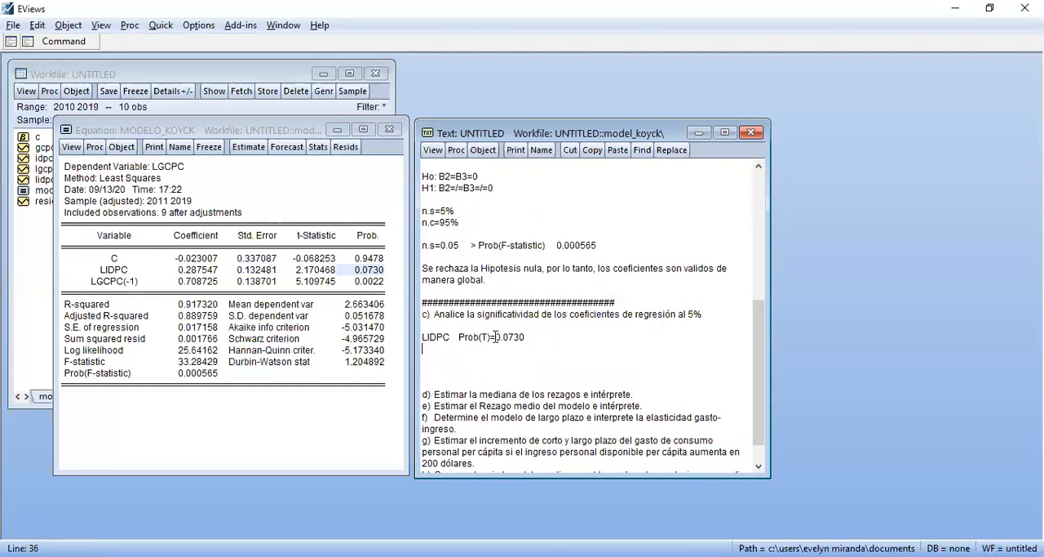
pyautogui.click(121, 286)
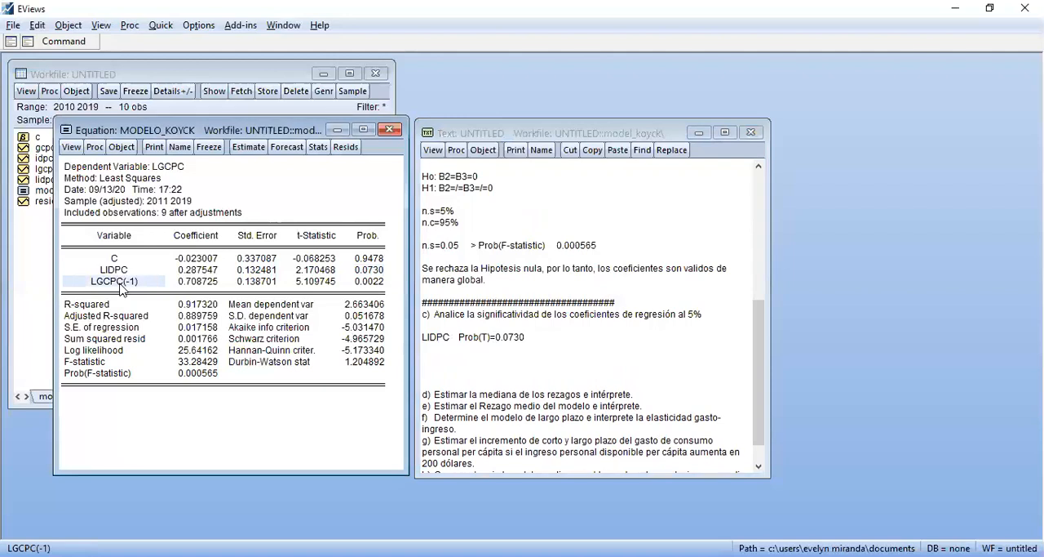
pyautogui.click(443, 351)
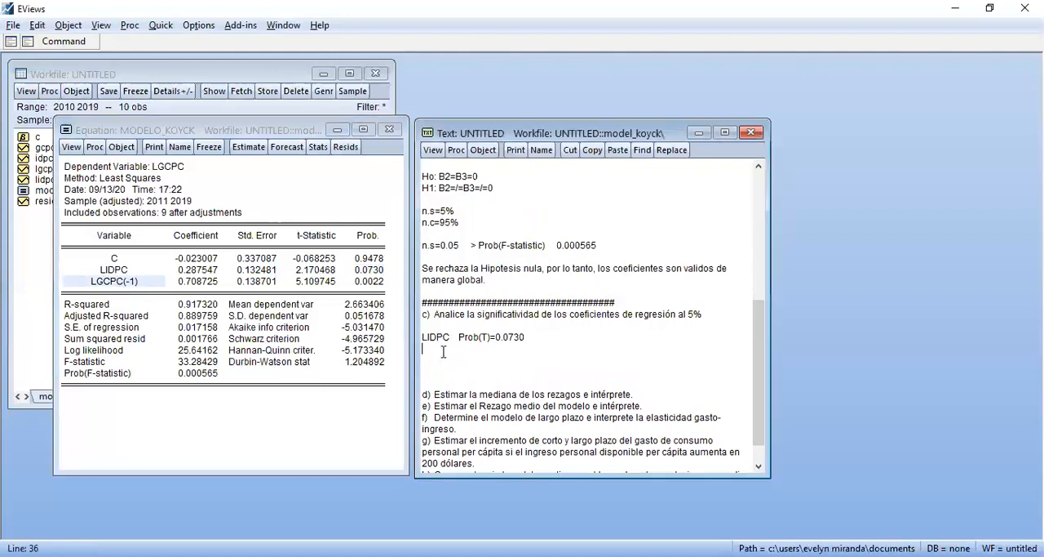
pyautogui.hotkey('ctrl', 'v')
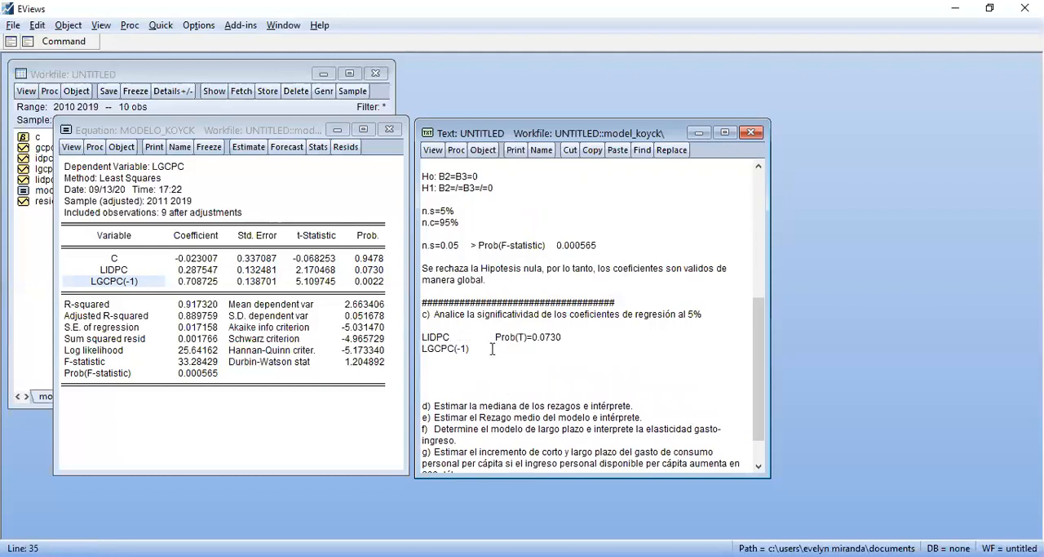
# Duplicate "Prob(T)=0.0730" from the LIDPC row into the LGCPC(-1) row, aligned beneath it
pyautogui.moveTo(496, 336); pyautogui.dragTo(567, 342)
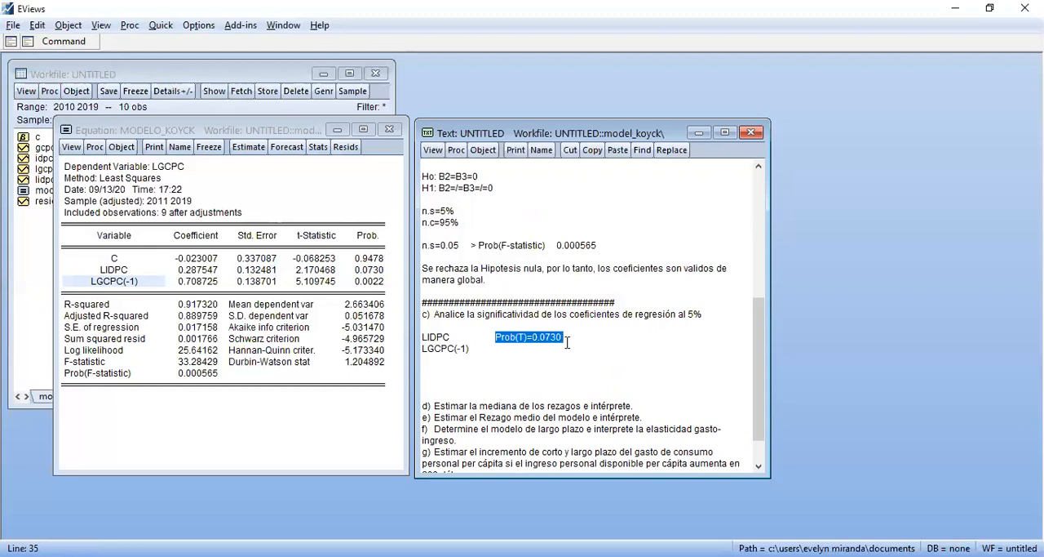
pyautogui.click(529, 351)
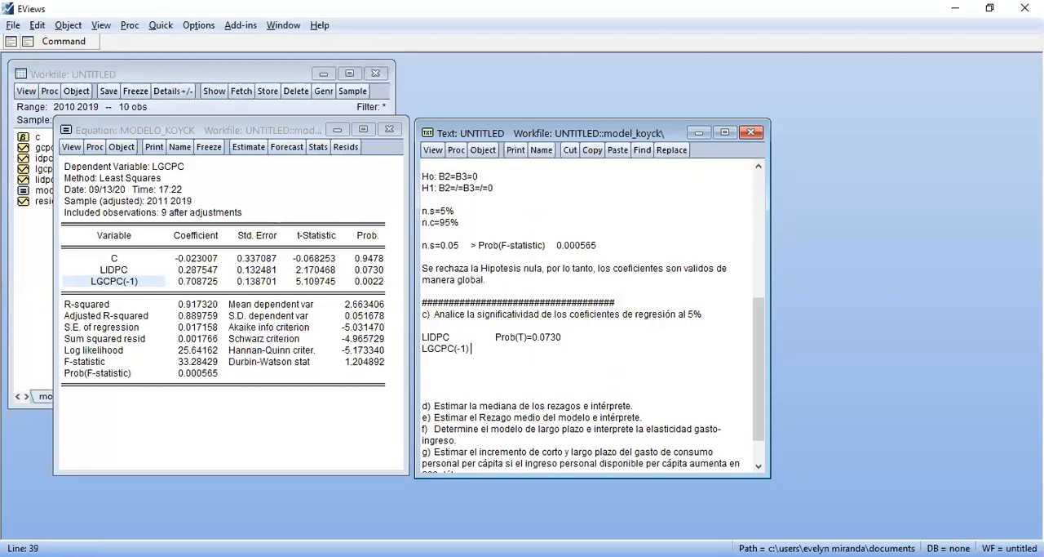
pyautogui.hotkey('ctrl', 'v')
pyautogui.press('Return')
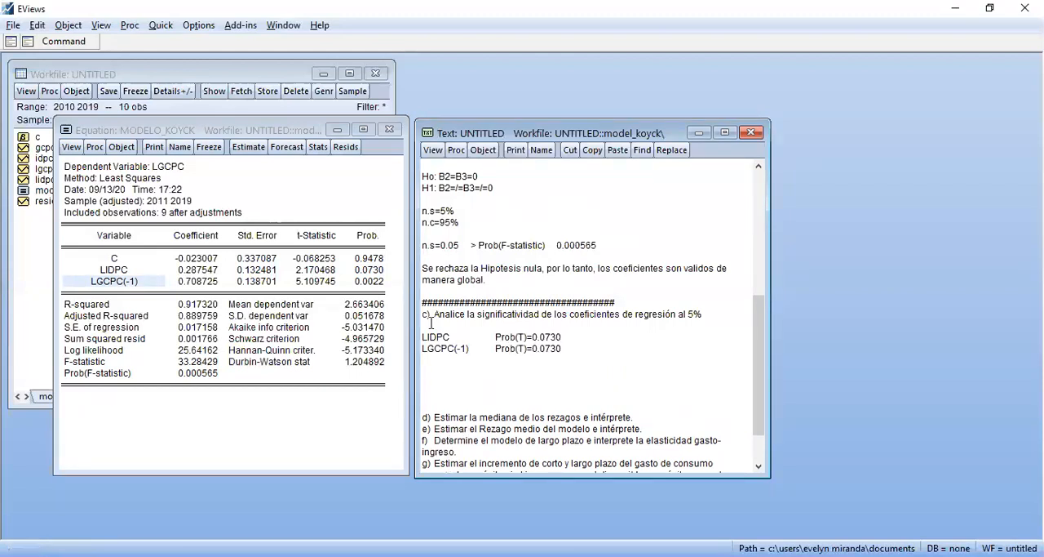
# Replace the probability in the LGCPC(-1) row with 0.0022 copied from the equation output
pyautogui.click(373, 281)
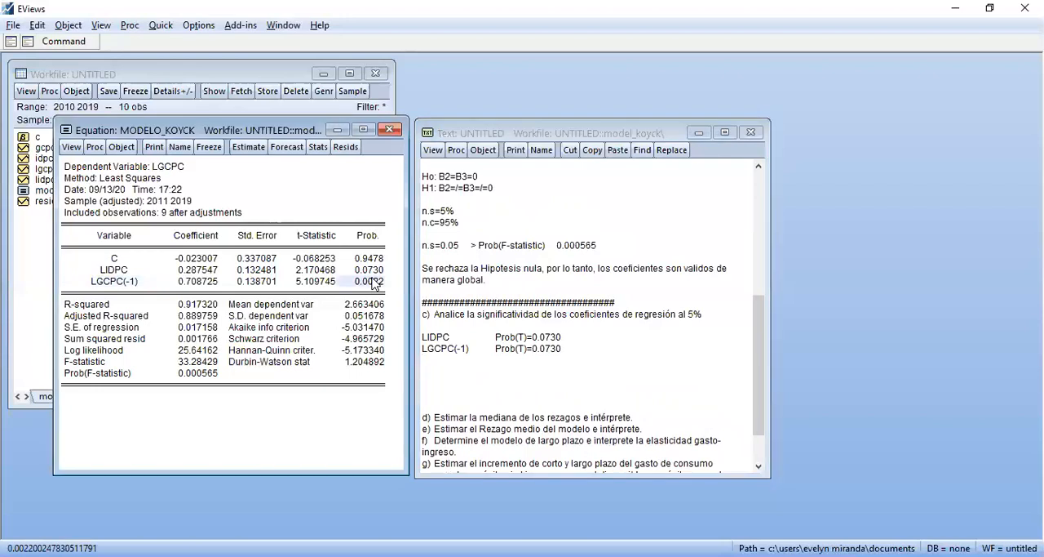
pyautogui.hotkey('ctrl', 'c')
pyautogui.click(481, 322)
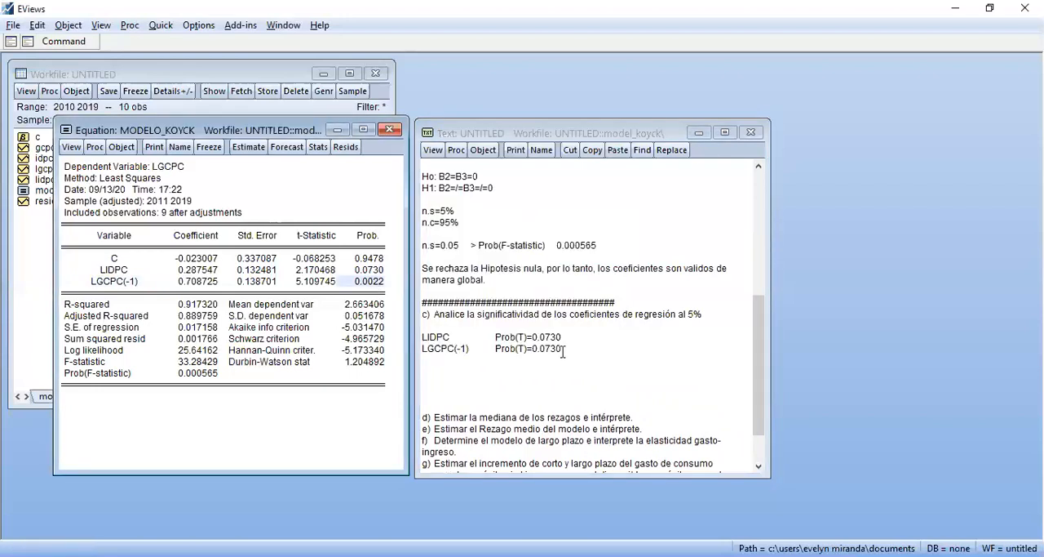
pyautogui.click(562, 351)
pyautogui.press('BackSpace')
pyautogui.press('BackSpace')
pyautogui.press('BackSpace')
pyautogui.press('BackSpace')
pyautogui.press('BackSpace')
pyautogui.press('BackSpace')
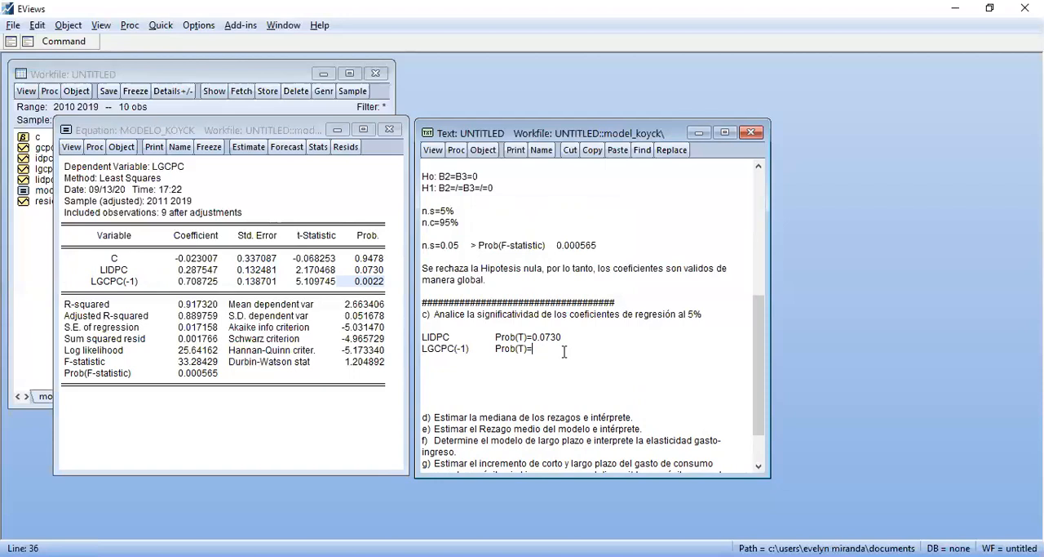
pyautogui.hotkey('ctrl', 'v')
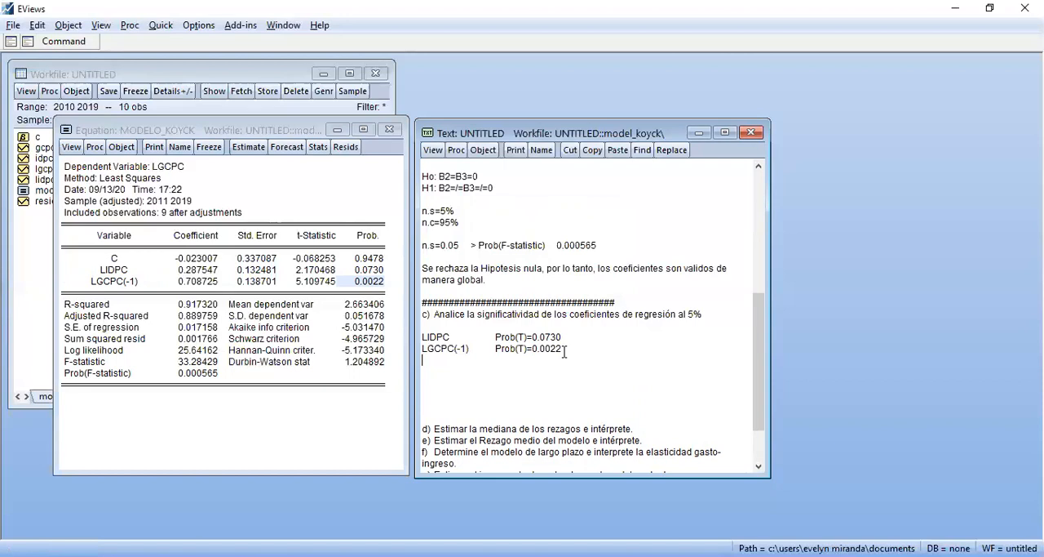
# Add a row for C with "Prob(T)=0.9478" above the LIDPC row, aligned with the other probabilities
pyautogui.press('Up')
pyautogui.press('Up')
pyautogui.press('Return')
pyautogui.press('Up')
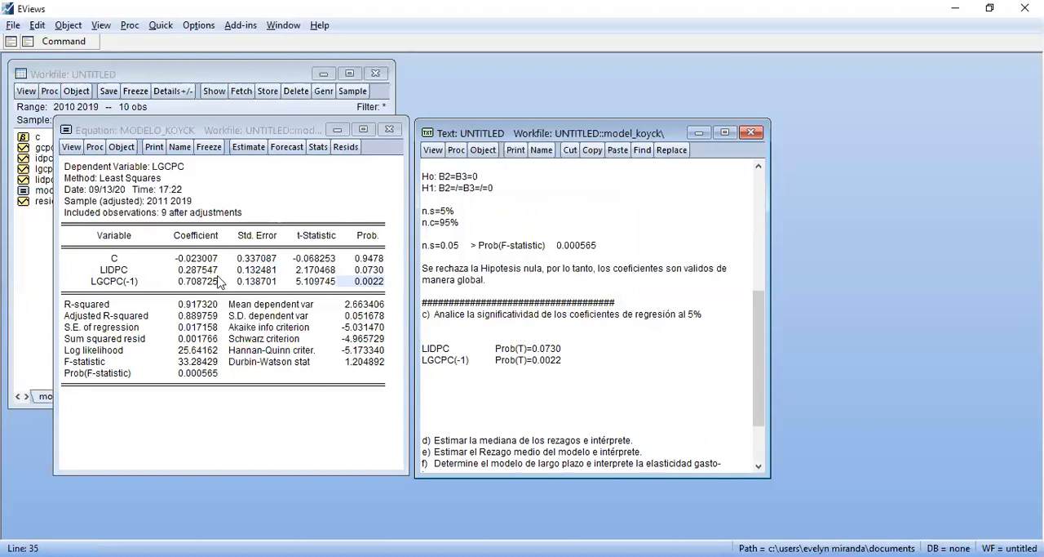
pyautogui.write('C')
pyautogui.press('Tab')
pyautogui.press('Tab')
pyautogui.press('Tab')
pyautogui.write('Prob(T)=')
pyautogui.write('0.9478')
# Write "n.s=0.05" below the LGCPC(-1) row, after a blank line
pyautogui.press('Down')
pyautogui.press('Down')
pyautogui.press('Down')
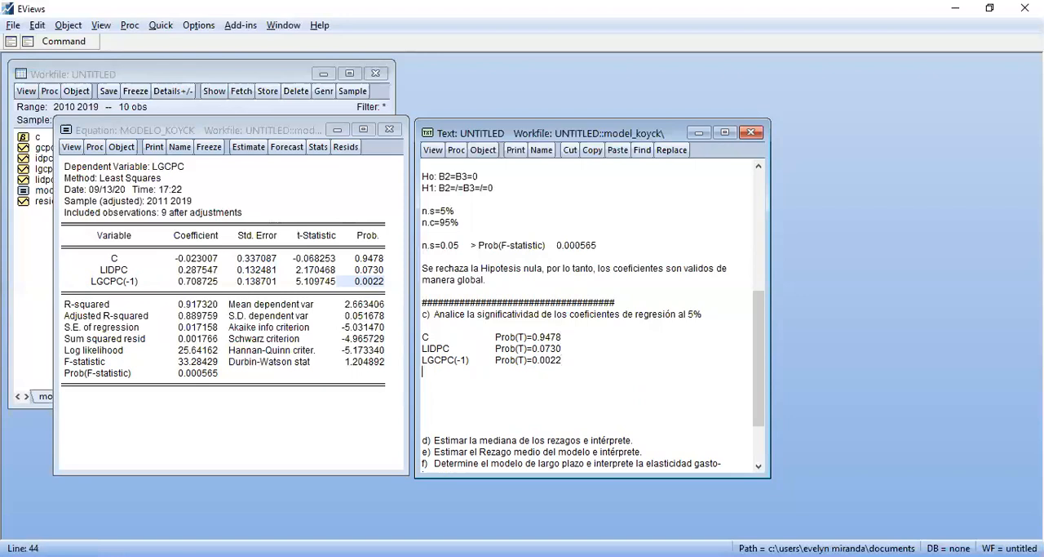
pyautogui.press('Return')
pyautogui.write('N')
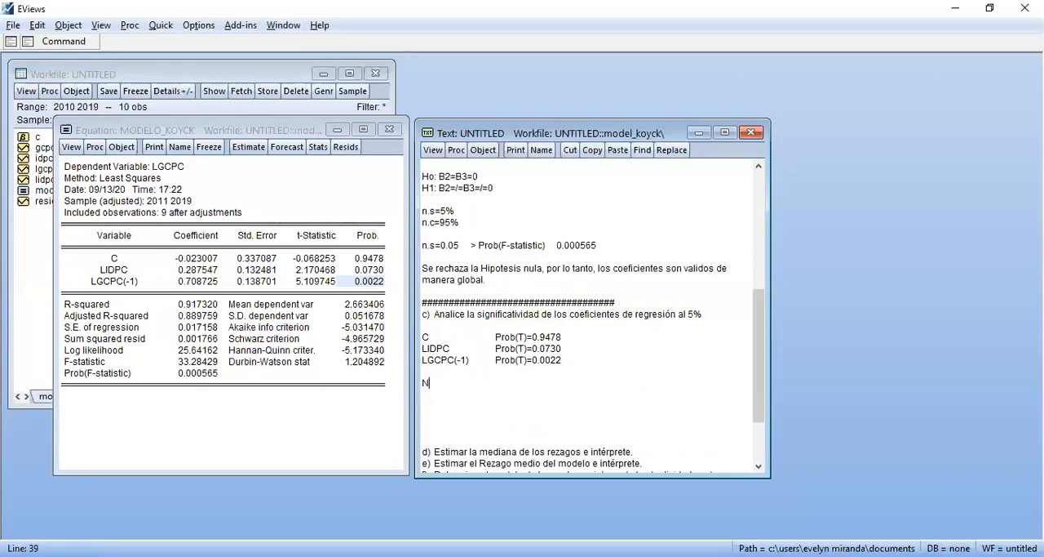
pyautogui.press('BackSpace')
pyautogui.write('n.s=0.05')
# Move the "n.s=0.05" text from below the coefficient rows to the end of the C row
pyautogui.click(560, 341)
pyautogui.moveTo(421, 383); pyautogui.dragTo(471, 385)
pyautogui.press('BackSpace')
pyautogui.click(576, 333)
pyautogui.press('Tab')
pyautogui.hotkey('ctrl', 'v')
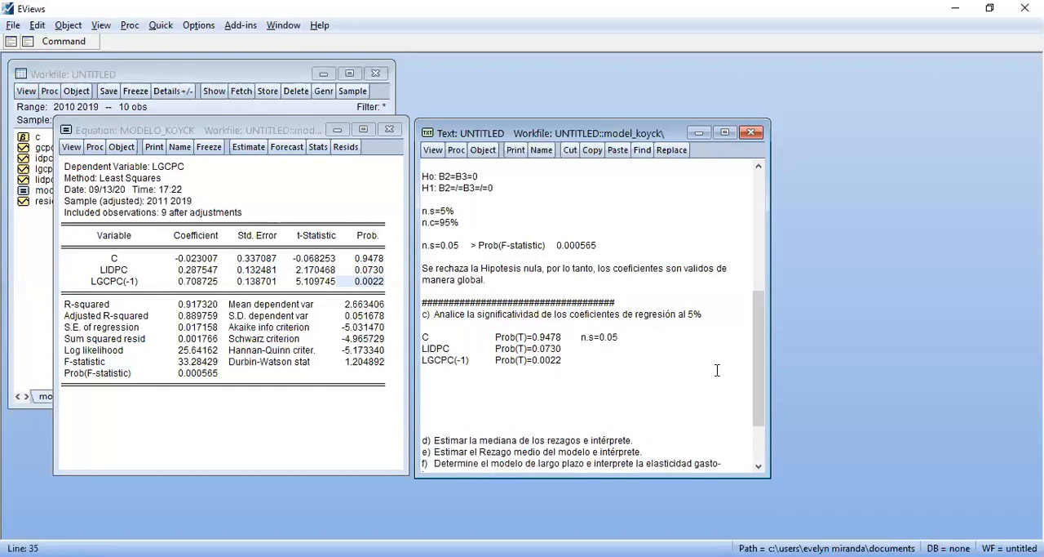
# Add the comparison sign ">" after the probabilities of C and LIDPC, and "<" after that of LGCPC(-1)
pyautogui.click(584, 349)
pyautogui.click(576, 338)
pyautogui.write('>')
pyautogui.press('Down')
pyautogui.press('alt')
pyautogui.press('Right')
pyautogui.press('Escape')
pyautogui.write('>')
pyautogui.press('Down')
pyautogui.press('Tab')
pyautogui.write('<')
# Copy "n.s=0.05" from the C row to the ends of the LIDPC and LGCPC(-1) rows
pyautogui.moveTo(582, 340); pyautogui.dragTo(618, 344)
pyautogui.click(580, 349)
pyautogui.hotkey('ctrl', 'v')
pyautogui.press('Down')
pyautogui.press('Tab')
pyautogui.hotkey('ctrl', 'v')
# Write the conclusion "no se rechaza la H0" at the end of the C row
pyautogui.click(669, 339)
pyautogui.write('no se rechaza la H0')
pyautogui.press('Down')
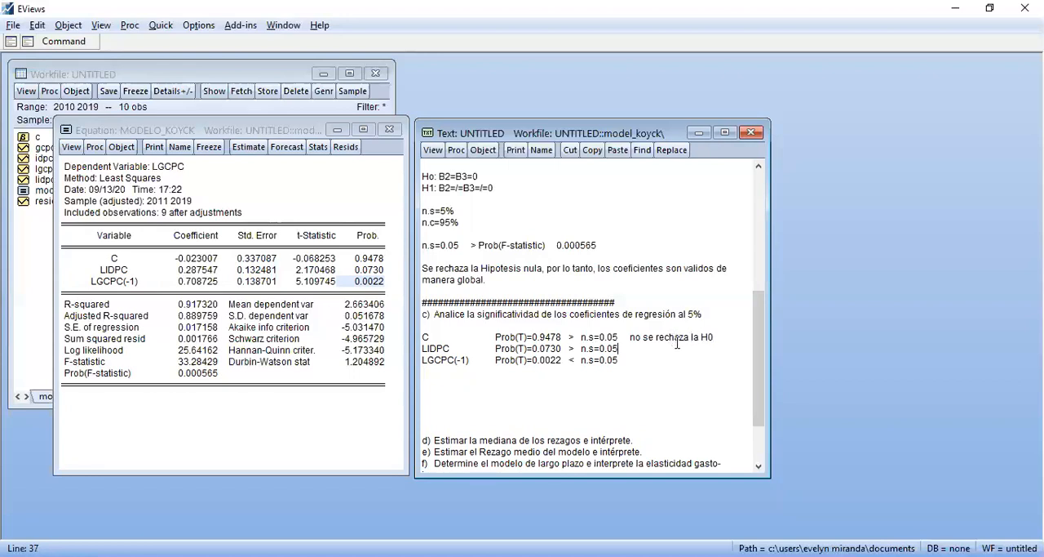
# Copy "no se rechaza la H0" to the ends of the LIDPC and LGCPC(-1) rows
pyautogui.moveTo(630, 337); pyautogui.dragTo(715, 338)
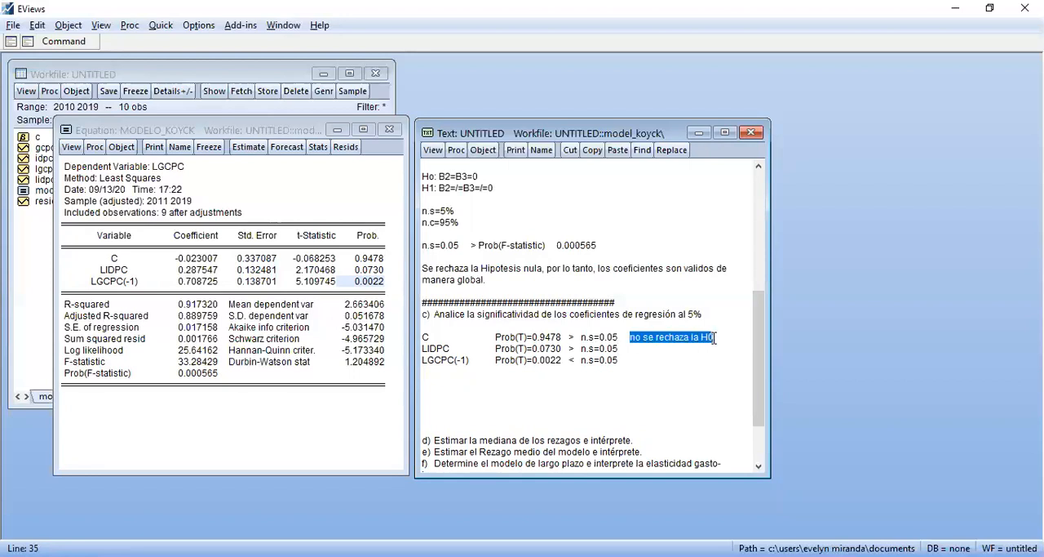
pyautogui.click(645, 349)
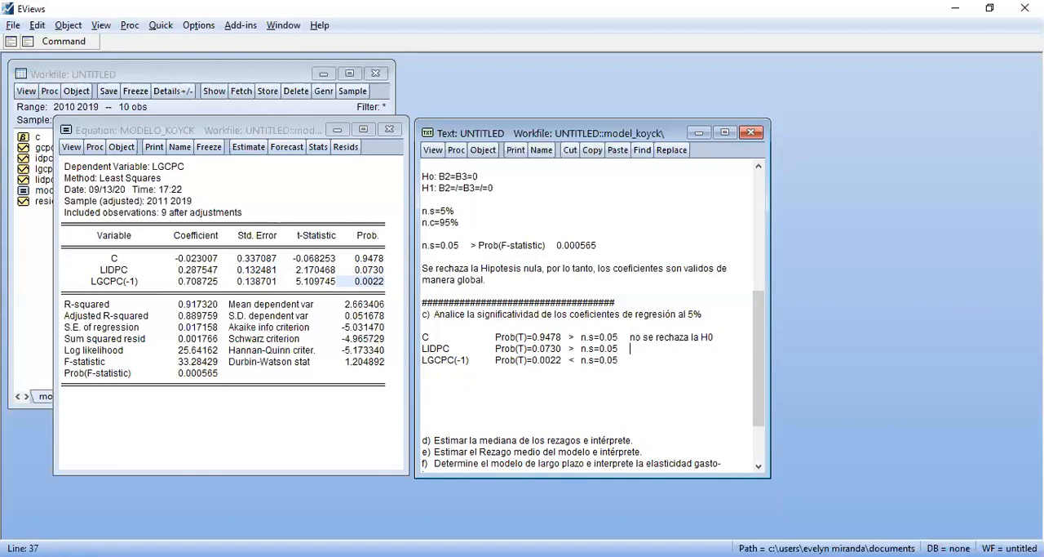
pyautogui.hotkey('ctrl', 'v')
pyautogui.click(630, 363)
pyautogui.hotkey('ctrl', 'v')
# Change the LGCPC(-1) row's conclusion to "se rechaza la H0" by removing the word "no"
pyautogui.click(644, 363)
pyautogui.press('BackSpace')
pyautogui.press('BackSpace')
pyautogui.press('BackSpace')
# Write the null hypothesis "H0: Bo=0" between the item c heading and the C row, set off by blank lines
pyautogui.press('Up')
pyautogui.press('Up')
pyautogui.press('Up')
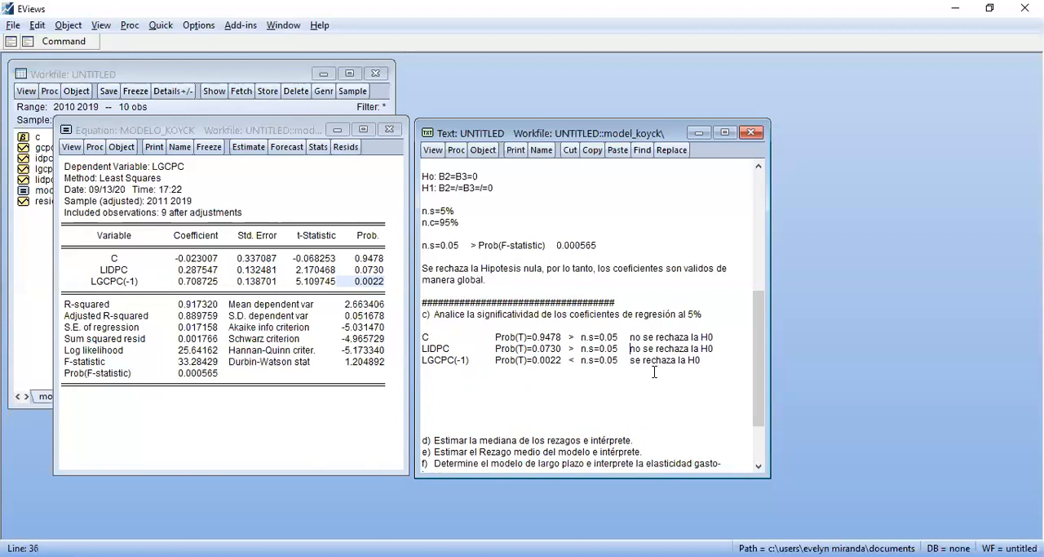
pyautogui.press('Return')
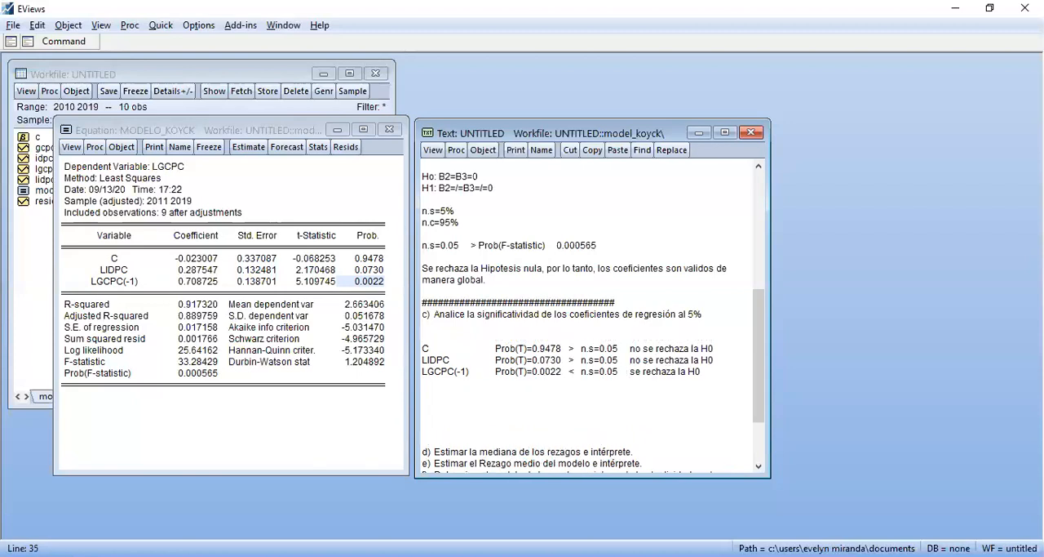
pyautogui.press('Return')
pyautogui.write('H0')
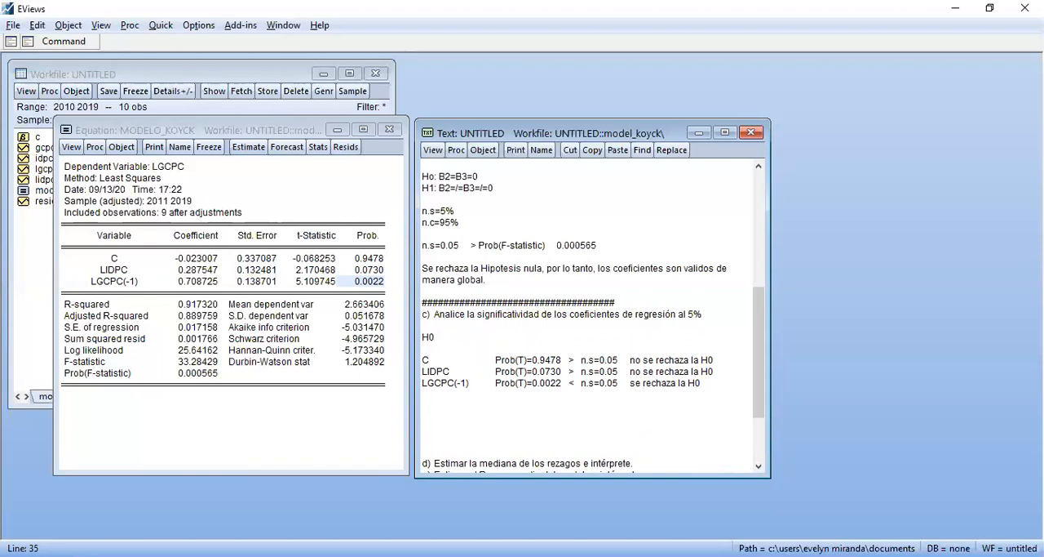
pyautogui.write(': B0')
pyautogui.press('BackSpace')
pyautogui.write('o=0')
# Add the alternative hypothesis "H1: Bo=/=0" directly below the null hypothesis of item c
pyautogui.press('Return')
pyautogui.write('H')
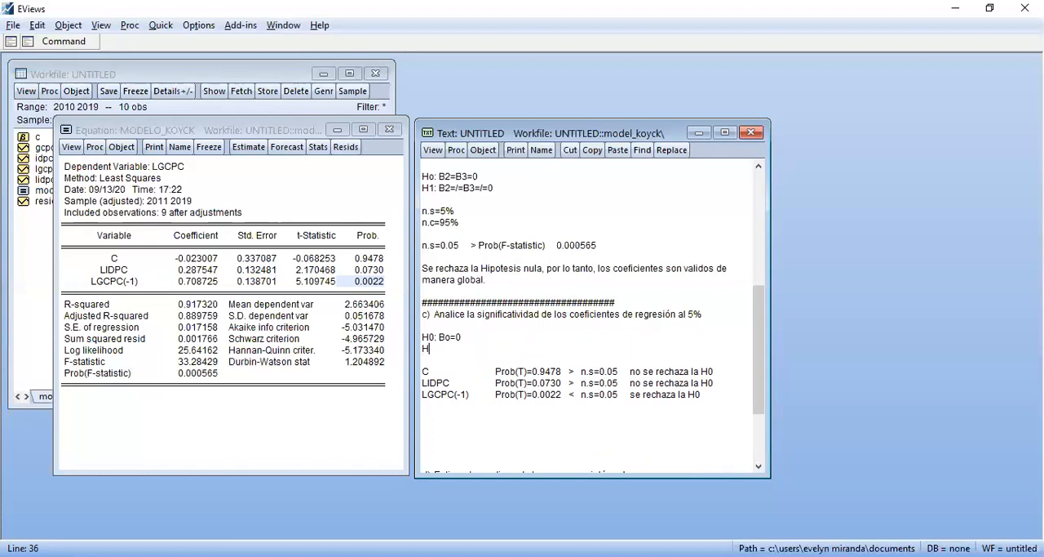
pyautogui.write('1: Bo=/=0')
pyautogui.press('Return')
pyautogui.press('BackSpace')
pyautogui.moveTo(461, 336); pyautogui.dragTo(423, 336)
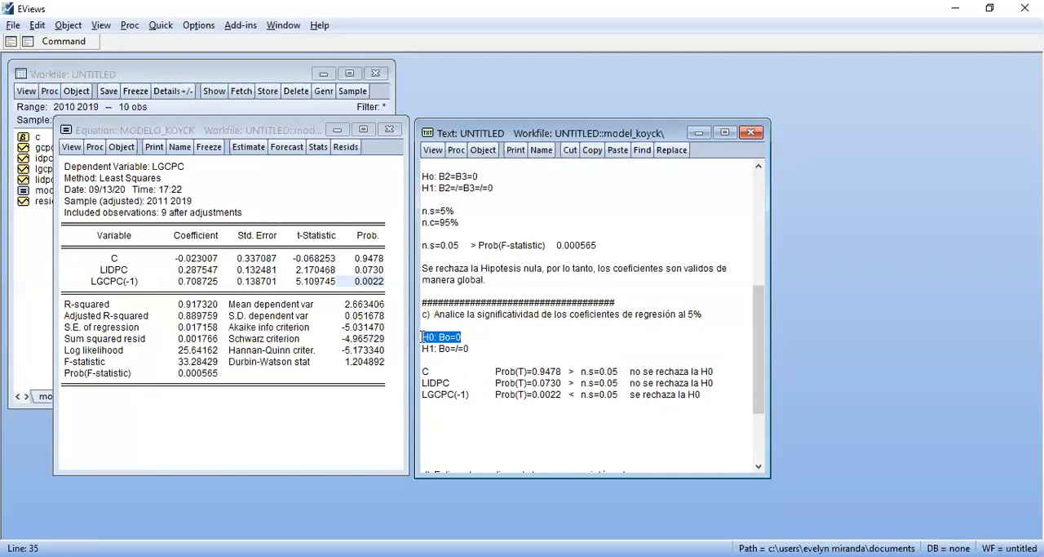
pyautogui.click(499, 378)
pyautogui.moveTo(424, 372); pyautogui.dragTo(558, 371)
pyautogui.moveTo(438, 383); pyautogui.dragTo(570, 383)
# Write "el intercepto y el lidpc no son validos en el modelo de manera individual al 5% de significancia." below item c's coefficient rows
pyautogui.click(631, 420)
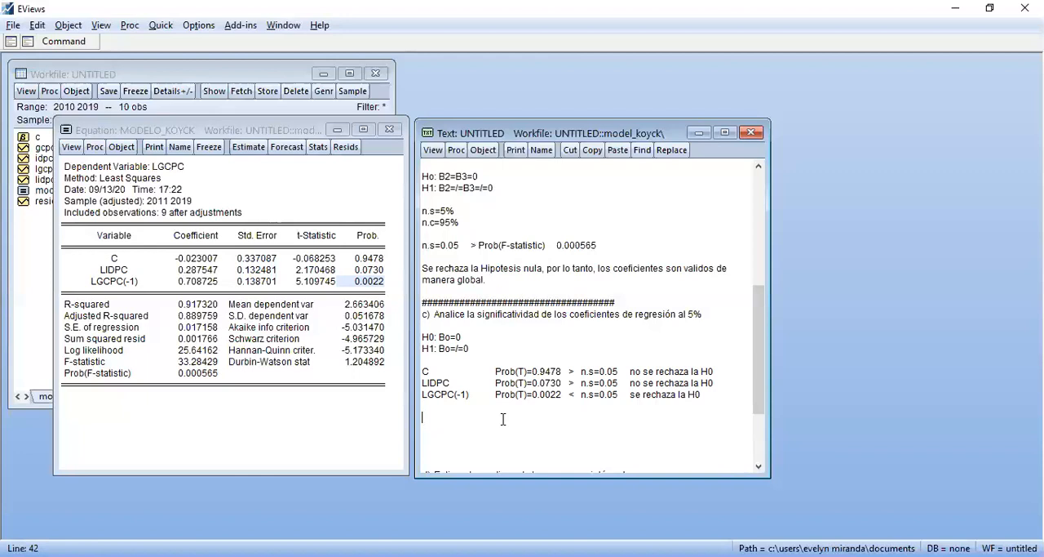
pyautogui.write('el intercepto y el lidpc')
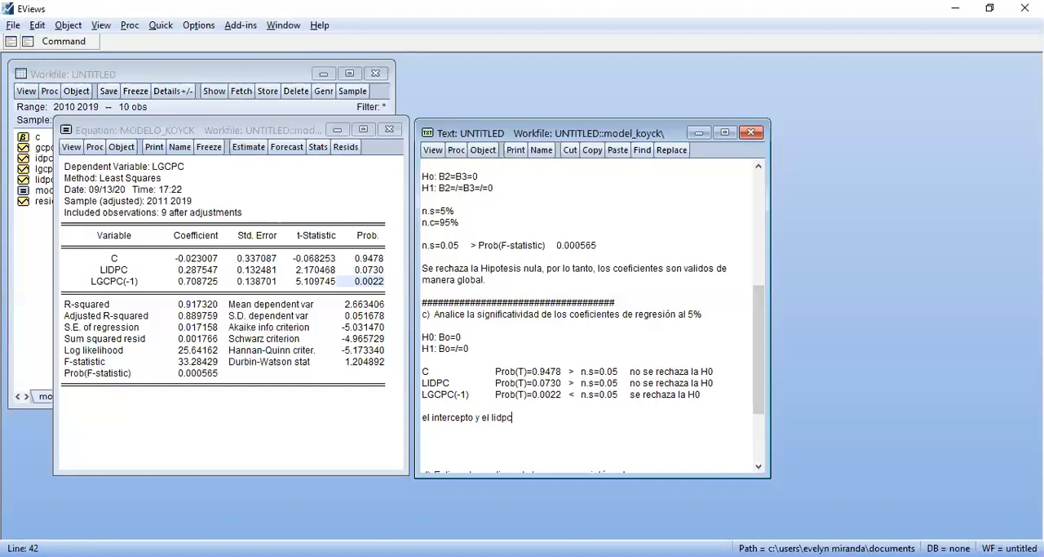
pyautogui.write(' no son validos en el modelo de manera ')
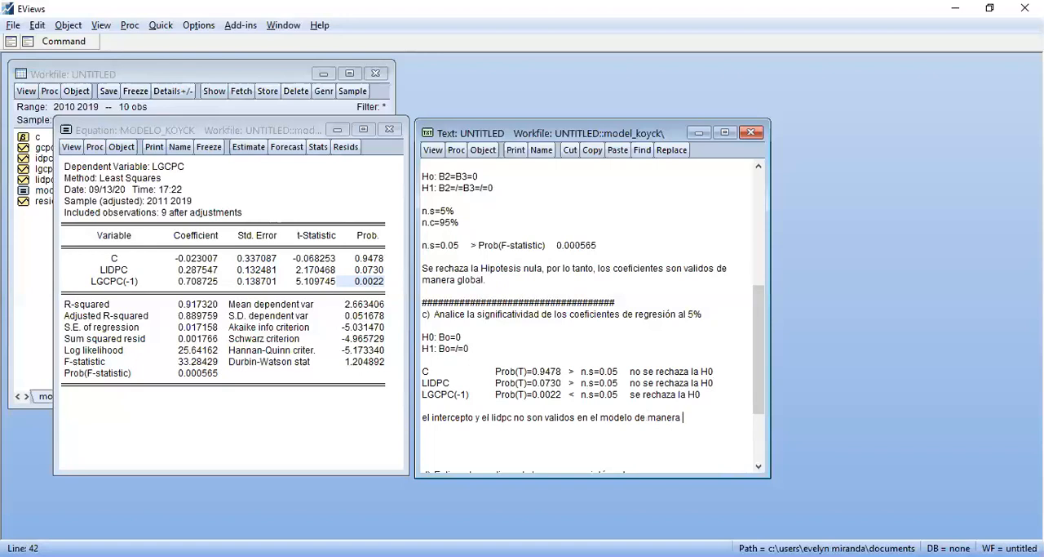
pyautogui.write('individual al 5% de signid')
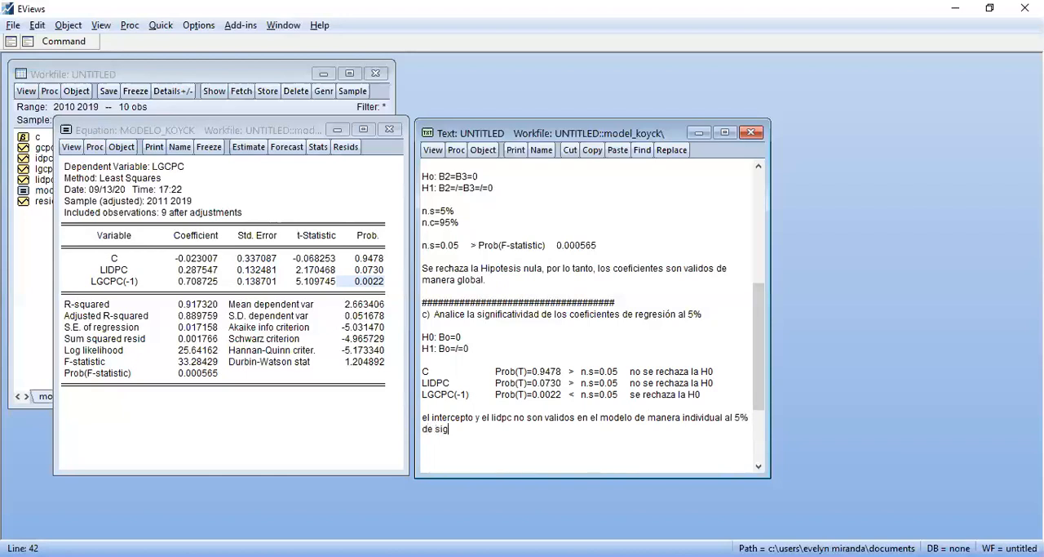
pyautogui.press('BackSpace')
pyautogui.write('ficancia')
# Remove the surplus blank lines above item d and add a separator line of # characters directly over its heading
pyautogui.press('Down')
pyautogui.press('Down')
pyautogui.press('Down')
pyautogui.press('Down')
pyautogui.press('Down')
pyautogui.press('Down')
pyautogui.press('Down')
pyautogui.press('Up')
pyautogui.press('Up')
pyautogui.press('BackSpace')
pyautogui.press('BackSpace')
pyautogui.press('BackSpace')
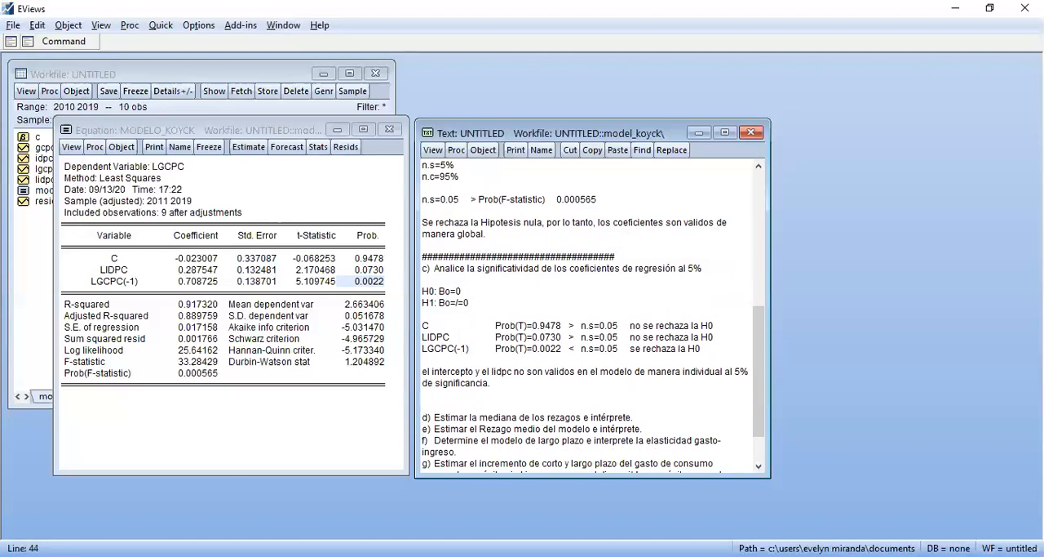
pyautogui.write('########################')
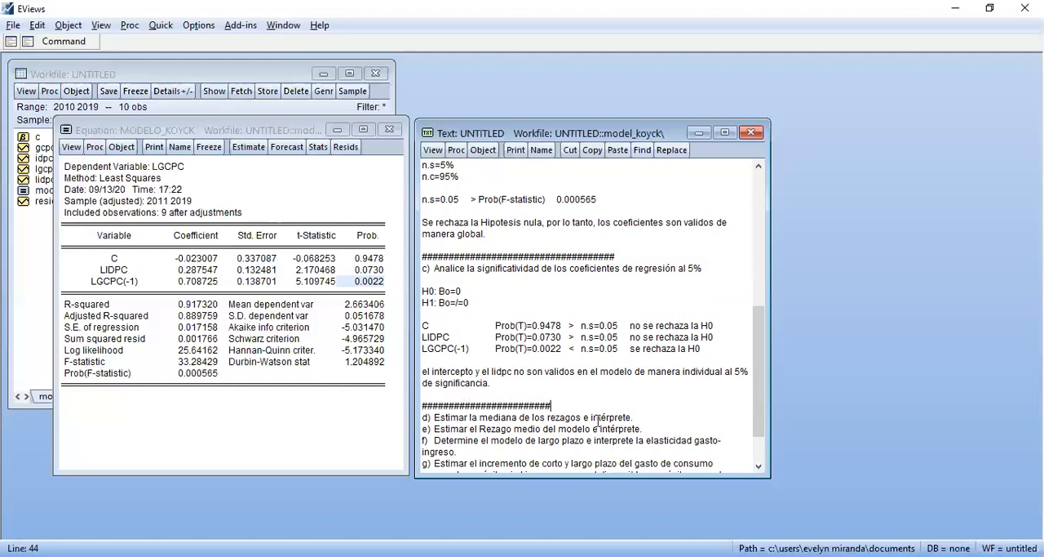
# Lengthen the separator above item d by four # characters and insert blank lines between the headings of items d and e
pyautogui.click(651, 417)
pyautogui.write('####')
pyautogui.press('Return')
pyautogui.press('Return')
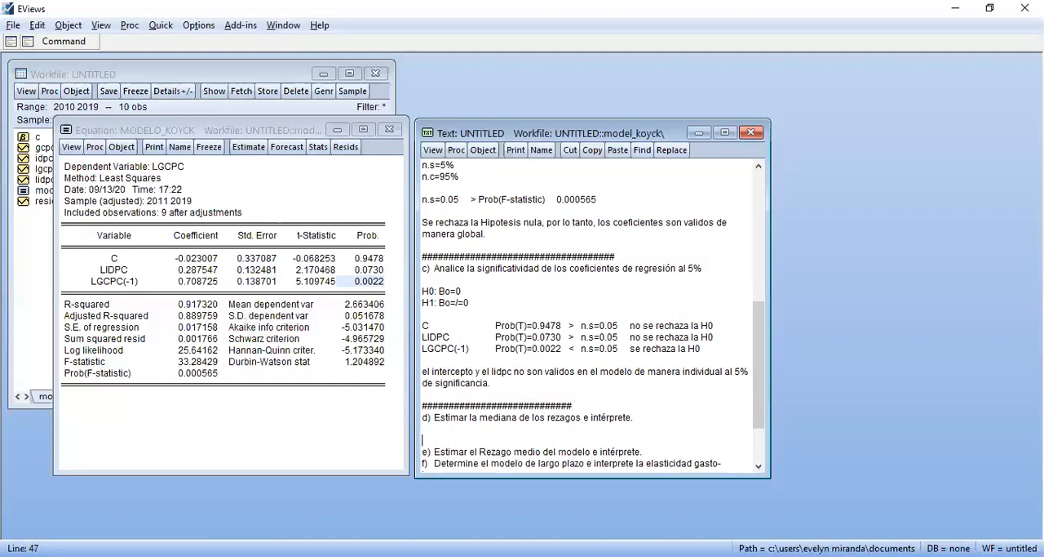
pyautogui.press('Down')
pyautogui.press('Down')
pyautogui.press('Down')
pyautogui.press('Down')
pyautogui.press('Down')
pyautogui.press('Down')
pyautogui.press('Down')
pyautogui.press('Down')
pyautogui.press('Down')
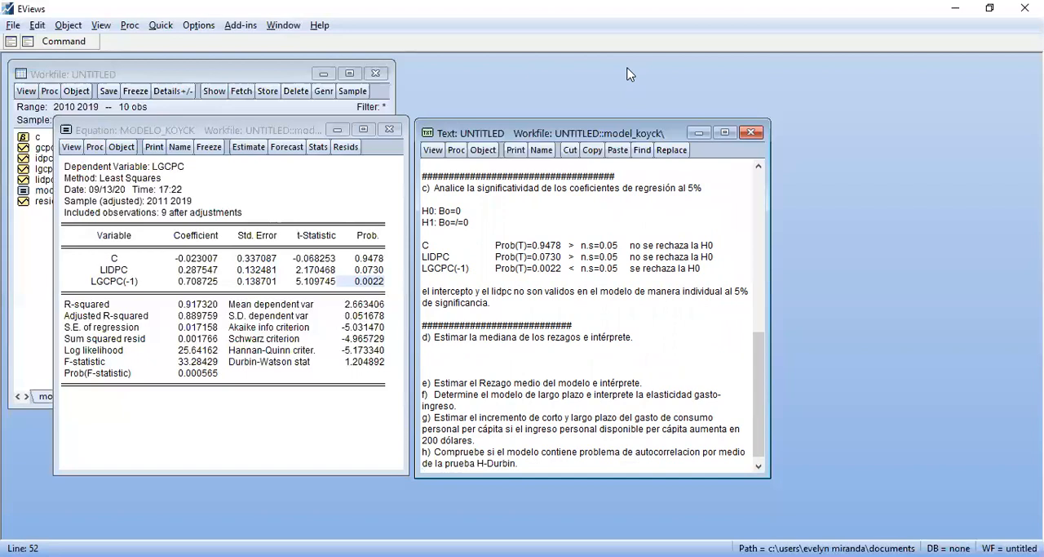
# Switch to the econometrics formula sheet in Adobe Acrobat Reader and look through the Koyck model formulas from the lag median onward
pyautogui.hotkey('alt', 'Tab')
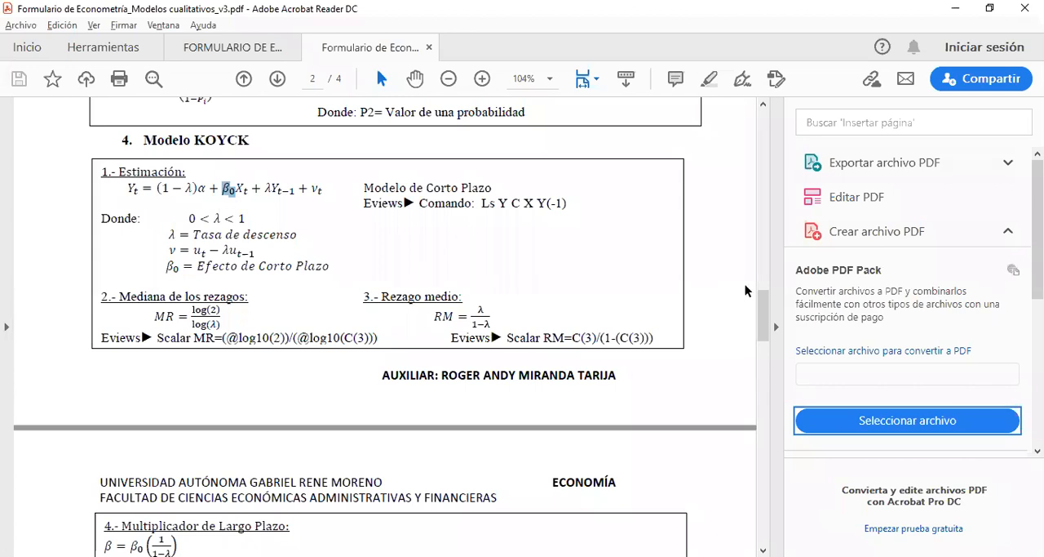
pyautogui.moveTo(762, 319); pyautogui.dragTo(765, 331)
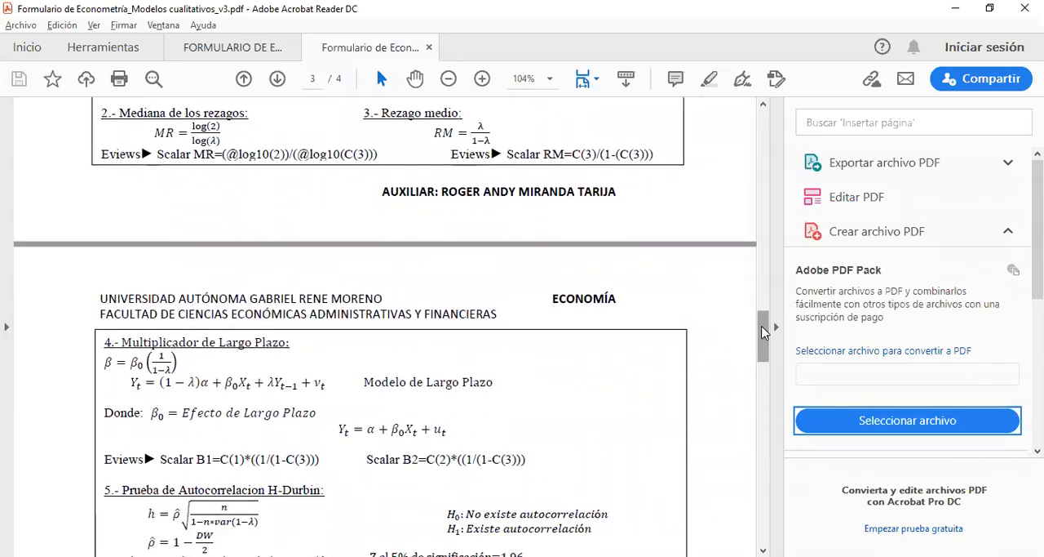
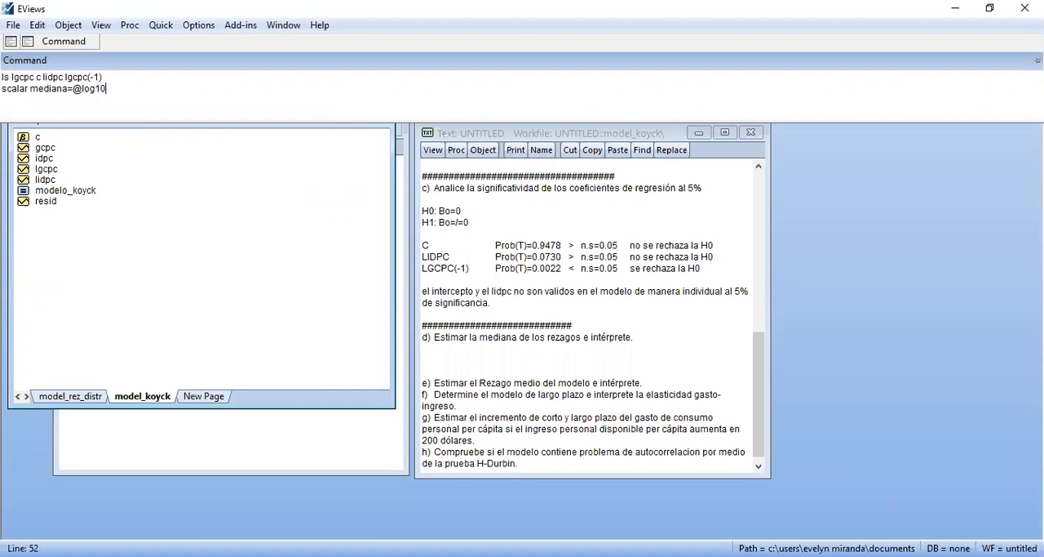
pyautogui.write(')/log')
pyautogui.press('BackSpace')
pyautogui.press('BackSpace')
pyautogui.press('BackSpace')
pyautogui.press('BackSpace')
pyautogui.write('@log10(')
# Open the coefficient vector c beside the MODELO_KOYCK equation output and check which row holds the LGCPC(-1) coefficient
pyautogui.click(482, 214)
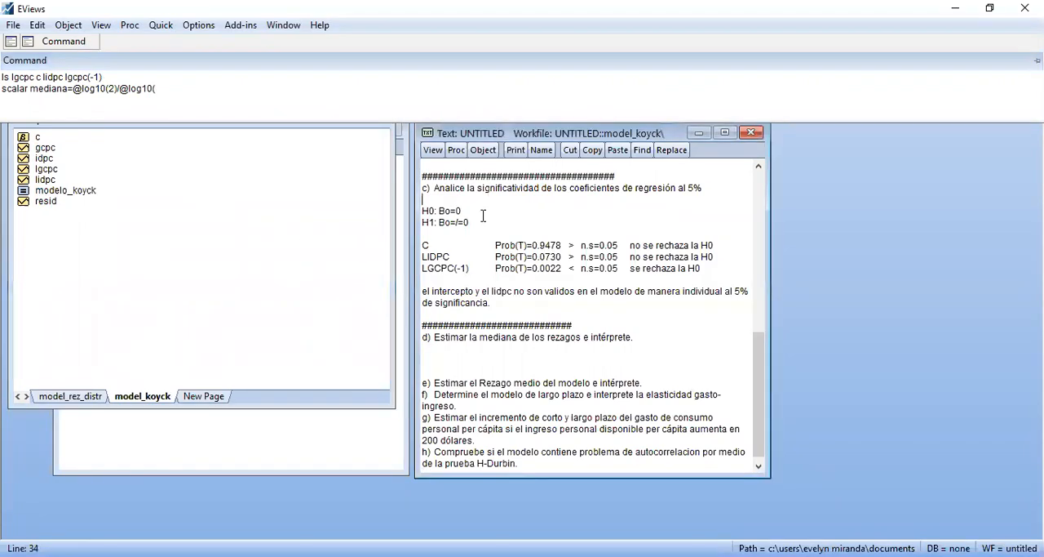
pyautogui.click(357, 427)
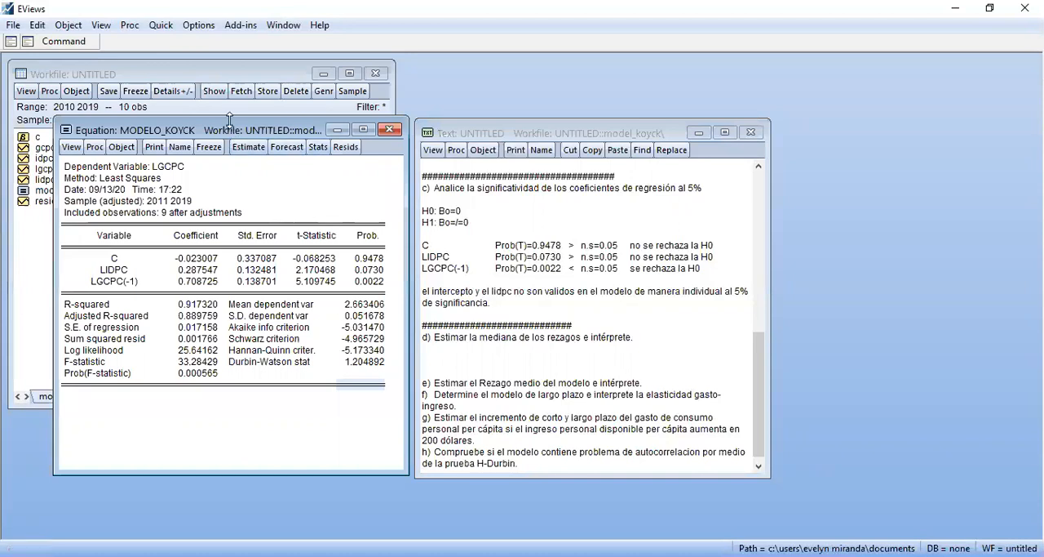
pyautogui.moveTo(230, 134); pyautogui.dragTo(597, 128)
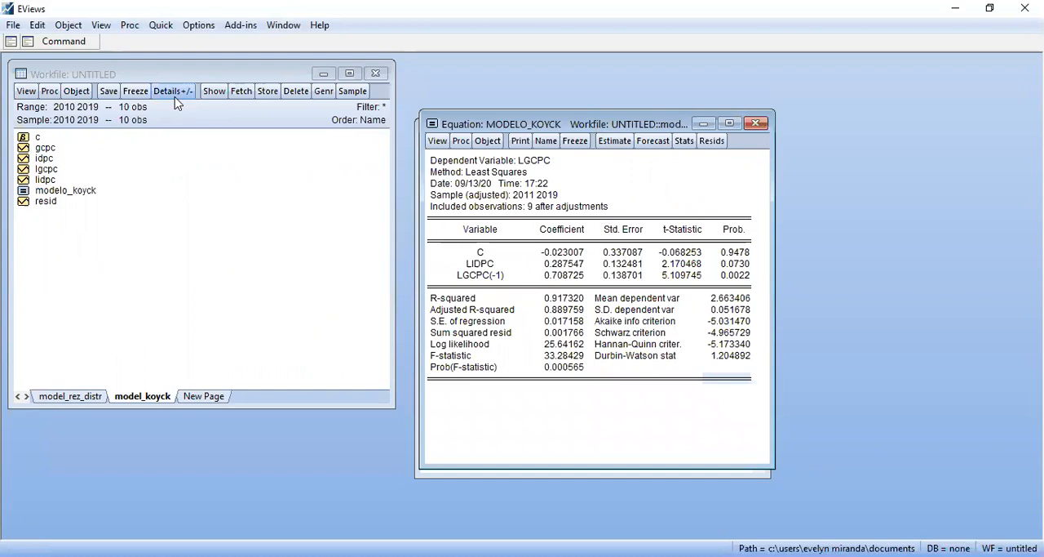
pyautogui.doubleClick(40, 137)
pyautogui.moveTo(549, 180); pyautogui.dragTo(164, 137)
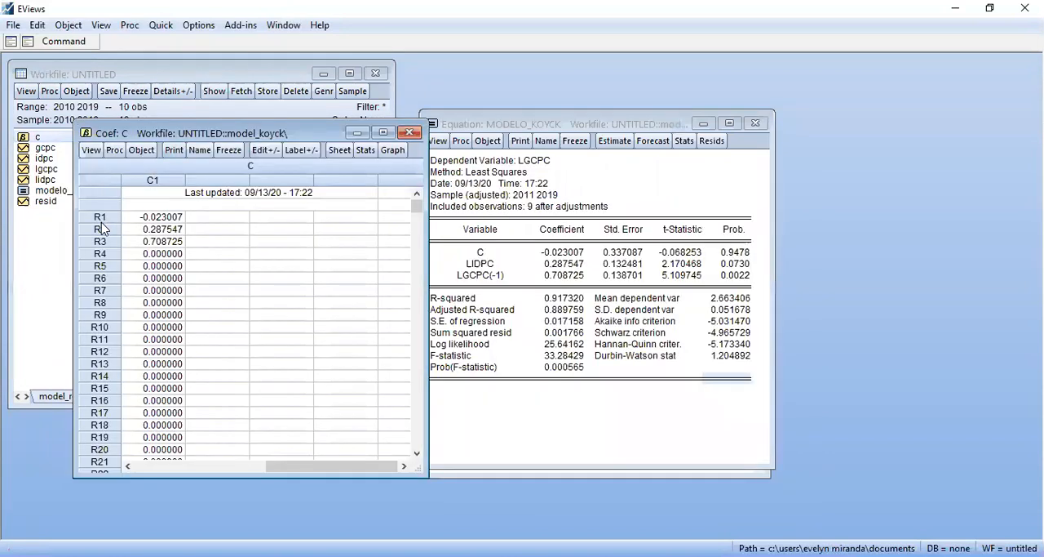
pyautogui.click(149, 241)
# Complete the mediana command with "c(3))" as the denominator's argument and run it
pyautogui.click(72, 41)
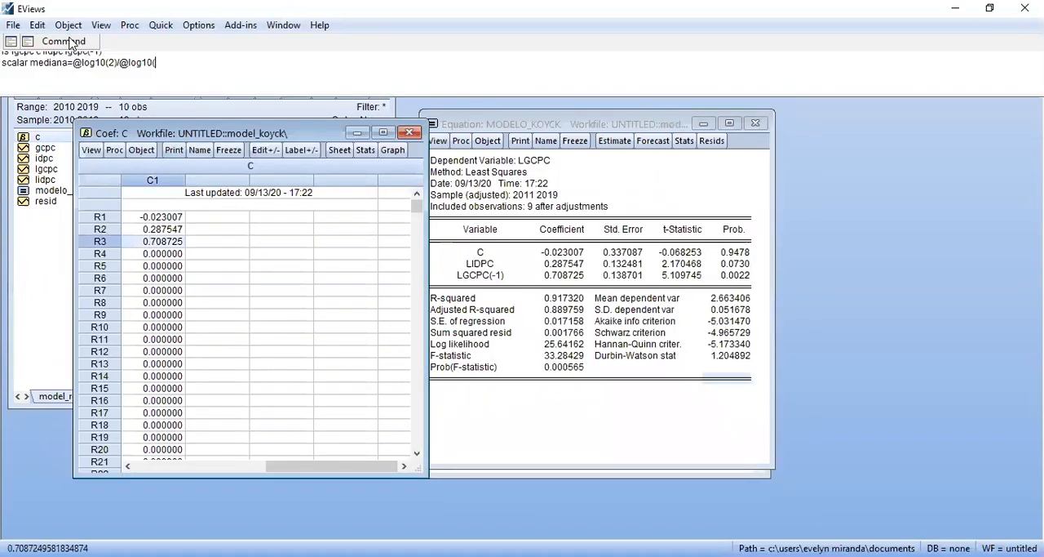
pyautogui.write('c(3))')
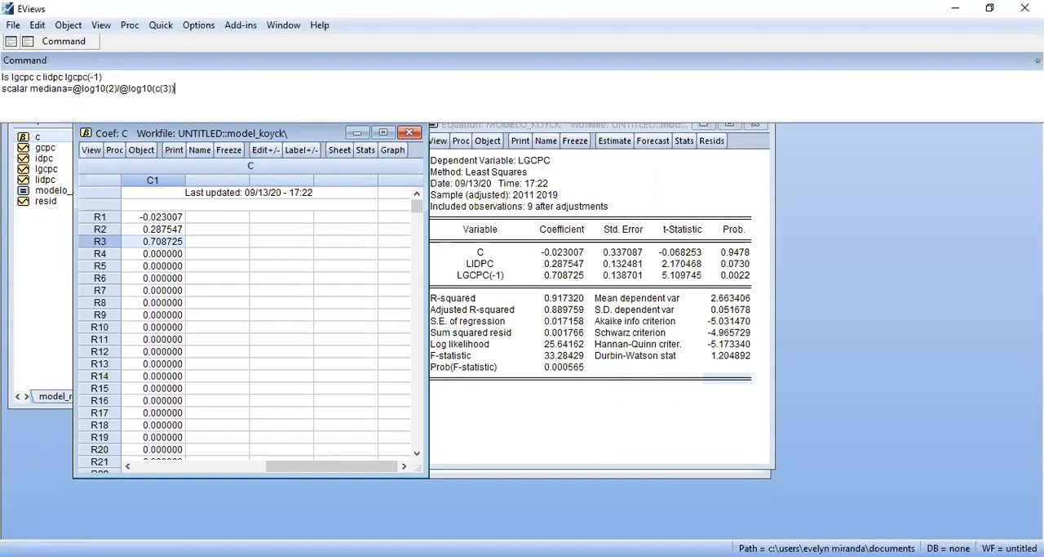
pyautogui.press('Return')
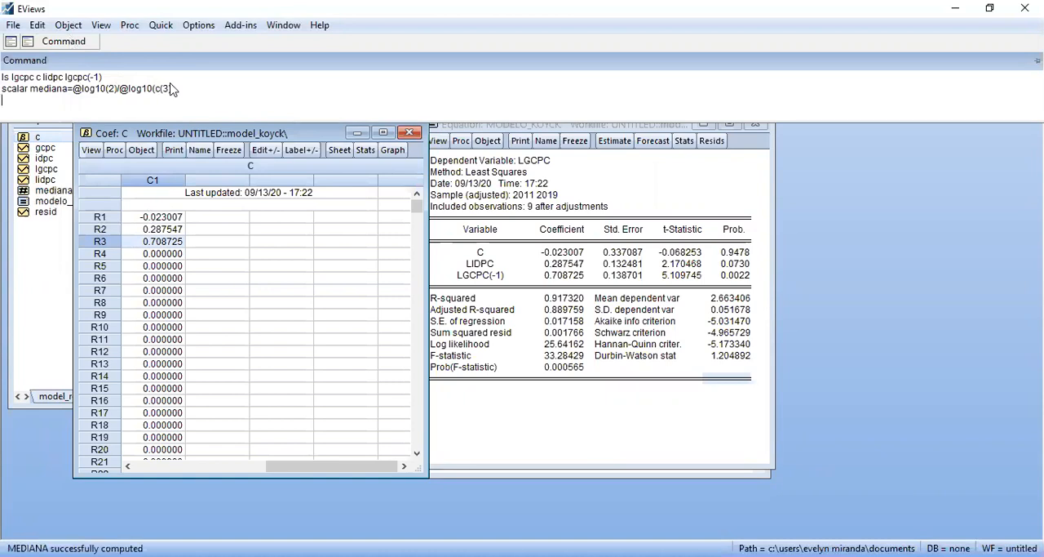
# Open the mediana scalar and copy its value as text using the highest precision
pyautogui.click(45, 192)
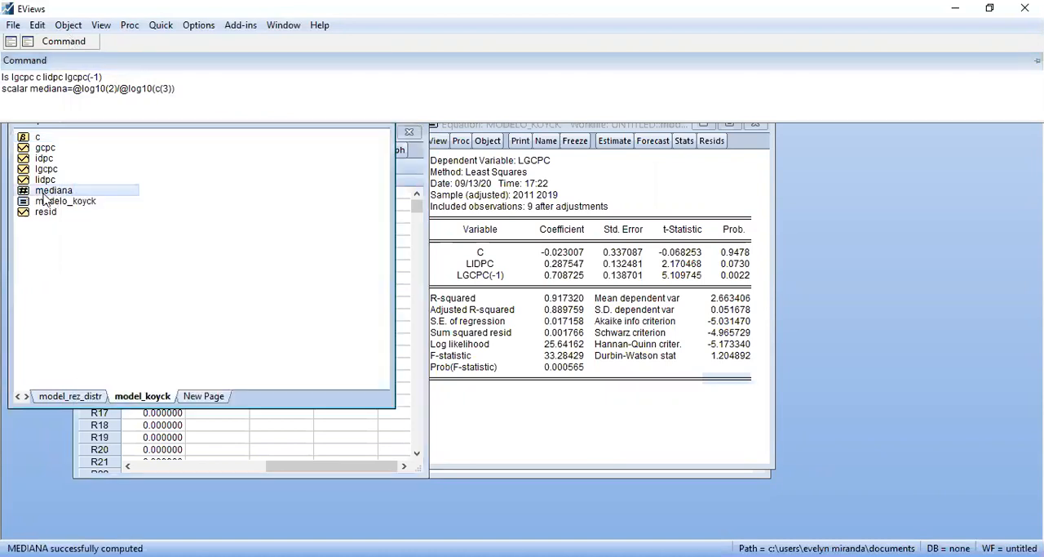
pyautogui.doubleClick(70, 192)
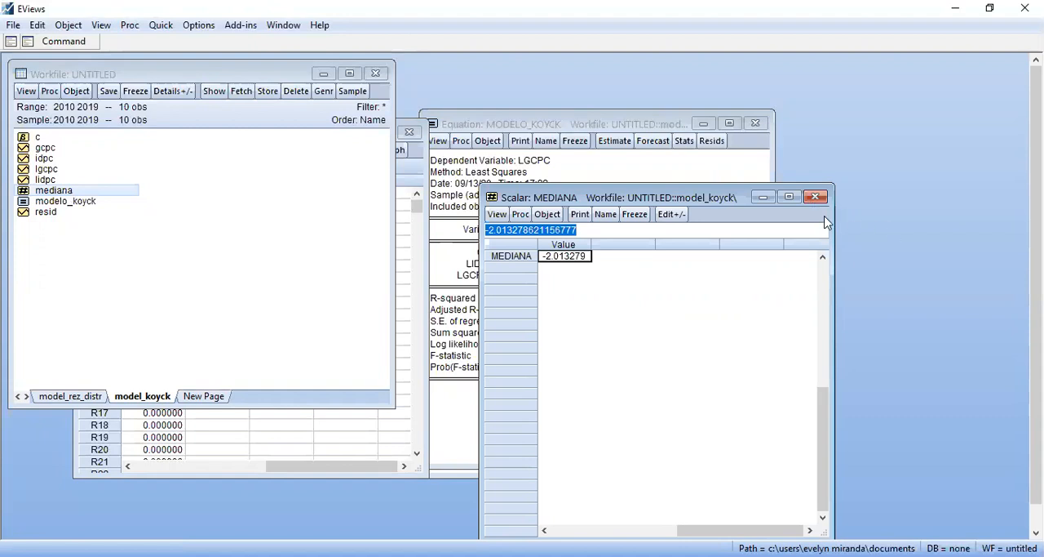
pyautogui.hotkey('ctrl', 'c')
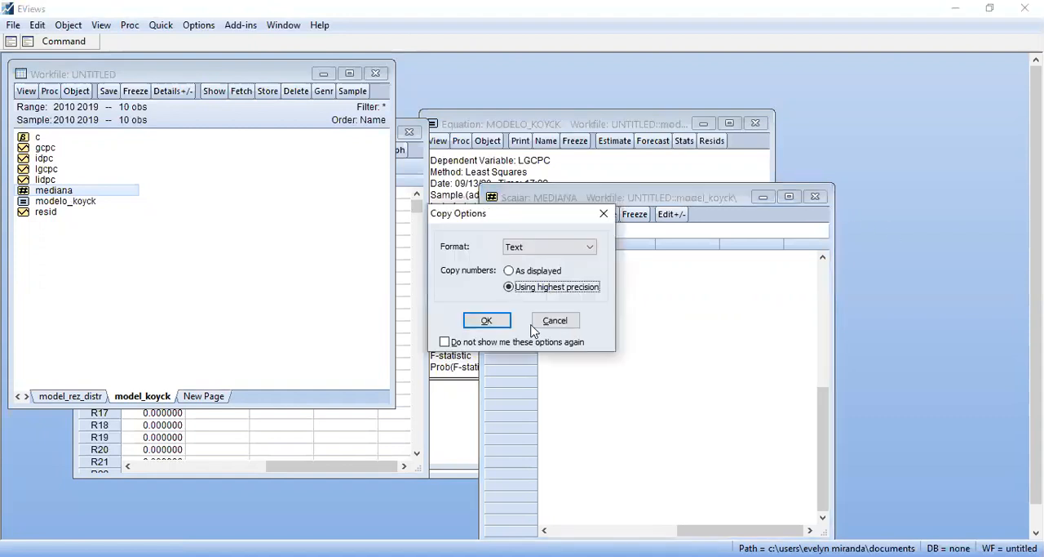
pyautogui.click(492, 320)
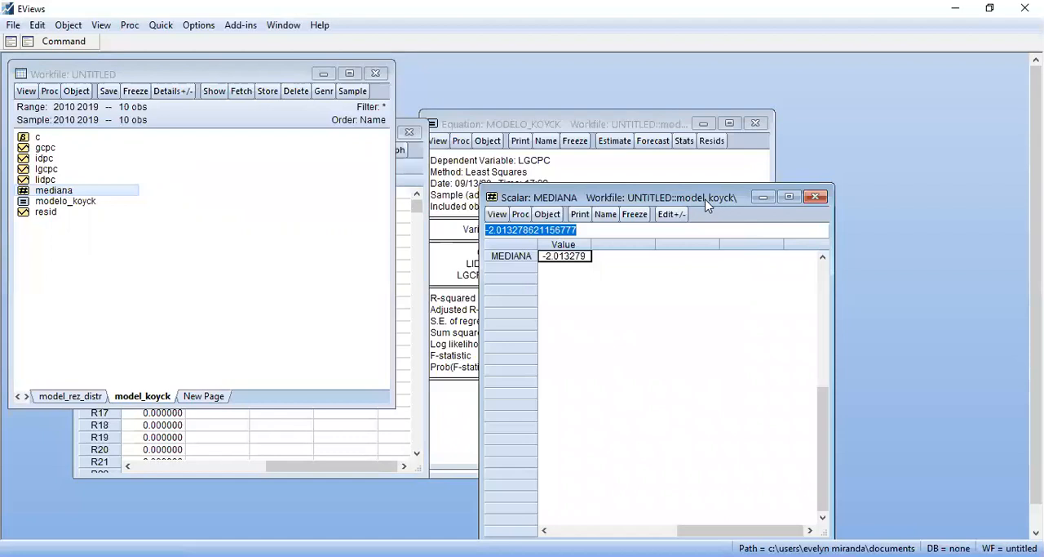
# Rearrange the mediana scalar, MODELO_KOYCK equation and text object windows so the scalar and the full text are both readable
pyautogui.moveTo(707, 204); pyautogui.dragTo(245, 151)
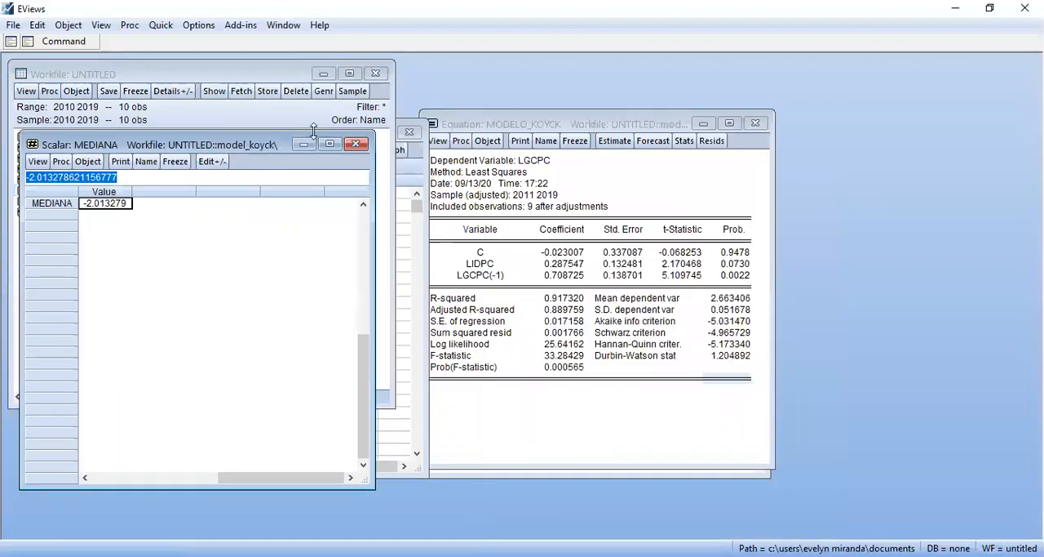
pyautogui.moveTo(542, 127); pyautogui.dragTo(734, 146)
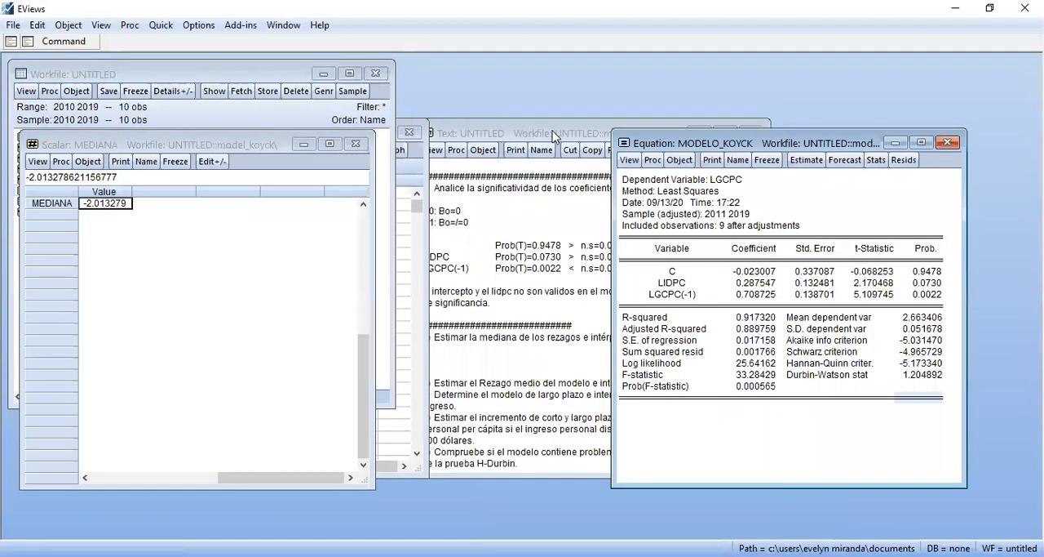
pyautogui.click(554, 133)
pyautogui.moveTo(554, 133); pyautogui.dragTo(632, 85)
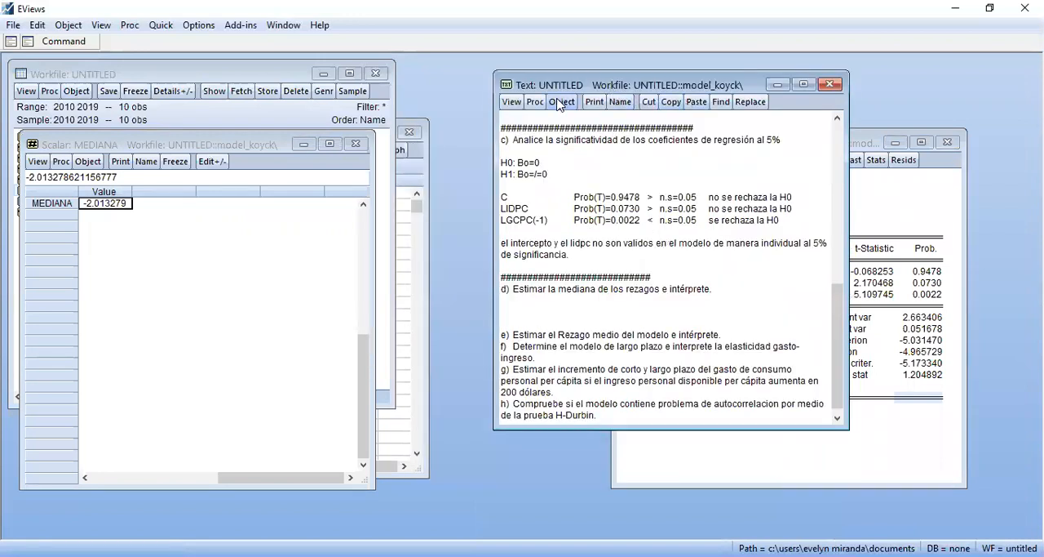
# Name the untitled text object "resolucion"
pyautogui.click(619, 103)
pyautogui.write('reso')
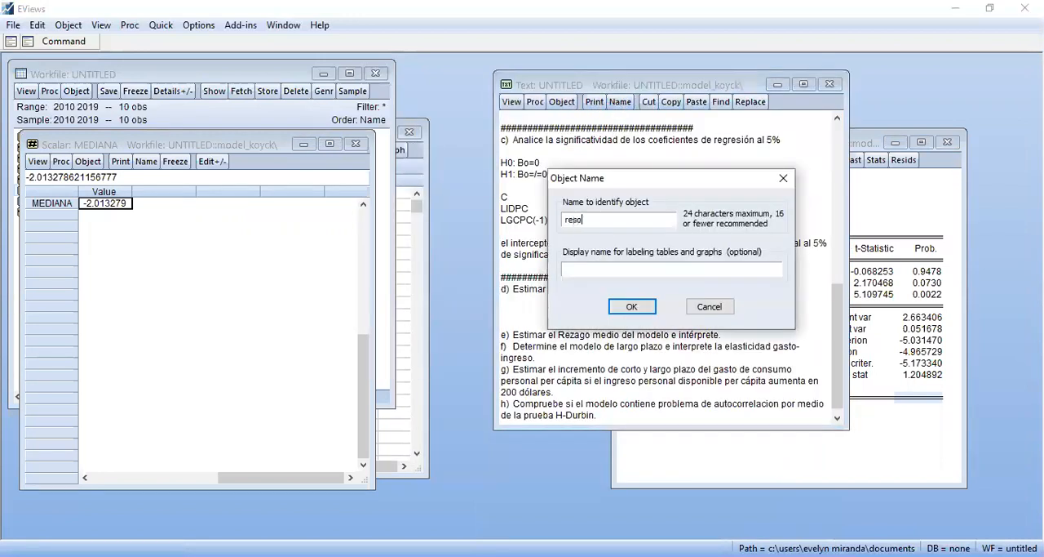
pyautogui.write('lucion')
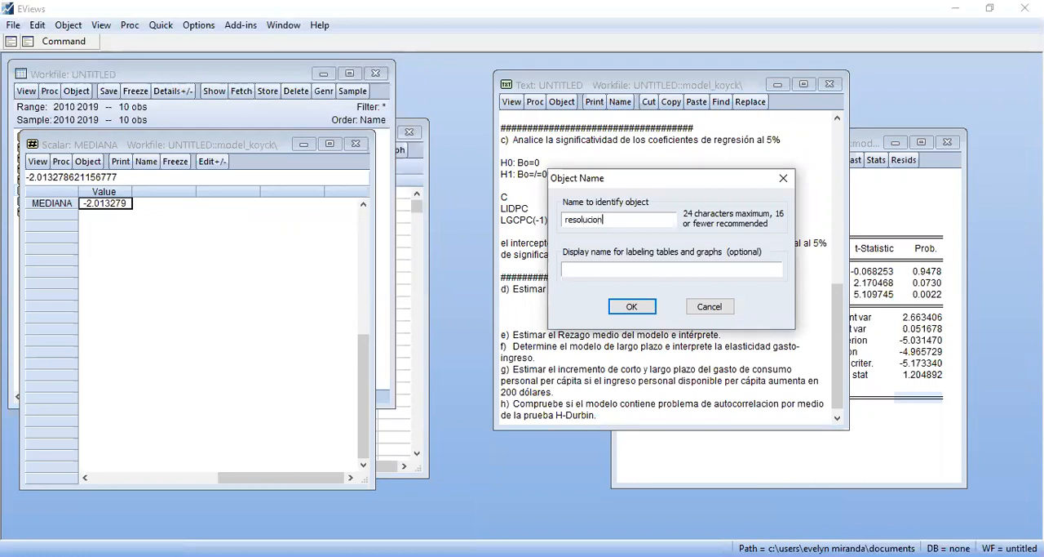
pyautogui.press('Return')
# Start item d's interpretation below its heading with "El efecto del corto plazo del modelo de consumo nos indica que"
pyautogui.click(546, 313)
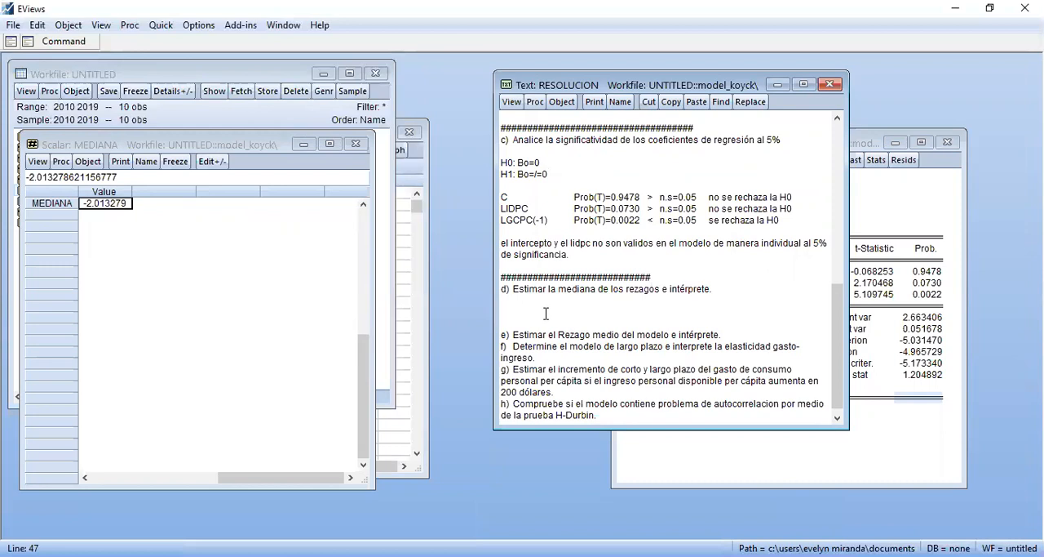
pyautogui.write('El efec')
pyautogui.write('to del ')
pyautogui.write('cons')
pyautogui.press('BackSpace')
pyautogui.press('BackSpace')
pyautogui.press('BackSpace')
pyautogui.press('BackSpace')
pyautogui.write('corto ')
pyautogui.write('de')
pyautogui.press('BackSpace')
pyautogui.press('BackSpace')
pyautogui.write('plaz')
pyautogui.write('o del ')
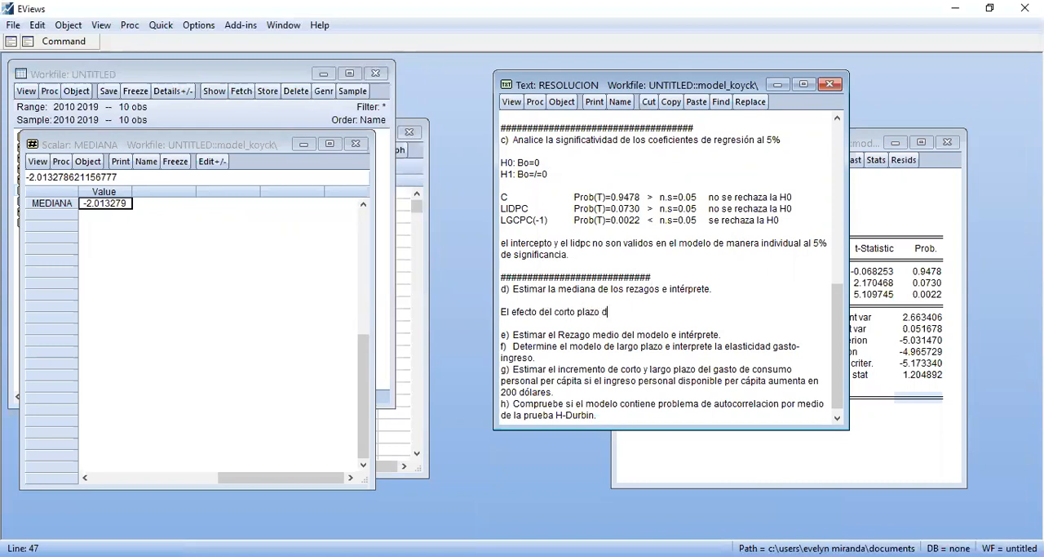
pyautogui.write('modelo de consum')
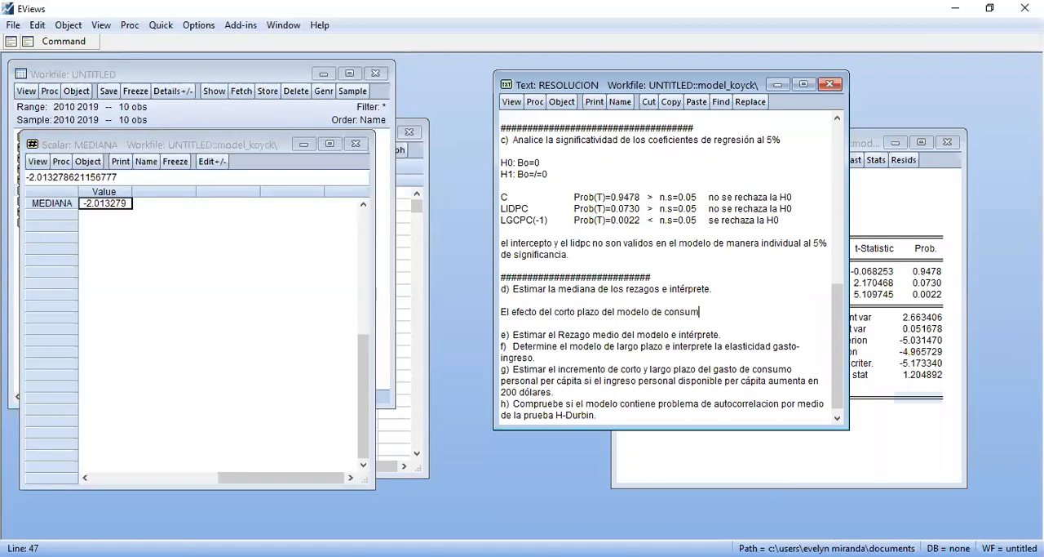
pyautogui.write('o nos indica que el efecto se a')
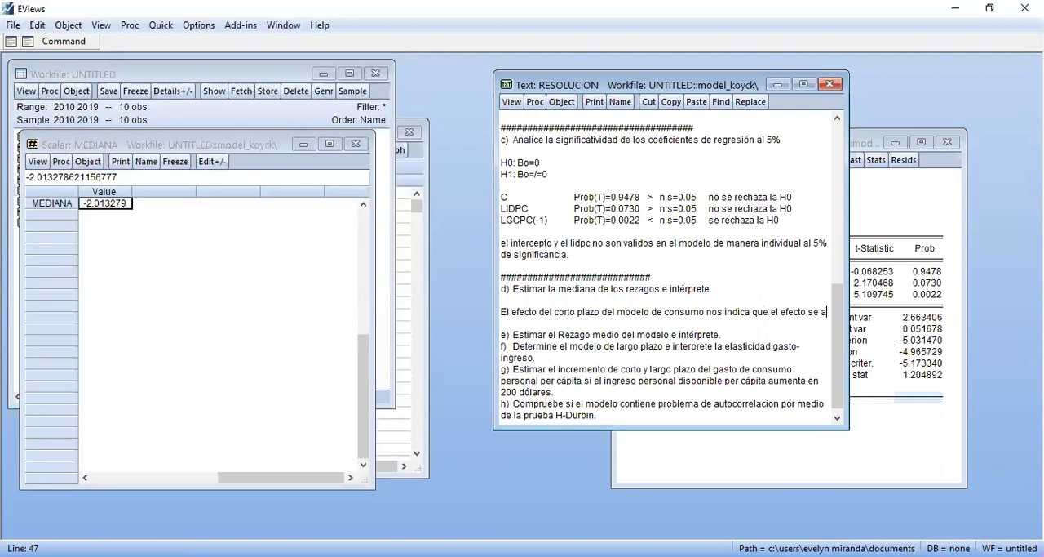
pyautogui.write('barcara den')
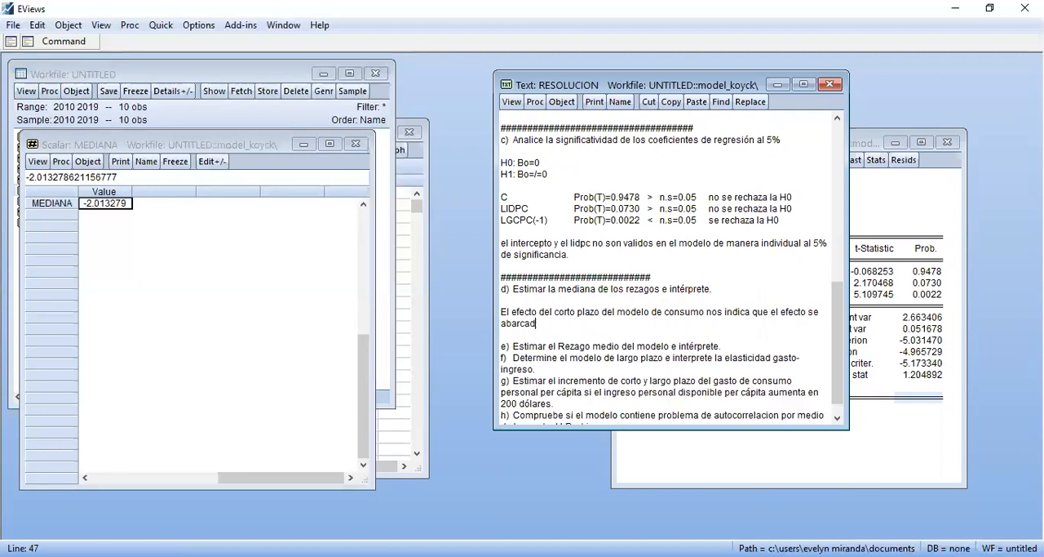
pyautogui.write('tro del')
pyautogui.write('l')
pyautogui.write(' 50%')
pyautogui.write(' de la misma ')
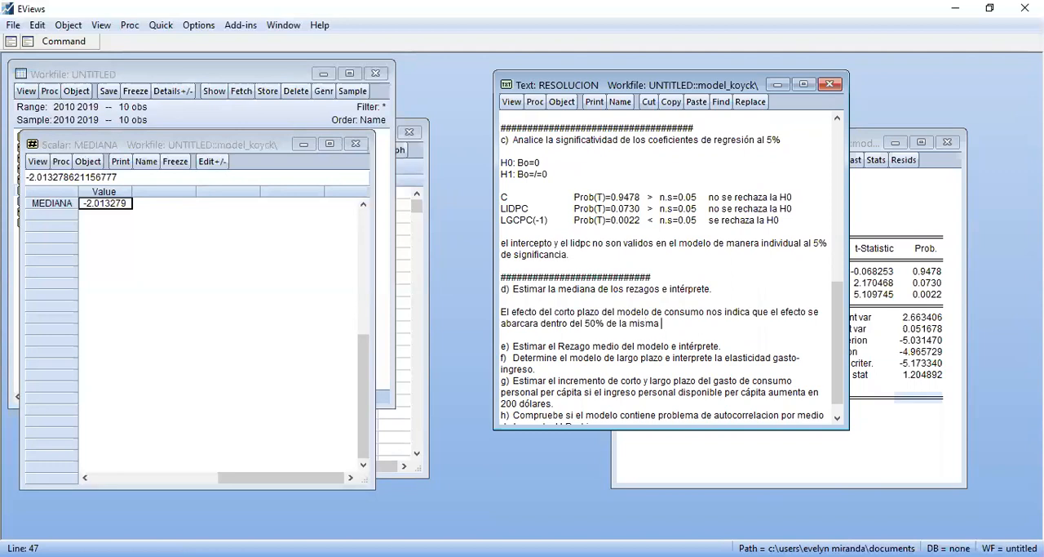
pyautogui.write('al ser un progreso o avance de ')
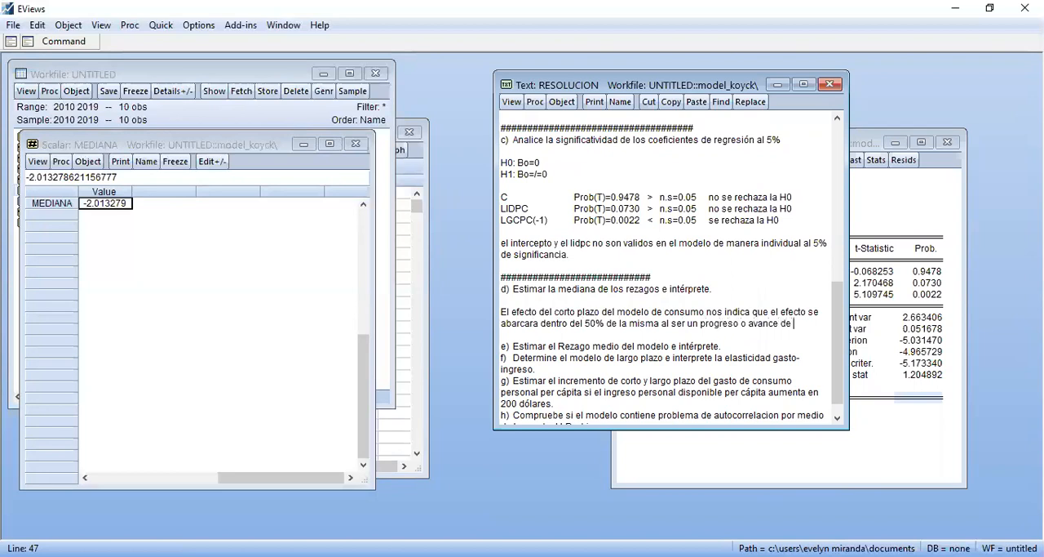
pyautogui.write('2.0')
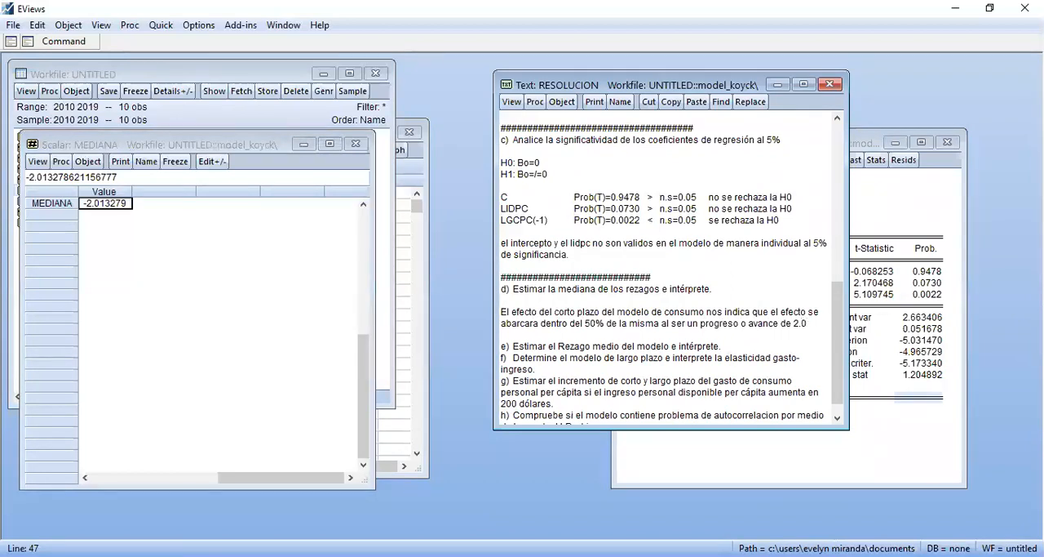
pyautogui.write('1 años.')
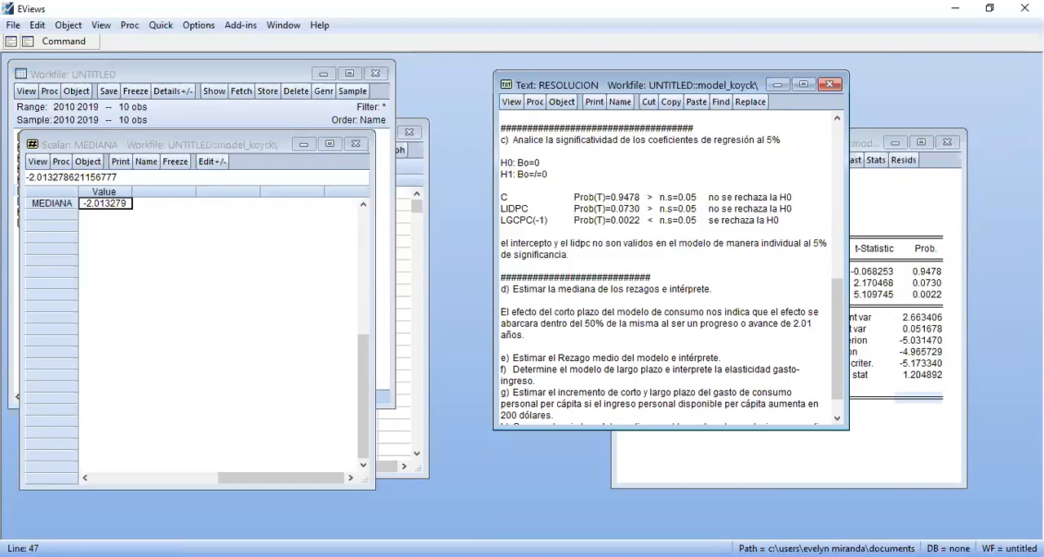
# Add a separator line of # characters directly above item e's heading and insert blank lines below that heading
pyautogui.press('Down')
pyautogui.press('Return')
pyautogui.write('###########################3')
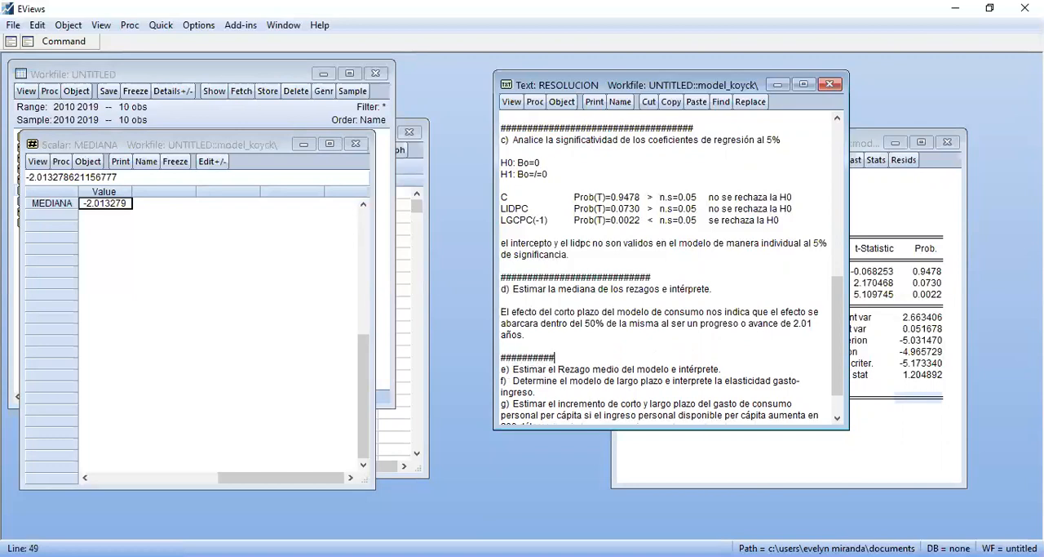
pyautogui.click(595, 300)
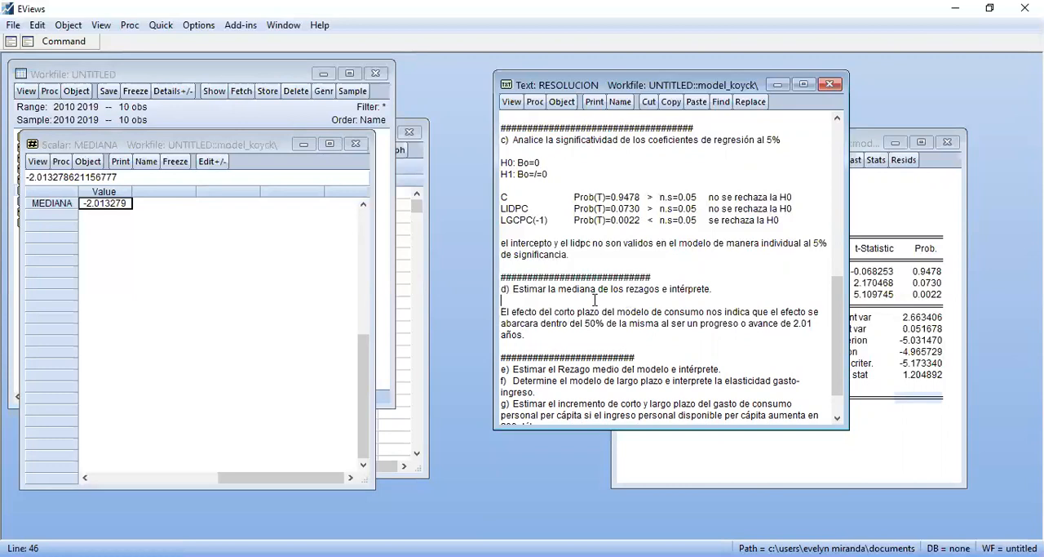
pyautogui.click(744, 373)
pyautogui.press('Return')
pyautogui.press('Return')
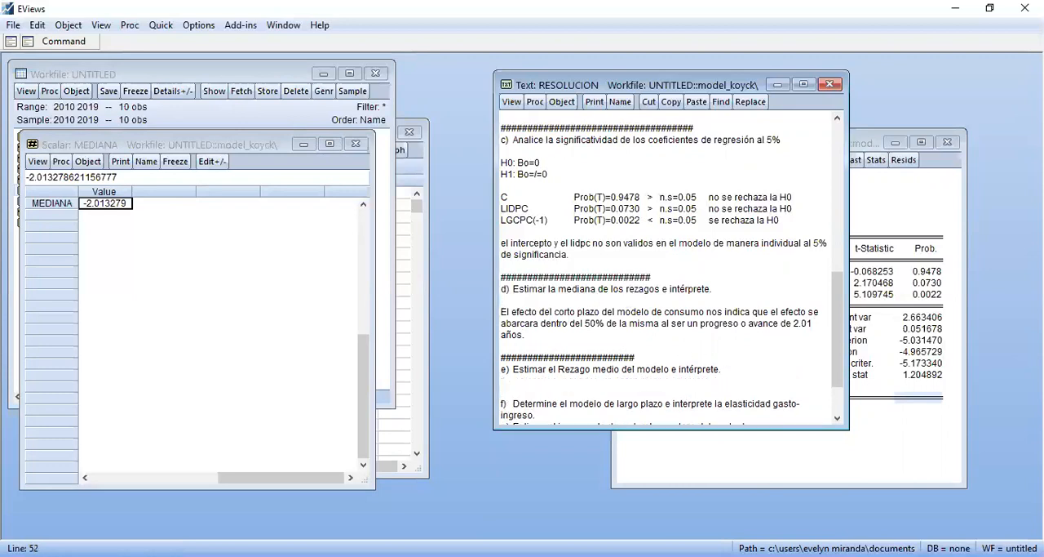
pyautogui.press('Up')
pyautogui.press('Return')
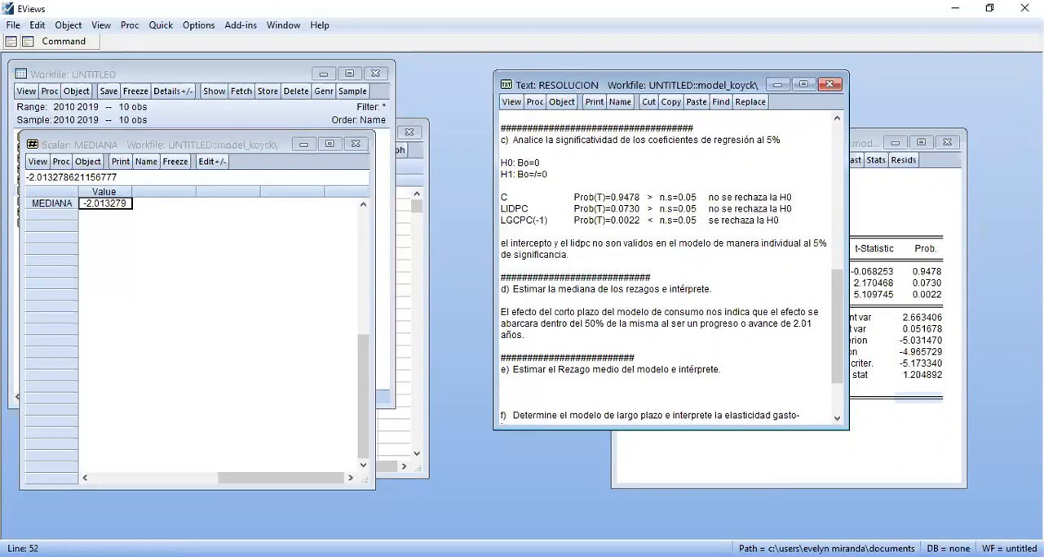
# Close the mediana scalar window and check the "Rezago medio" formula on the formula sheet in Adobe Acrobat Reader, returning to EViews
pyautogui.click(356, 143)
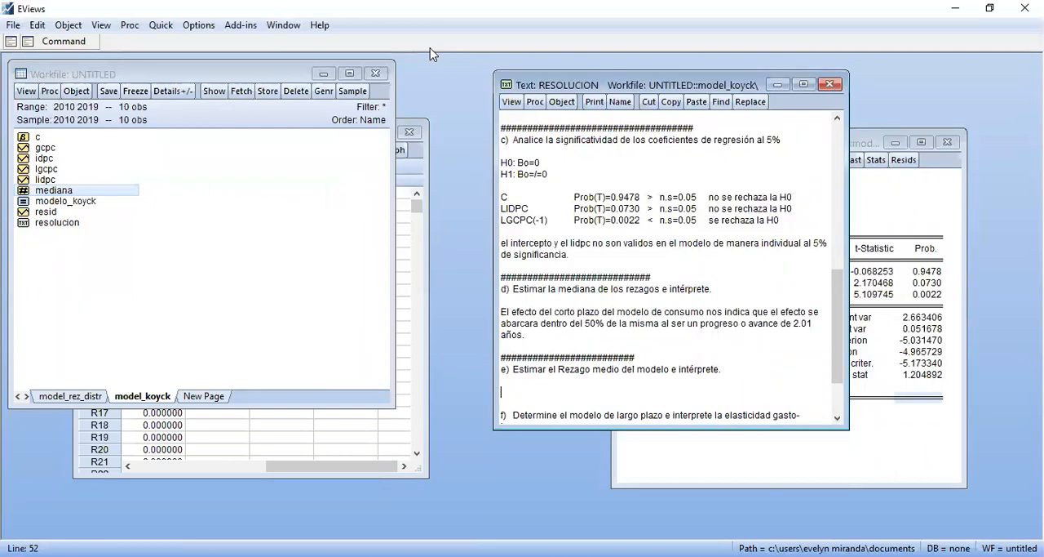
pyautogui.hotkey('alt', 'Tab')
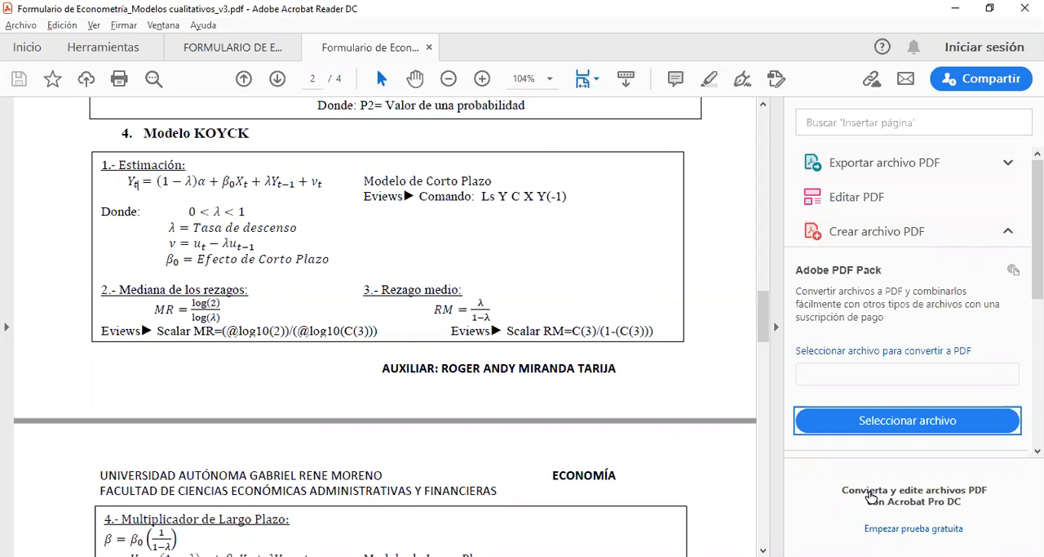
pyautogui.click(663, 58)
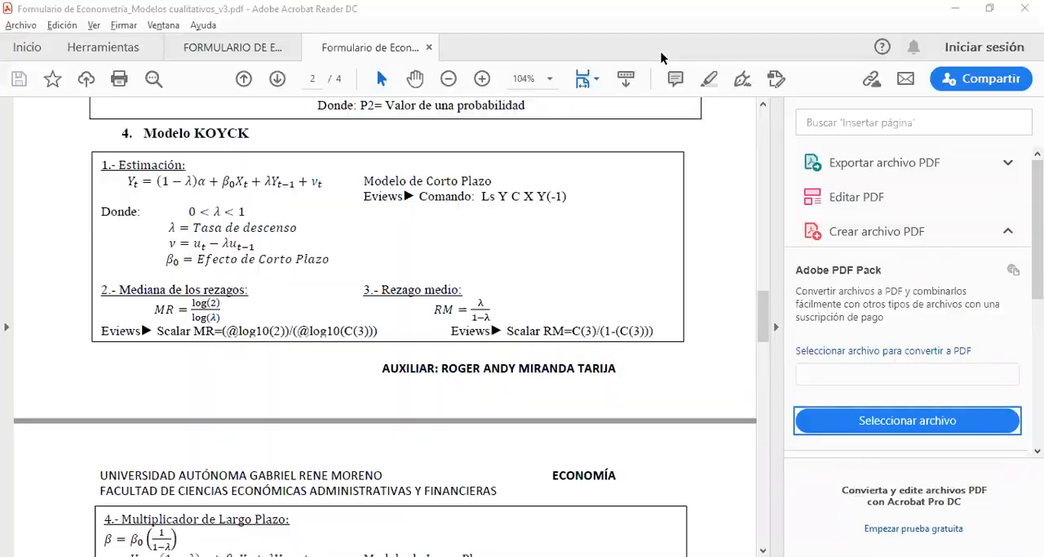
pyautogui.hotkey('alt', 'Tab')
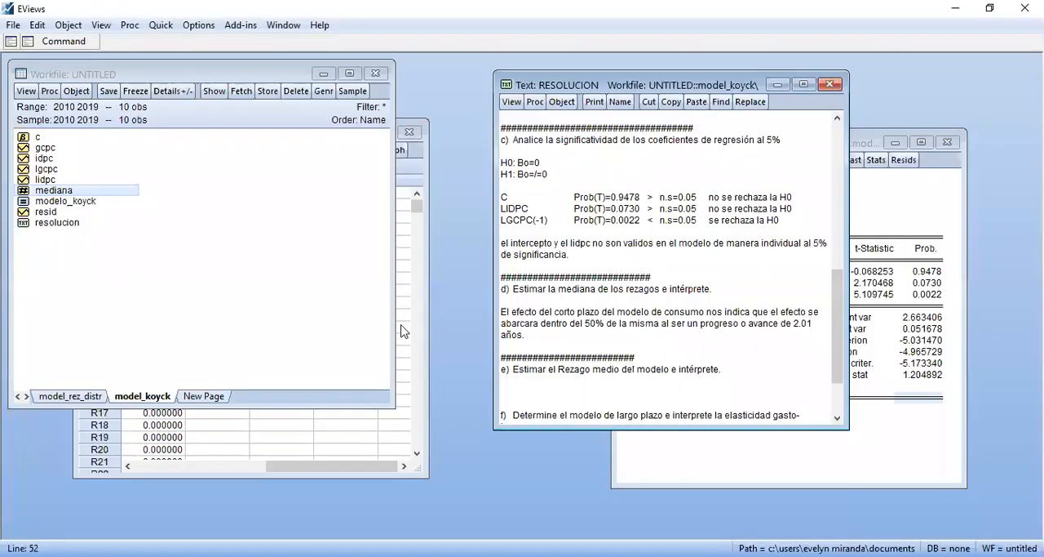
# Create the mean lag scalar by running the command "scalar rezago_medio=c(3)/(1-c(3))"
pyautogui.click(64, 41)
pyautogui.write('scalar')
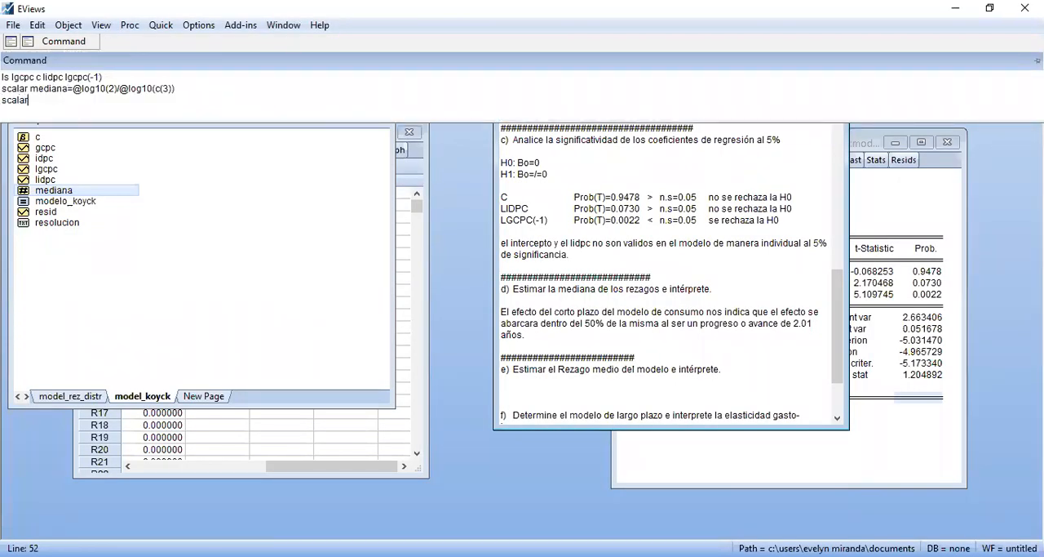
pyautogui.write(' rezago_medio=c(3')
pyautogui.write(')/')
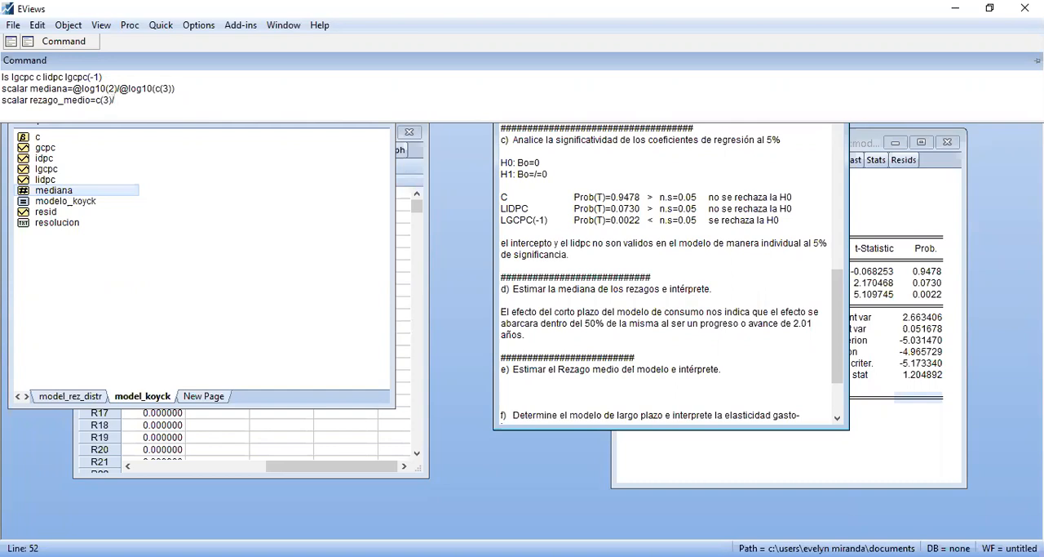
pyautogui.write('(1-c(3))')
pyautogui.press('Return')
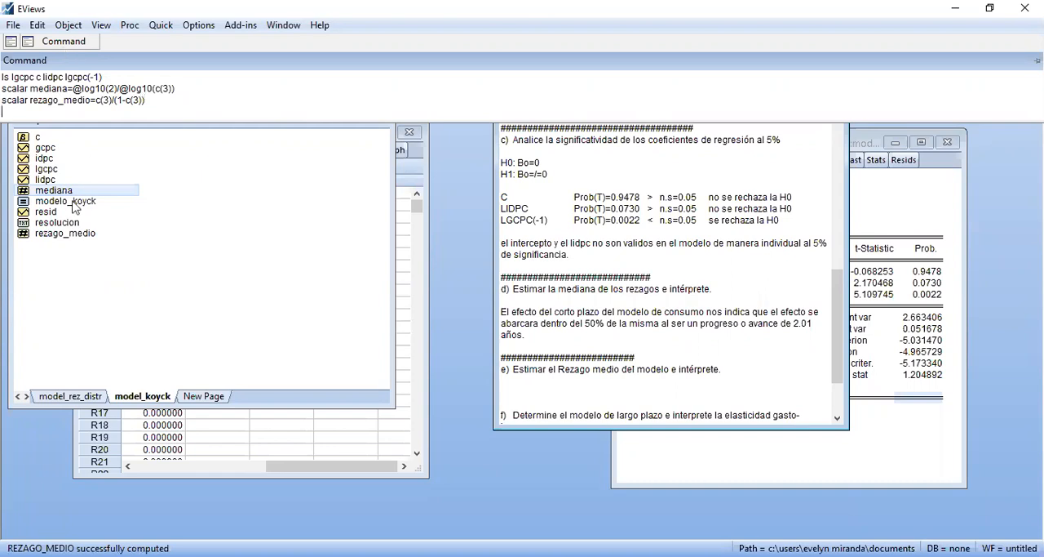
# Open the rezago_medio scalar beside the resolucion text and start item e's answer with "En promedio el efecto de corto plazo en el modelo de"
pyautogui.doubleClick(54, 236)
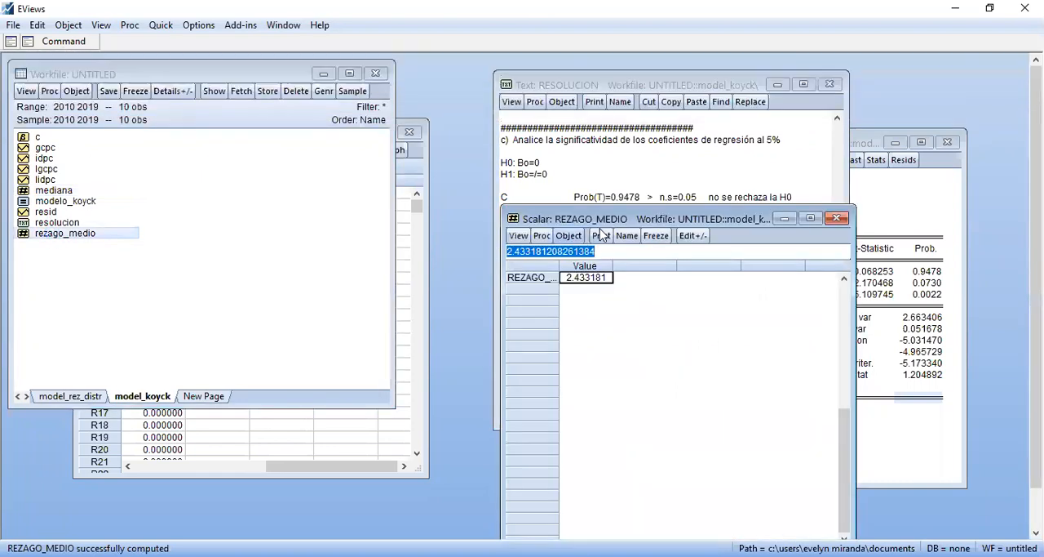
pyautogui.moveTo(632, 220); pyautogui.dragTo(186, 157)
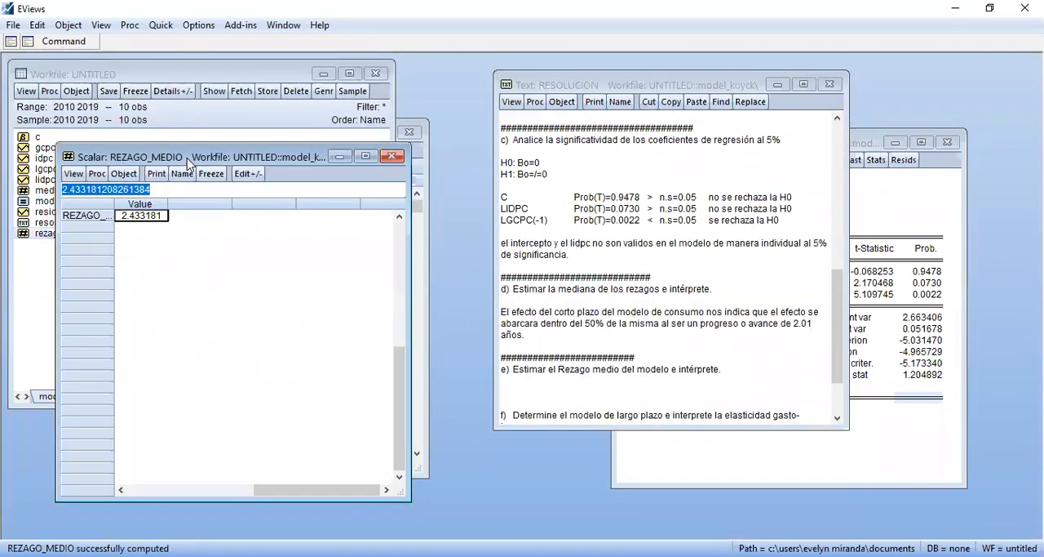
pyautogui.click(520, 390)
pyautogui.write('En promedio el efecto de co')
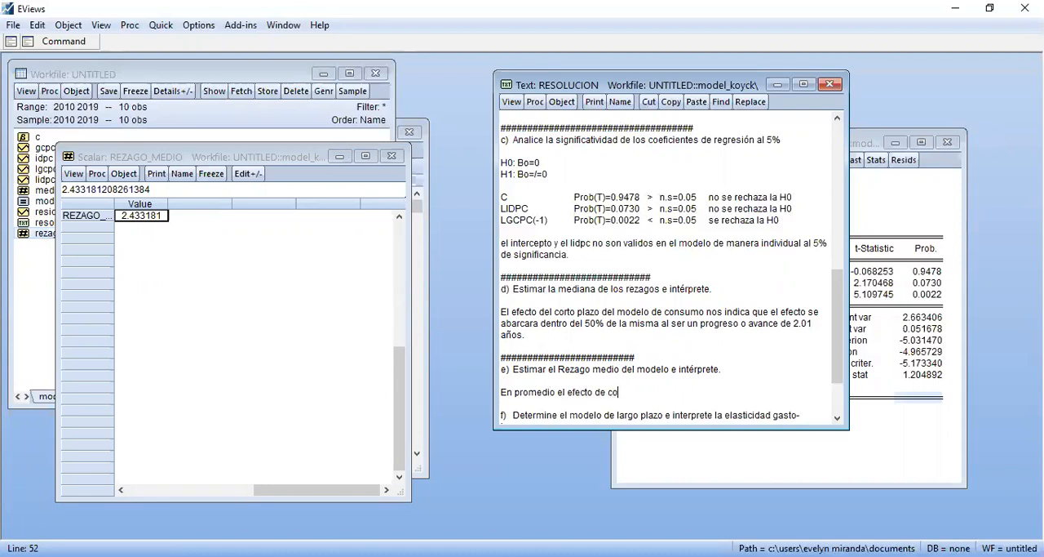
pyautogui.write('rto plazo en el modelo de')
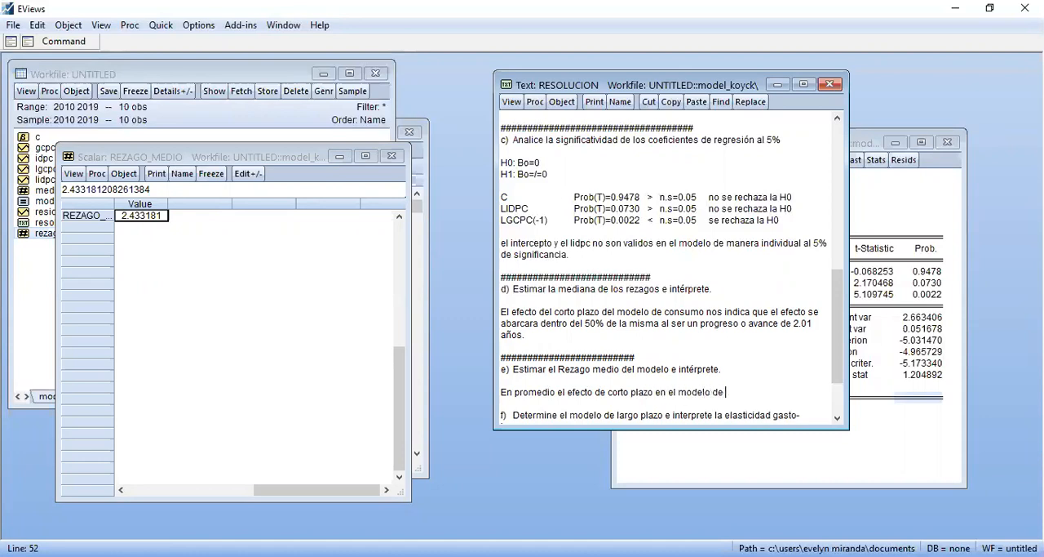
pyautogui.write(' consumo nos indica que se')
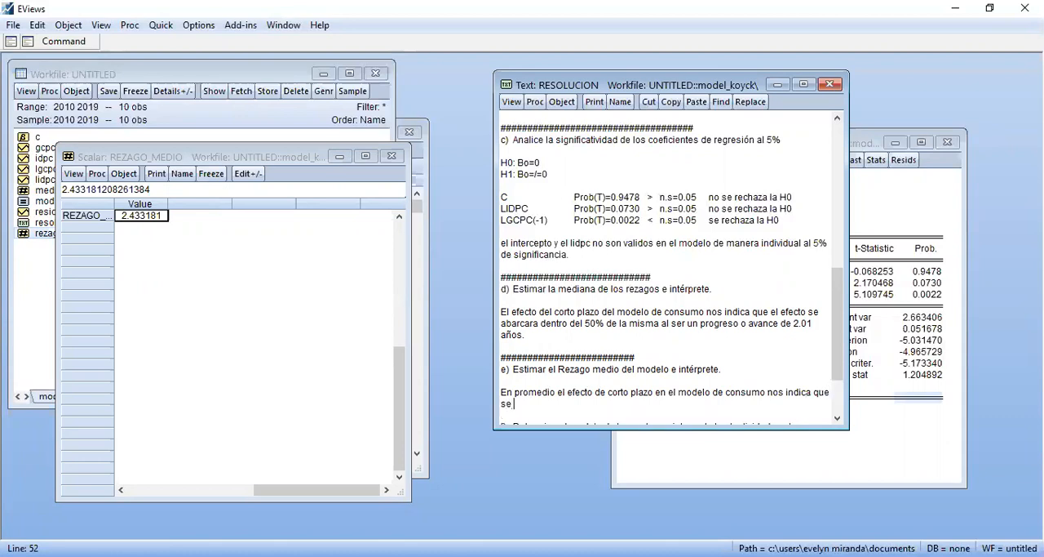
pyautogui.write(' efectura la media en')
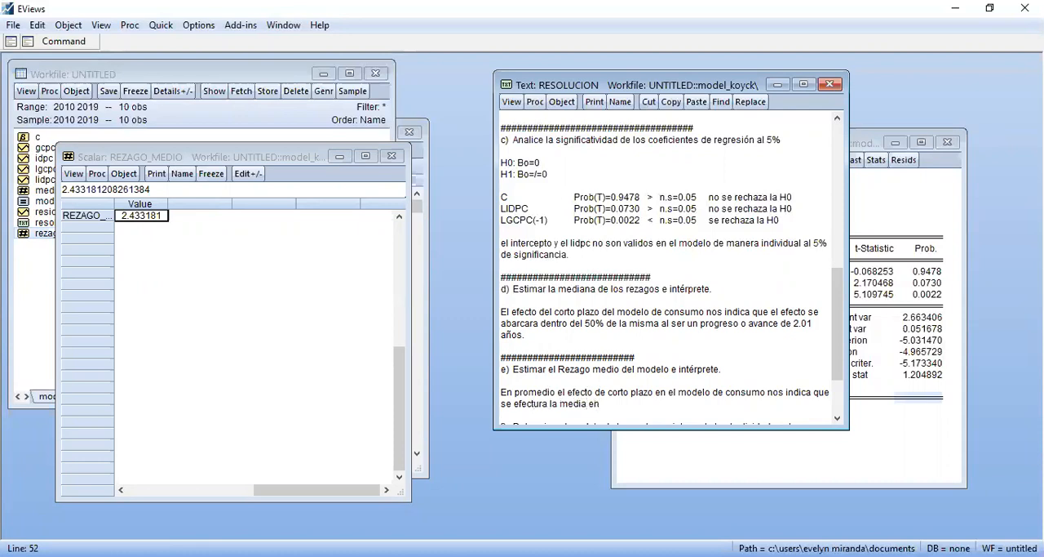
pyautogui.write(' 2.43 años')
# Finish item e's sentence with "consumo nos indica que se efectura la media en 2.43 años" and close the rezago_medio scalar window
pyautogui.press('Down')
pyautogui.press('Down')
pyautogui.press('Down')
pyautogui.press('Down')
pyautogui.press('Down')
pyautogui.press('Down')
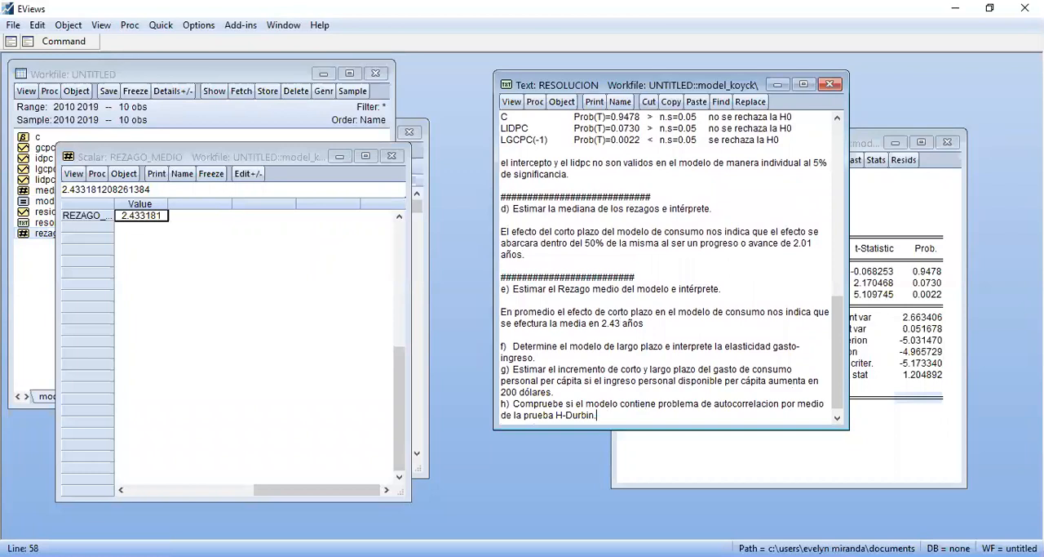
pyautogui.click(395, 157)
# Add a separator line of # characters directly above item f's heading, keeping one blank line after item e's answer
pyautogui.click(624, 298)
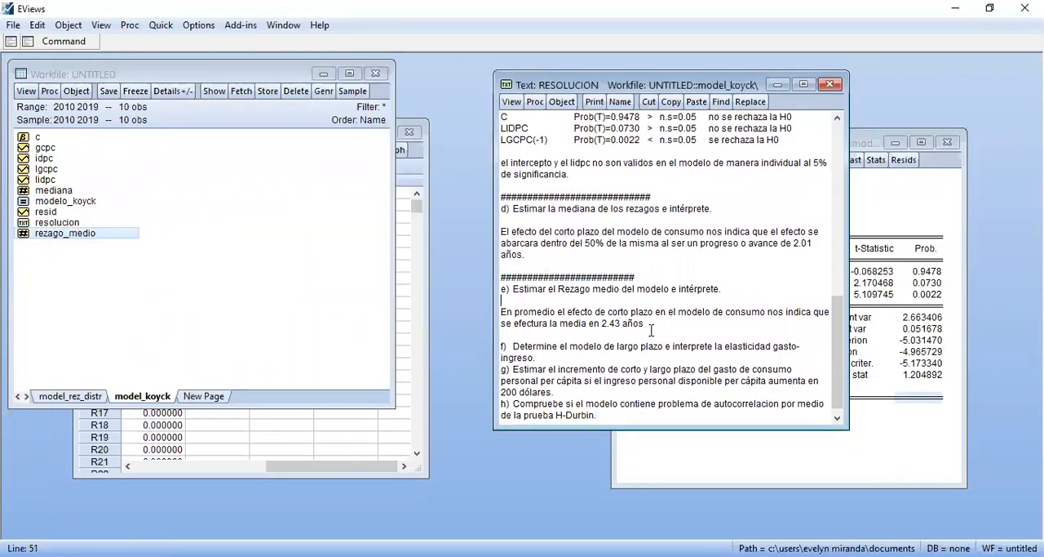
pyautogui.click(658, 321)
pyautogui.press('Return')
pyautogui.press('Return')
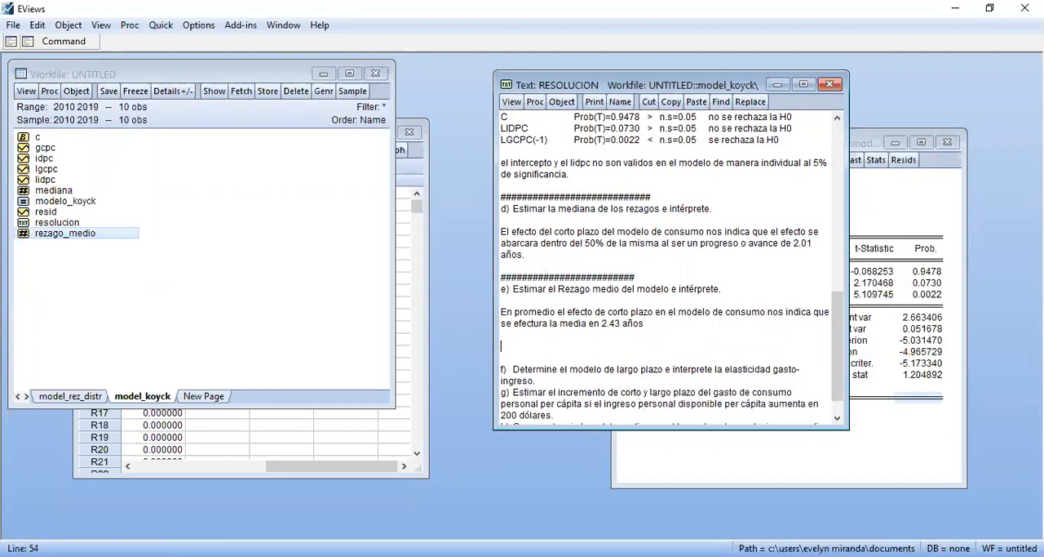
pyautogui.press('Delete')
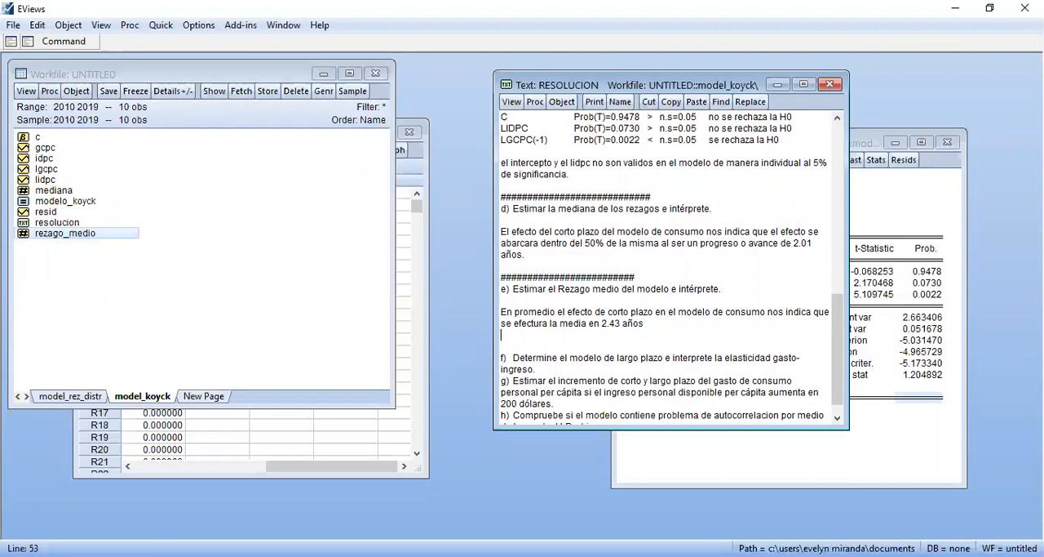
pyautogui.write('##################################')
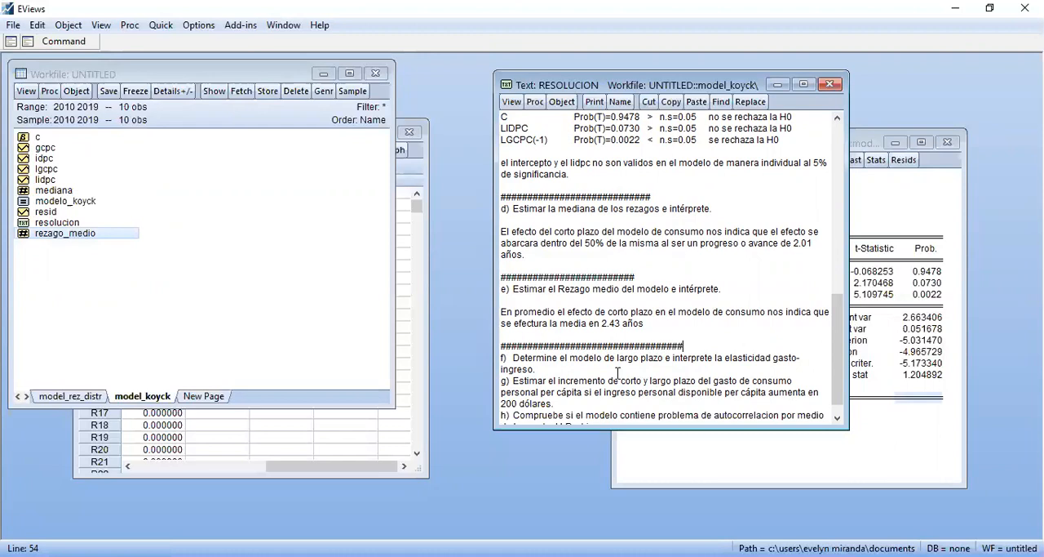
# Insert blank lines for the answer between item f's heading and item g in the resolucion text
pyautogui.press('Return')
pyautogui.press('Return')
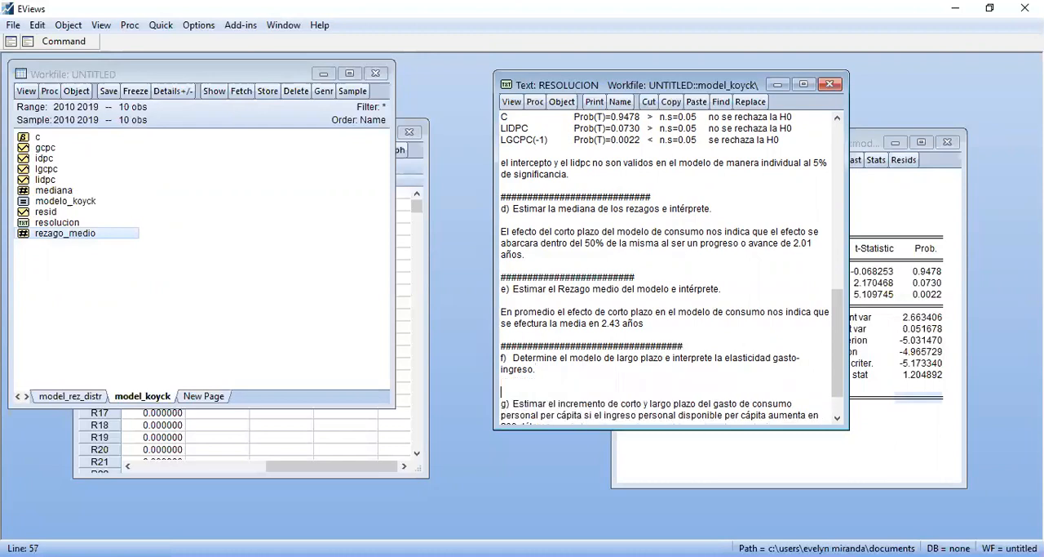
pyautogui.press('Down')
pyautogui.press('Down')
pyautogui.press('Down')
pyautogui.press('Down')
pyautogui.press('Down')
pyautogui.press('Down')
pyautogui.press('Up')
pyautogui.press('Up')
pyautogui.press('Up')
pyautogui.press('Up')
pyautogui.press('Up')
pyautogui.press('Up')
pyautogui.press('Up')
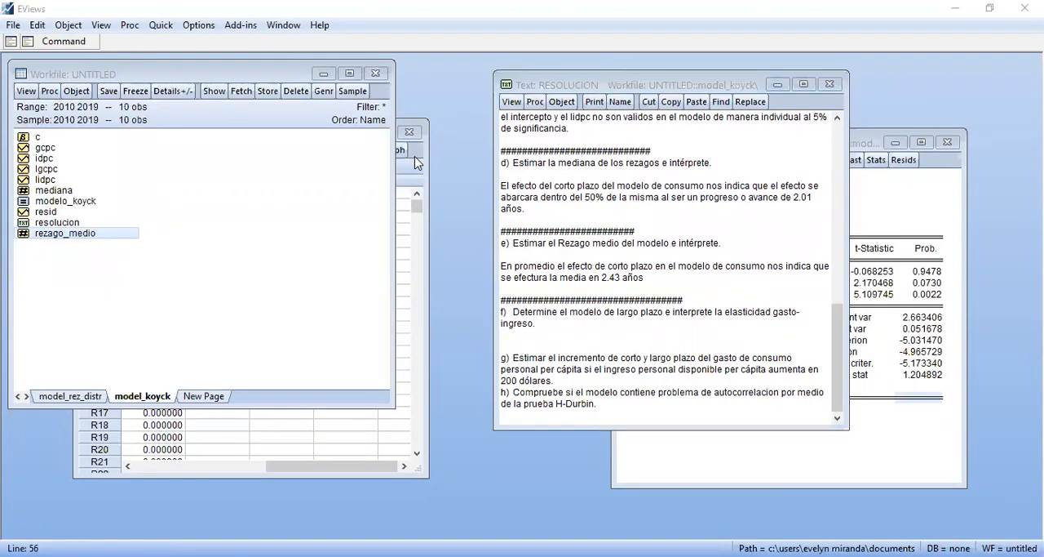
# Switch to the formula sheet in Adobe Acrobat Reader and check the "Multiplicador de Largo Plazo" formulas of the Koyck model
pyautogui.hotkey('alt', 'Tab')
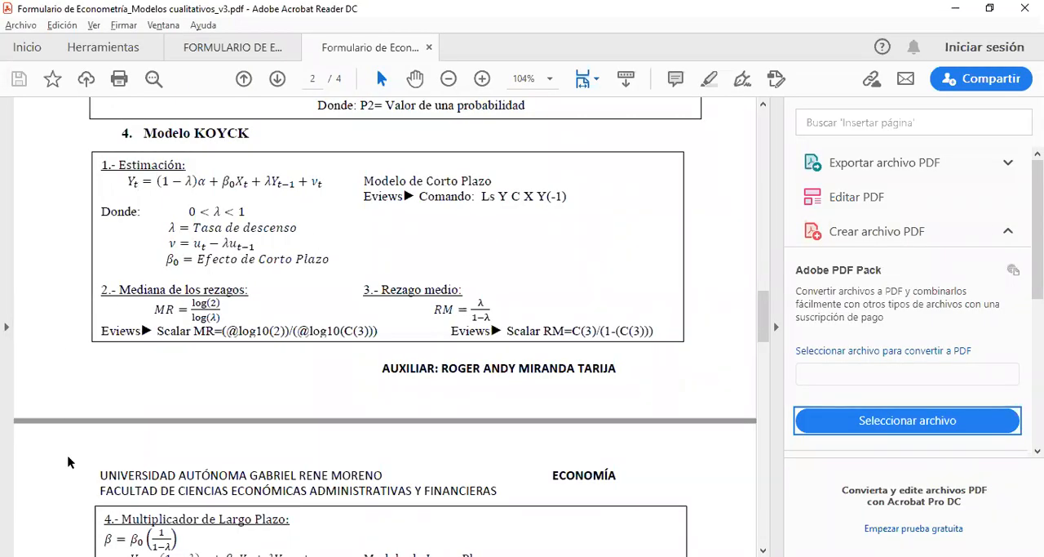
pyautogui.scroll(-9, 67, 462)
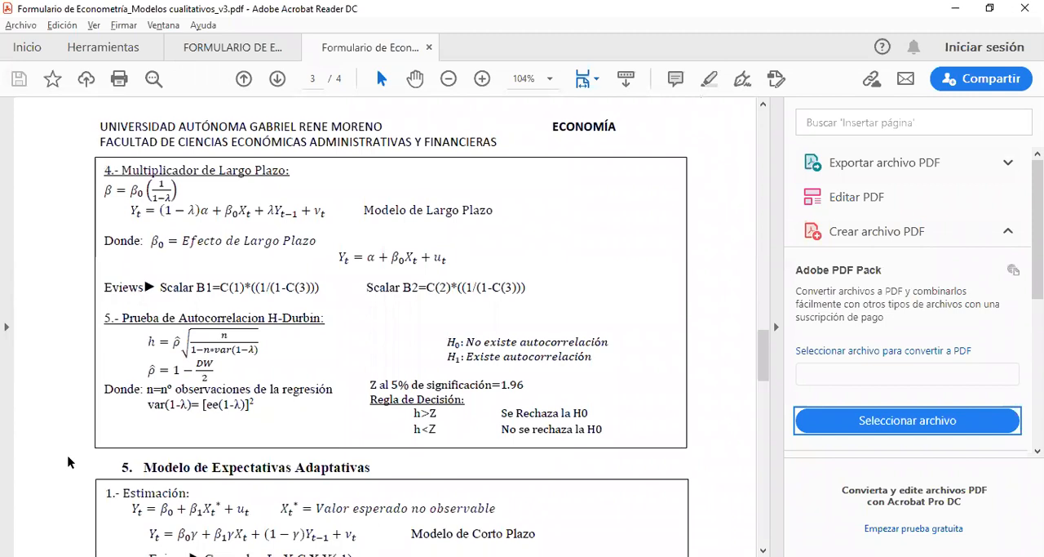
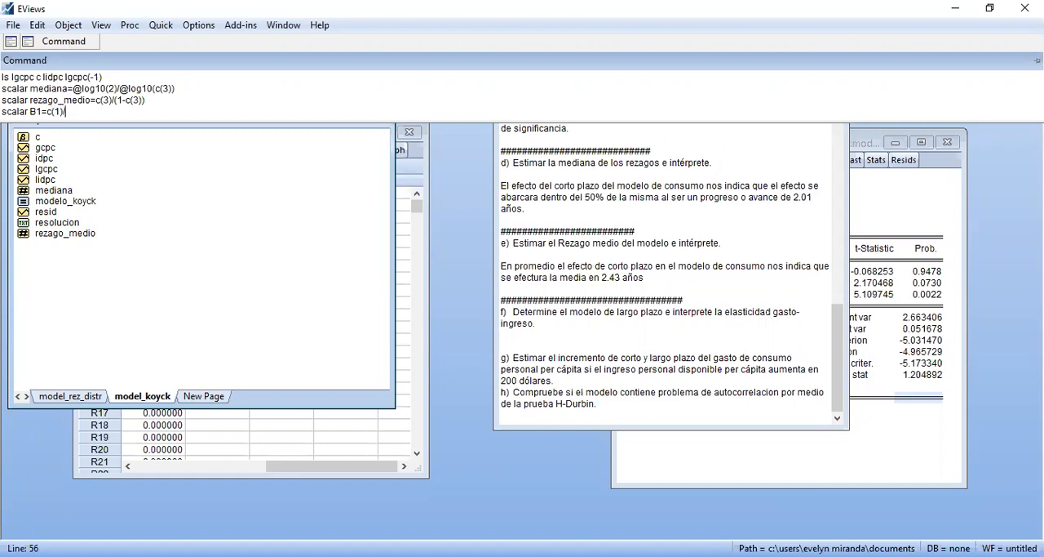
# After checking the formula sheet, write and run the command scalar B1=c(1)*c(3)/(1-c(3)), reusing the rezago_medio expression
pyautogui.hotkey('alt', 'Tab')
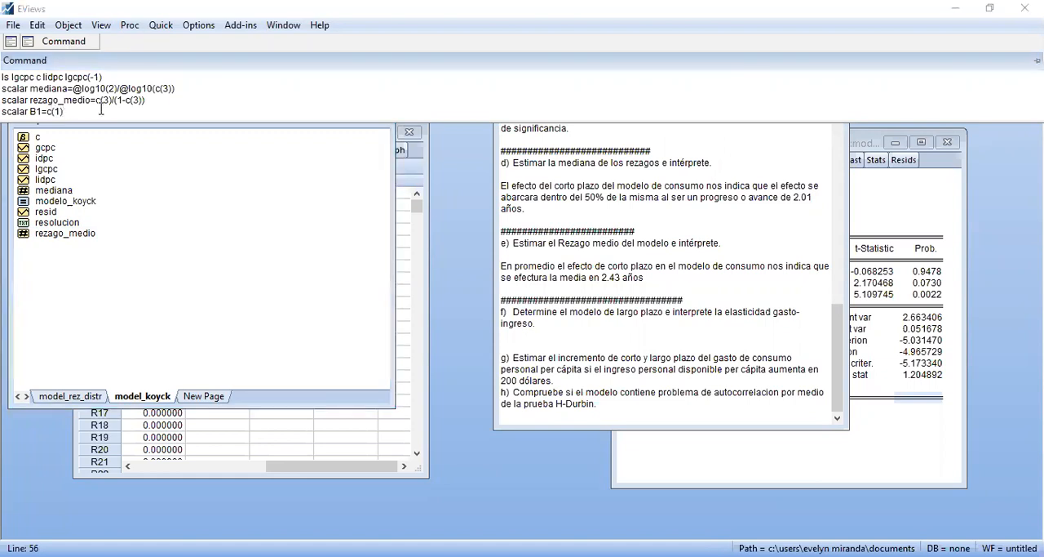
pyautogui.hotkey('alt', 'Tab')
pyautogui.click(101, 109)
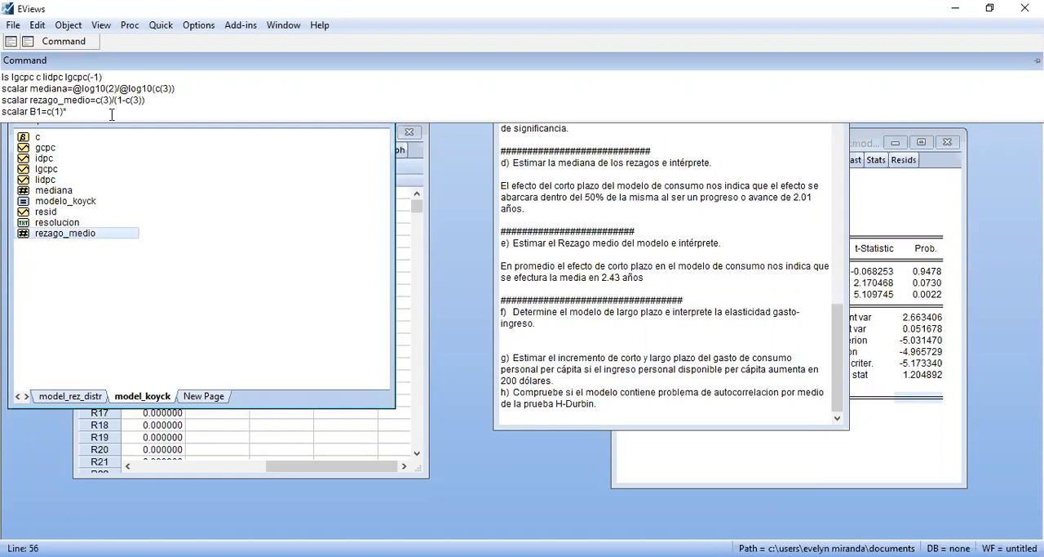
pyautogui.moveTo(97, 100); pyautogui.dragTo(151, 100)
pyautogui.hotkey('ctrl', 'c')
pyautogui.click(115, 112)
pyautogui.hotkey('ctrl', 'v')
pyautogui.press('Return')
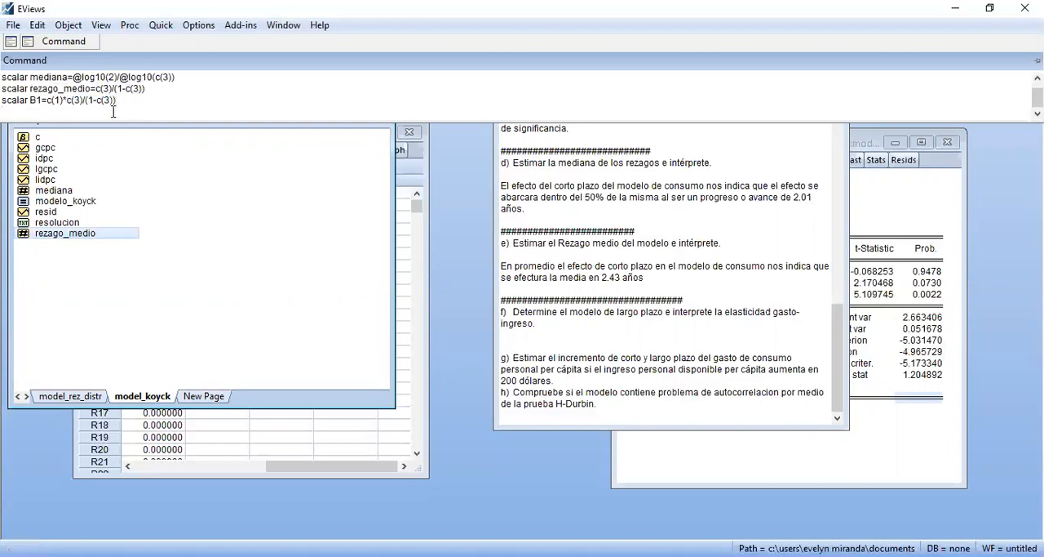
# Enclose B1's ratio in parentheses as c(1)*(c(3)/(1-c(3))), rerun the command, and open the b1 scalar over the workfile
pyautogui.click(66, 100)
pyautogui.write('(')
pyautogui.click(126, 100)
pyautogui.write(')')
pyautogui.press('Return')
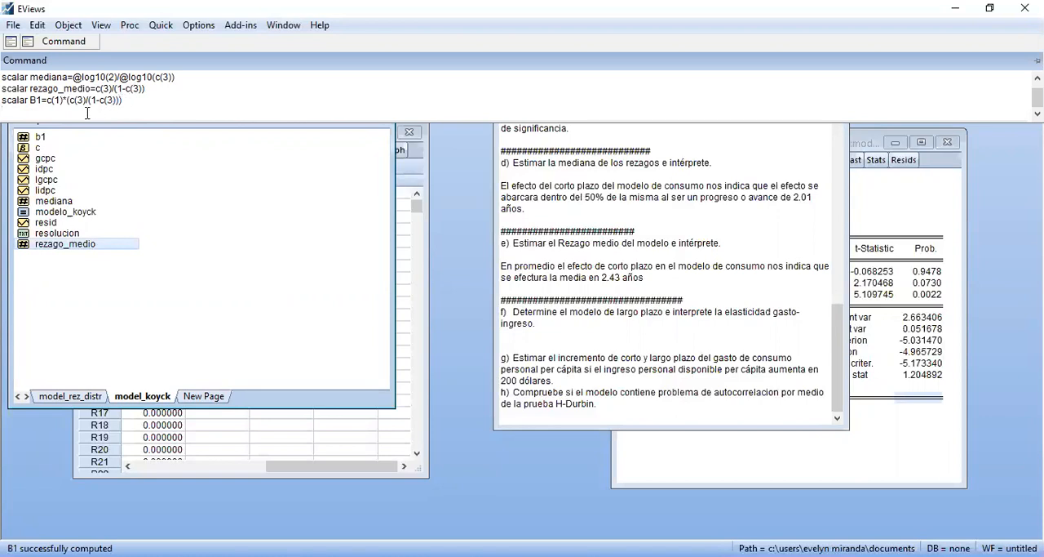
pyautogui.doubleClick(57, 135)
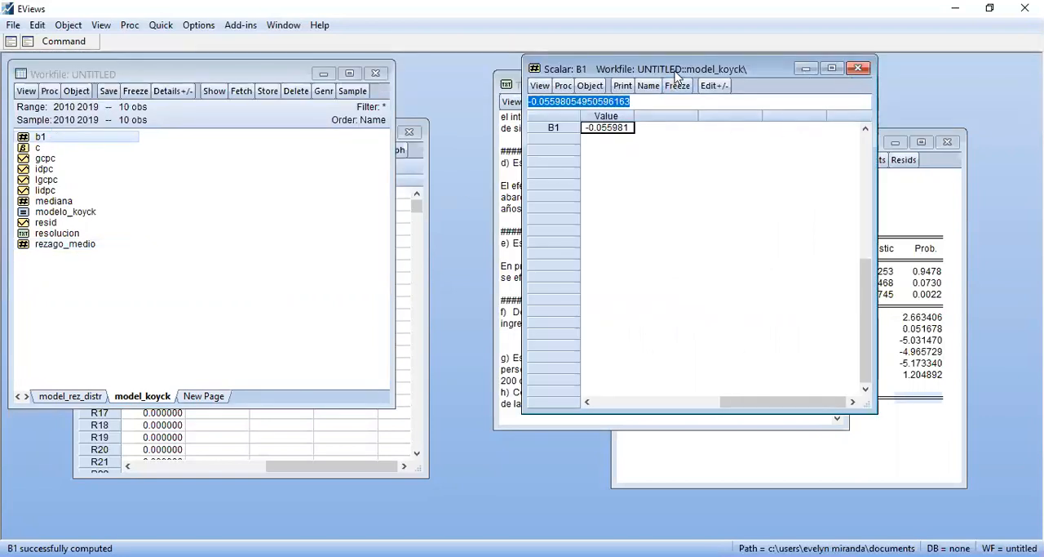
pyautogui.moveTo(678, 72); pyautogui.dragTo(194, 223)
# Duplicate the B1 command, adapt it to scalar B2=c(2)*(c(3)/(1-c(3))), and run it
pyautogui.click(63, 41)
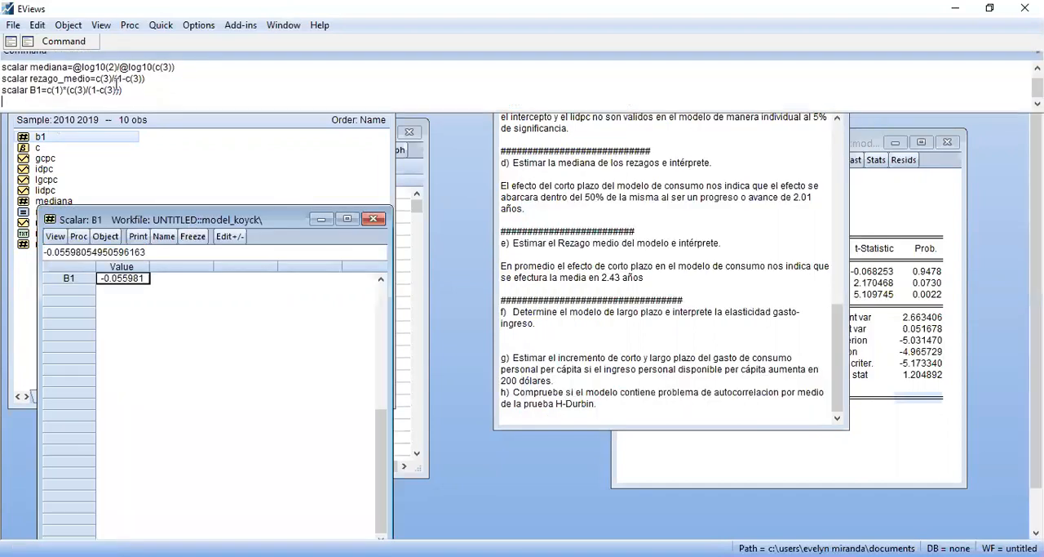
pyautogui.moveTo(123, 100); pyautogui.dragTo(2, 110)
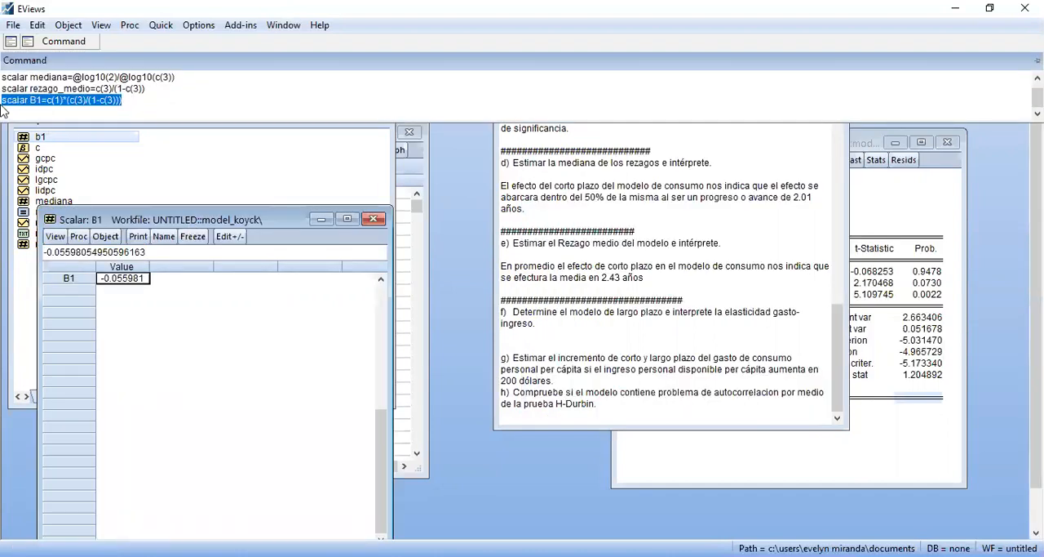
pyautogui.press('Return')
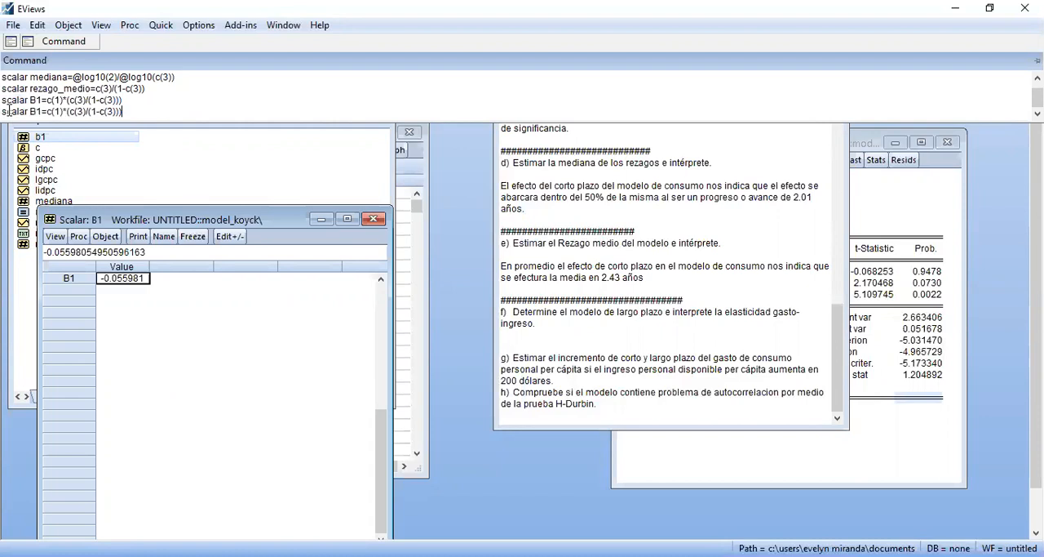
pyautogui.click(42, 110)
pyautogui.write('j')
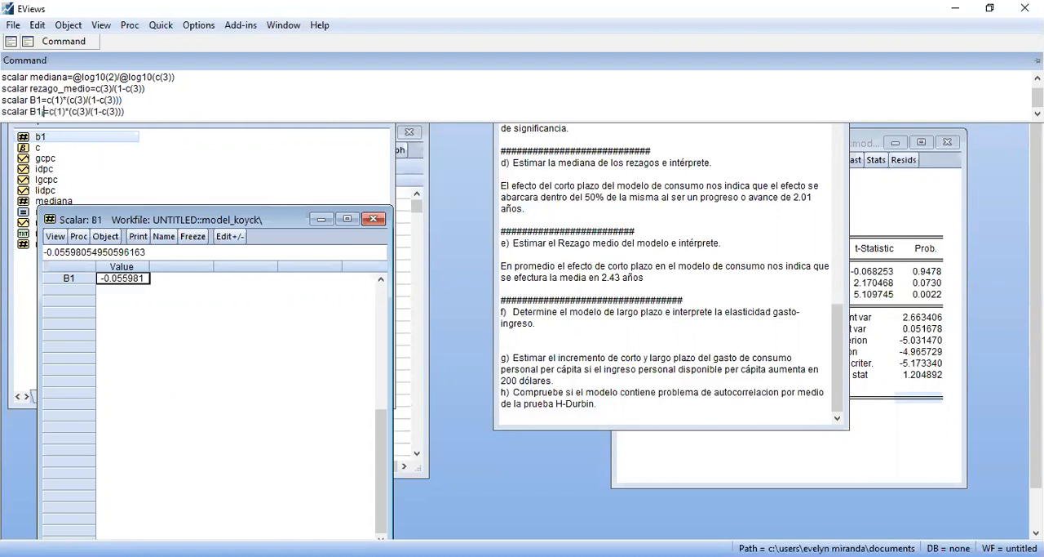
pyautogui.press('BackSpace')
pyautogui.press('BackSpace')
pyautogui.write('2')
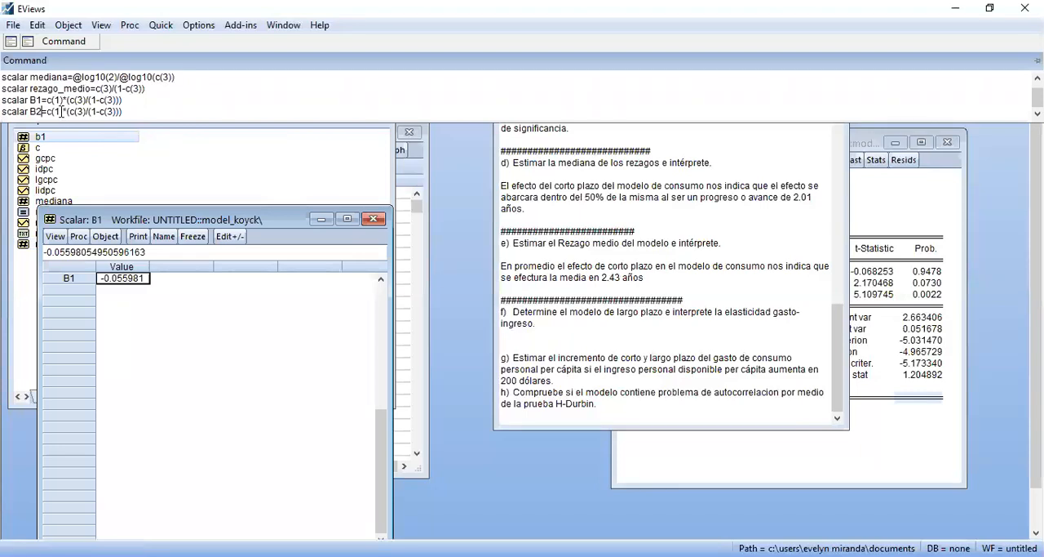
pyautogui.click(61, 111)
pyautogui.press('BackSpace')
pyautogui.write('2')
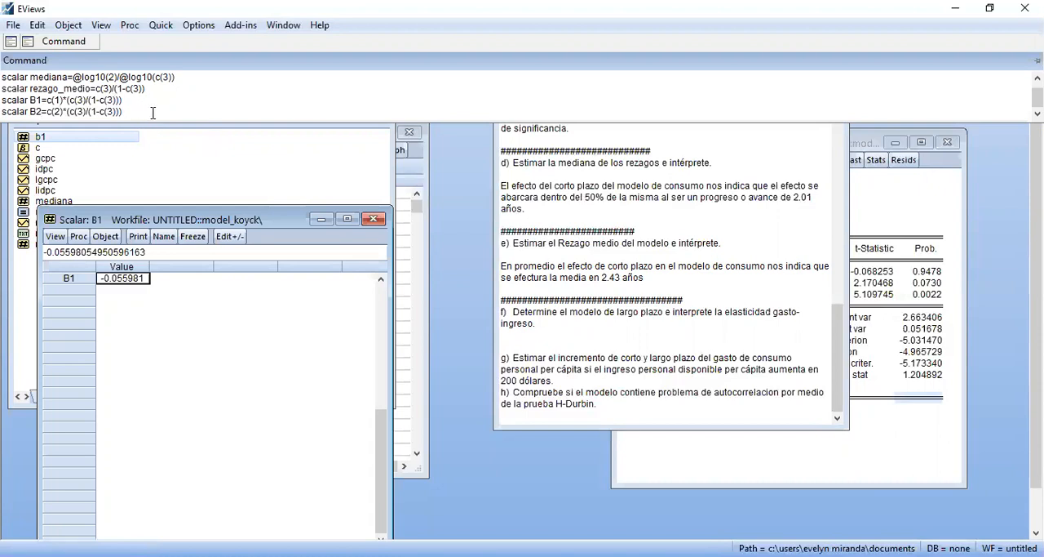
pyautogui.press('Return')
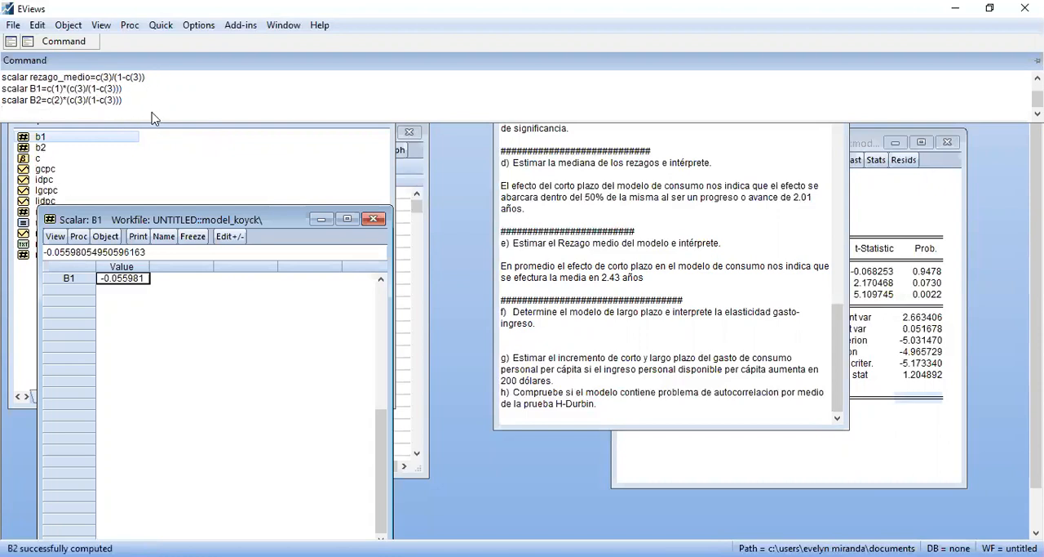
# Open the b2 scalar to view its value, uncovering the resolucion text and bringing the workfile back to the front
pyautogui.doubleClick(40, 147)
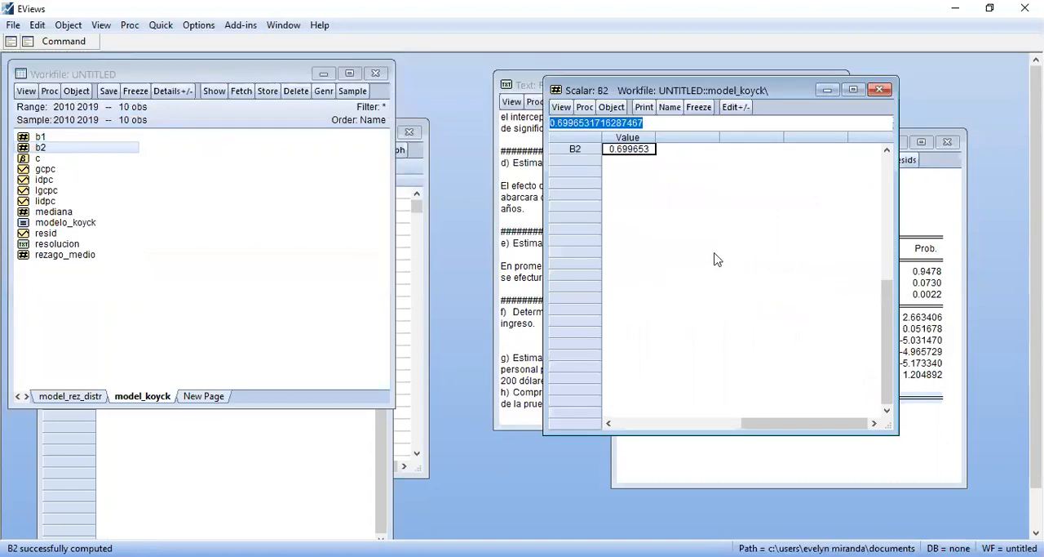
pyautogui.moveTo(738, 97); pyautogui.dragTo(355, 214)
pyautogui.moveTo(282, 214); pyautogui.dragTo(283, 216)
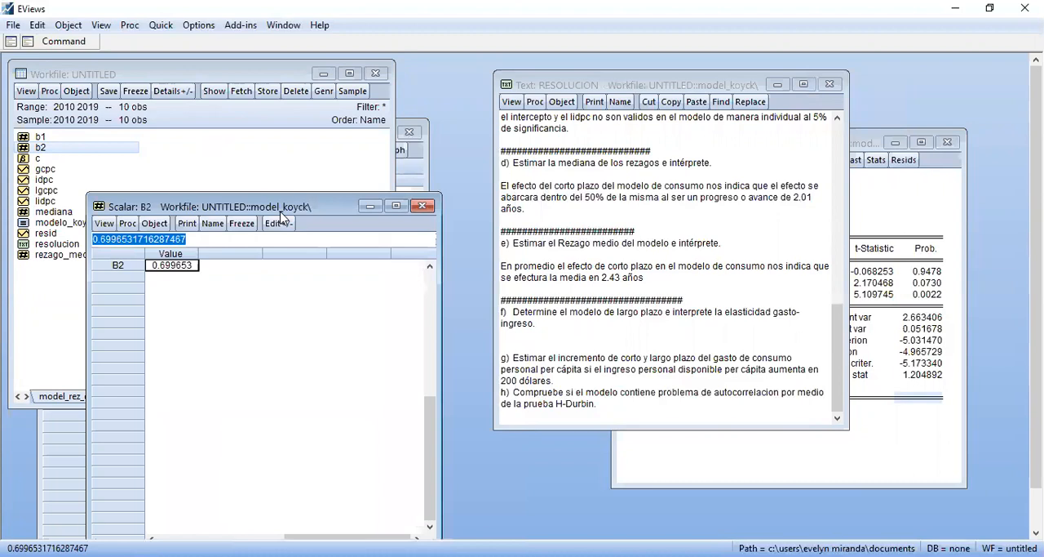
pyautogui.click(70, 274)
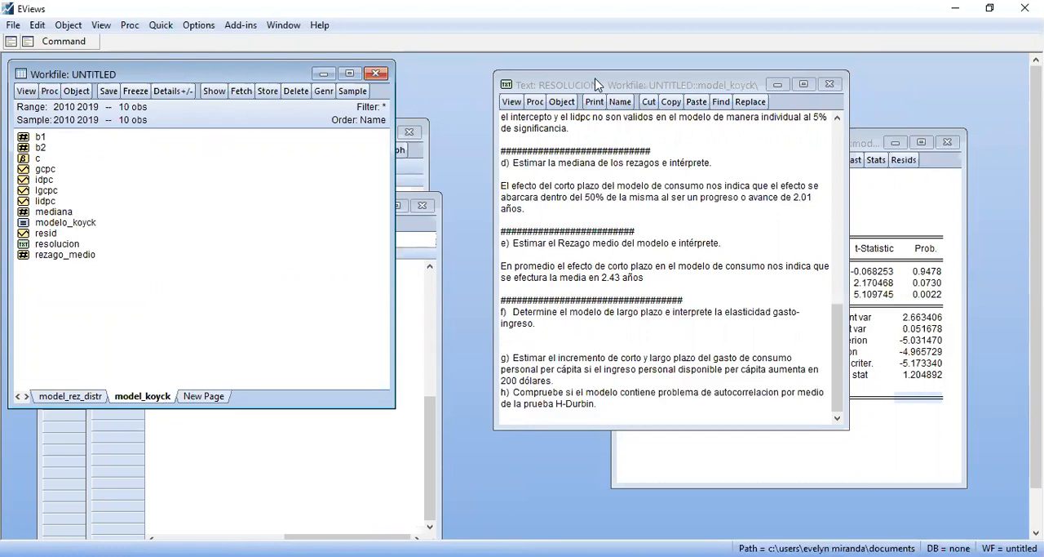
# Switch to Adobe Acrobat Reader, compare the B1 and B2 commands with the "Multiplicador de Largo Plazo" formulas, and return to EViews
pyautogui.hotkey('alt', 'Tab')
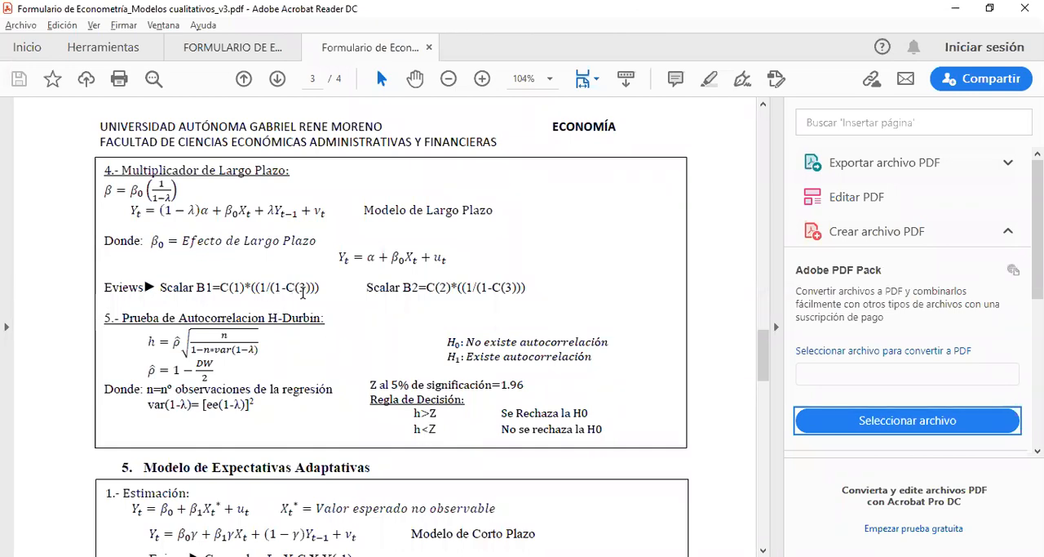
pyautogui.moveTo(762, 349)
pyautogui.mouseDown()
pyautogui.moveTo(763, 324)
pyautogui.moveTo(763, 353)
pyautogui.mouseUp()
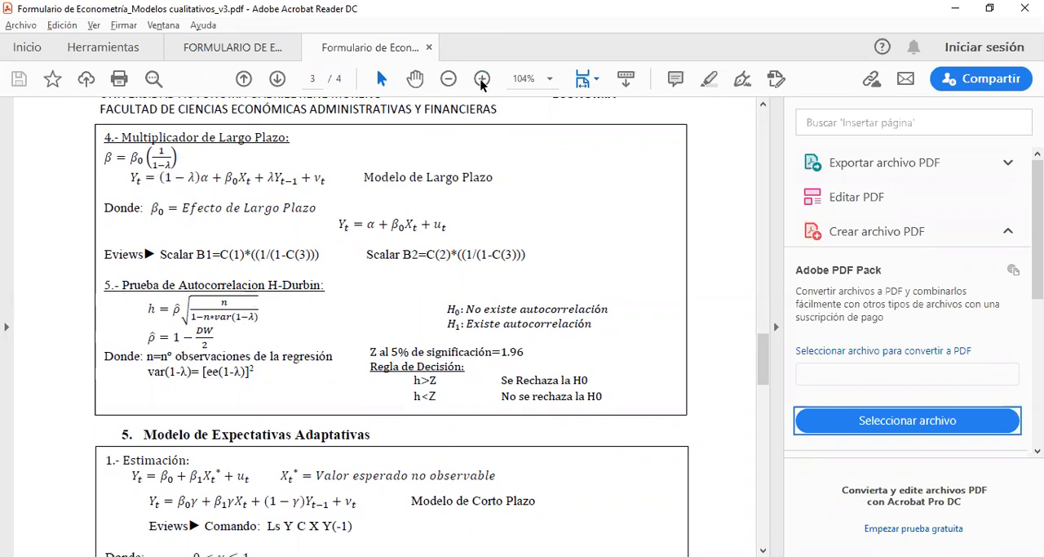
pyautogui.hotkey('alt', 'Tab')
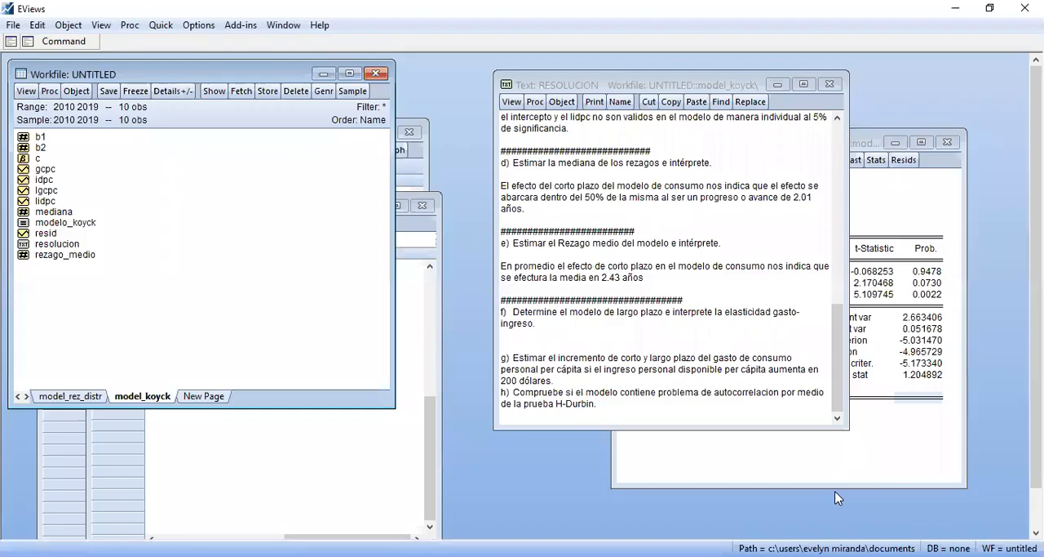
# Correct and rerun both scalar commands as B1=c(1)*(1/(1-c(3))) and B2=c(2)*(1/(1-c(3)))
pyautogui.click(61, 43)
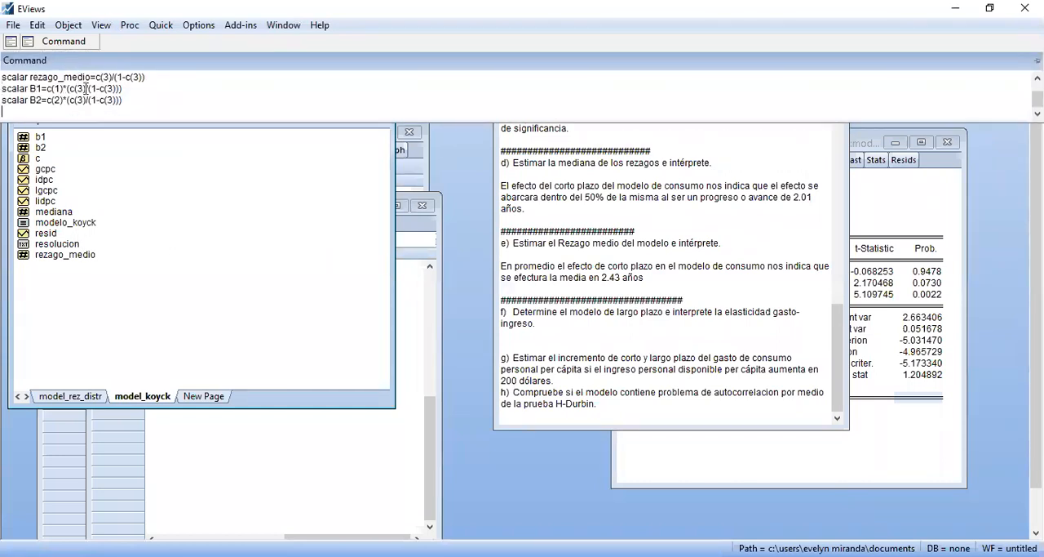
pyautogui.press('BackSpace')
pyautogui.press('BackSpace')
pyautogui.press('BackSpace')
pyautogui.press('BackSpace')
pyautogui.write('1')
pyautogui.press('BackSpace')
pyautogui.press('BackSpace')
pyautogui.press('BackSpace')
pyautogui.press('BackSpace')
pyautogui.write('1')
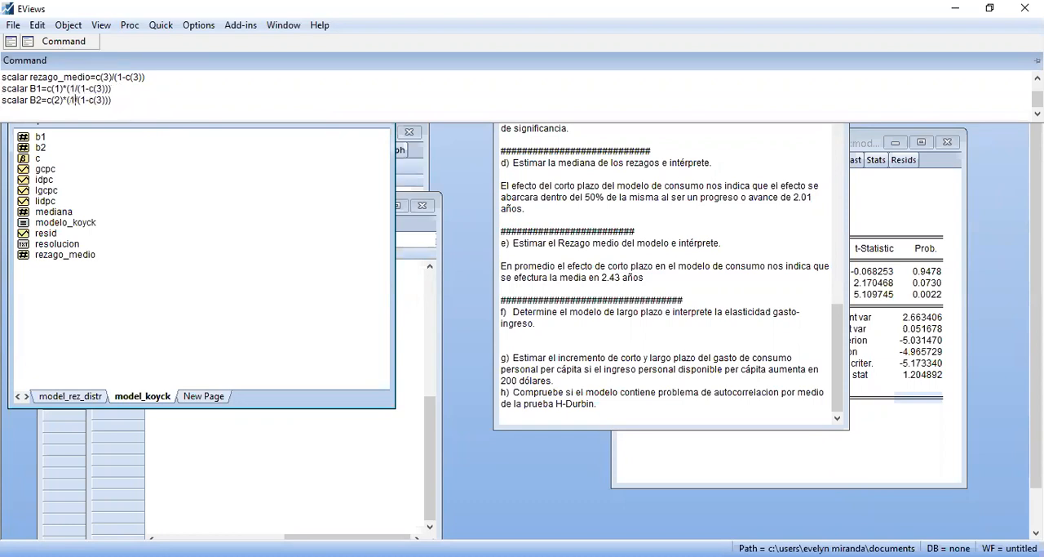
pyautogui.press('Return')
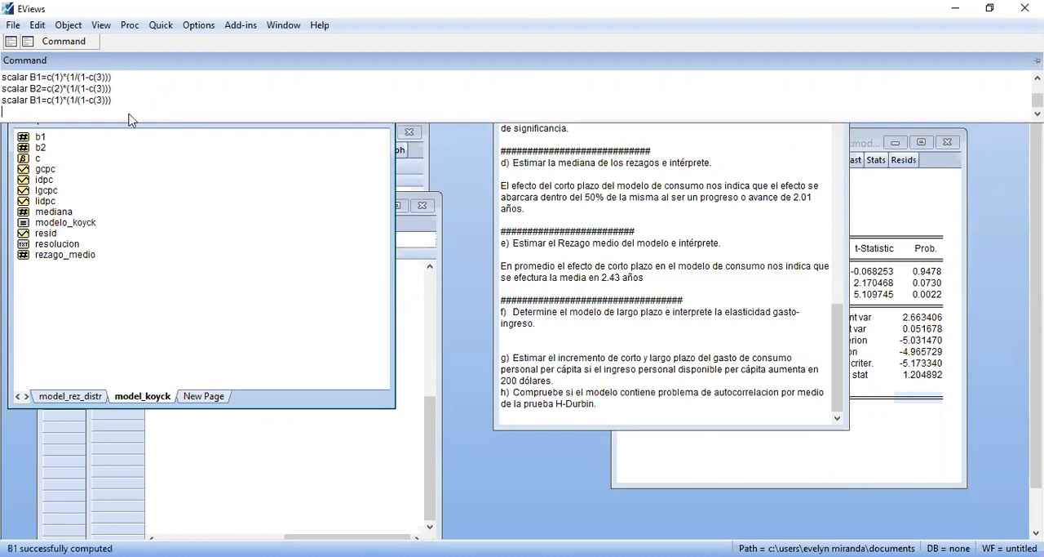
pyautogui.click(76, 91)
pyautogui.press('Return')
# View the recomputed B2 and B1 scalars and close both of their windows
pyautogui.click(269, 445)
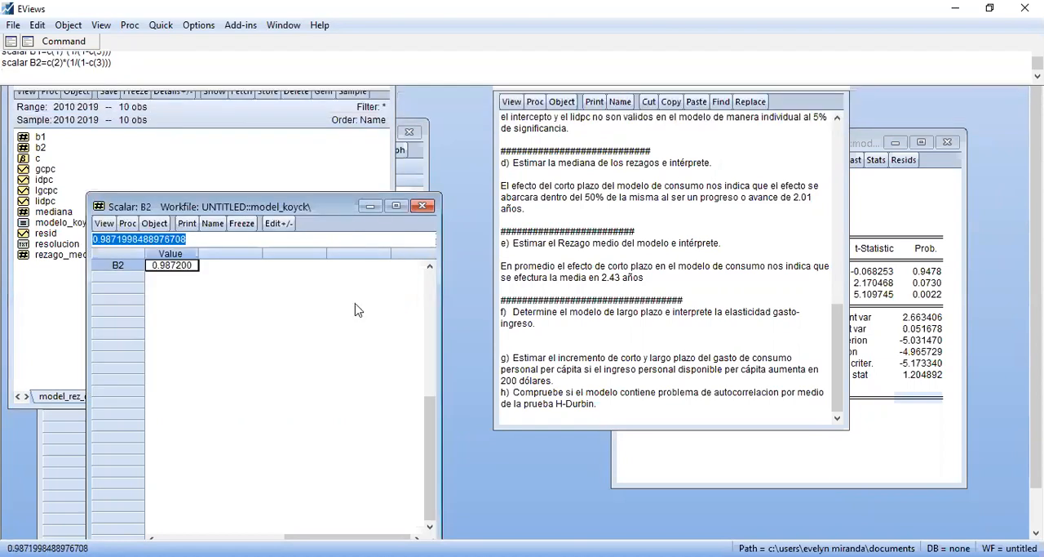
pyautogui.click(422, 205)
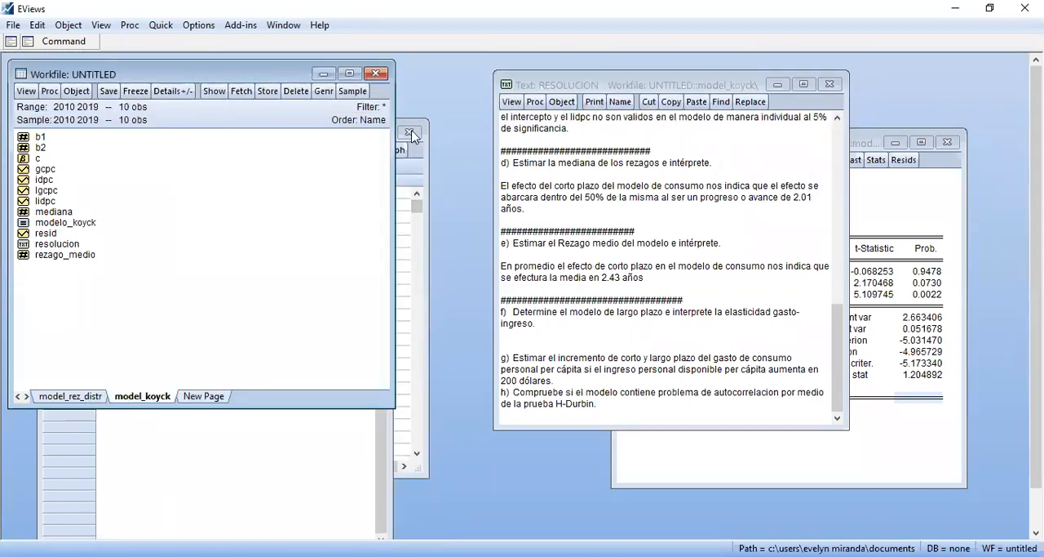
pyautogui.click(310, 441)
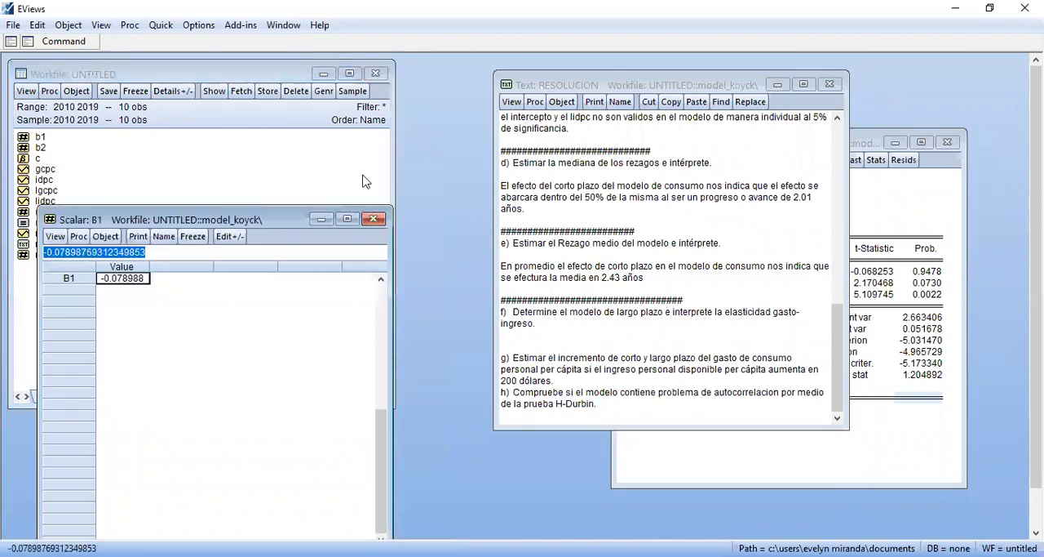
pyautogui.click(373, 220)
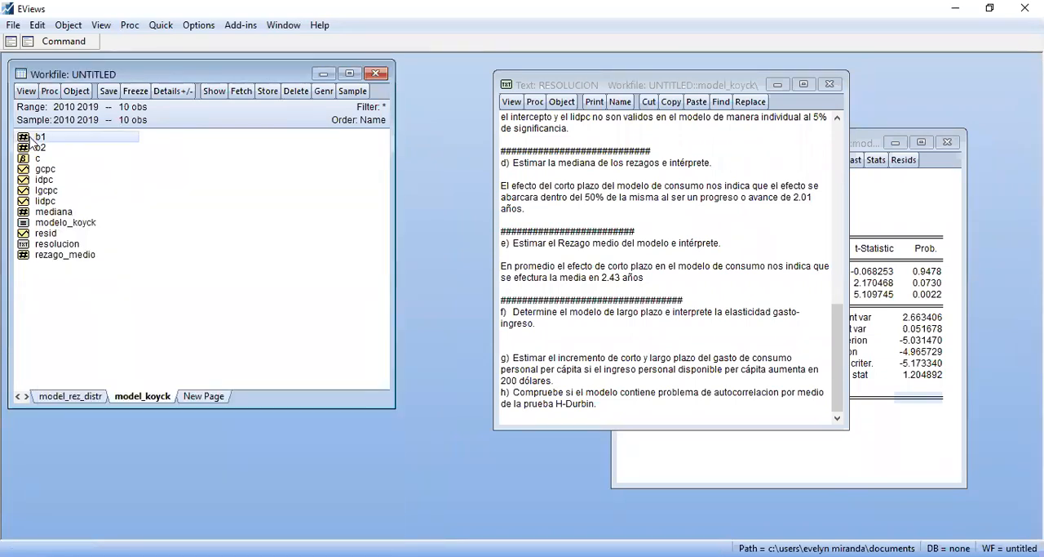
# Open b1 and b2 together in separate windows and arrange them over the workfile with both values and the resolucion text readable
pyautogui.keyDown('ctrl'); pyautogui.click(37, 147); pyautogui.keyUp('ctrl')
pyautogui.doubleClick(37, 147)
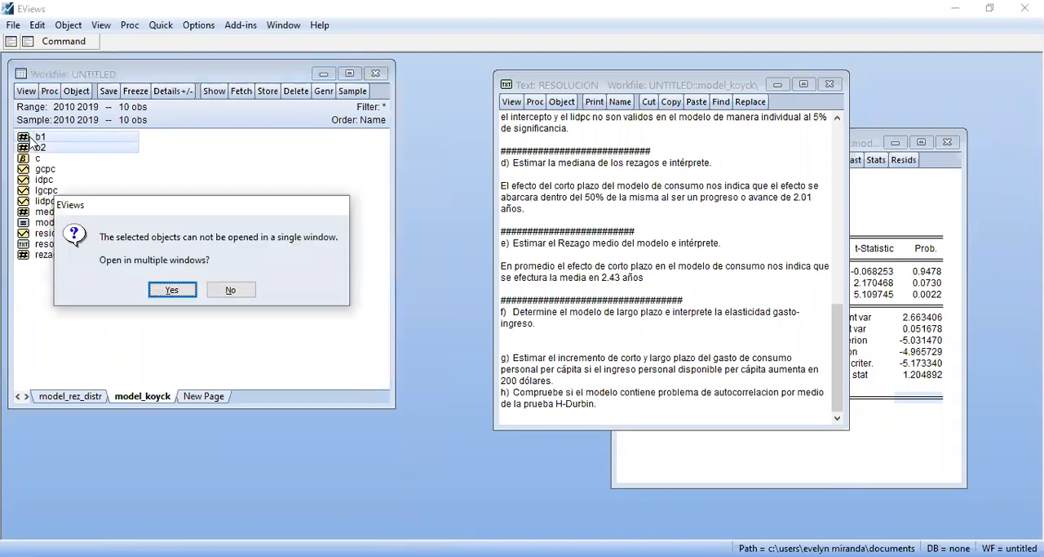
pyautogui.press('Return')
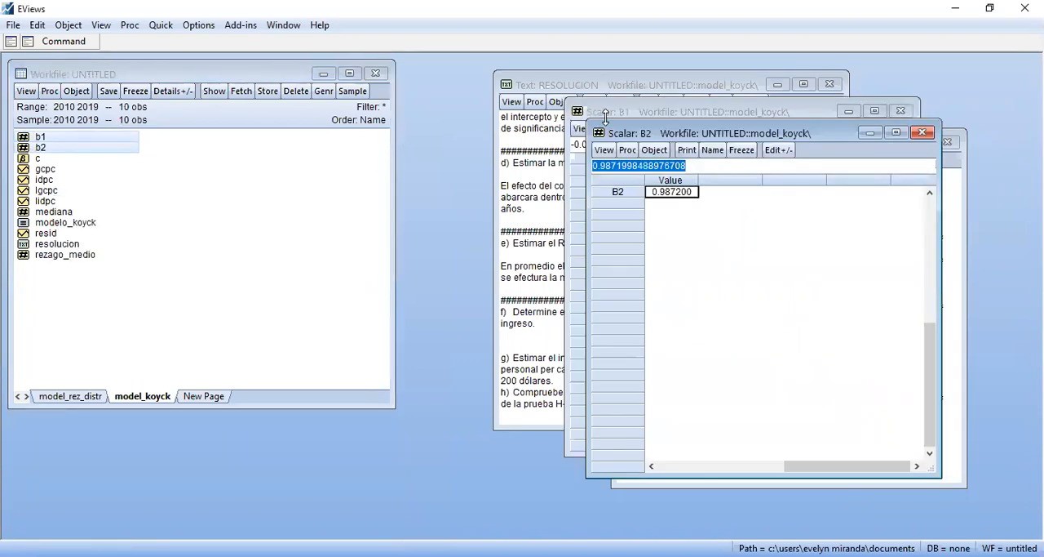
pyautogui.moveTo(629, 112); pyautogui.dragTo(139, 80)
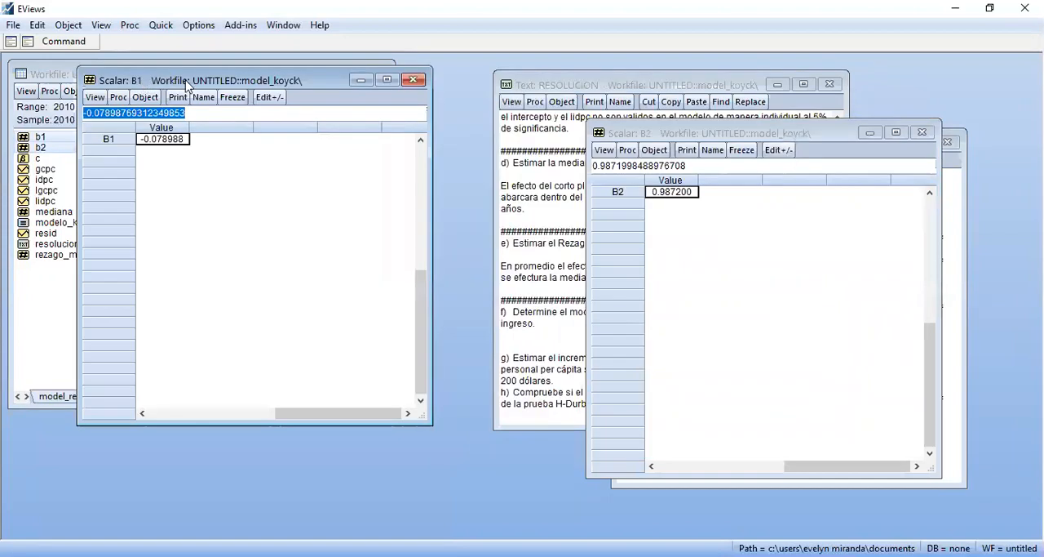
pyautogui.click(654, 135)
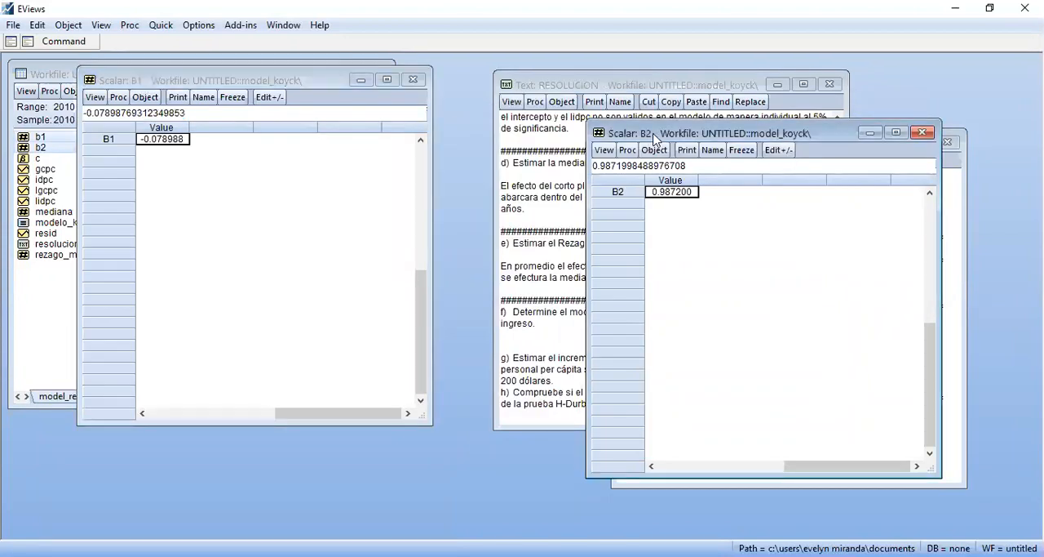
pyautogui.moveTo(654, 139); pyautogui.dragTo(149, 174)
# Copy the estimated LGCPC equation from item a into the answer space below item f's heading, adding a blank line first
pyautogui.click(531, 332)
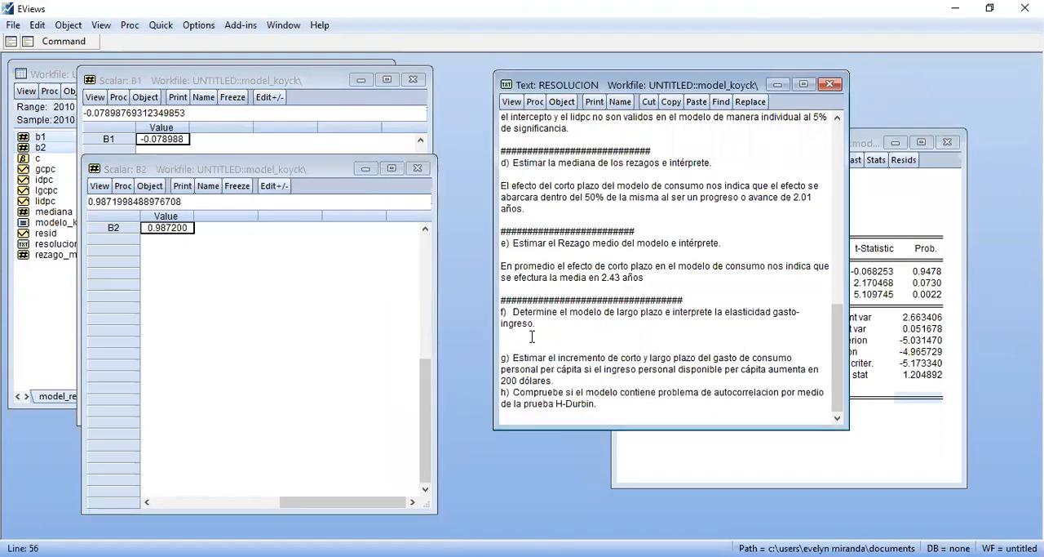
pyautogui.press('Return')
pyautogui.press('Up')
pyautogui.press('Up')
pyautogui.press('Up')
pyautogui.press('Up')
pyautogui.press('Up')
pyautogui.press('Up')
pyautogui.press('Up')
pyautogui.press('Up')
pyautogui.press('Up')
pyautogui.press('Up')
pyautogui.press('Up')
pyautogui.press('Up')
pyautogui.press('Up')
pyautogui.press('Up')
pyautogui.press('Up')
pyautogui.press('Up')
pyautogui.press('Up')
pyautogui.press('Up')
pyautogui.press('Up')
pyautogui.press('Up')
pyautogui.press('Down')
pyautogui.press('Up')
pyautogui.press('Up')
pyautogui.press('Up')
pyautogui.press('Up')
pyautogui.press('Up')
pyautogui.press('Up')
pyautogui.press('Up')
pyautogui.press('Up')
pyautogui.press('Up')
pyautogui.press('Up')
pyautogui.press('Up')
pyautogui.press('Up')
pyautogui.press('Up')
pyautogui.press('Up')
pyautogui.press('Up')
pyautogui.press('Up')
pyautogui.press('Up')
pyautogui.press('Up')
pyautogui.press('Up')
pyautogui.press('Up')
pyautogui.press('Up')
pyautogui.press('Up')
pyautogui.press('Up')
pyautogui.press('Up')
pyautogui.press('Up')
pyautogui.press('Up')
pyautogui.press('Down')
pyautogui.press('Down')
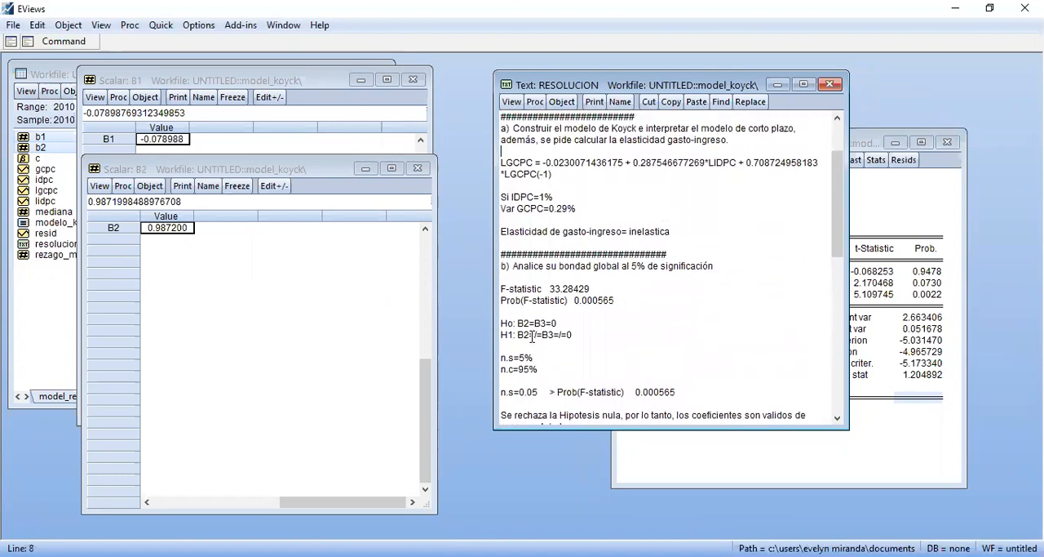
pyautogui.hotkey('shift', 'Down')
pyautogui.hotkey('shift', 'Down')
pyautogui.press('Down')
pyautogui.press('Down')
pyautogui.press('Down')
pyautogui.press('Down')
pyautogui.press('Down')
pyautogui.press('Down')
pyautogui.press('Down')
pyautogui.press('Down')
pyautogui.press('Down')
pyautogui.press('Down')
pyautogui.press('Down')
pyautogui.press('Down')
pyautogui.press('Down')
pyautogui.press('Down')
pyautogui.press('Down')
pyautogui.press('Down')
pyautogui.press('Down')
pyautogui.press('Down')
pyautogui.press('Down')
pyautogui.press('Down')
pyautogui.press('Down')
pyautogui.press('Down')
pyautogui.press('Down')
pyautogui.press('Down')
pyautogui.press('Down')
pyautogui.press('Down')
pyautogui.press('Down')
pyautogui.press('Down')
pyautogui.press('Down')
pyautogui.press('Down')
pyautogui.press('Down')
pyautogui.press('Down')
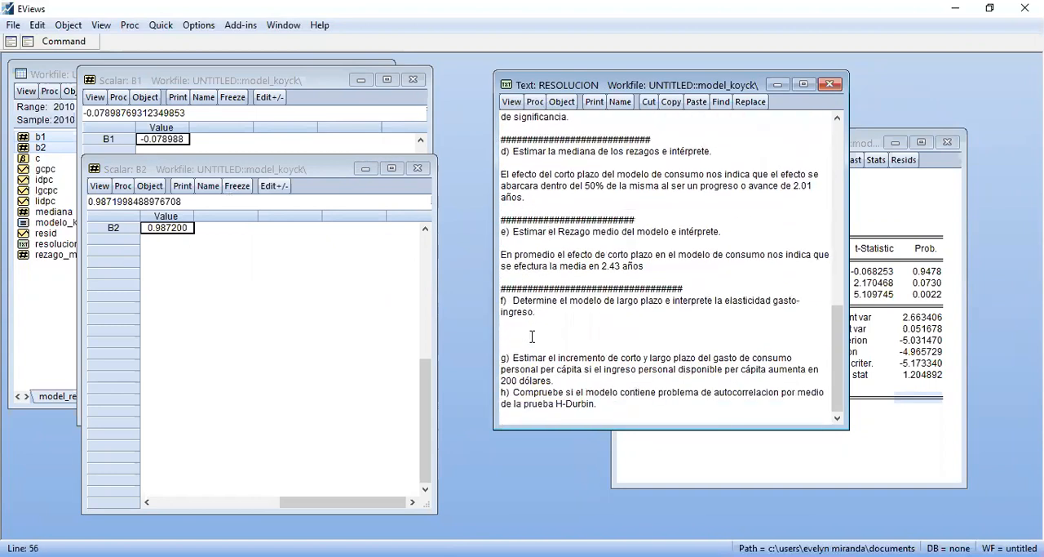
pyautogui.write('LGCPC = -0.0230071436175 + 0.287546677269*LIDPC + 0.708724958183*LGCPC(-1)')
# Delete the lagged consumption term from item f's equation, ending it at LIDPC
pyautogui.click(570, 347)
pyautogui.press('BackSpace')
pyautogui.press('BackSpace')
pyautogui.press('BackSpace')
pyautogui.press('BackSpace')
pyautogui.press('BackSpace')
pyautogui.press('BackSpace')
pyautogui.press('BackSpace')
pyautogui.press('BackSpace')
pyautogui.press('BackSpace')
pyautogui.press('BackSpace')
pyautogui.press('BackSpace')
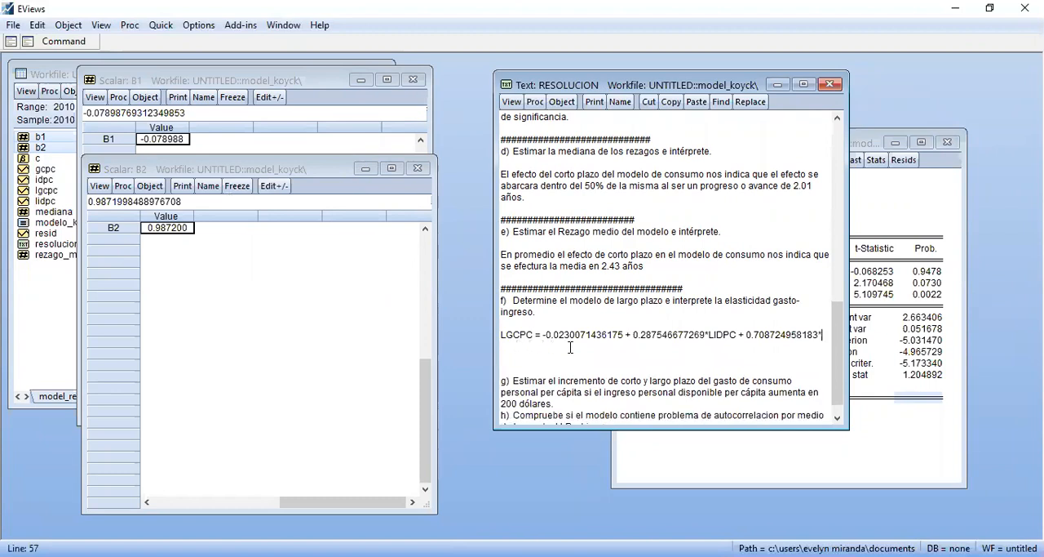
pyautogui.press('BackSpace')
pyautogui.press('BackSpace')
pyautogui.press('BackSpace')
pyautogui.press('BackSpace')
pyautogui.press('BackSpace')
pyautogui.press('BackSpace')
pyautogui.press('BackSpace')
pyautogui.press('BackSpace')
pyautogui.press('BackSpace')
pyautogui.press('BackSpace')
pyautogui.press('BackSpace')
pyautogui.press('BackSpace')
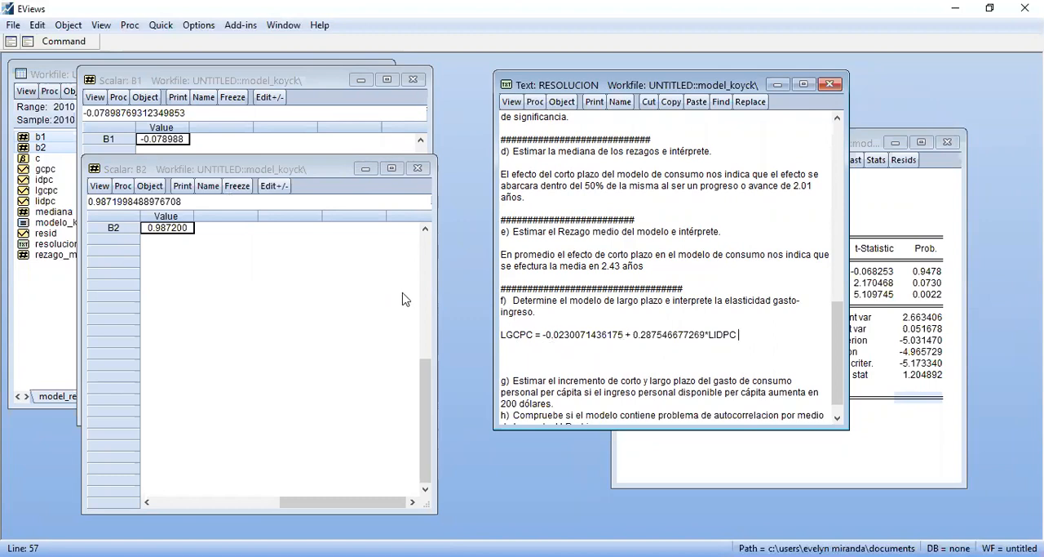
# Replace the intercept in item f's equation with B1's highest-precision value, -0.07898769312349853, and close the B1 window
pyautogui.click(177, 150)
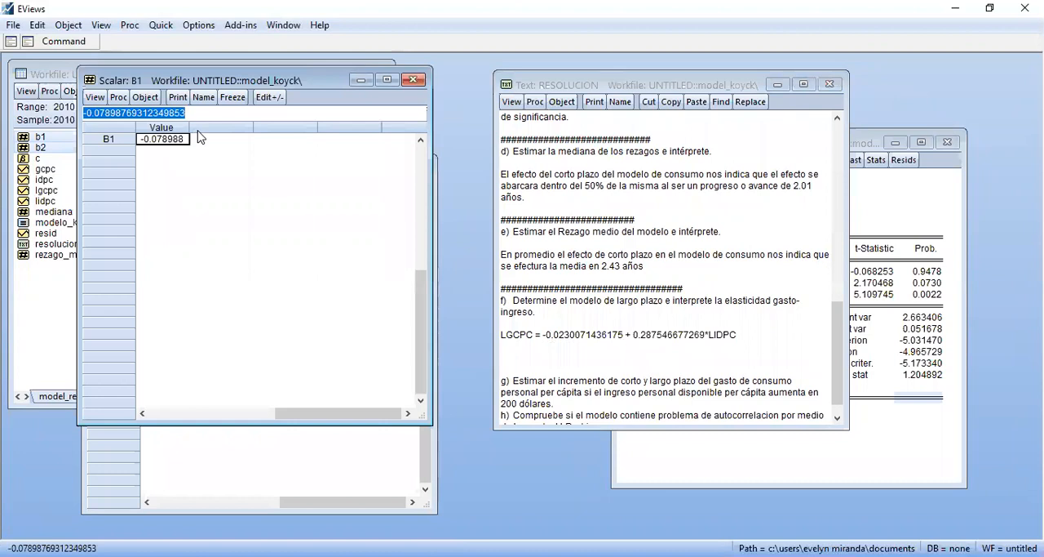
pyautogui.hotkey('ctrl', 'c')
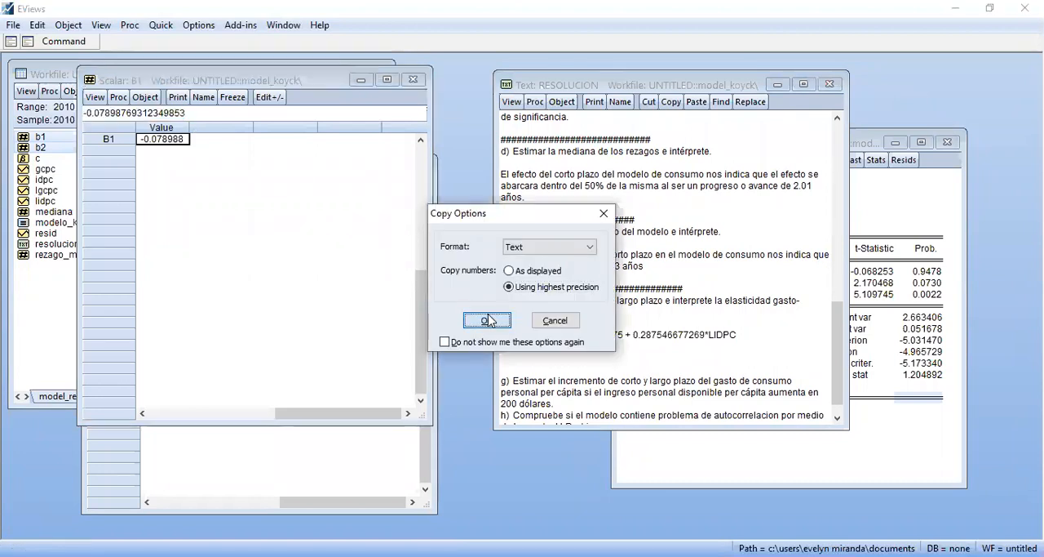
pyautogui.click(488, 320)
pyautogui.moveTo(545, 334); pyautogui.dragTo(621, 334)
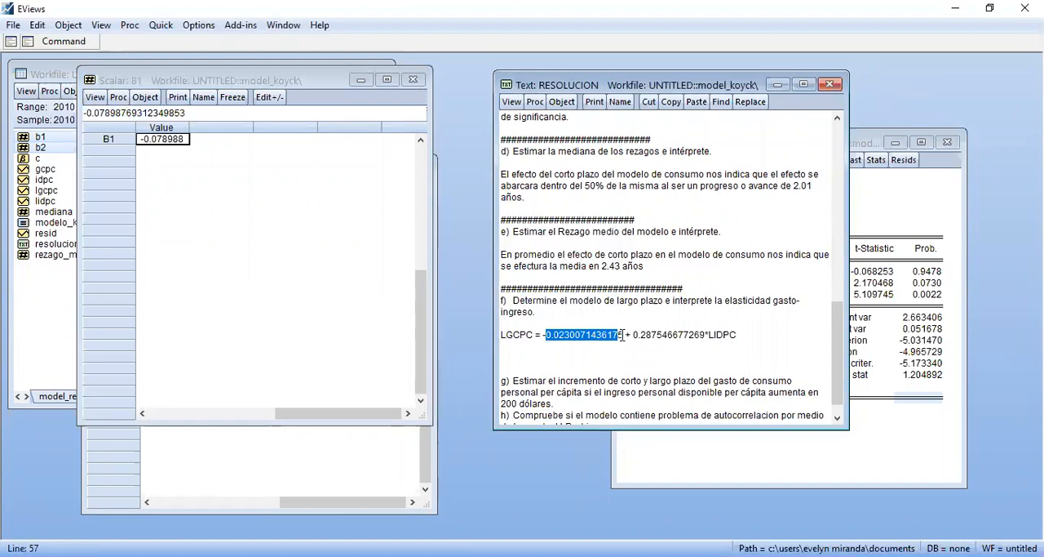
pyautogui.press('Delete')
pyautogui.press('BackSpace')
pyautogui.press('BackSpace')
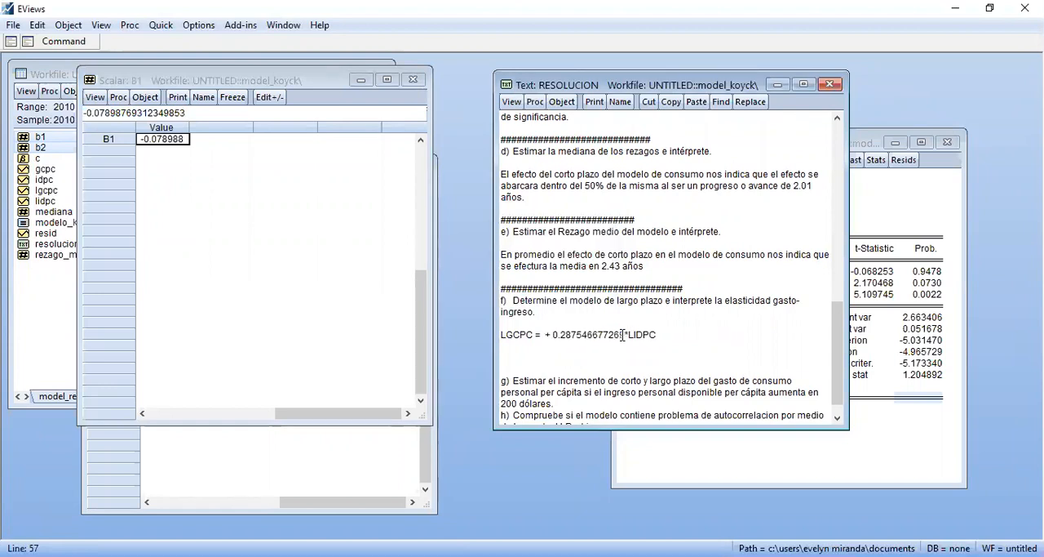
pyautogui.hotkey('ctrl', 'v')
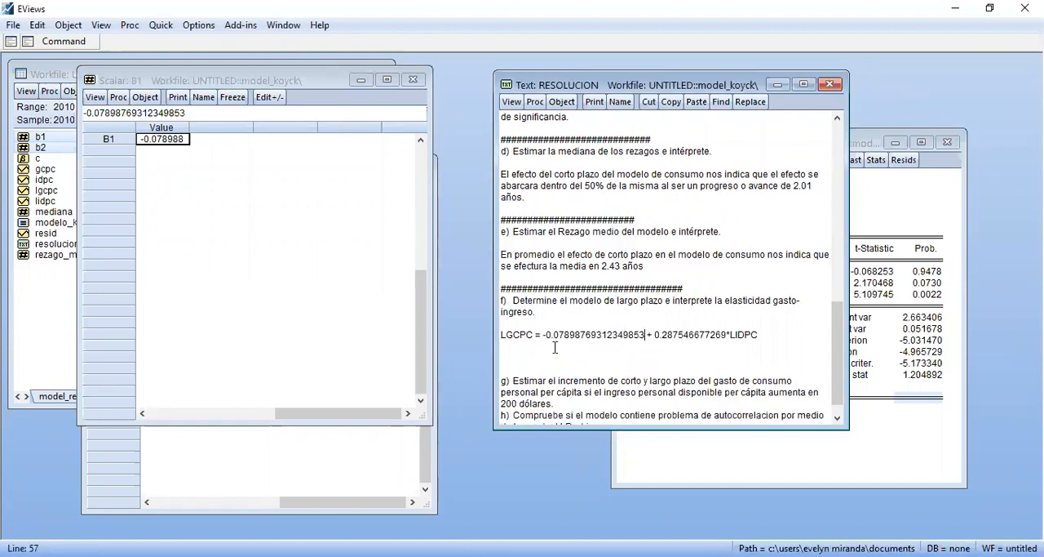
pyautogui.click(413, 80)
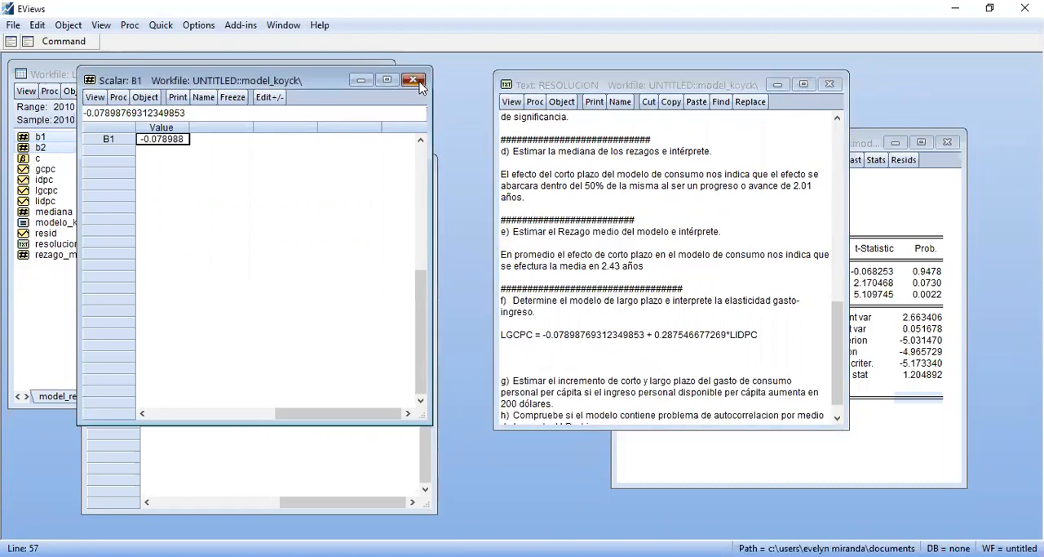
# Replace the LIDPC coefficient in item f's equation with B2's full value, 0.9871998488976708, keeping the equation on one line and closing the B2 window
pyautogui.doubleClick(192, 203)
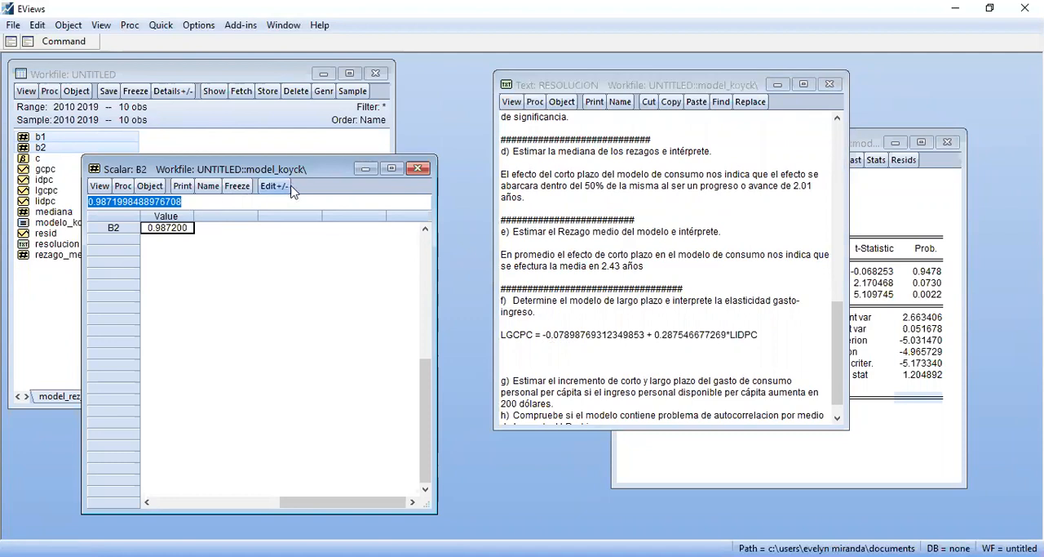
pyautogui.click(417, 168)
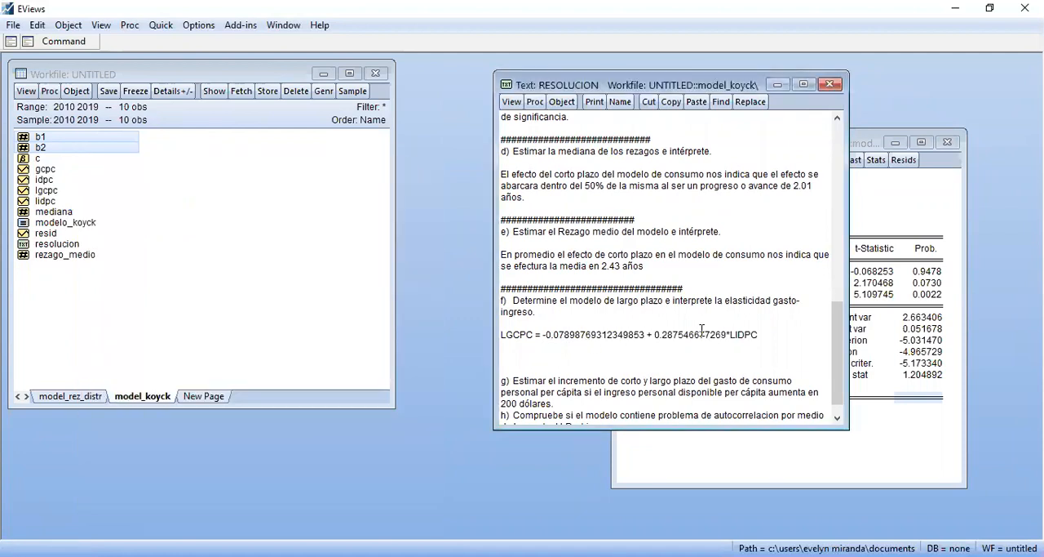
pyautogui.moveTo(727, 334); pyautogui.dragTo(655, 339)
pyautogui.hotkey('ctrl', 'v')
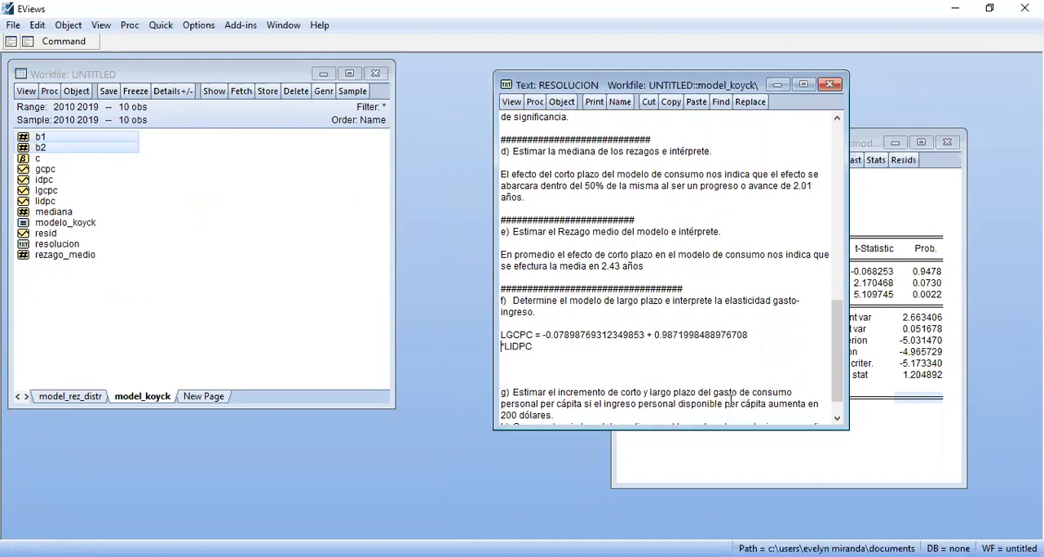
pyautogui.press('BackSpace')
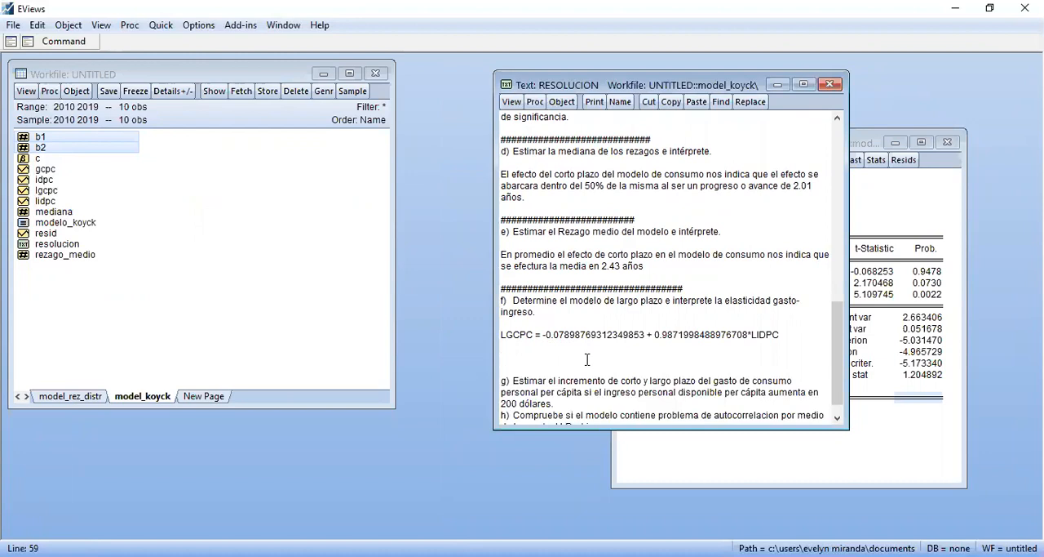
# Remove the surplus blank lines below item f's equation and add a separator line of # characters directly above item g
pyautogui.press('BackSpace')
pyautogui.write('g')
pyautogui.press('BackSpace')
pyautogui.press('Down')
pyautogui.press('Down')
pyautogui.press('Down')
pyautogui.press('Down')
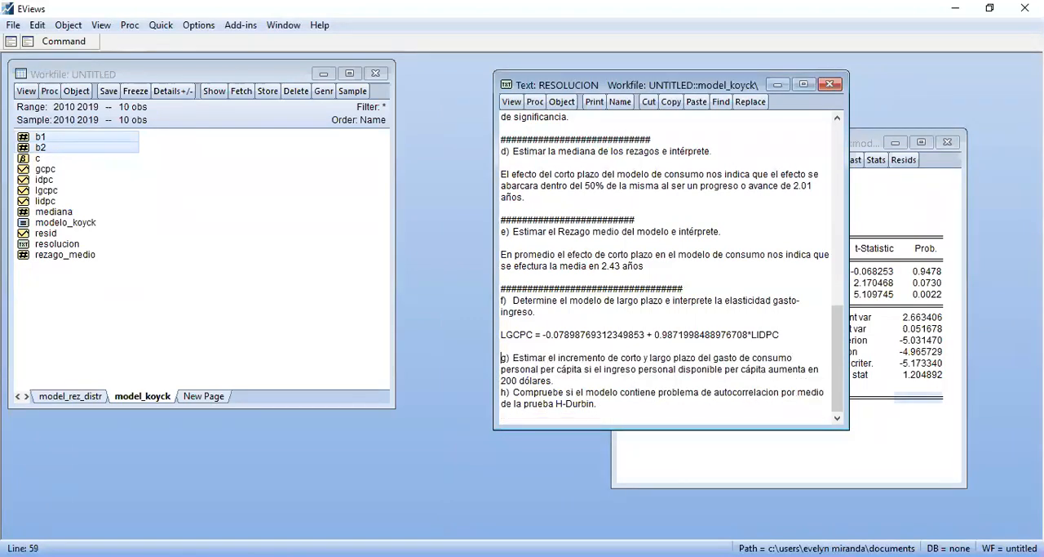
pyautogui.press('Up')
pyautogui.press('Up')
pyautogui.press('Return')
pyautogui.write('###')
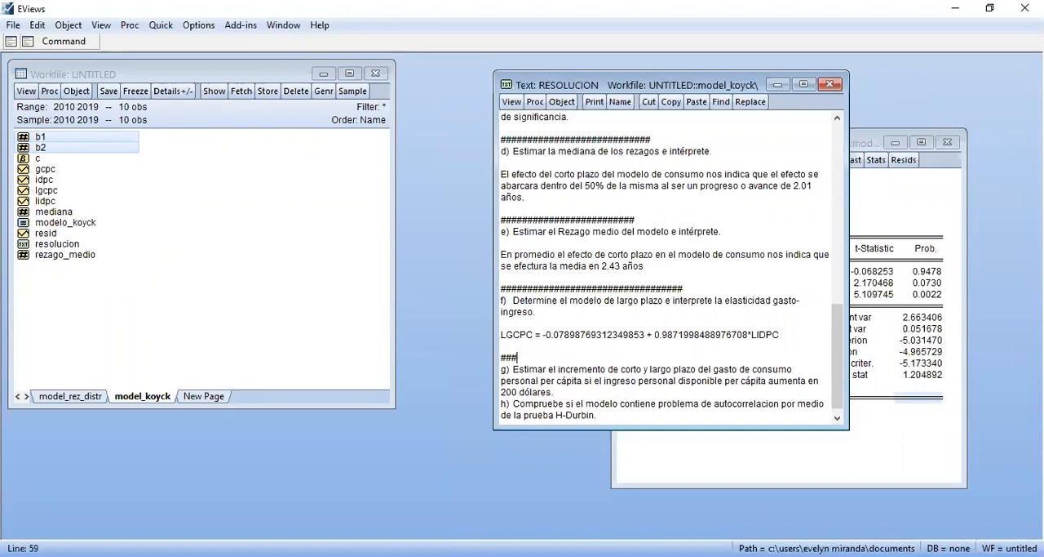
pyautogui.write('###################################################')
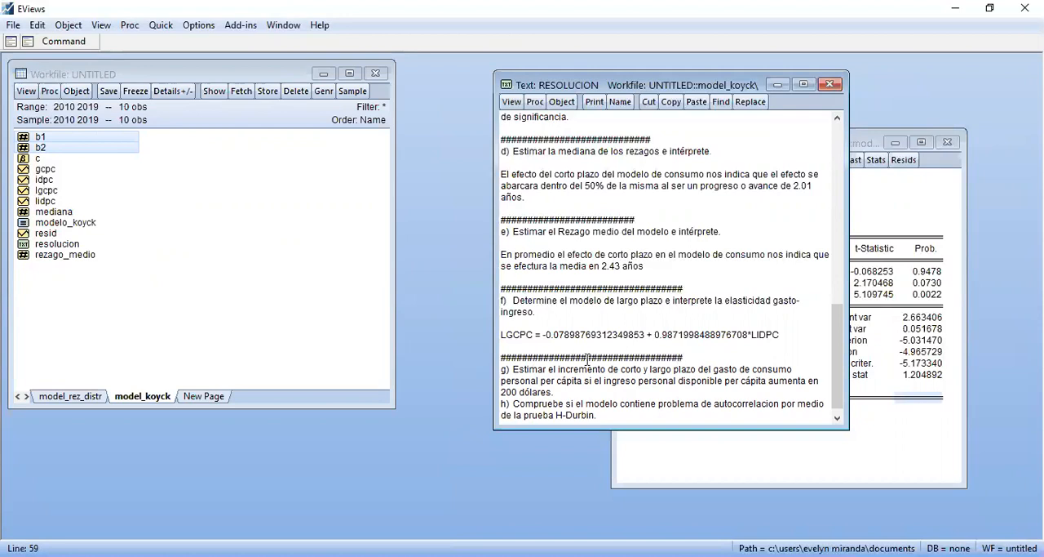
# Insert two blank lines between items g and h in resolucion as answer space for item g
pyautogui.click(830, 421)
pyautogui.press('Return')
pyautogui.press('Return')
pyautogui.press('Return')
pyautogui.press('Return')
pyautogui.press('Return')
pyautogui.press('Return')
pyautogui.press('Return')
pyautogui.press('Return')
pyautogui.press('Return')
pyautogui.press('Return')
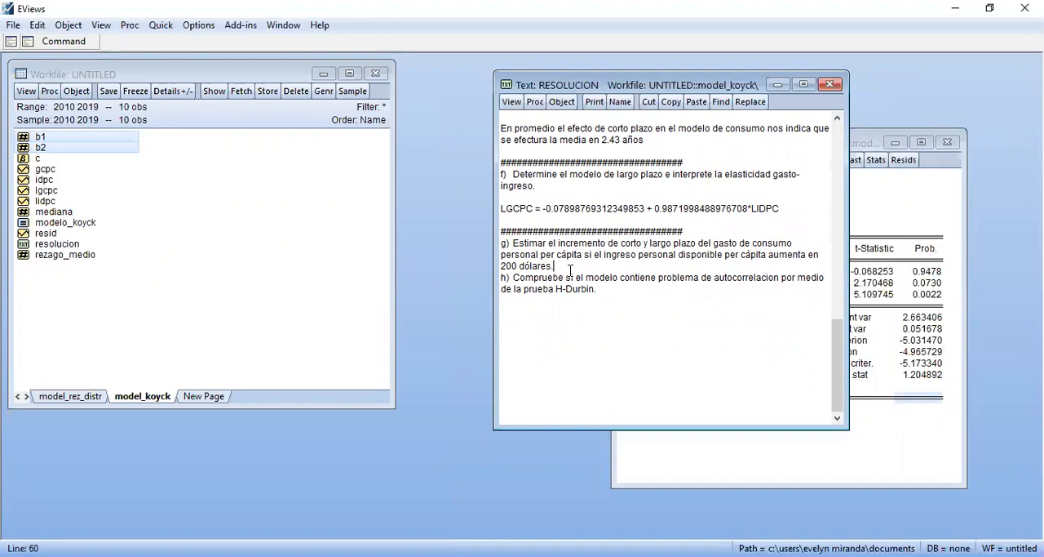
pyautogui.press('Return')
pyautogui.press('Return')
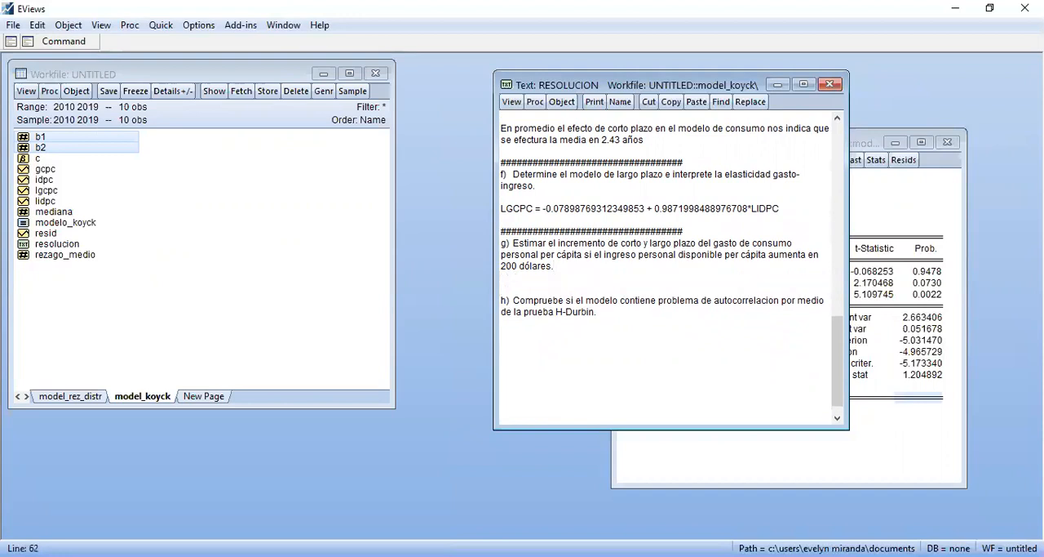
# Write the command corto_plazo=200*c(2) for the short-run spending increase without running it
pyautogui.click(340, 222)
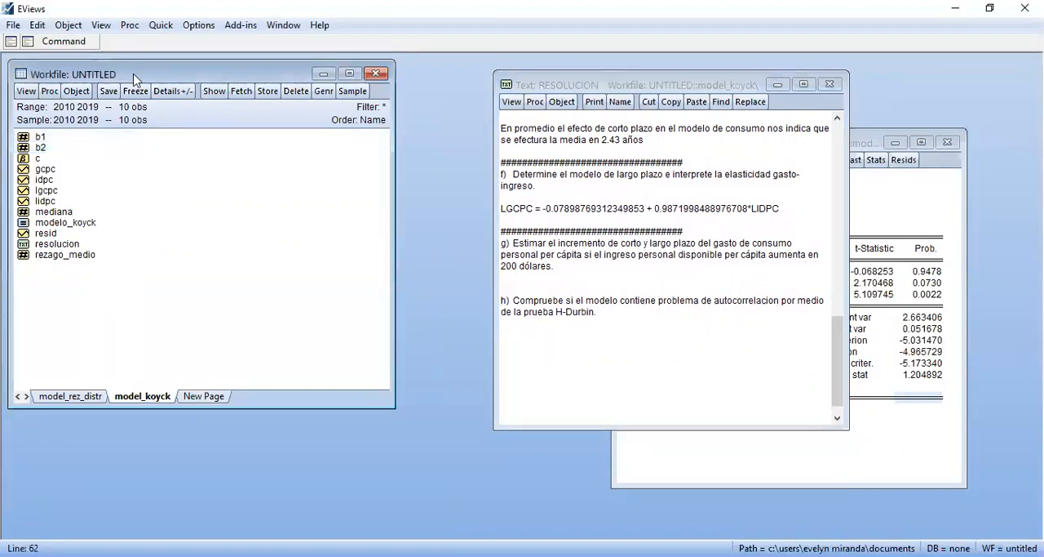
pyautogui.click(81, 45)
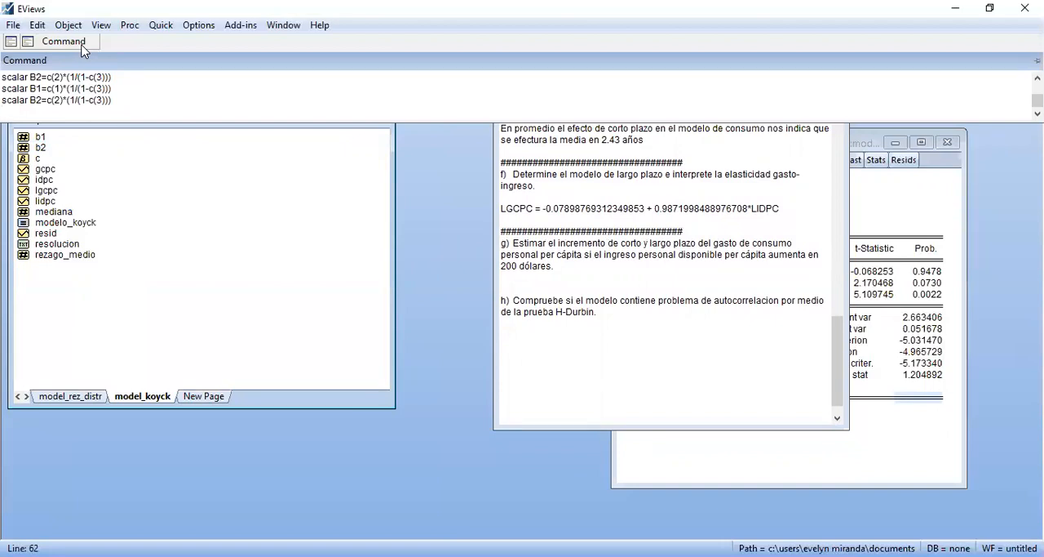
pyautogui.write('corto_plazo=200*c(2)')
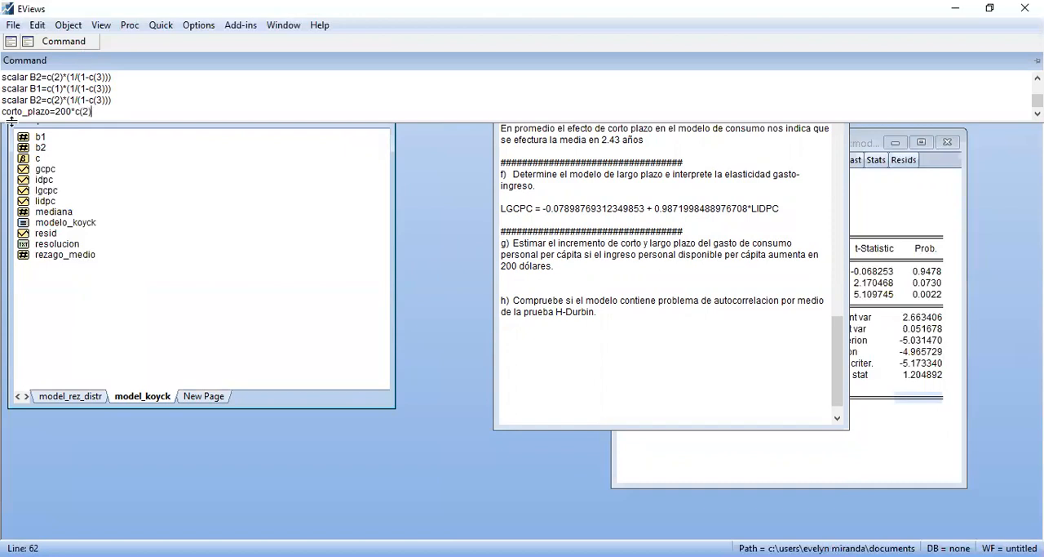
# Bring the MODELO_KOYCK estimation output forward and check the LIDPC coefficient that c(2) refers to
pyautogui.click(921, 196)
pyautogui.click(762, 295)
pyautogui.click(751, 283)
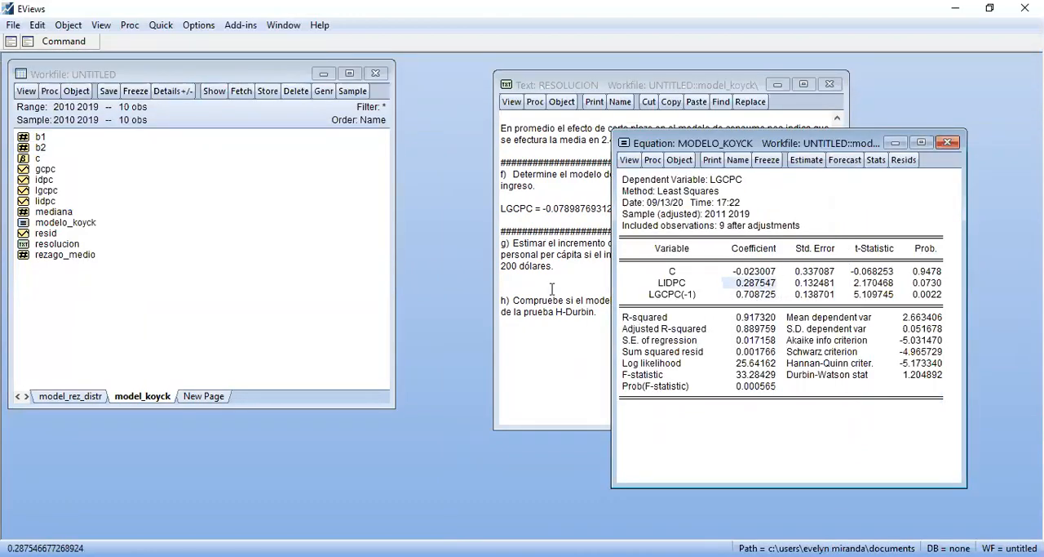
# Run the pending short-run command, correcting it into the scalar definition scalar corto_plazo=200*c(2)
pyautogui.click(168, 120)
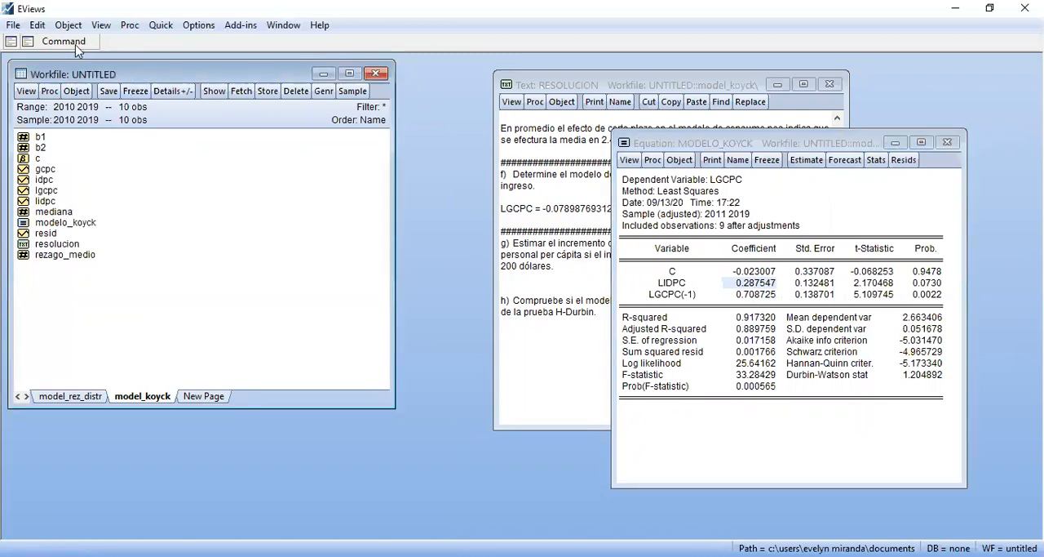
pyautogui.click(74, 41)
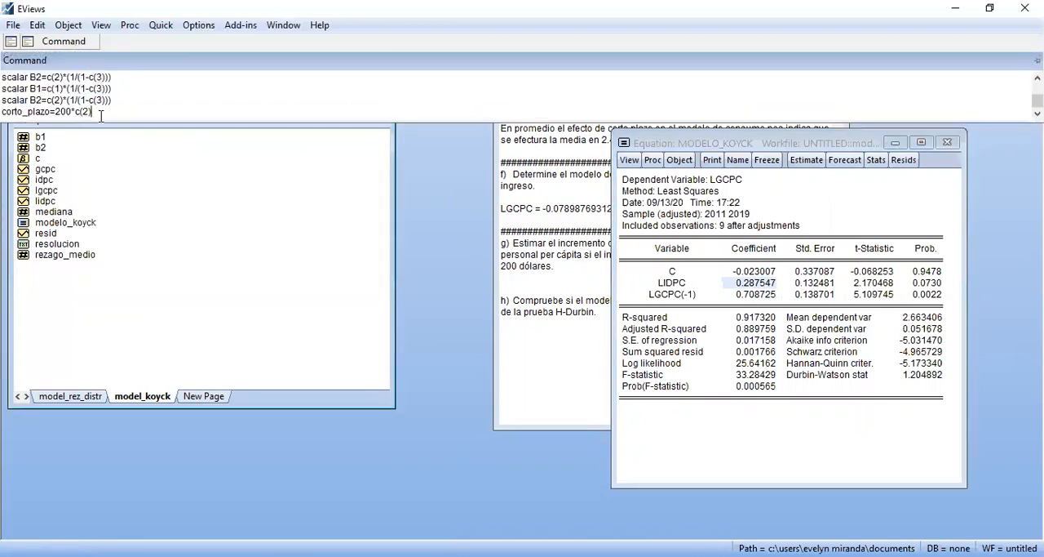
pyautogui.press('Return')
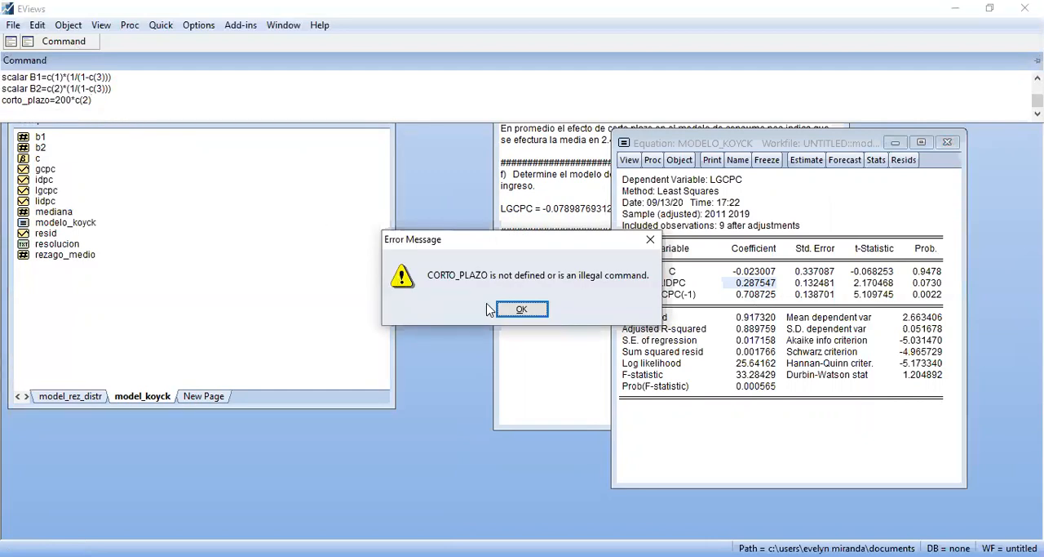
pyautogui.click(522, 310)
pyautogui.click(4, 101)
pyautogui.write('scalar')
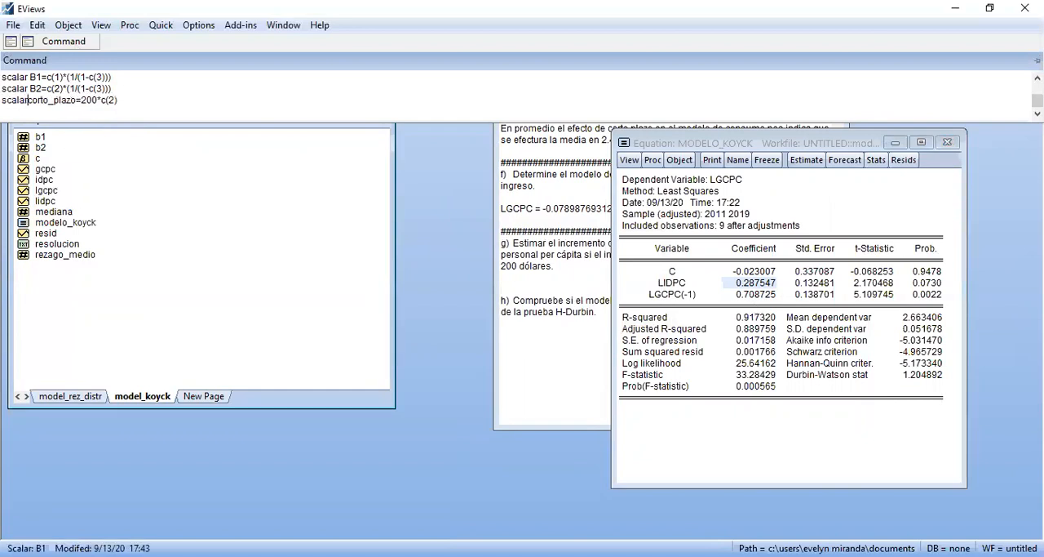
pyautogui.press('Return')
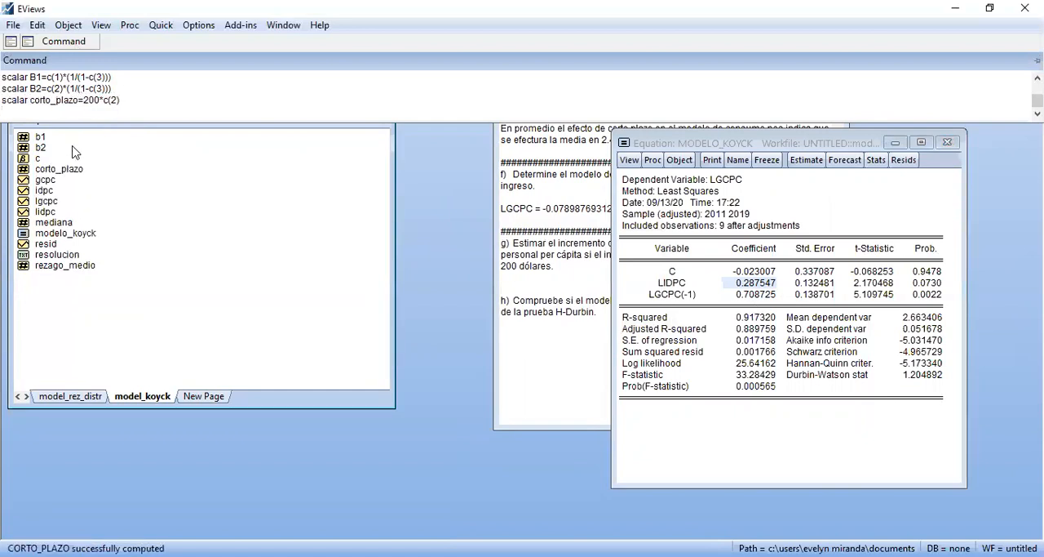
# Open the corto_plazo scalar and place its window over the workfile, with the resolucion text brought forward beside it
pyautogui.doubleClick(75, 169)
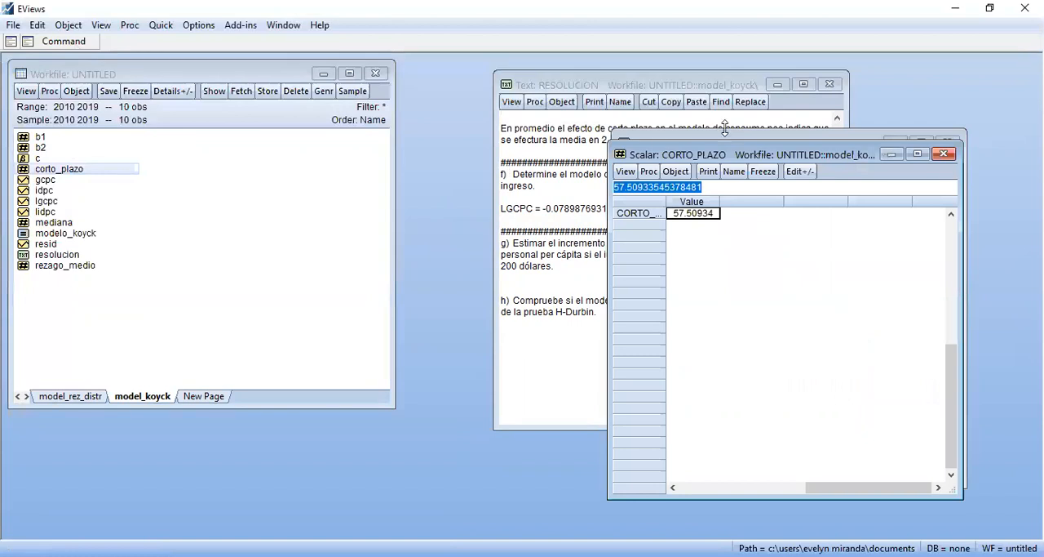
pyautogui.moveTo(723, 155); pyautogui.dragTo(227, 153)
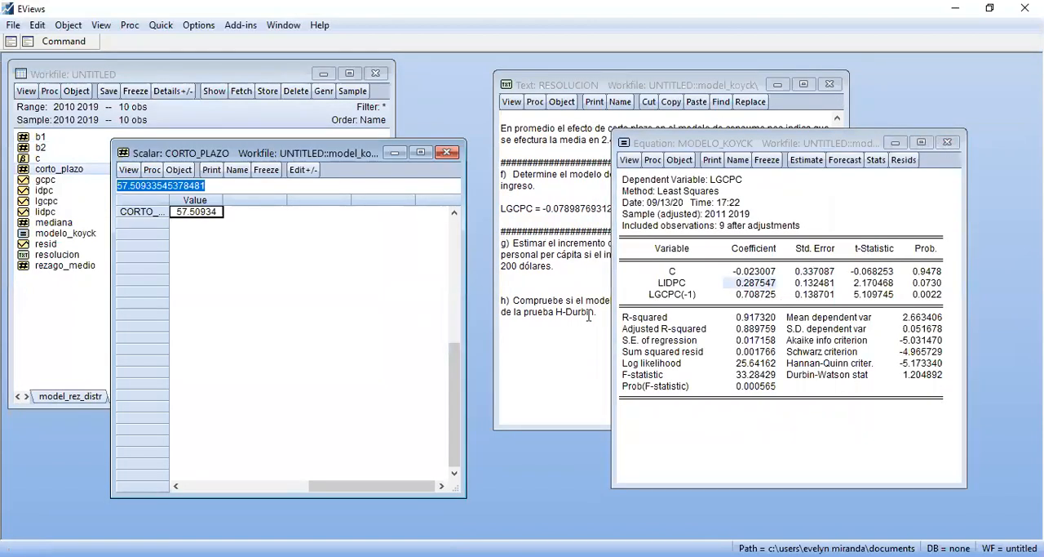
pyautogui.click(534, 332)
# Write "El consumo personal para el corto plazo es de 57.51 dolares" as item g's short-run answer and start a new line below it
pyautogui.click(528, 290)
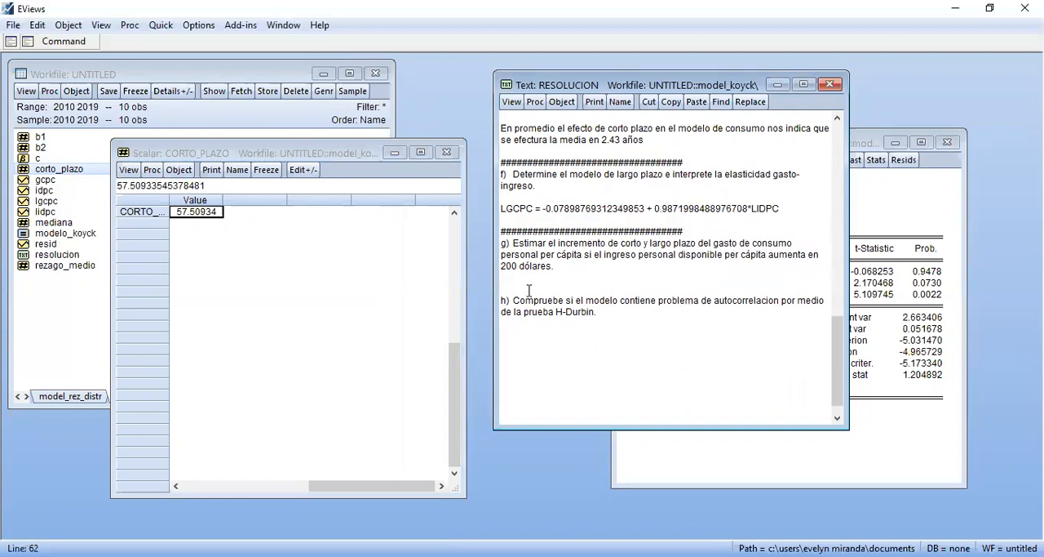
pyautogui.press('Return')
pyautogui.press('Up')
pyautogui.write('El con')
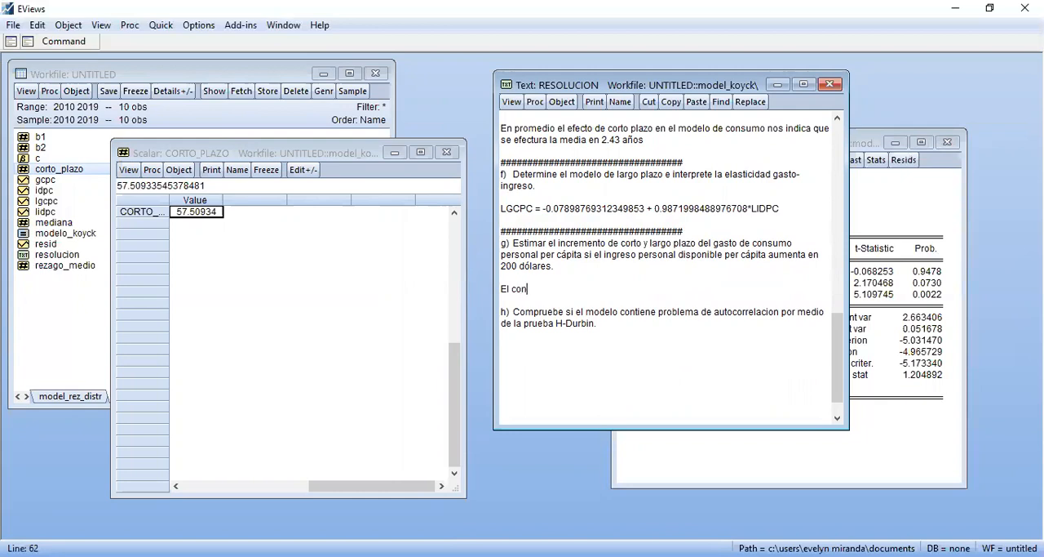
pyautogui.write('sumo personal es')
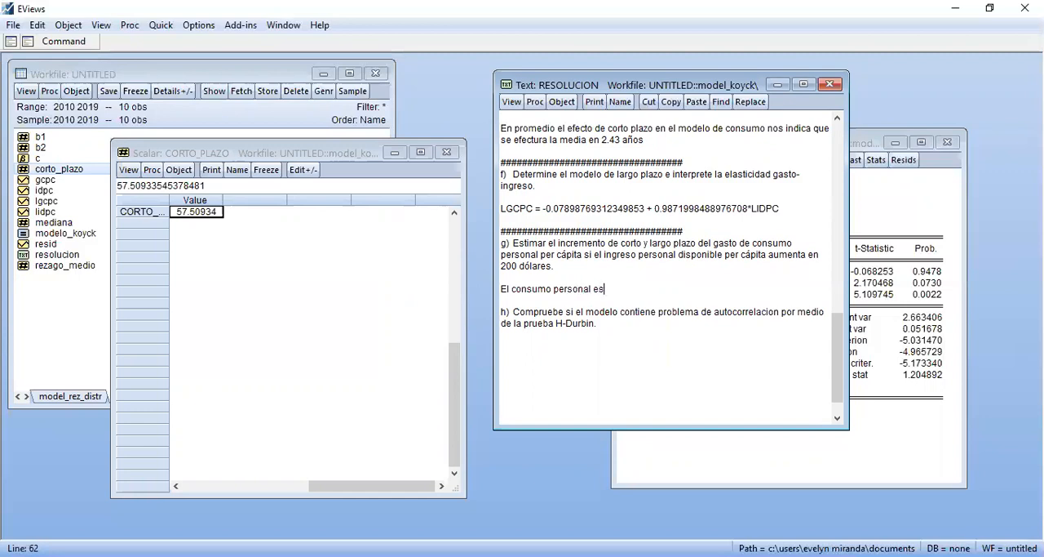
pyautogui.press('BackSpace')
pyautogui.press('BackSpace')
pyautogui.write('para el corto plazo es de 5')
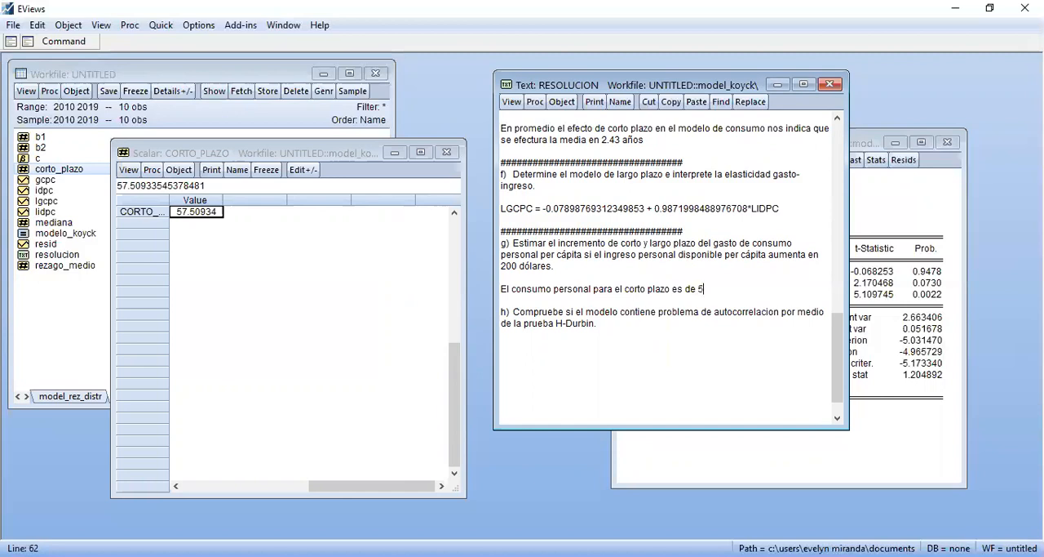
pyautogui.write('7.51 dolares')
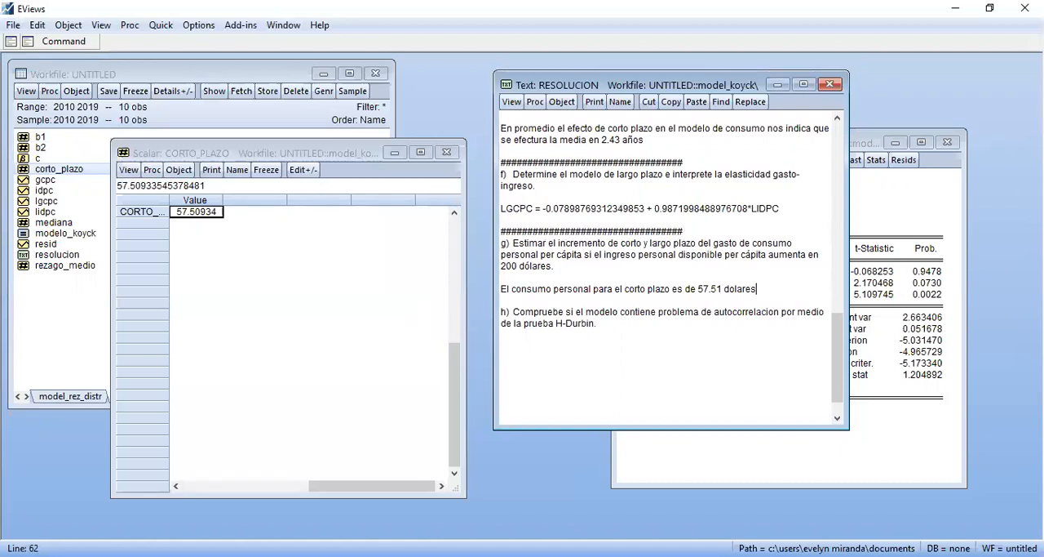
pyautogui.press('Return')
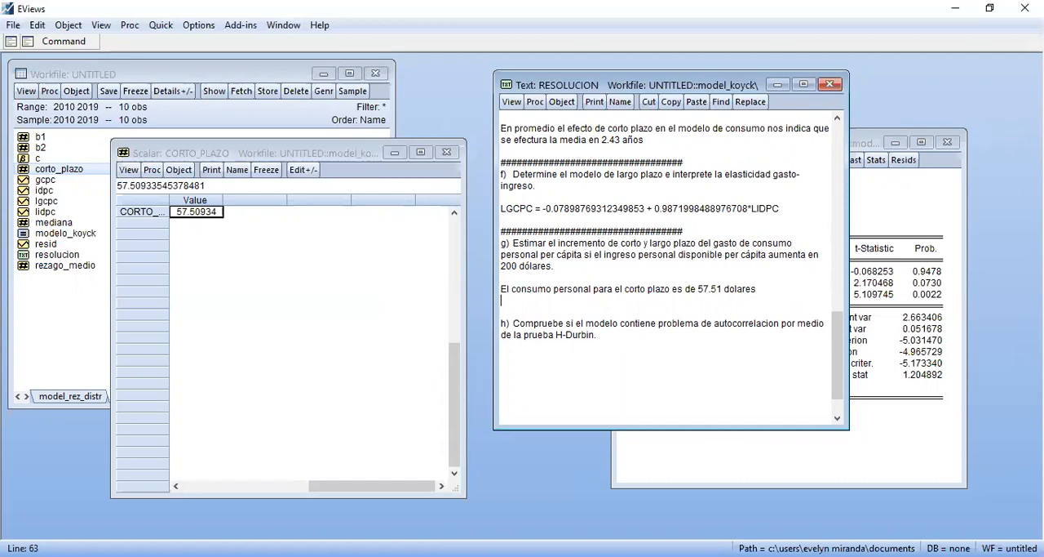
# Close the corto_plazo window and create the long-run increment with scalar largo_plazo=200*B2
pyautogui.click(447, 153)
pyautogui.click(82, 43)
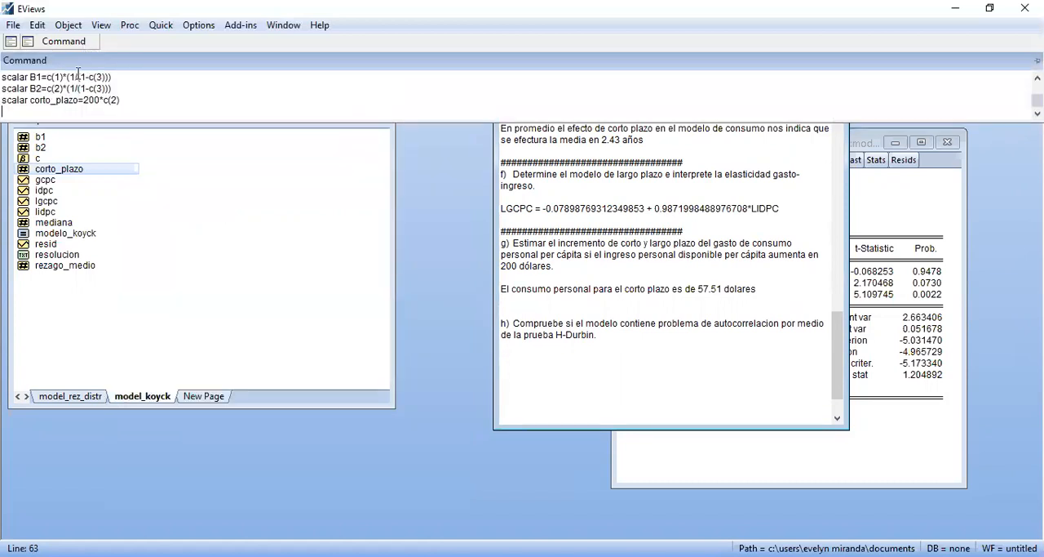
pyautogui.write('scl')
pyautogui.write('alar a')
pyautogui.write('lgo')
pyautogui.press('BackSpace')
pyautogui.press('BackSpace')
pyautogui.press('BackSpace')
pyautogui.press('BackSpace')
pyautogui.write('largo_plazo=')
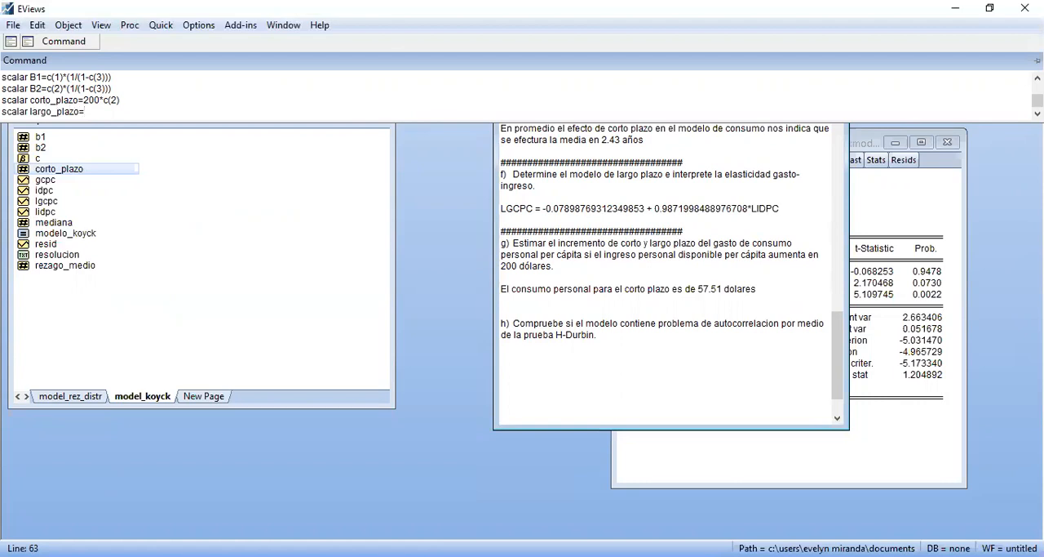
pyautogui.write('200*B2')
pyautogui.press('Return')
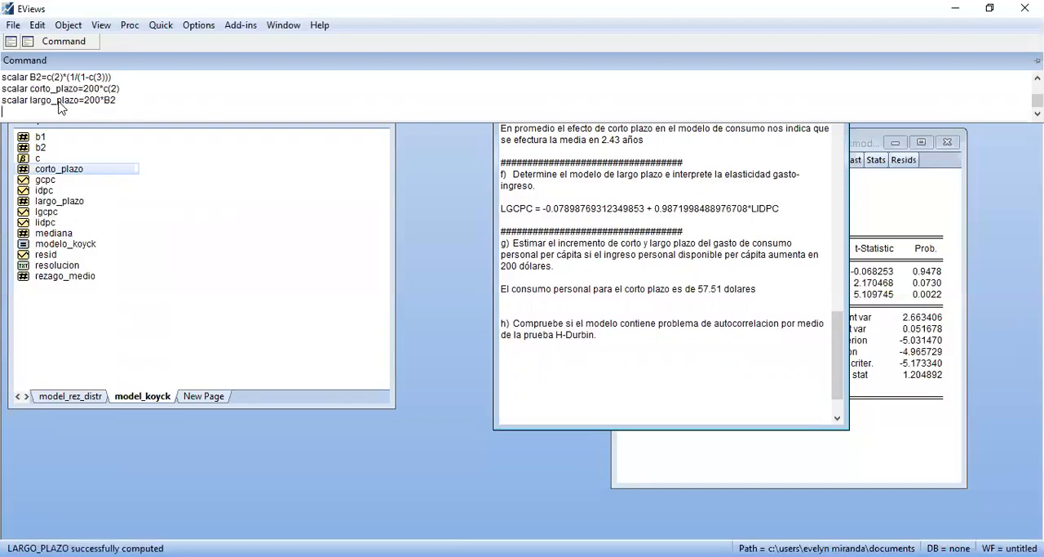
# Open the largo_plazo scalar over the workfile and place the cursor in resolucion on the line below the short-run answer
pyautogui.doubleClick(65, 202)
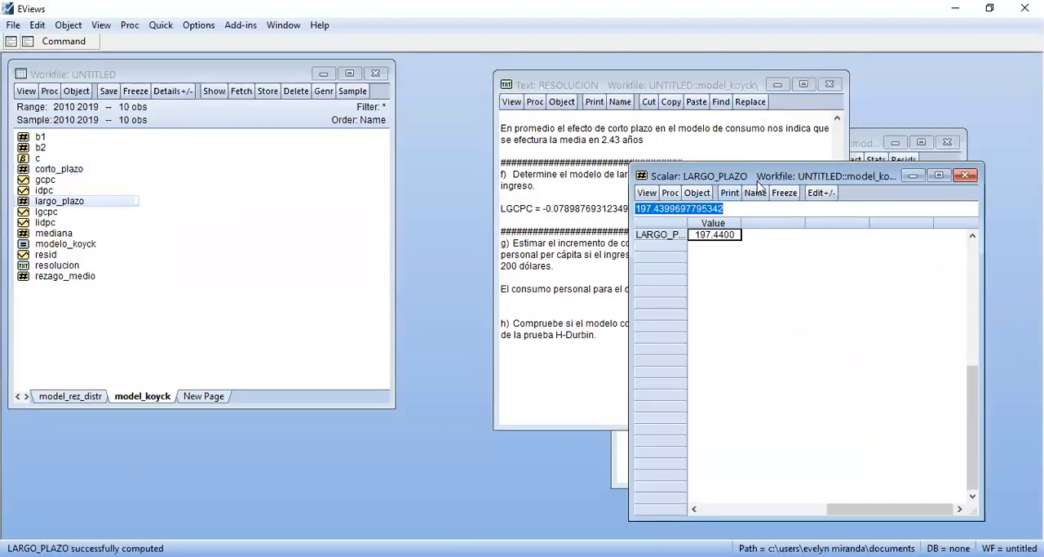
pyautogui.moveTo(758, 181); pyautogui.dragTo(259, 180)
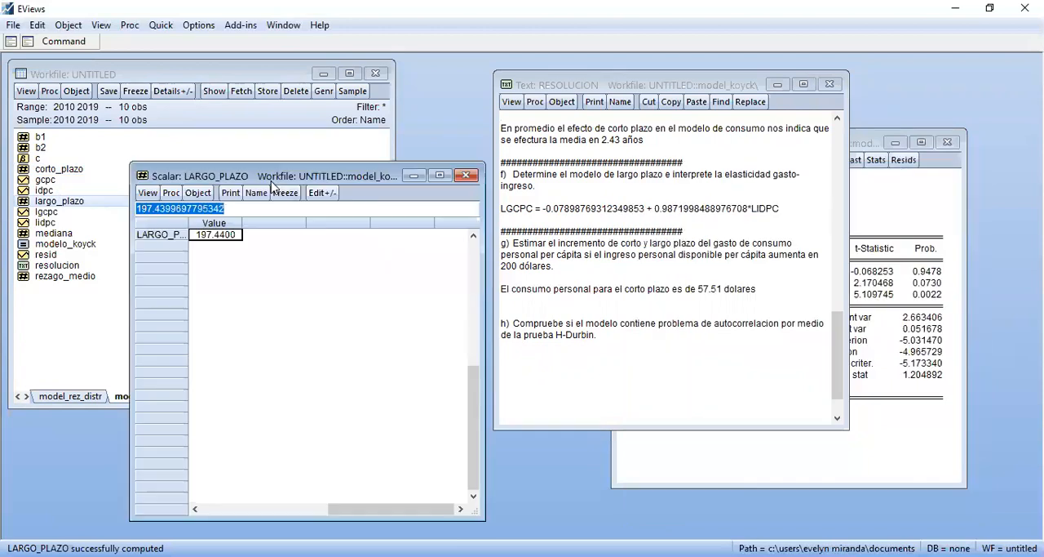
pyautogui.click(539, 316)
pyautogui.press('Up')
# Write "El consumo personal en el largo plazo presenta un incremento de 197.44 dolares" as item g's long-run answer
pyautogui.write('El consumo personal en el largp')
pyautogui.press('BackSpace')
pyautogui.write('o plazo presenta u')
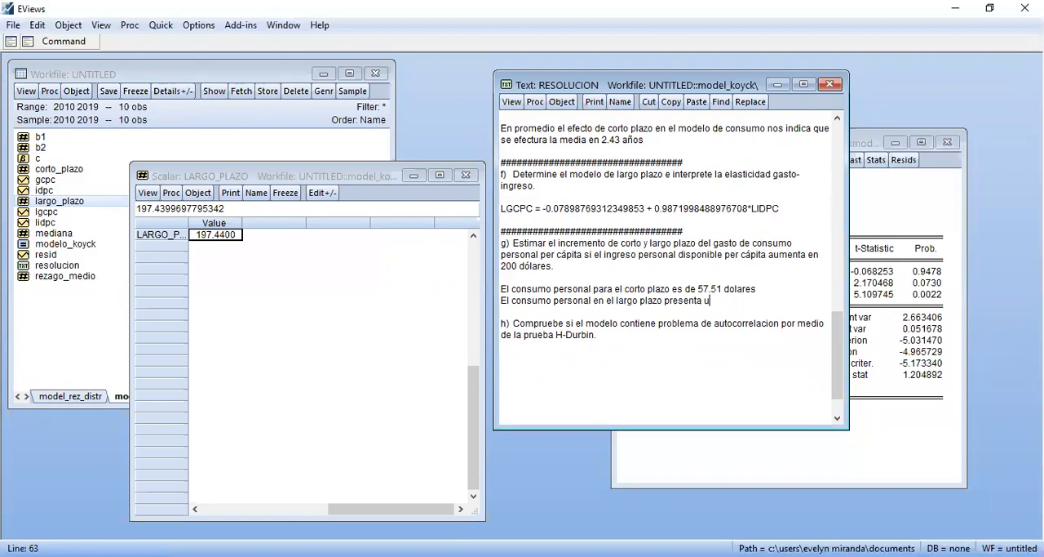
pyautogui.write('n incremento de 197.44 dolares')
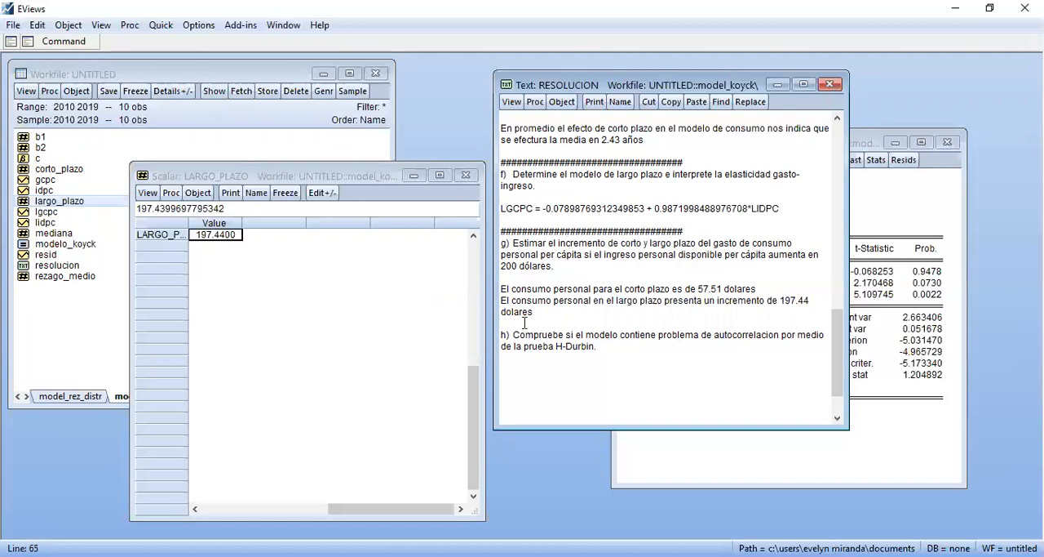
# Add a separator line of # characters above item h and close the largo_plazo window
pyautogui.press('Return')
pyautogui.write('####################################')
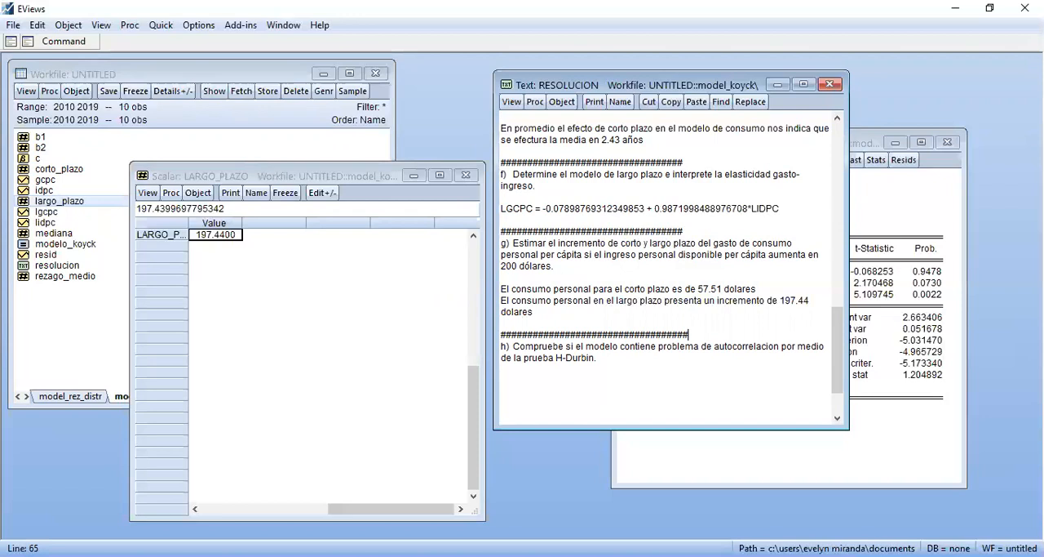
pyautogui.click(465, 174)
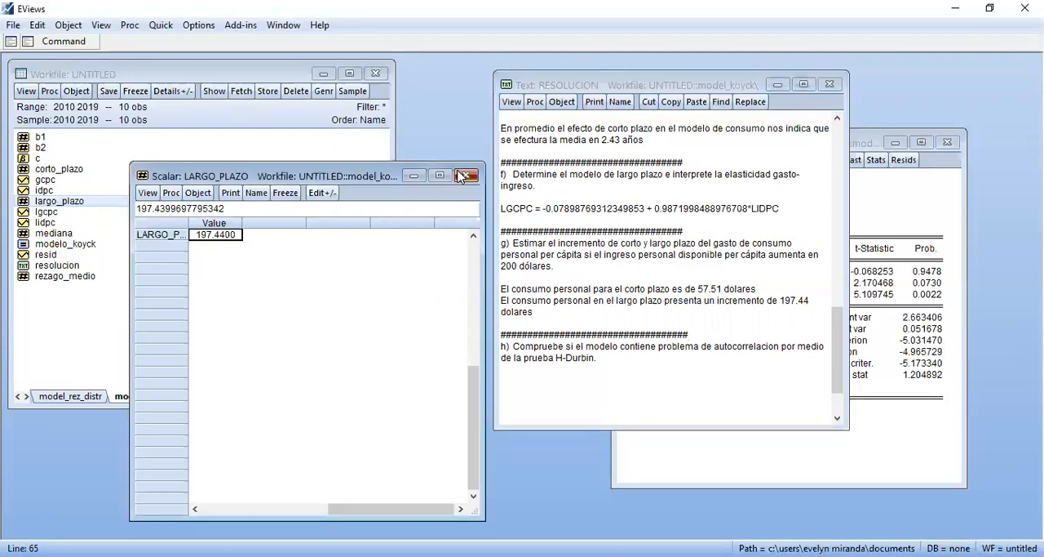
# Place the modelo_koyck equation over the workfile, examine its LIDPC and LGCPC(-1) terms, and return to the end of resolucion
pyautogui.click(911, 219)
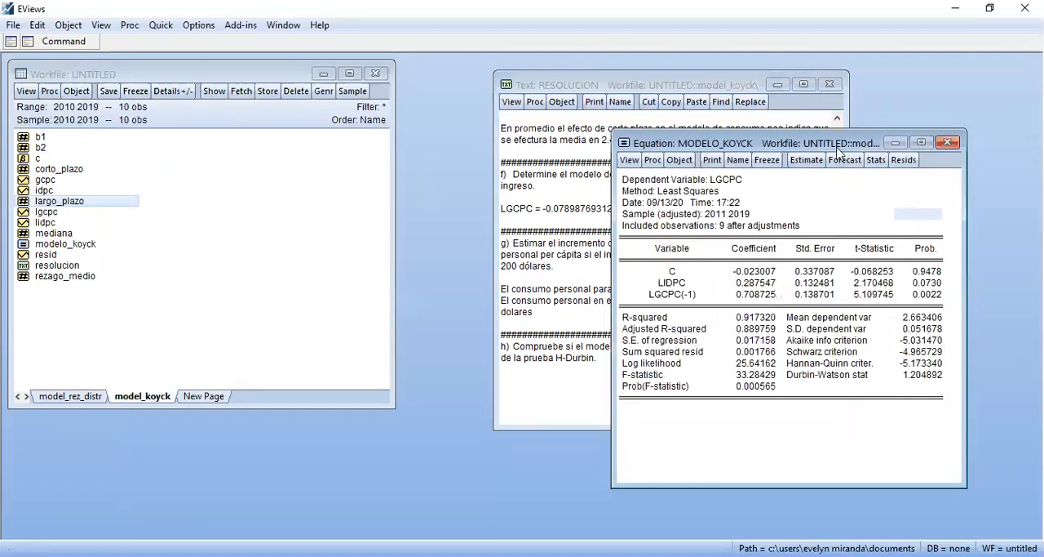
pyautogui.moveTo(838, 149); pyautogui.dragTo(296, 117)
pyautogui.click(132, 261)
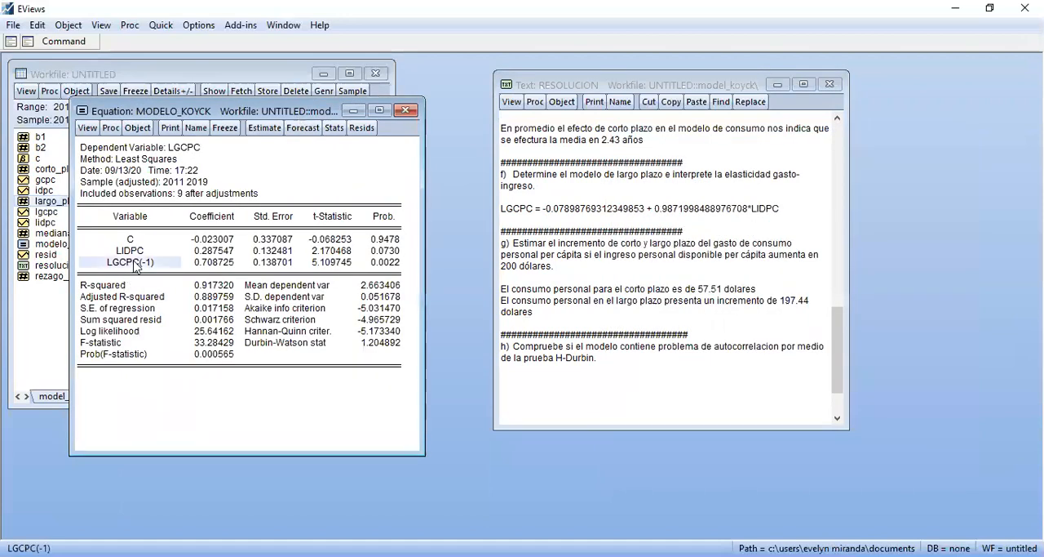
pyautogui.click(131, 254)
pyautogui.click(142, 258)
pyautogui.click(546, 399)
pyautogui.press('Up')
pyautogui.press('Up')
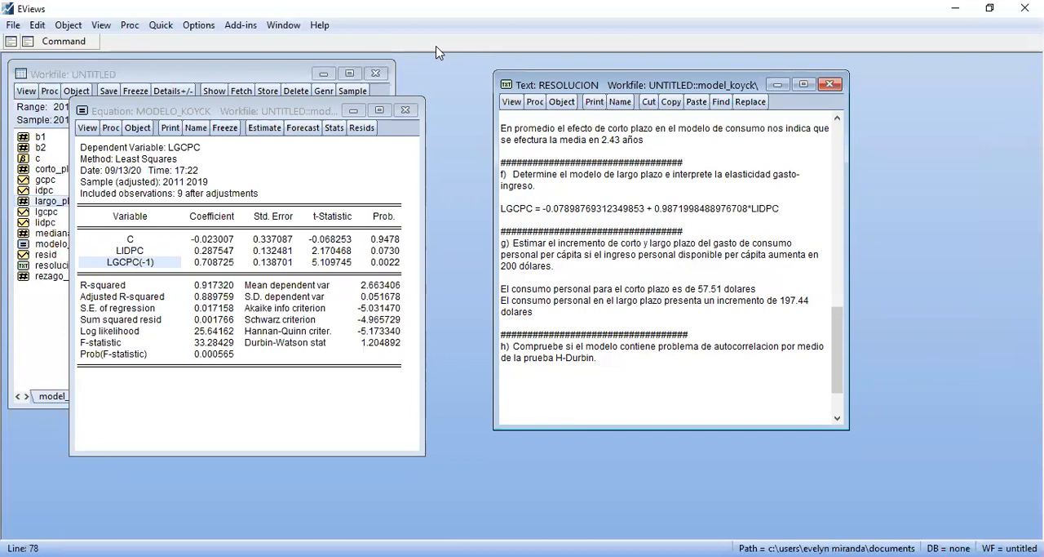
# Consult the H-Durbin autocorrelation test formulas in the Formulario de Econometría PDF in Acrobat Reader and return to EViews
pyautogui.hotkey('alt', 'Tab')
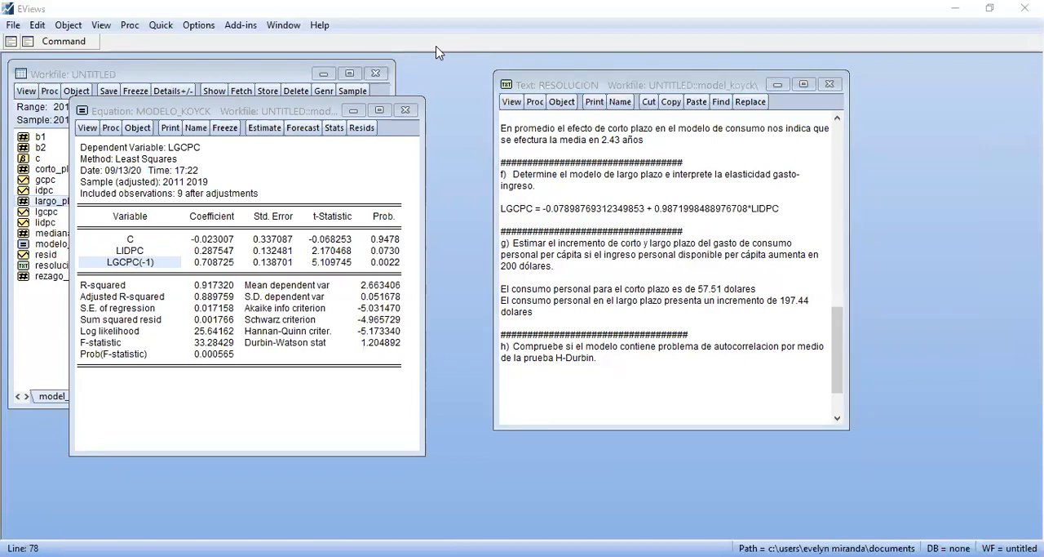
pyautogui.hotkey('alt', 'Tab')
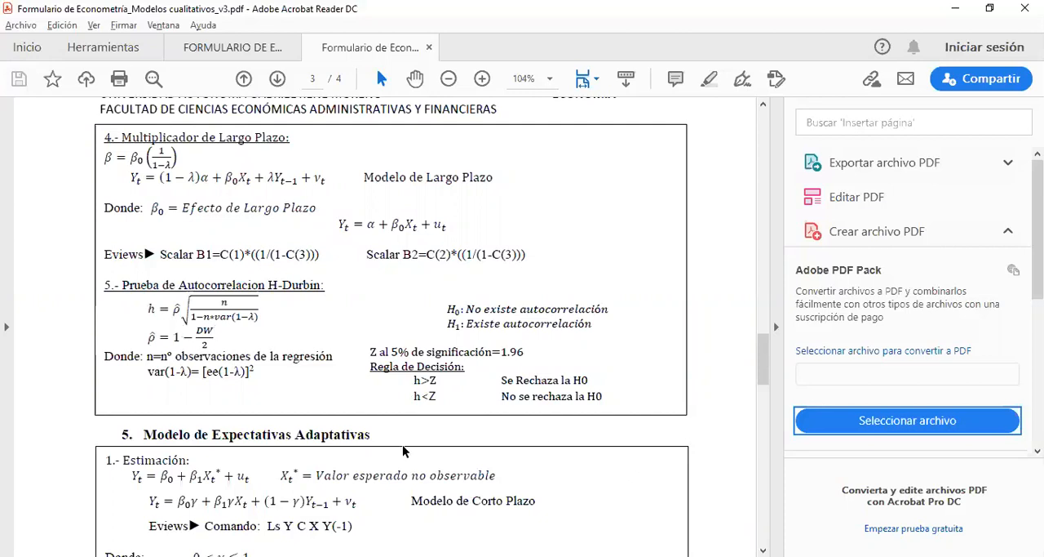
pyautogui.click(384, 556)
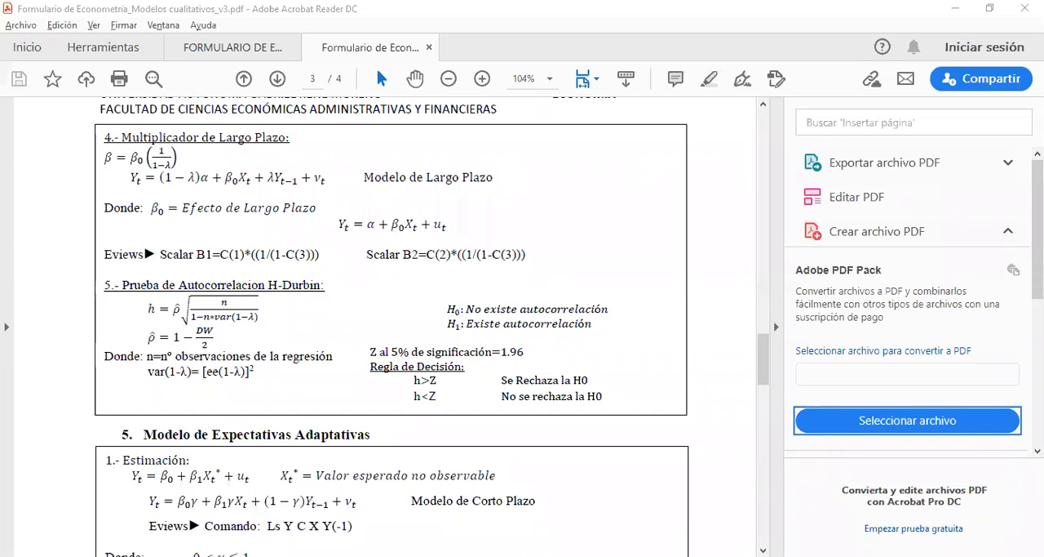
pyautogui.click(368, 556)
# Move the modelo_koyck equation clear of the workfile and begin the command scalar dw= without running it
pyautogui.moveTo(343, 109); pyautogui.dragTo(673, 97)
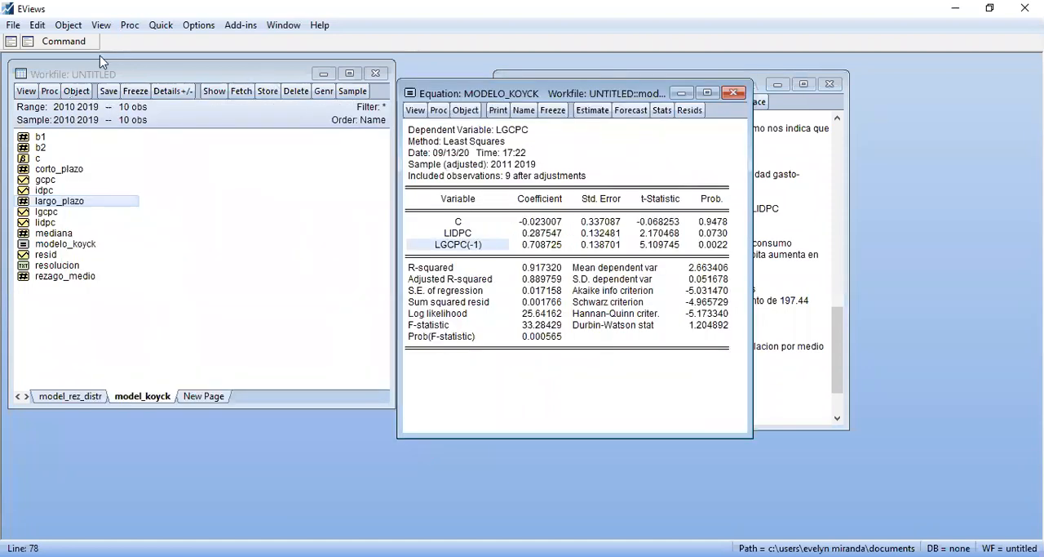
pyautogui.click(73, 46)
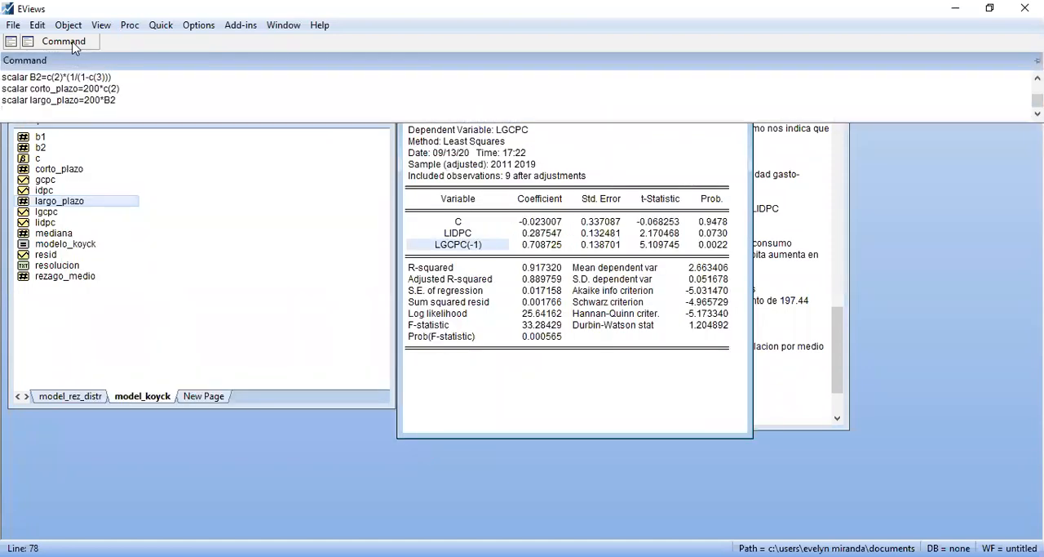
pyautogui.write('ssc')
pyautogui.press('BackSpace')
pyautogui.press('BackSpace')
pyautogui.write('calar dw=')
# Complete and run the dw command with the equation's Durbin-Watson statistic copied at highest precision, 1.20489159352334, and check the scalar
pyautogui.click(697, 326)
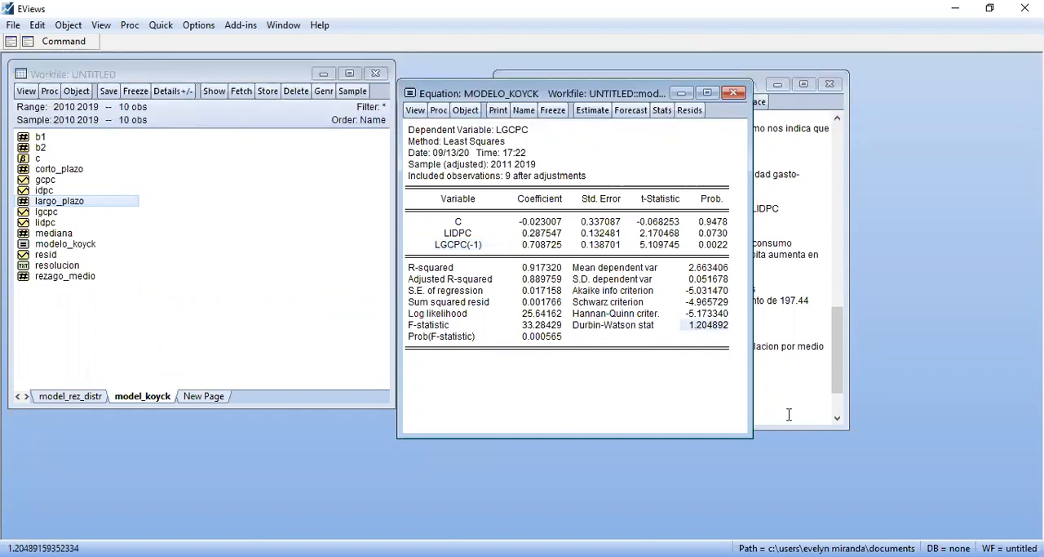
pyautogui.hotkey('ctrl', 'c')
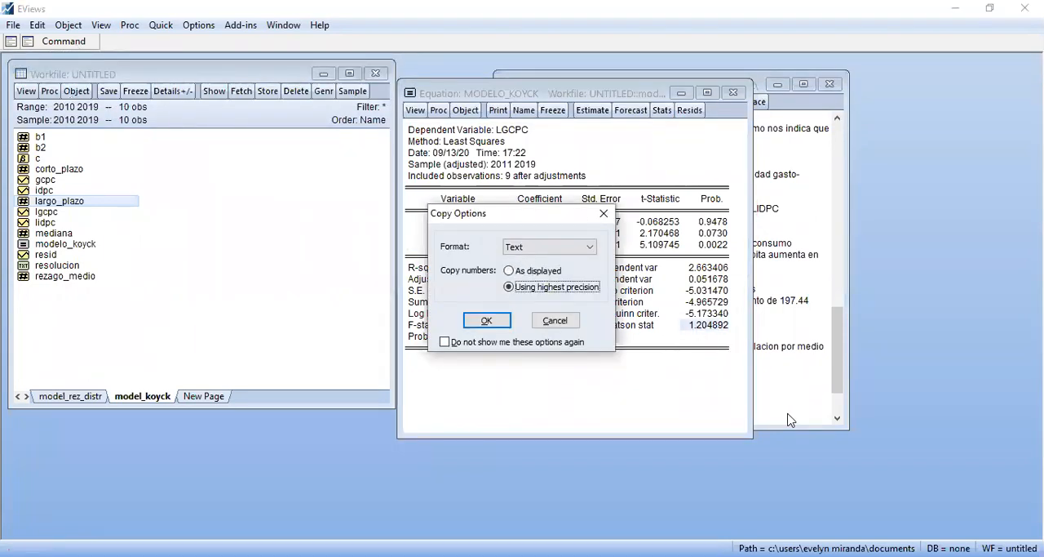
pyautogui.press('Return')
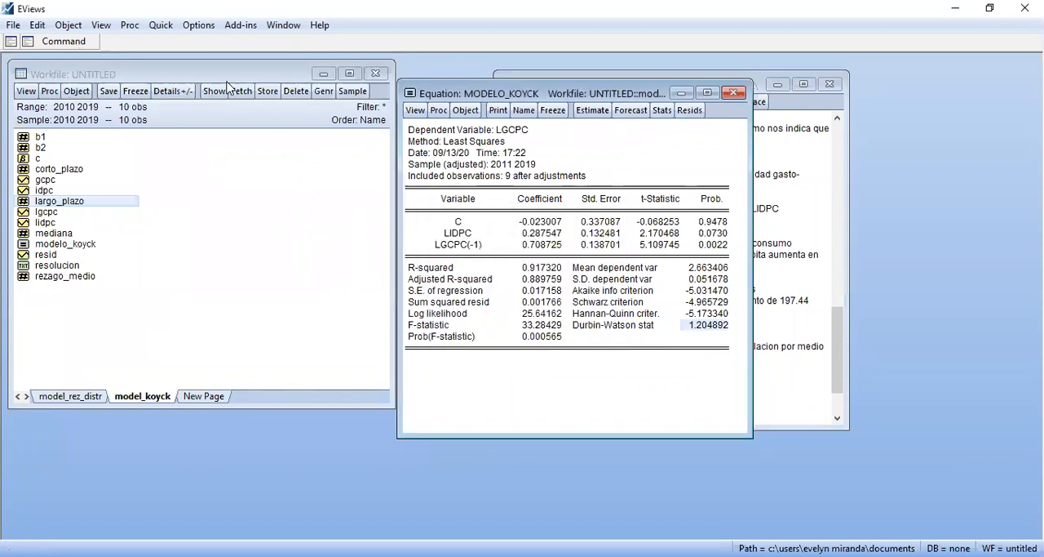
pyautogui.click(90, 43)
pyautogui.hotkey('ctrl', 'v')
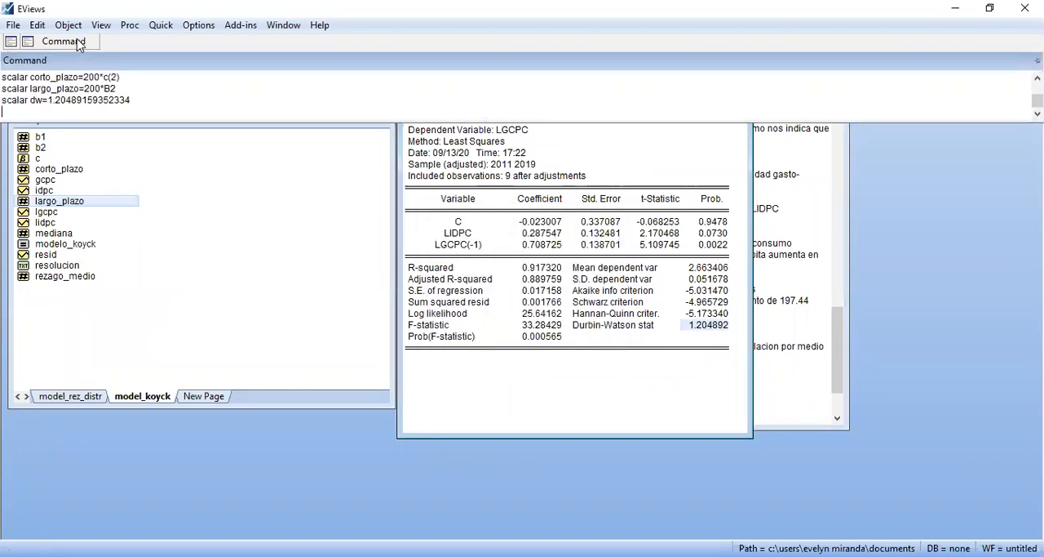
pyautogui.press('Return')
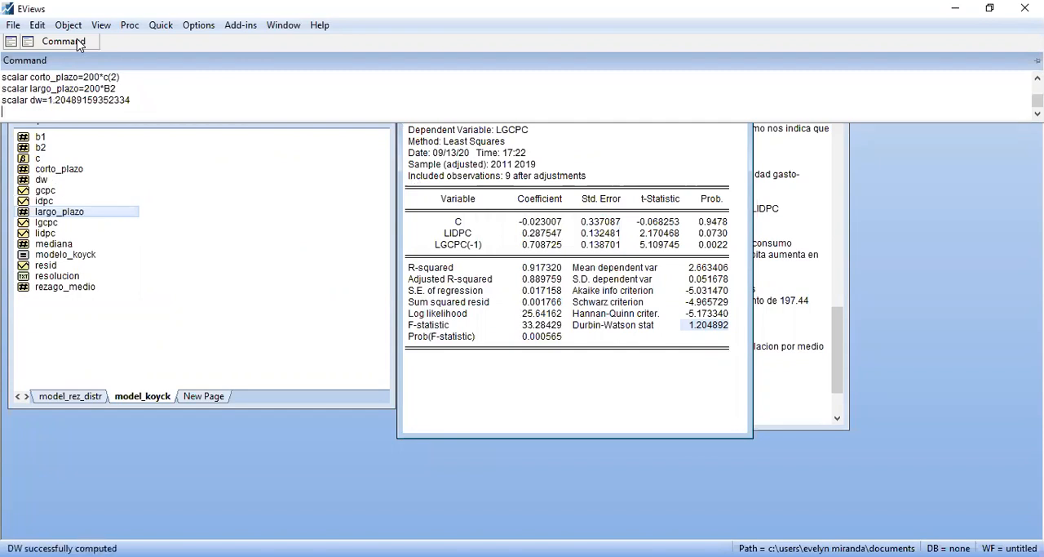
pyautogui.doubleClick(41, 180)
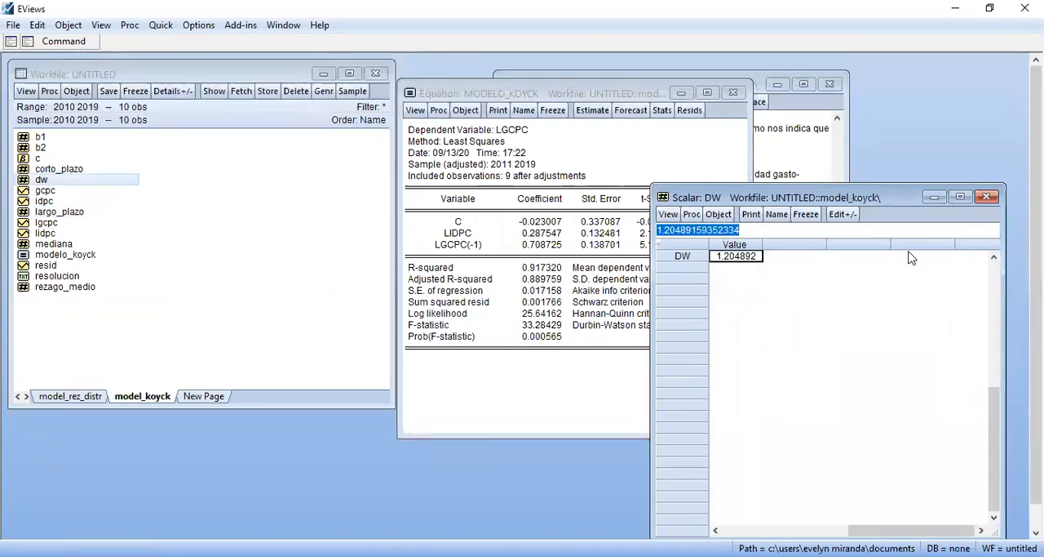
pyautogui.click(986, 197)
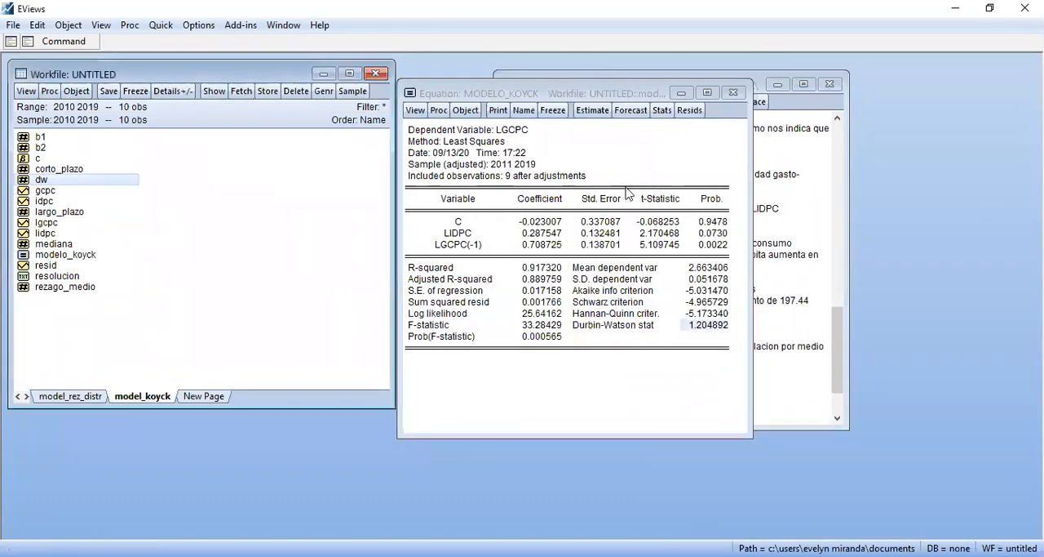
# Create the autocorrelation coefficient for the H-Durbin test with scalar p=1-(dw/2)
pyautogui.click(88, 42)
pyautogui.write('s')
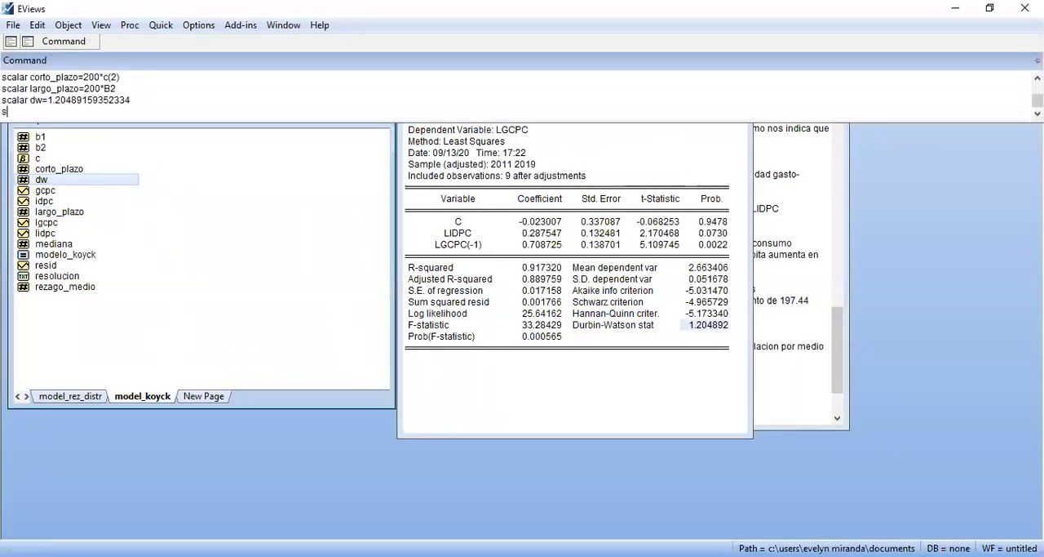
pyautogui.write('calar p=')
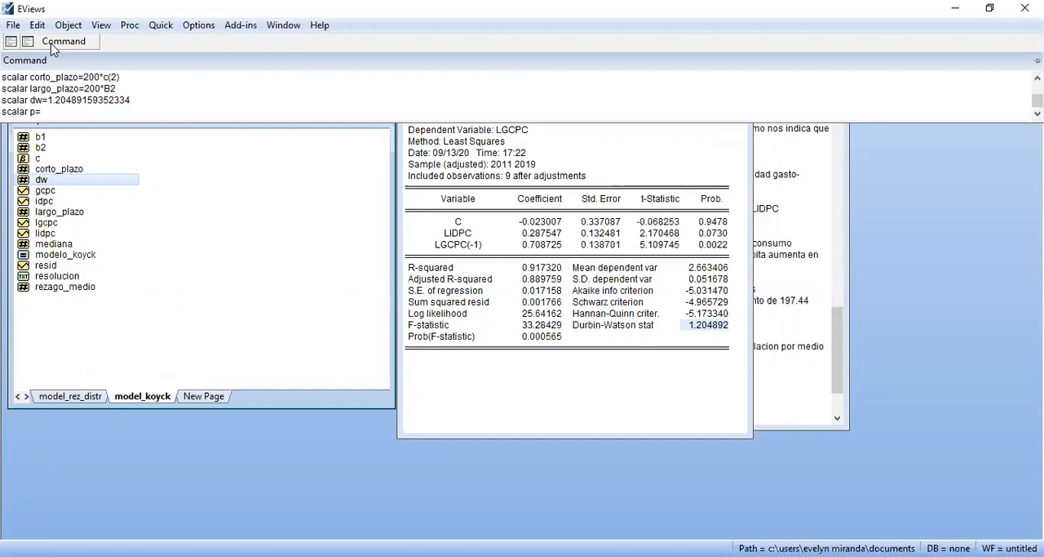
pyautogui.click(53, 112)
pyautogui.write('1')
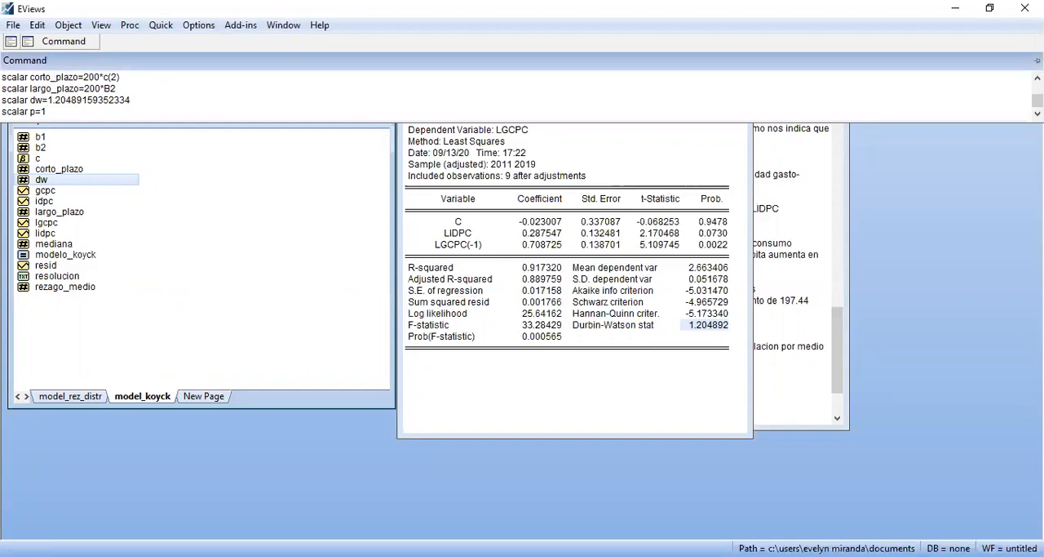
pyautogui.write('-/(dw-')
pyautogui.press('BackSpace')
pyautogui.write('/2)')
pyautogui.click(56, 113)
pyautogui.press('BackSpace')
pyautogui.press('Return')
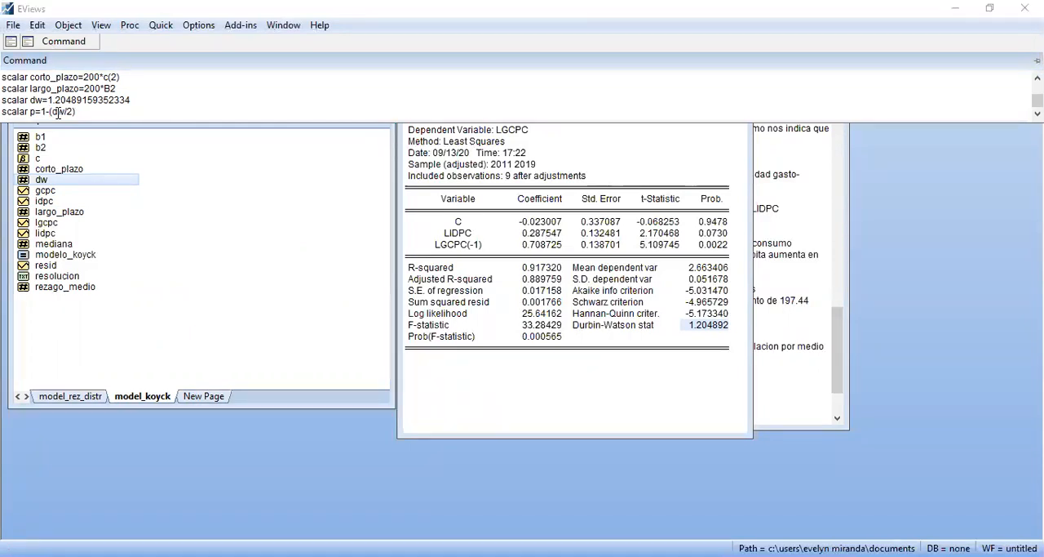
pyautogui.click(110, 106)
pyautogui.press('Return')
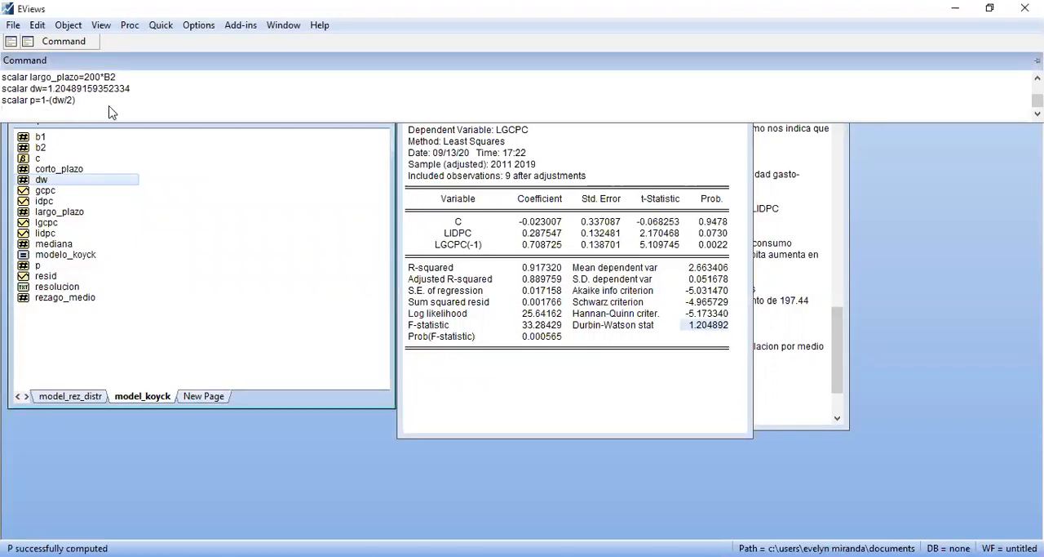
# Check the value of the p scalar, close its window, and switch to the H-Durbin formula in the Acrobat Reader PDF
pyautogui.doubleClick(46, 266)
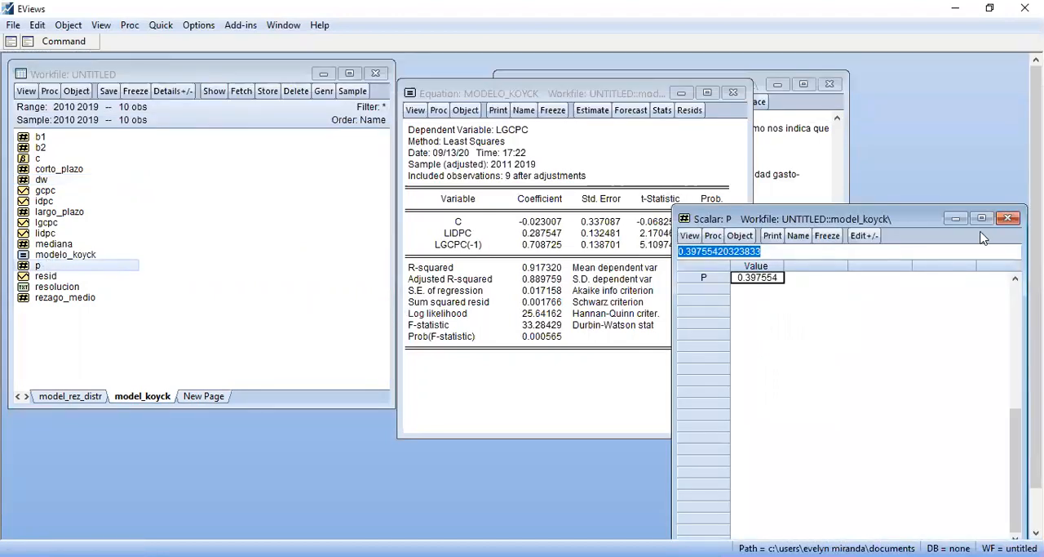
pyautogui.click(1008, 219)
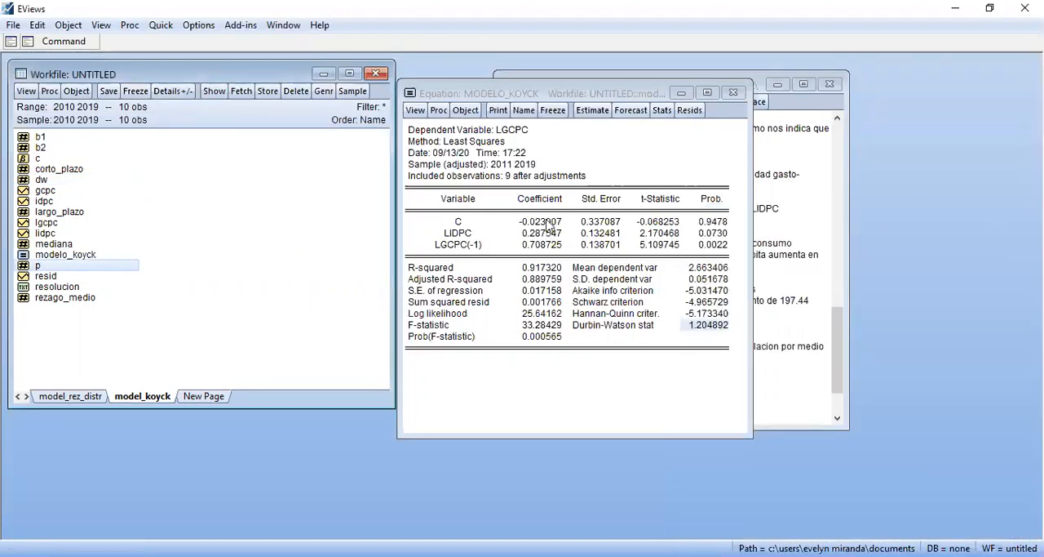
pyautogui.click(81, 40)
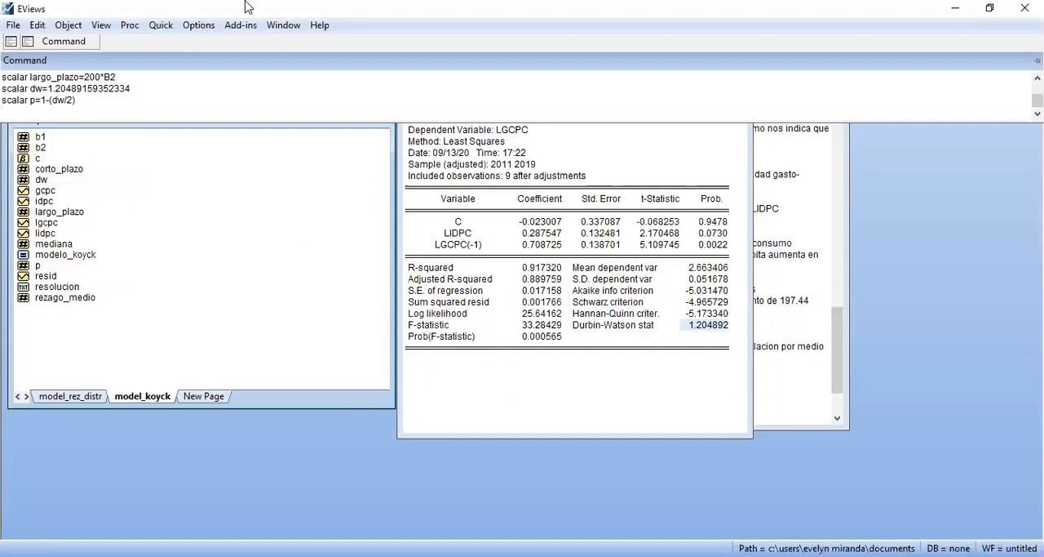
pyautogui.hotkey('alt', 'Tab')
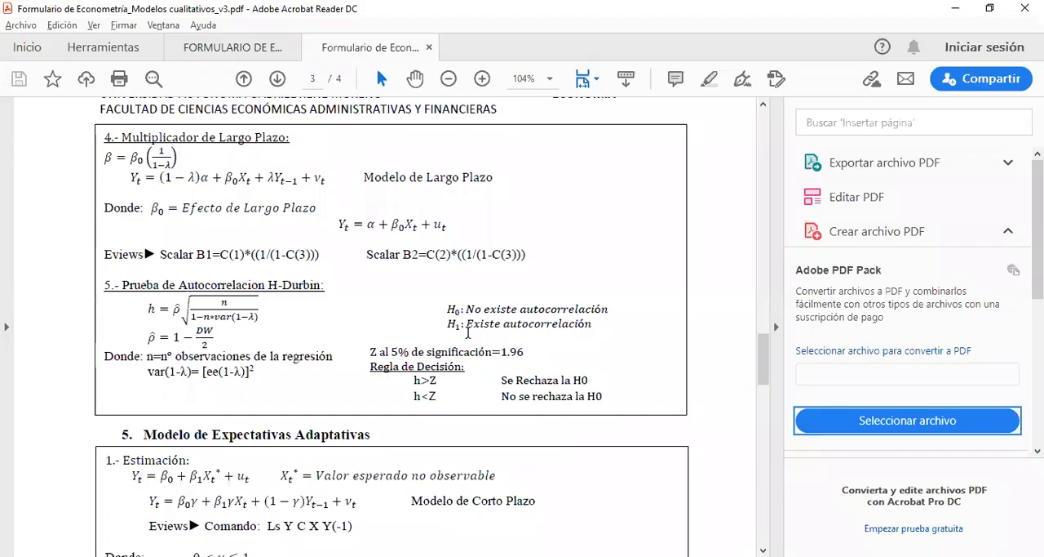
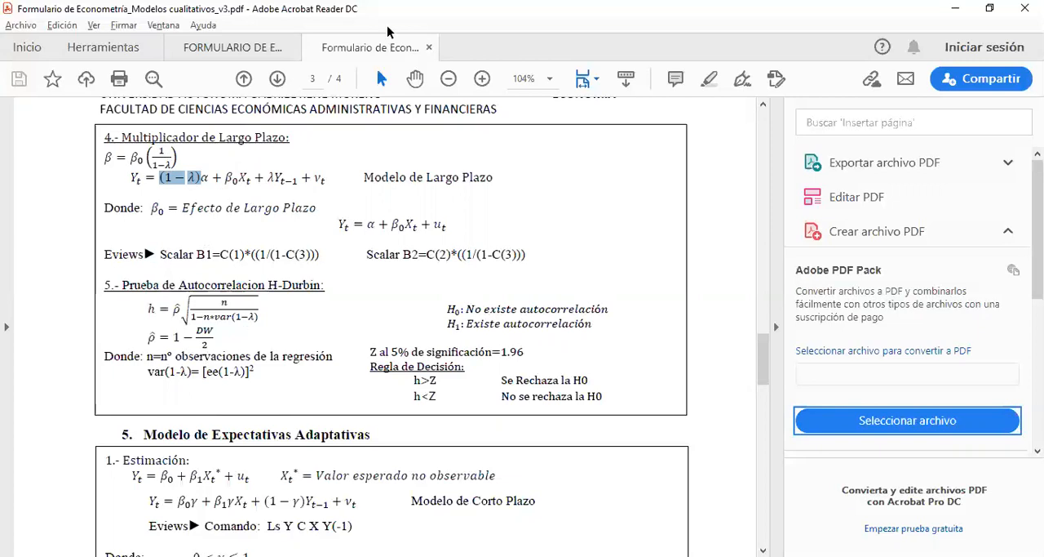
# Switch to EViews and begin the command scalar varB1= for the H-Durbin variance term, without running it
pyautogui.hotkey('alt', 'Tab')
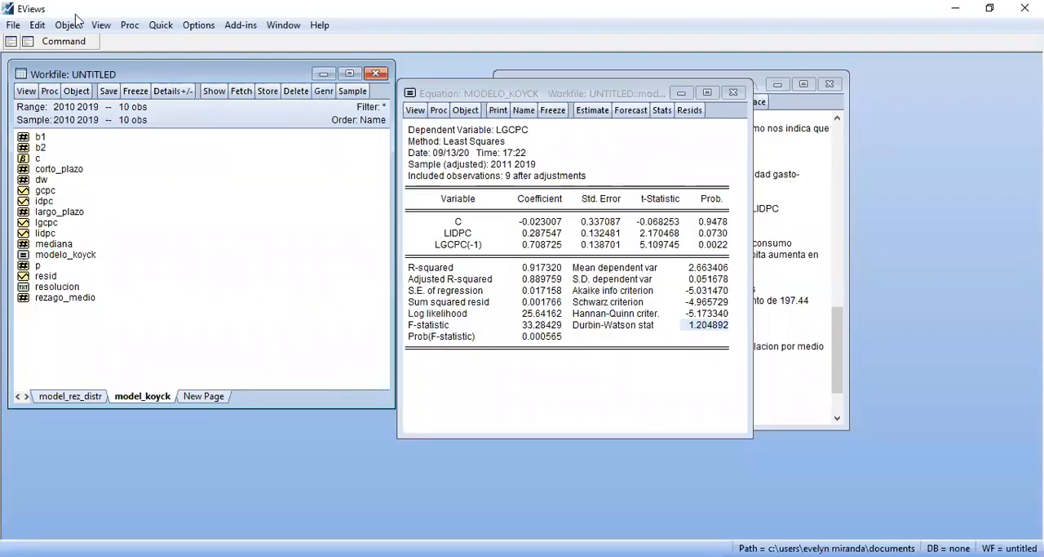
pyautogui.click(64, 42)
pyautogui.write('scalar')
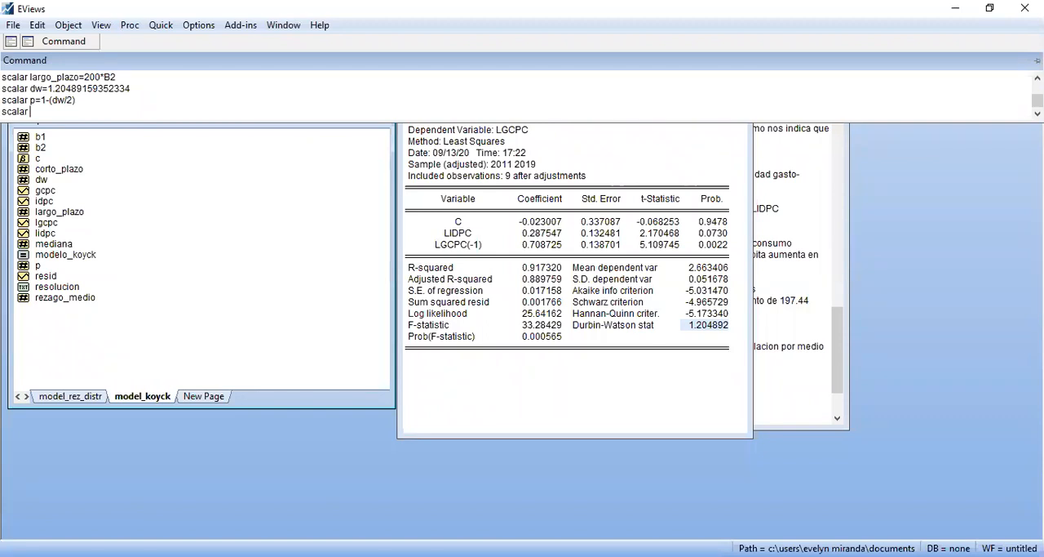
pyautogui.write('var(1-La')
pyautogui.press('BackSpace')
pyautogui.write(')=')
pyautogui.press('Left')
pyautogui.press('BackSpace')
pyautogui.press('BackSpace')
pyautogui.press('BackSpace')
pyautogui.press('BackSpace')
pyautogui.press('BackSpace')
pyautogui.write('B1')
# Complete and run the varB1 command with the constant's standard error copied at highest precision and squared, 0.3370869445195629^2
pyautogui.click(501, 225)
pyautogui.click(561, 227)
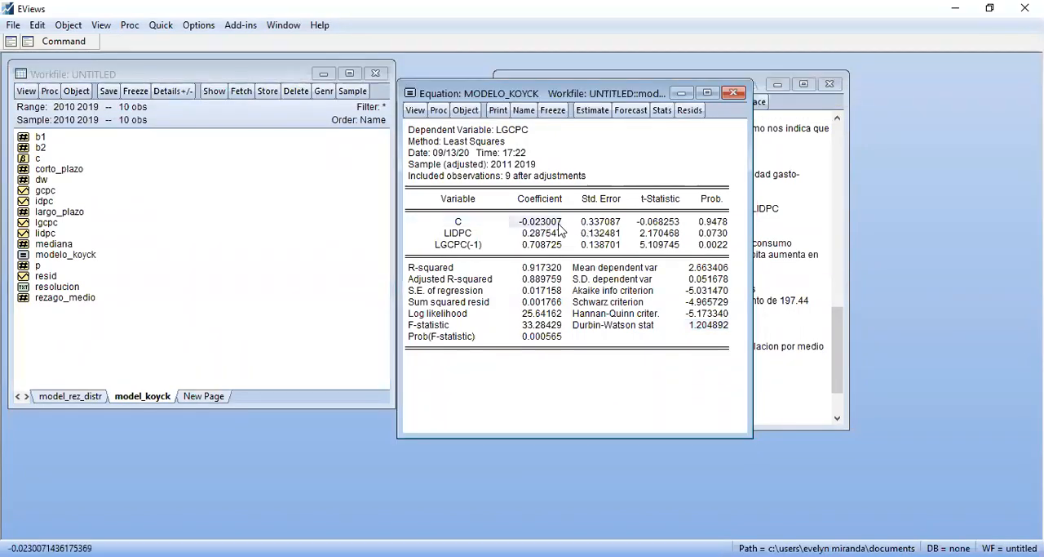
pyautogui.click(600, 225)
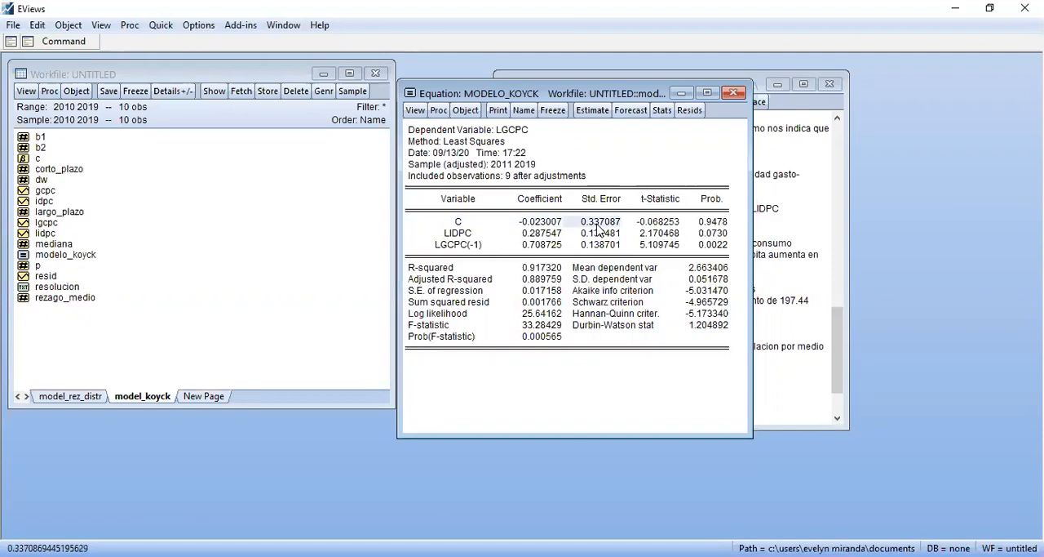
pyautogui.hotkey('ctrl', 'c')
pyautogui.click(487, 322)
pyautogui.rightClick(590, 222)
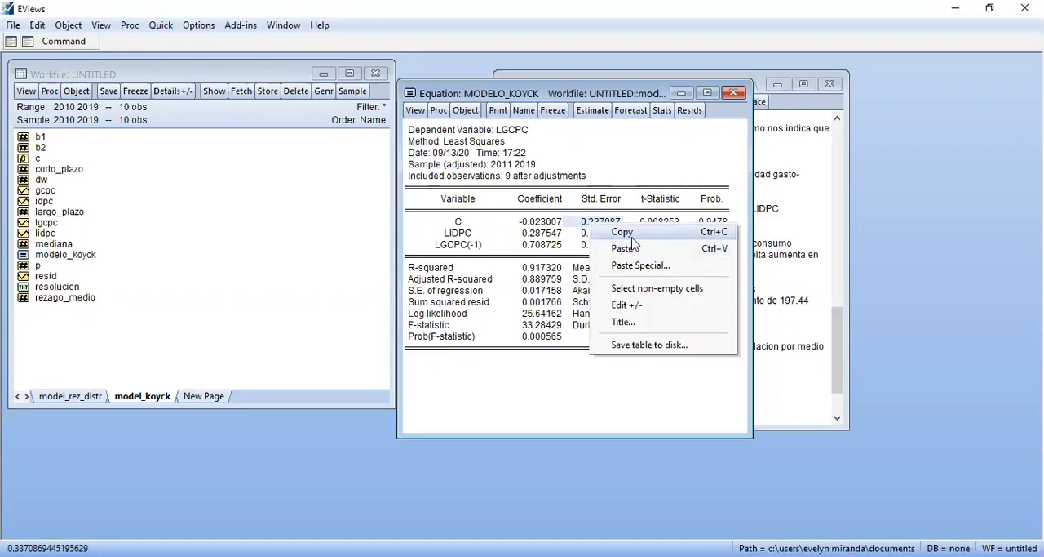
pyautogui.click(627, 234)
pyautogui.click(524, 289)
pyautogui.click(487, 320)
pyautogui.click(75, 45)
pyautogui.hotkey('ctrl', 'v')
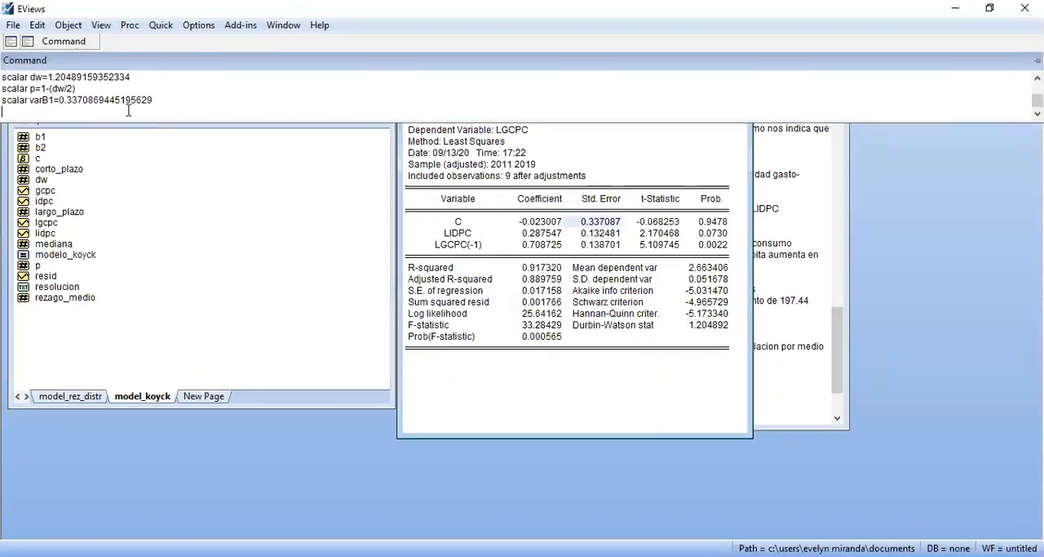
pyautogui.write('^2')
pyautogui.press('Return')
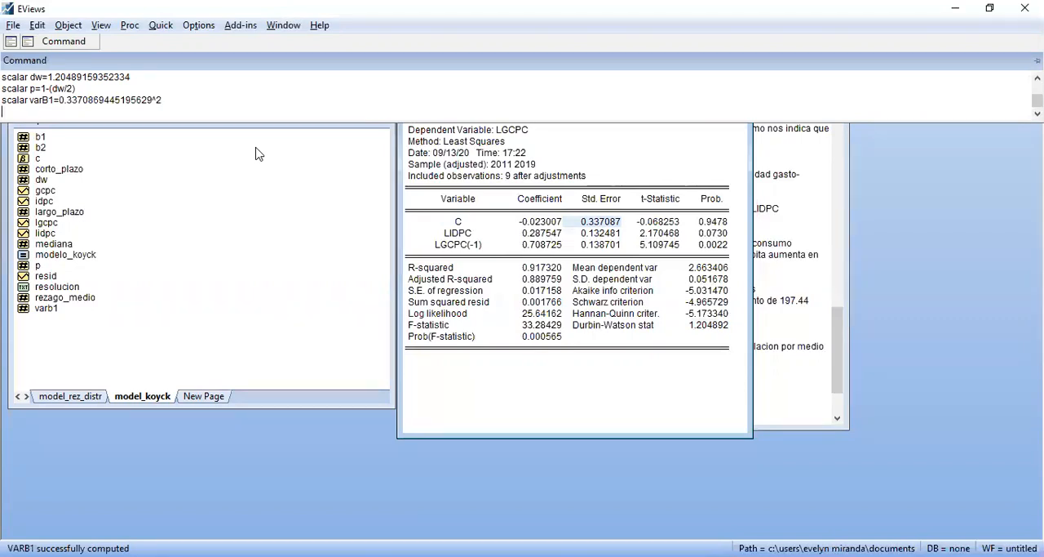
pyautogui.write('raiz=')
pyautogui.press('BackSpace')
pyautogui.press('BackSpace')
pyautogui.press('BackSpace')
pyautogui.press('BackSpace')
pyautogui.press('BackSpace')
pyautogui.write('scalar')
pyautogui.press('BackSpace')
pyautogui.write('ar raiz=@sqrt(')
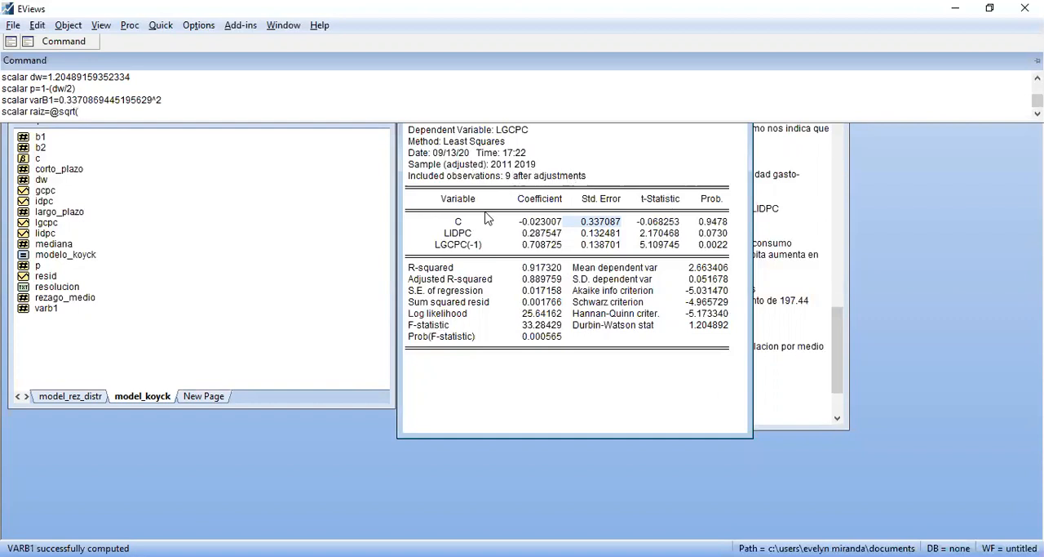
pyautogui.write('9/(')
pyautogui.hotkey('alt', 'Tab')
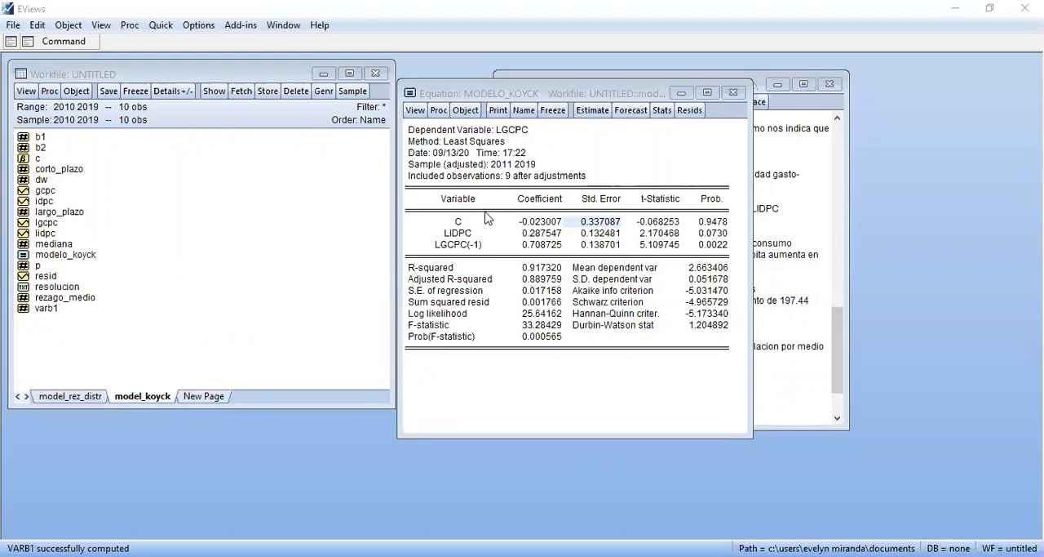
pyautogui.hotkey('alt', 'Tab')
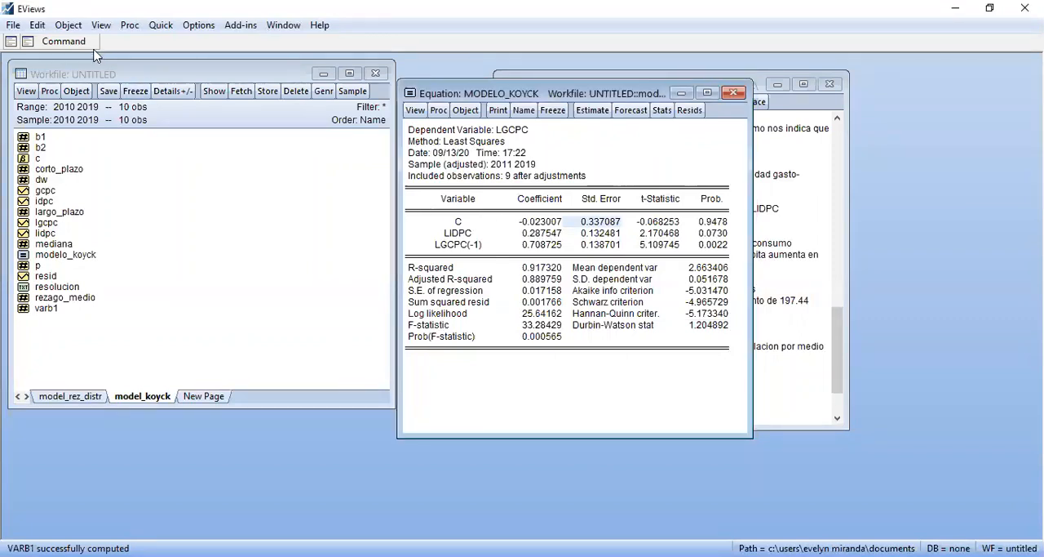
pyautogui.moveTo(93, 49)
pyautogui.write('1-9')
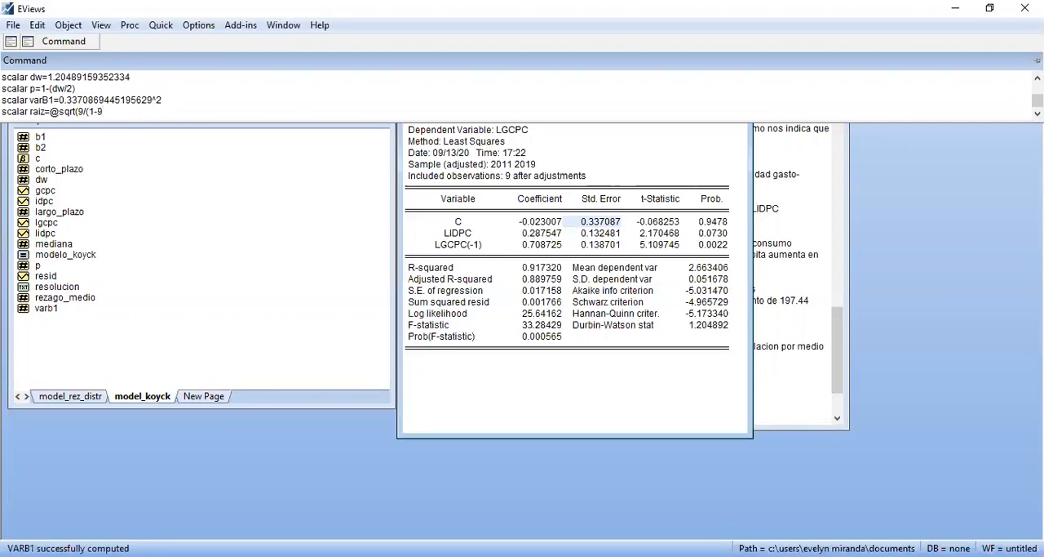
pyautogui.write('*varB1))')
pyautogui.press('Return')
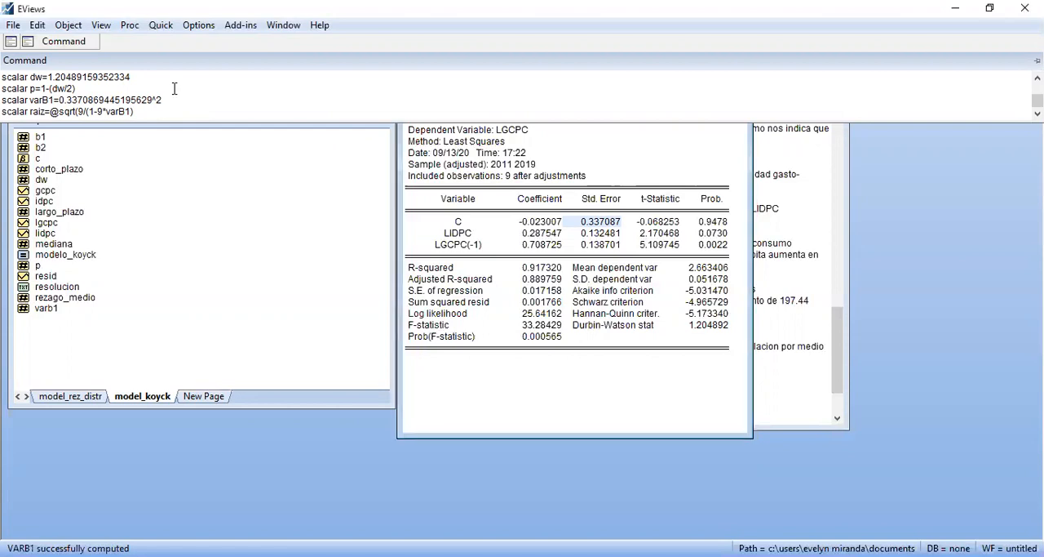
pyautogui.click(162, 114)
pyautogui.write(')')
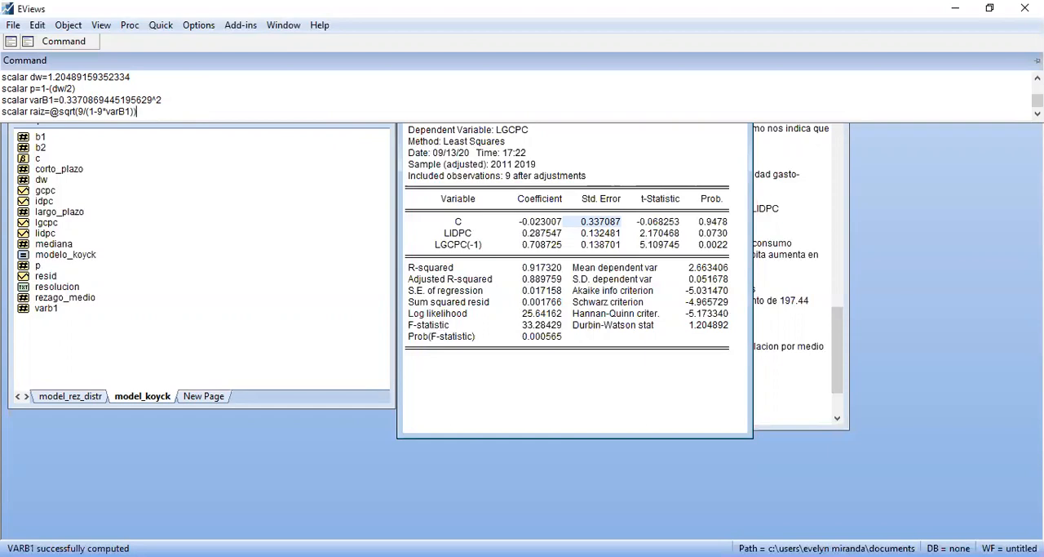
pyautogui.press('Return')
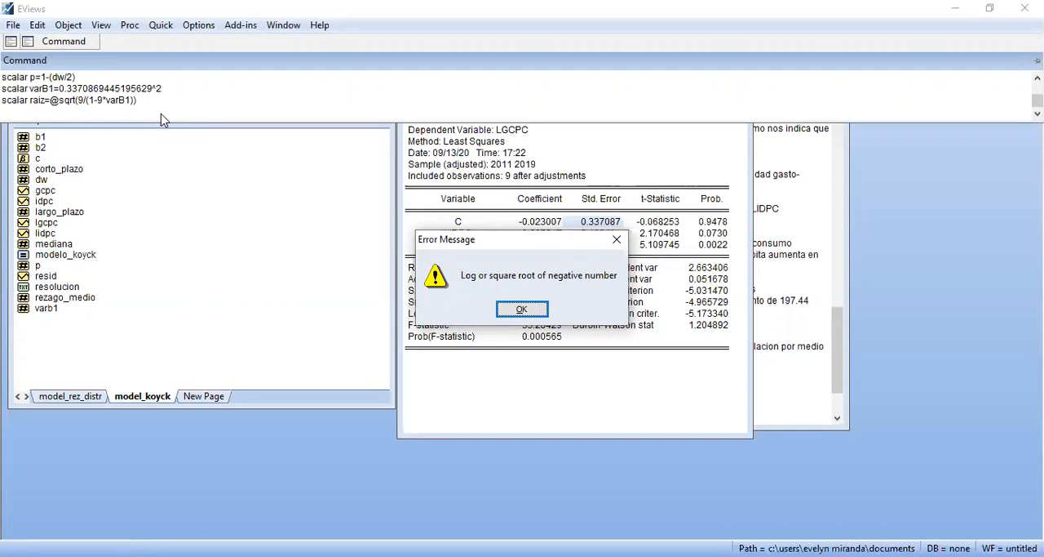
pyautogui.press('Return')
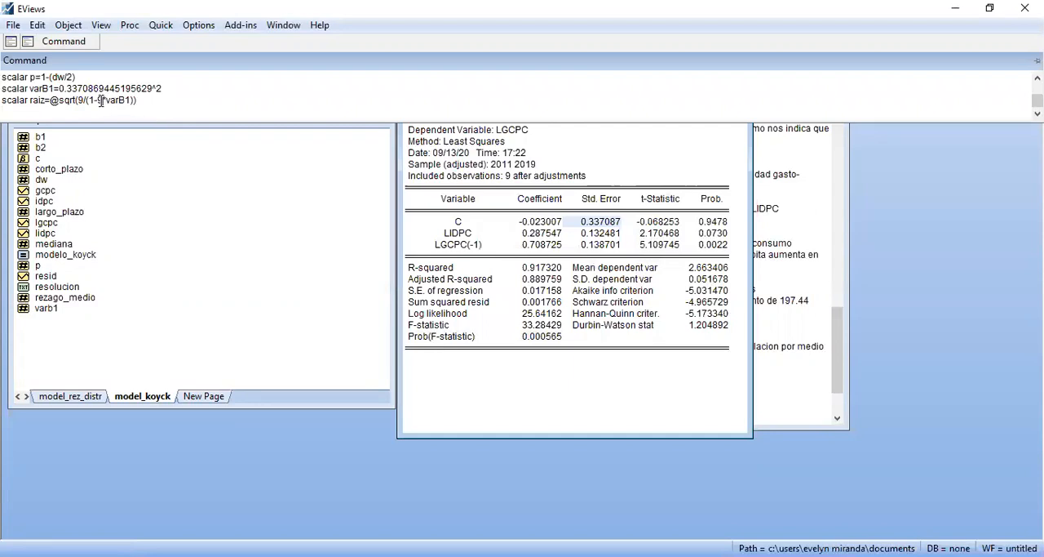
pyautogui.write(')')
pyautogui.press('Return')
pyautogui.press('Return')
pyautogui.hotkey('alt', 'Tab')
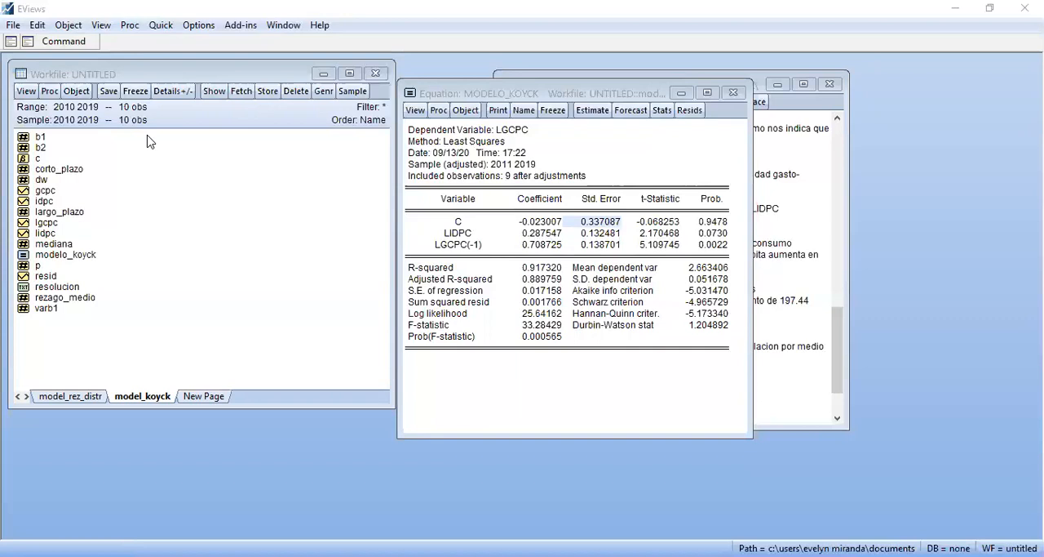
pyautogui.click(66, 41)
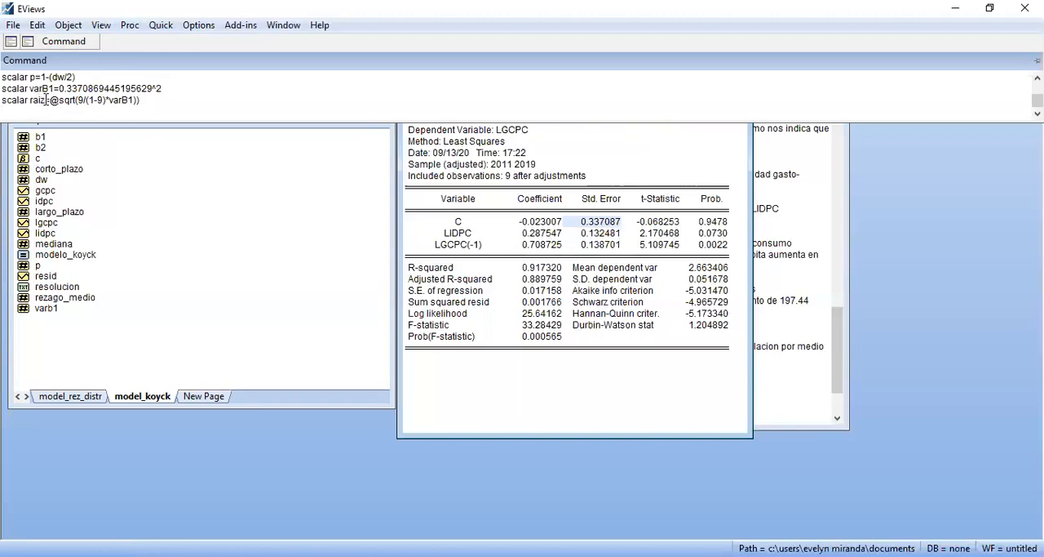
pyautogui.click(45, 99)
pyautogui.click(93, 101)
pyautogui.click(105, 101)
pyautogui.press('Delete')
pyautogui.press('Left')
pyautogui.press('Left')
pyautogui.press('Left')
pyautogui.press('BackSpace')
pyautogui.write('(')
pyautogui.write('(')
pyautogui.click(154, 99)
pyautogui.press('Return')
pyautogui.press('Return')
pyautogui.write(')')
pyautogui.press('Return')
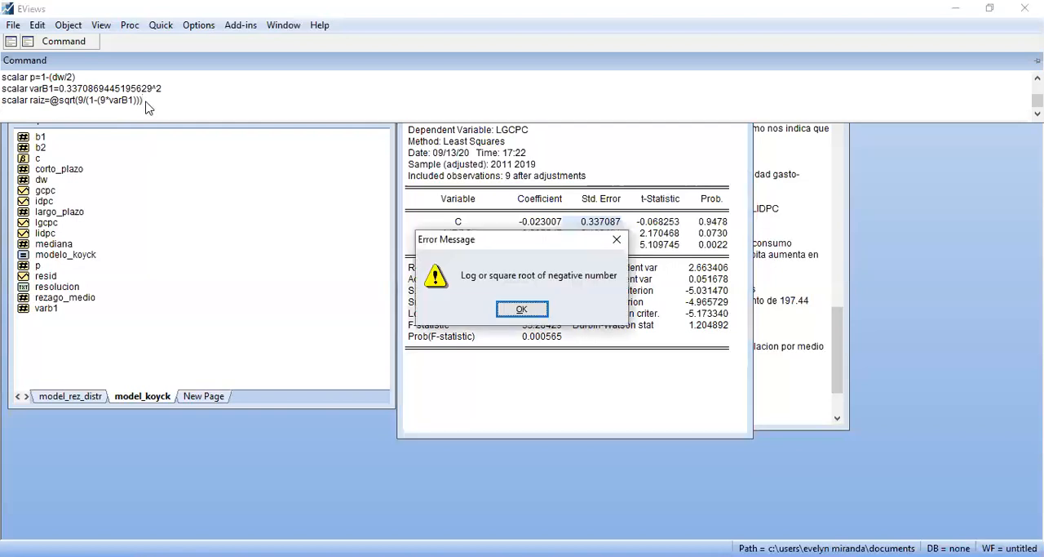
pyautogui.press('Return')
# Retry the raiz command without its final closing parenthesis and with it restored, ending in the workfile window
pyautogui.press('BackSpace')
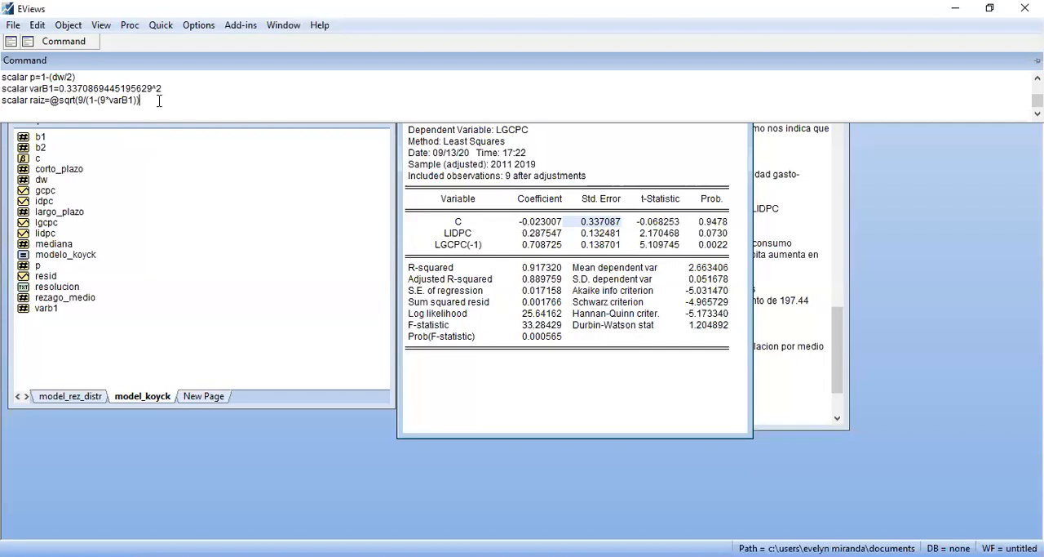
pyautogui.press('Return')
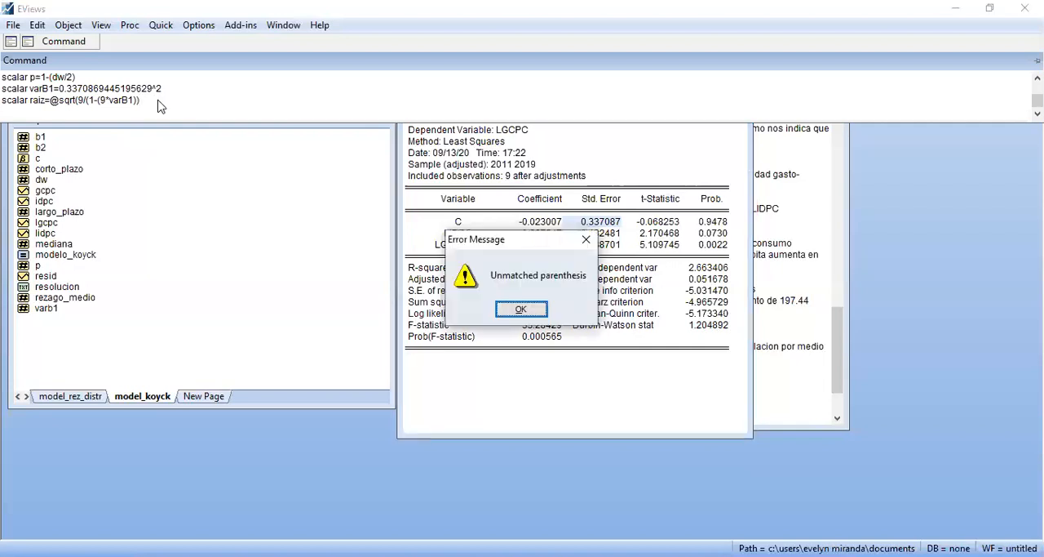
pyautogui.press('Return')
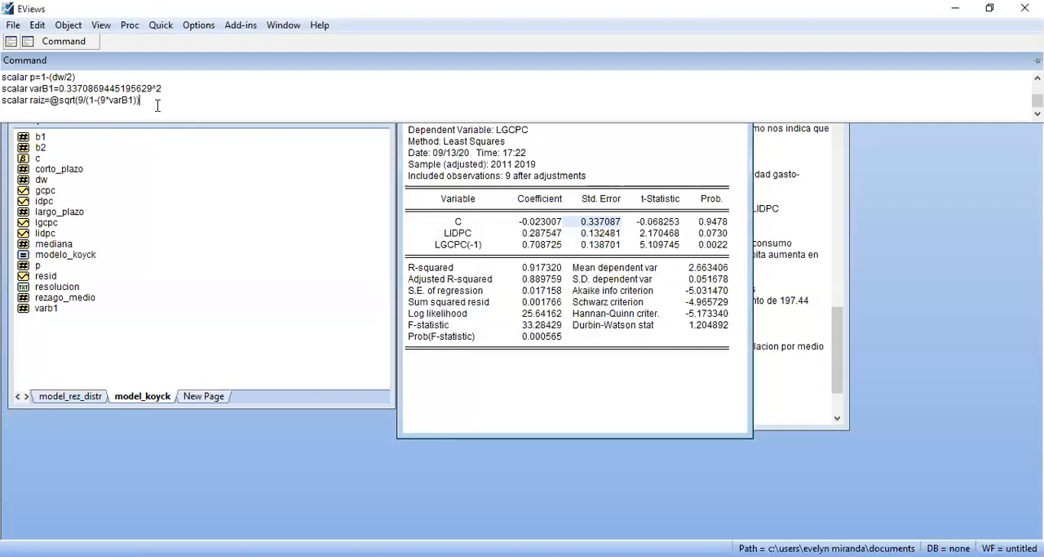
pyautogui.write(')')
pyautogui.press('Return')
pyautogui.press('Return')
pyautogui.write('))')
pyautogui.click(220, 314)
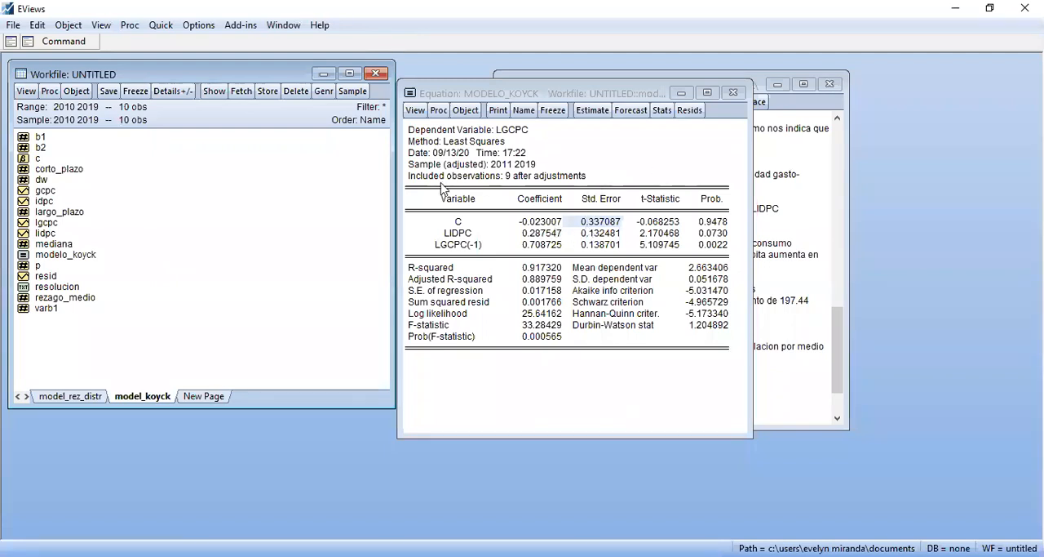
# Move the equation window off the resolucion text and start item h's answer with "El valor dentro la raiz de la prueba durbin es negativo,"
pyautogui.moveTo(577, 96); pyautogui.dragTo(354, 132)
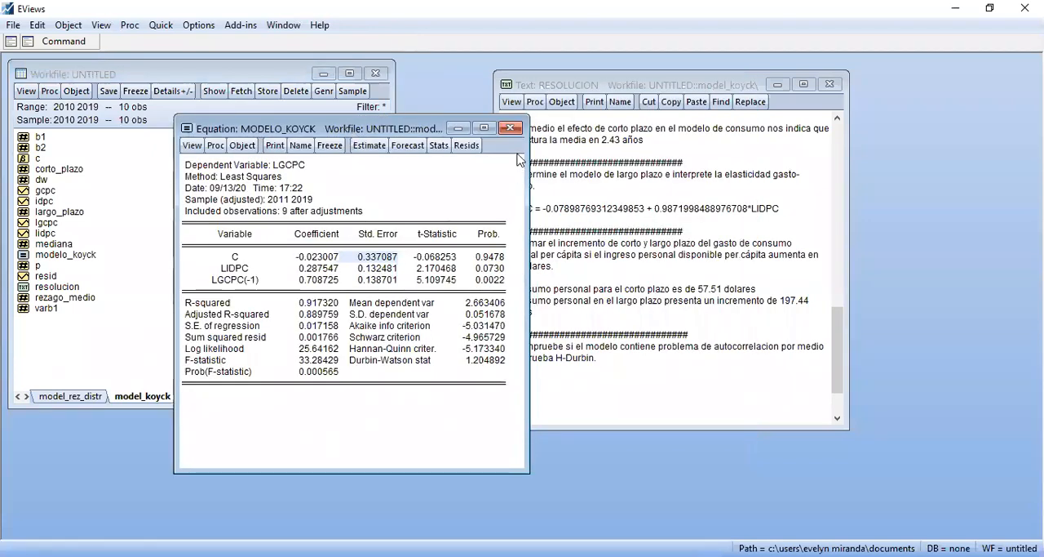
pyautogui.click(574, 386)
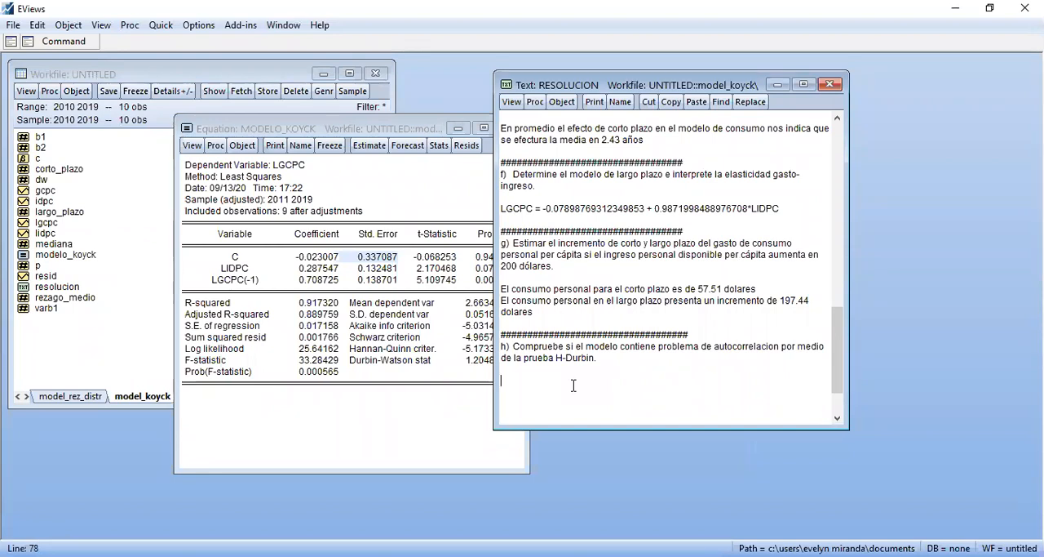
pyautogui.write('N')
pyautogui.press('BackSpace')
pyautogui.write('El valor dentro la raiz de la pr')
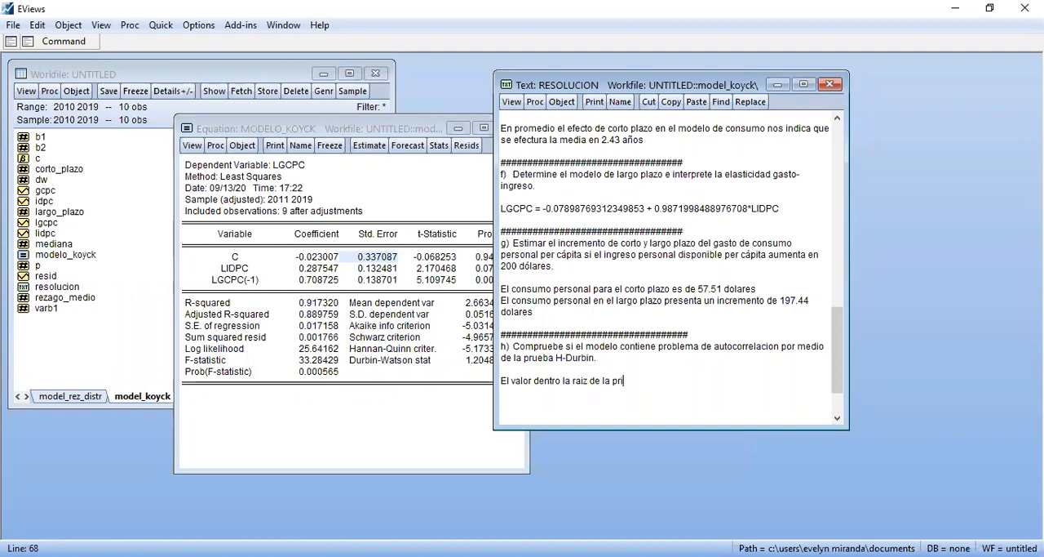
pyautogui.write('ueba durbin es negativo, causa que no se pueda determinar si e')
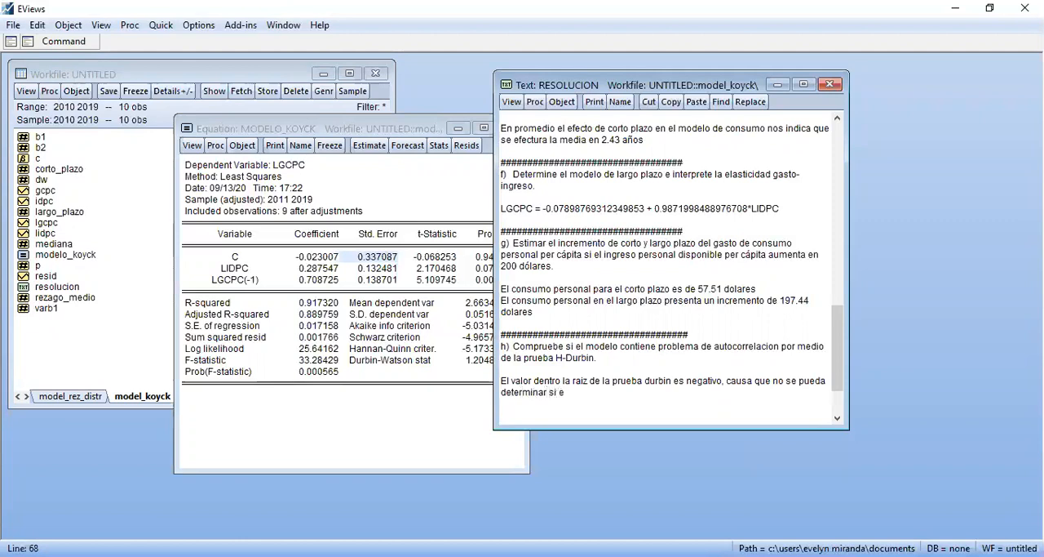
# Continue item h's answer with "causa que no se pueda determinar"
pyautogui.write('xiste el problema aut')
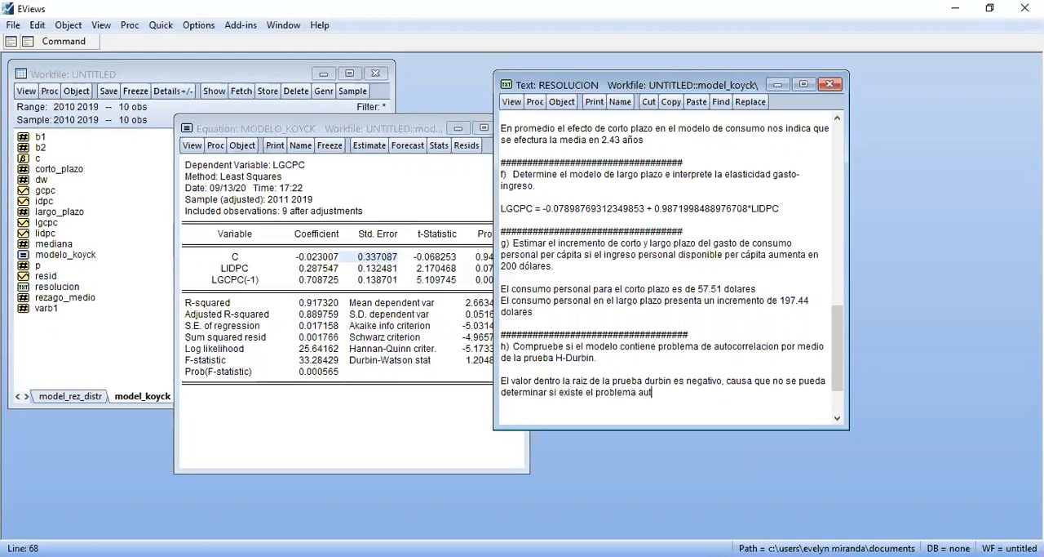
pyautogui.write('ocorrelacion d')
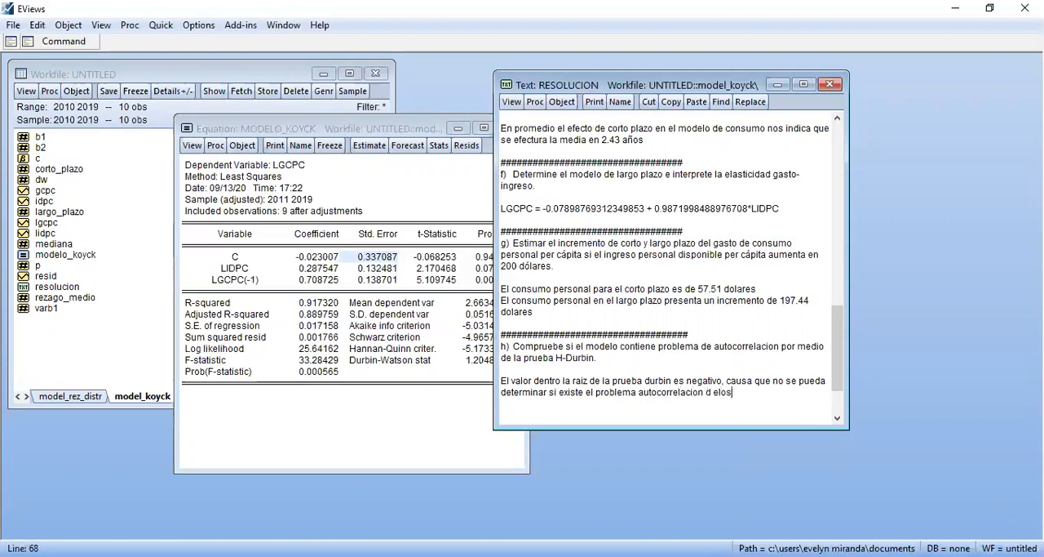
pyautogui.write('e los residuos')
# Finish the sentence with "si existe el problema autocorrelacion de los residuos" and leave a new line below it
pyautogui.press('Return')
pyautogui.press('Return')
pyautogui.write('pero')
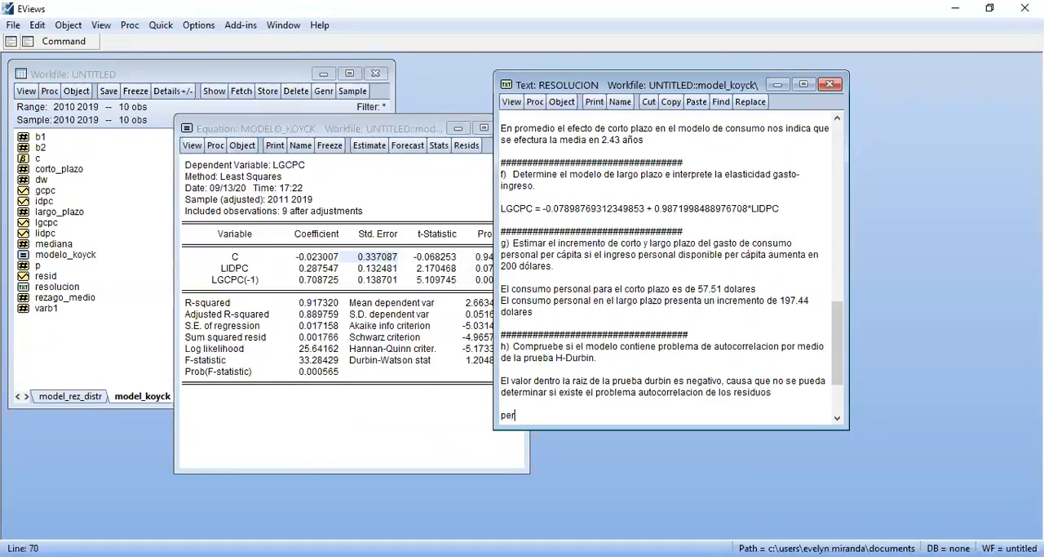
pyautogui.press('BackSpace')
pyautogui.press('BackSpace')
pyautogui.press('BackSpace')
pyautogui.press('BackSpace')
pyautogui.press('BackSpace')
# Switch to the Acrobat Reader formula PDF and examine the H-Durbin hypotheses and the decision rule comparing h with Z
pyautogui.hotkey('alt', 'Tab')
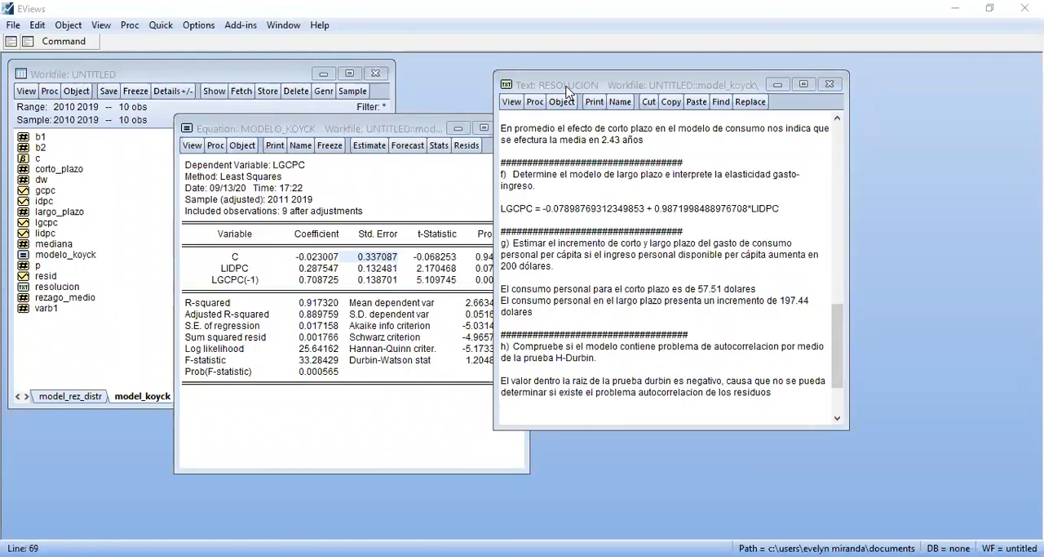
pyautogui.hotkey('alt', 'Tab')
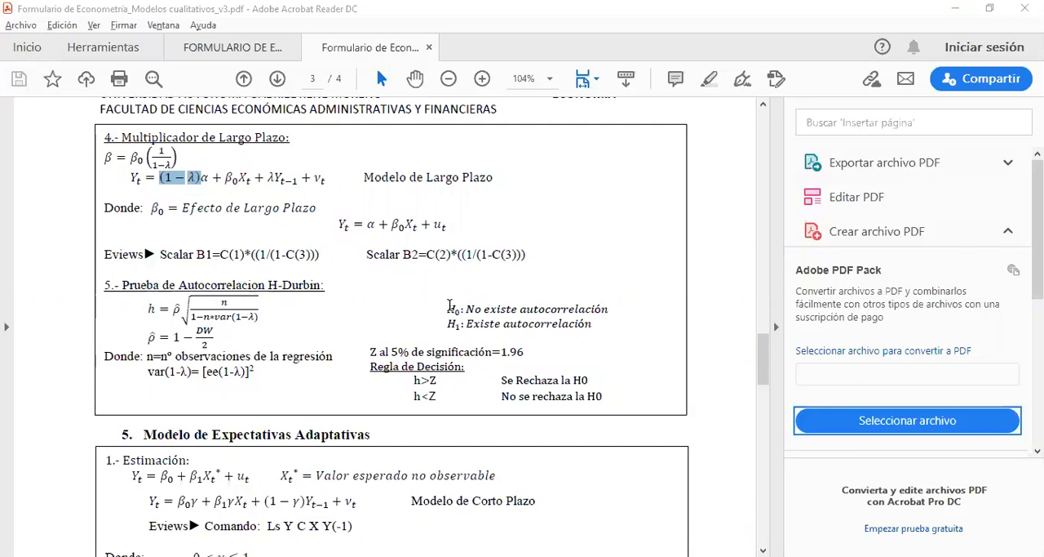
pyautogui.moveTo(448, 305); pyautogui.dragTo(625, 312)
pyautogui.moveTo(450, 324); pyautogui.dragTo(609, 324)
pyautogui.click(608, 325)
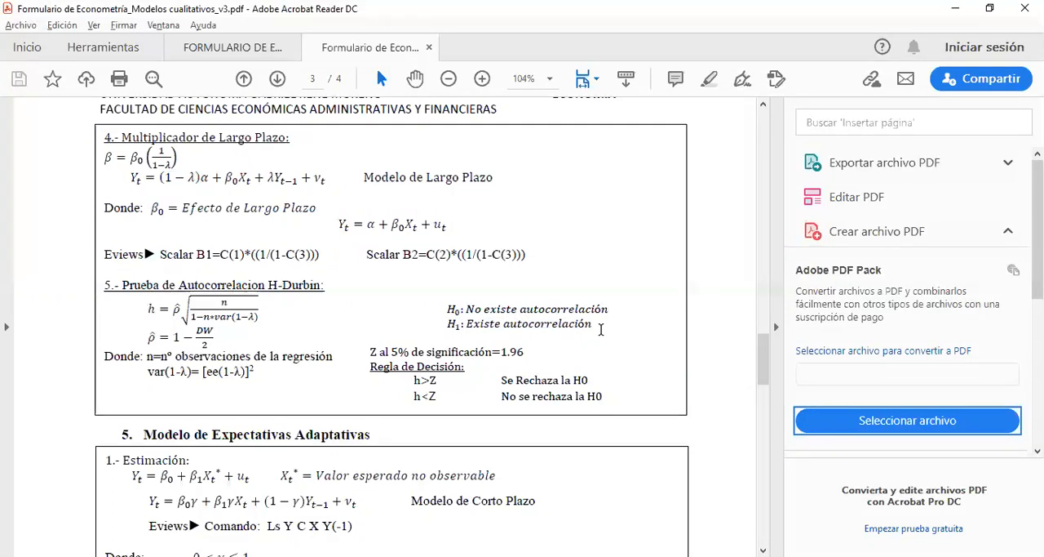
pyautogui.moveTo(499, 379); pyautogui.dragTo(603, 378)
pyautogui.click(478, 353)
pyautogui.moveTo(448, 313); pyautogui.dragTo(525, 314)
pyautogui.click(492, 316)
pyautogui.moveTo(448, 323); pyautogui.dragTo(602, 320)
pyautogui.click(483, 393)
pyautogui.moveTo(419, 396); pyautogui.dragTo(434, 397)
pyautogui.click(419, 397)
pyautogui.click(498, 395)
pyautogui.moveTo(501, 397); pyautogui.dragTo(517, 396)
pyautogui.click(607, 396)
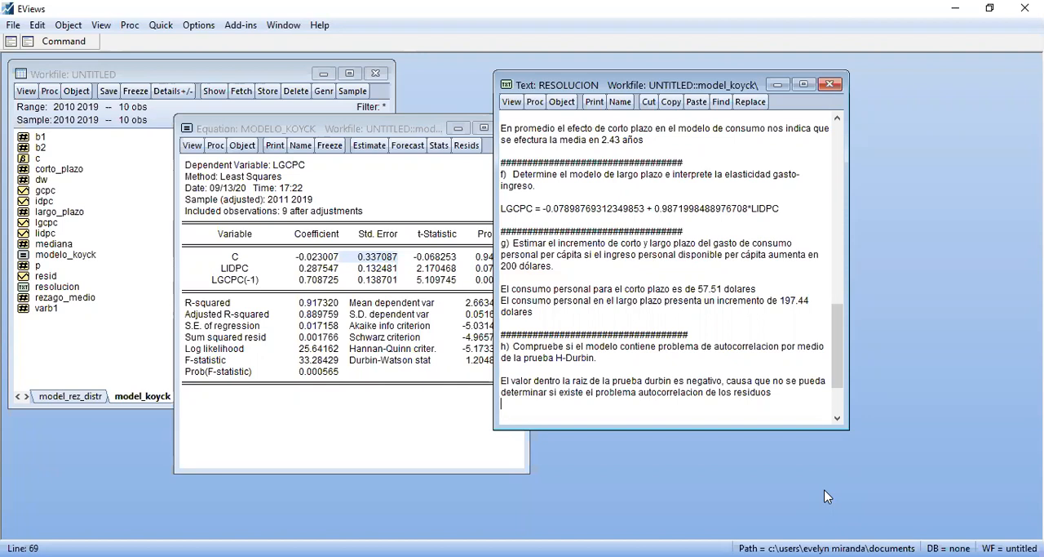
# Start a second paragraph in item h's answer with "dado que es un valor imaginario, el calculo saldria menor que Z"
pyautogui.press('Return')
pyautogui.write('dado que es un')
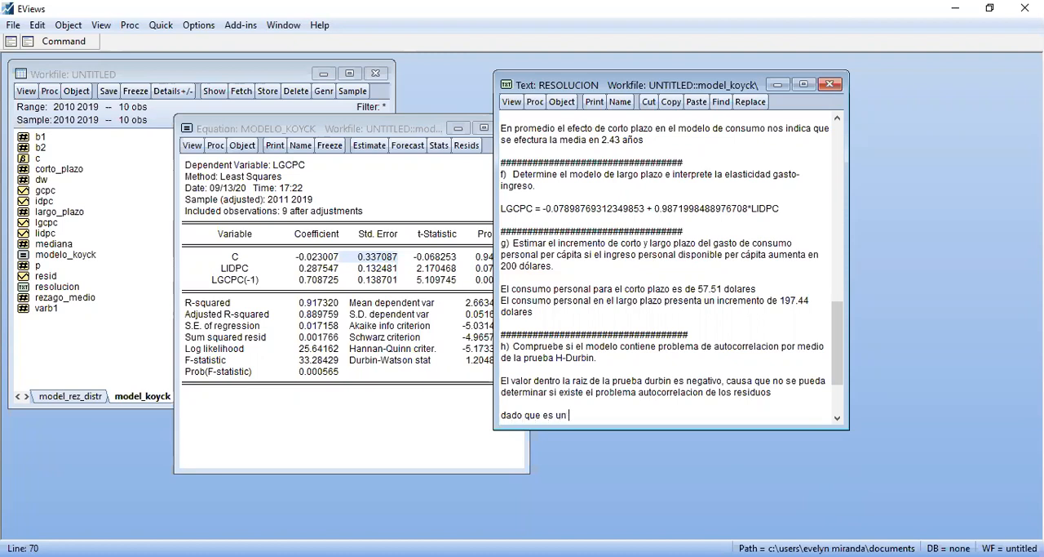
pyautogui.write(' valor imaginario, el cal')
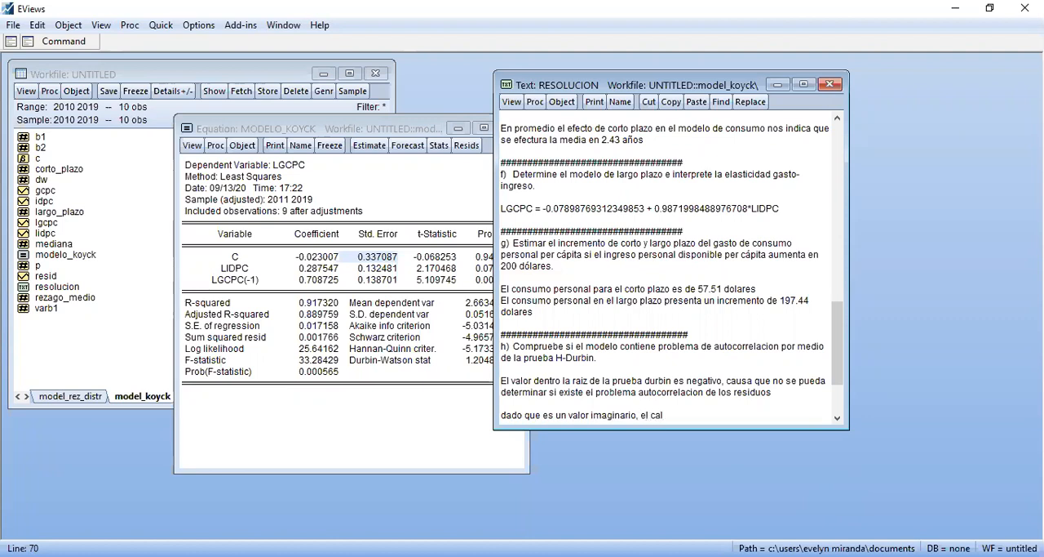
pyautogui.write('culo saldria menor de')
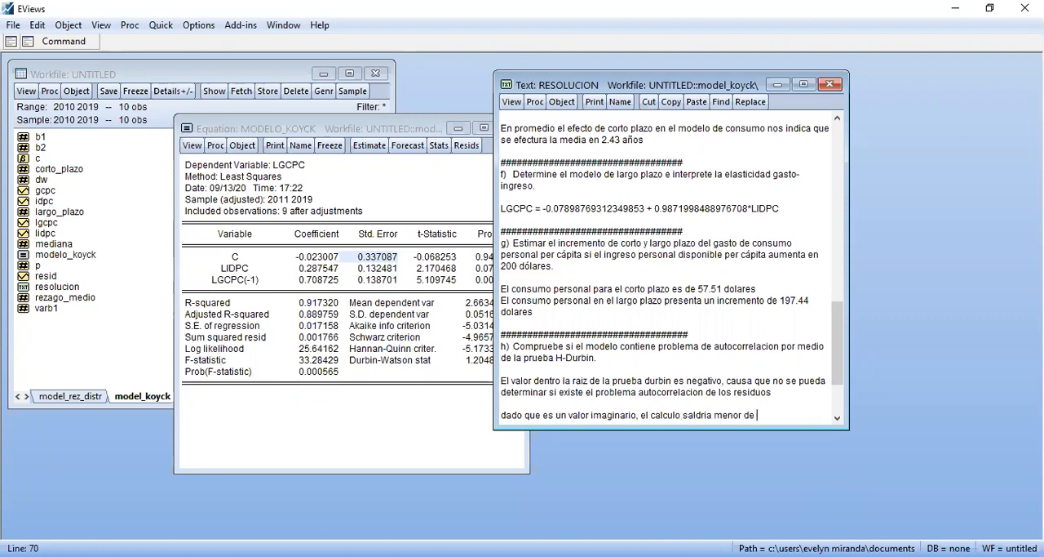
pyautogui.press('BackSpace')
pyautogui.press('BackSpace')
pyautogui.press('BackSpace')
pyautogui.write('que Z')
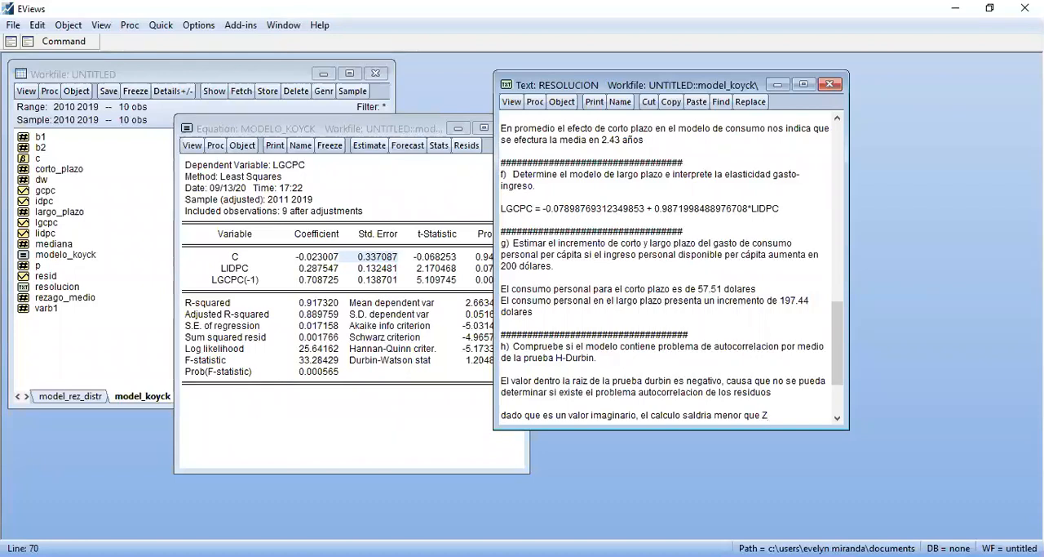
pyautogui.write(' y el')
# Continue the paragraph with "y se podria indicar que no"
pyautogui.press('BackSpace')
pyautogui.press('BackSpace')
pyautogui.press('BackSpace')
pyautogui.write('se')
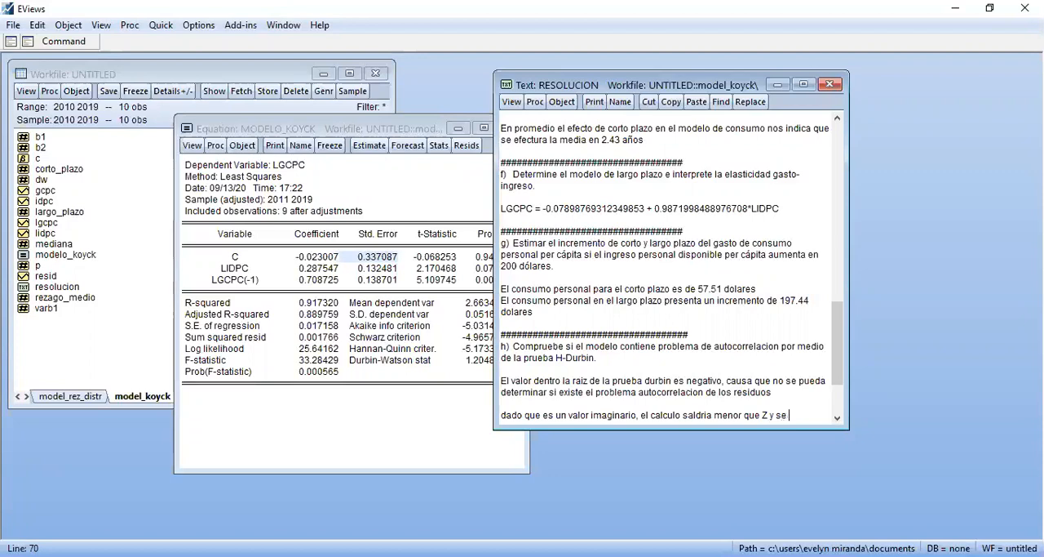
pyautogui.write(' podria ')
pyautogui.write('indicar')
pyautogui.write('e no ')
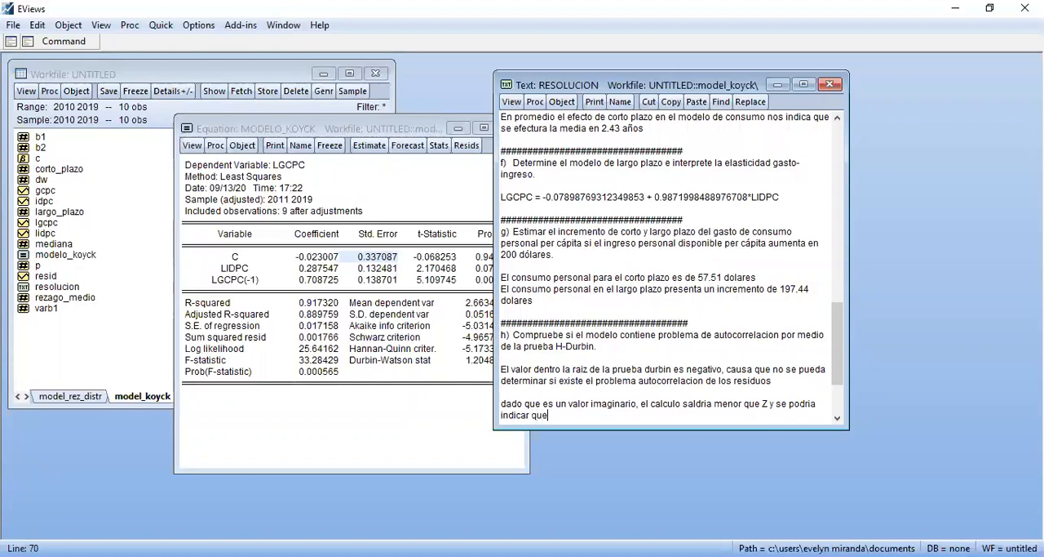
pyautogui.write('existe autocorrelacion en el m')
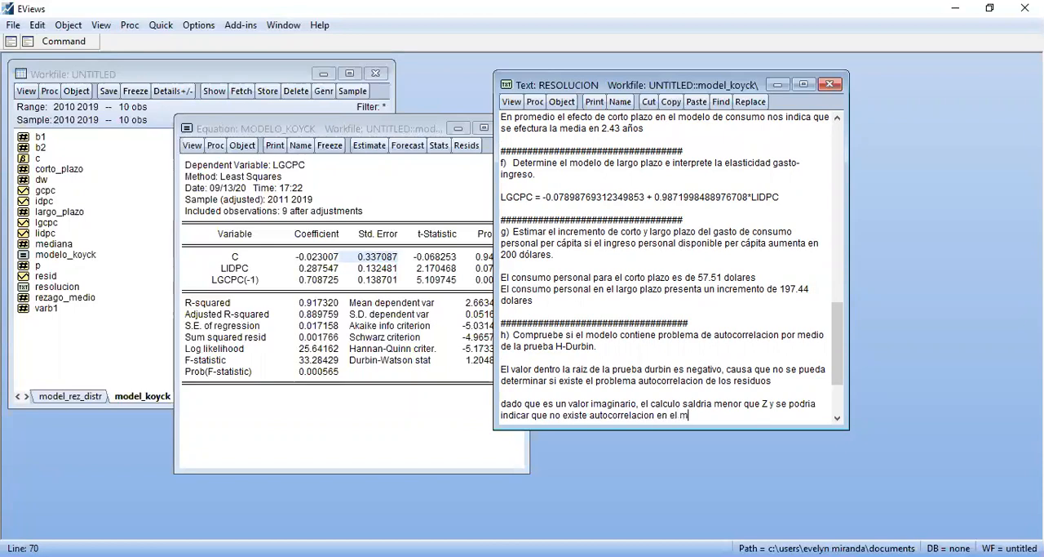
pyautogui.write('odelo.')
# Finish the sentence with "existe autocorrelacion en el modelo." and leave a blank line below it
pyautogui.press('Return')
pyautogui.press('Return')
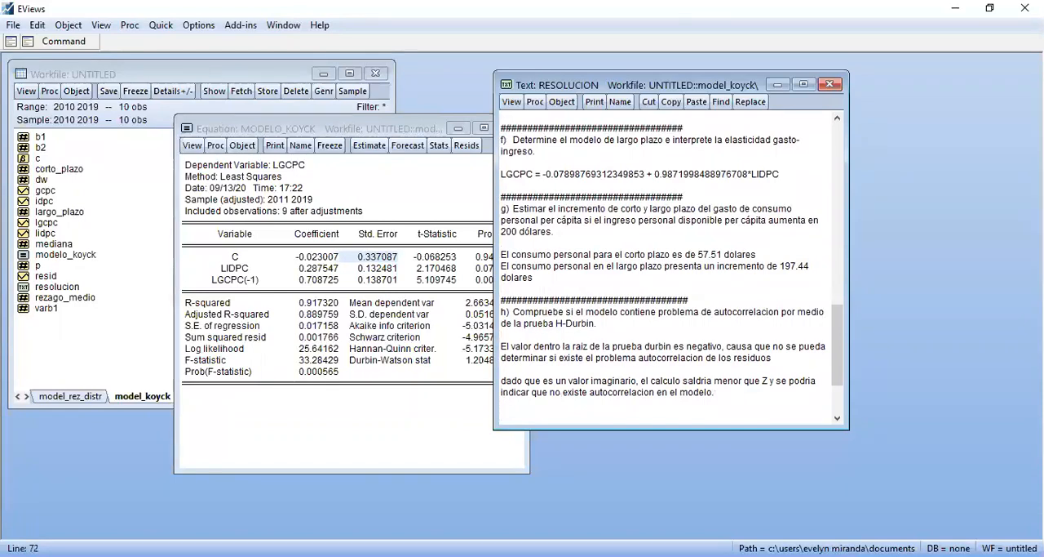
# Add the line "H=?" below item h's conclusion
pyautogui.write('H')
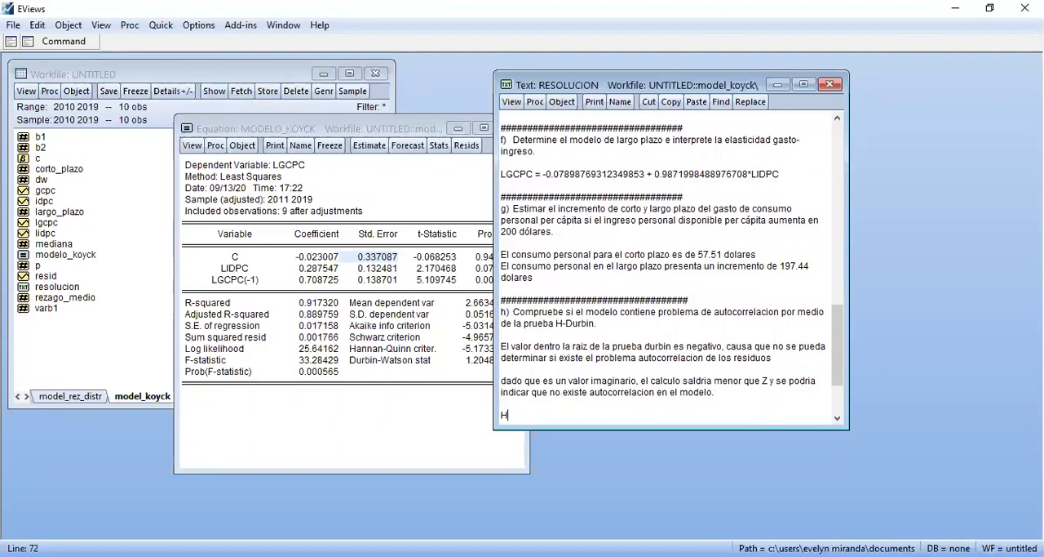
pyautogui.write('=?')
pyautogui.press('Return')
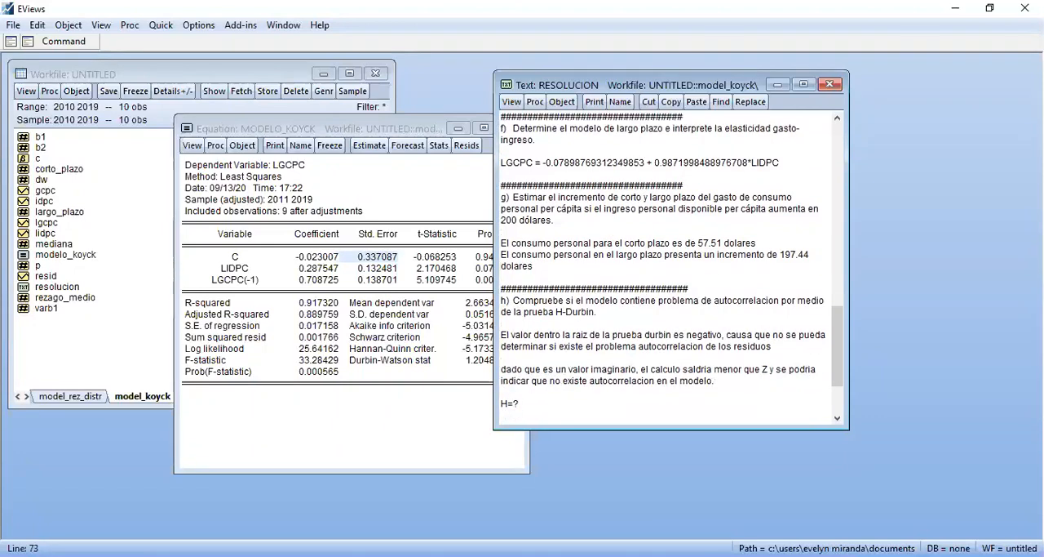
# Review the paragraph about the imaginary value in item h and close the resolucion text object
pyautogui.click(648, 390)
pyautogui.moveTo(505, 369); pyautogui.dragTo(722, 379)
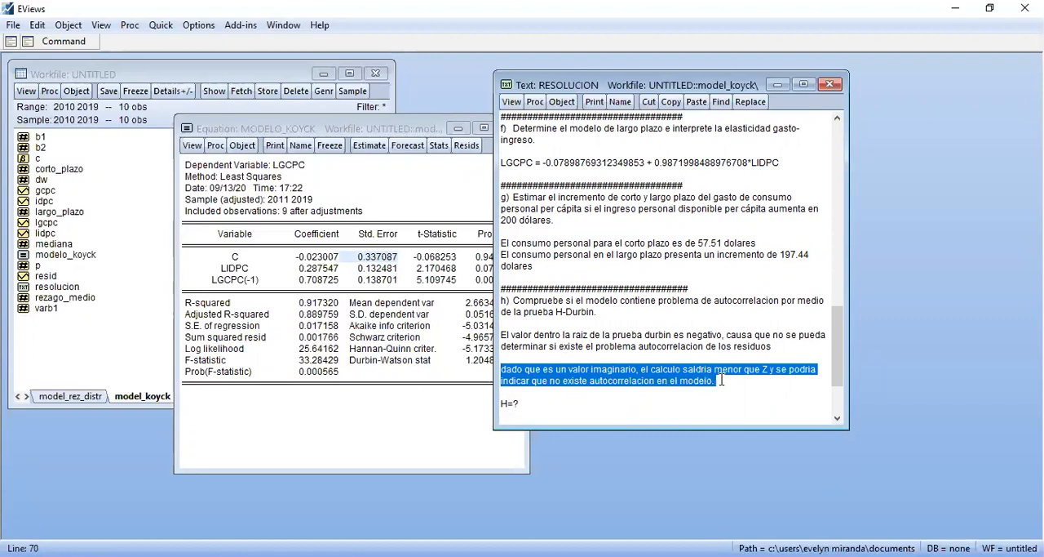
pyautogui.click(644, 390)
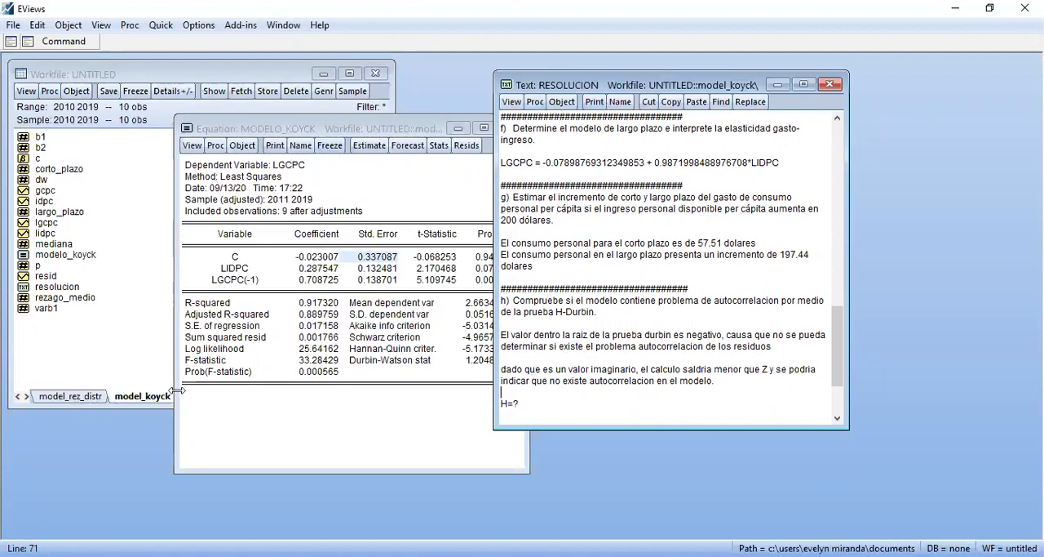
pyautogui.click(830, 84)
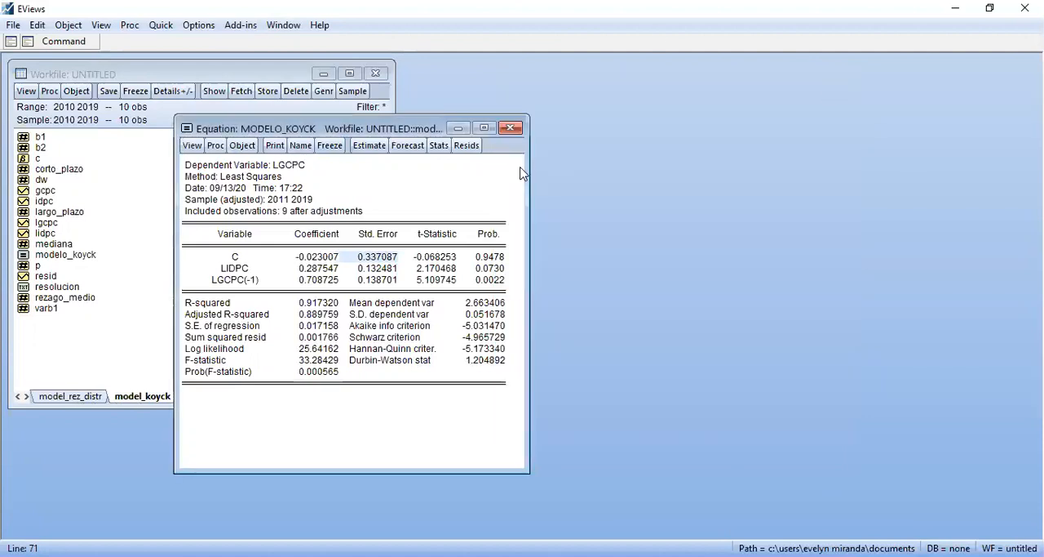